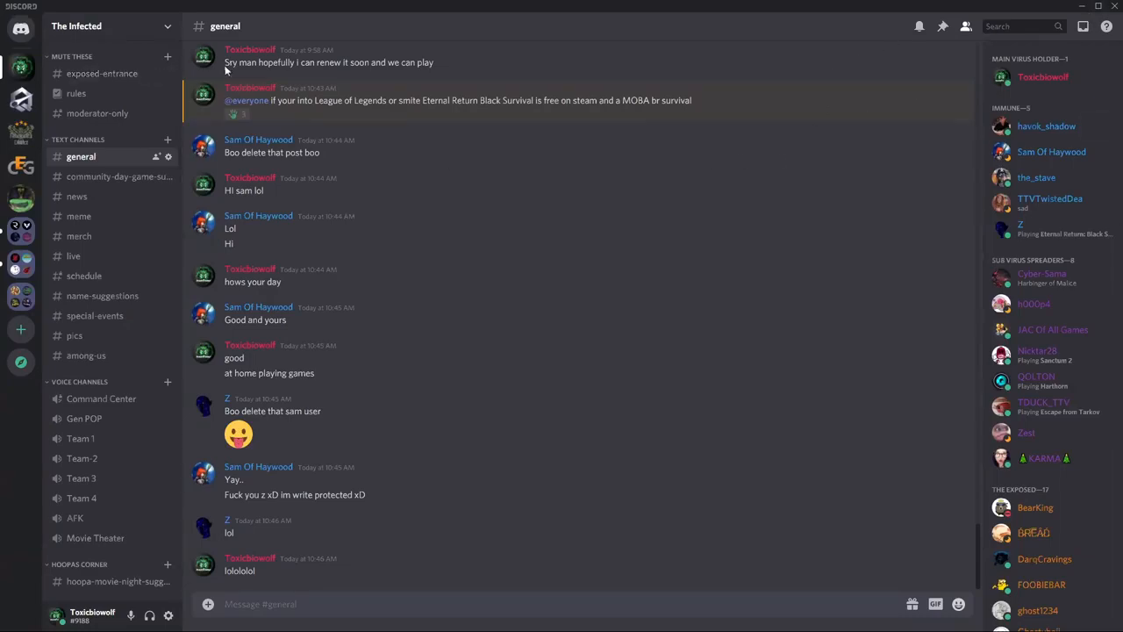
# Join the Command Center voice channel briefly, then leave it again.
pyautogui.scroll(1, 390, 232)
pyautogui.scroll(10, 388, 230)
pyautogui.scroll(-7, 391, 219)
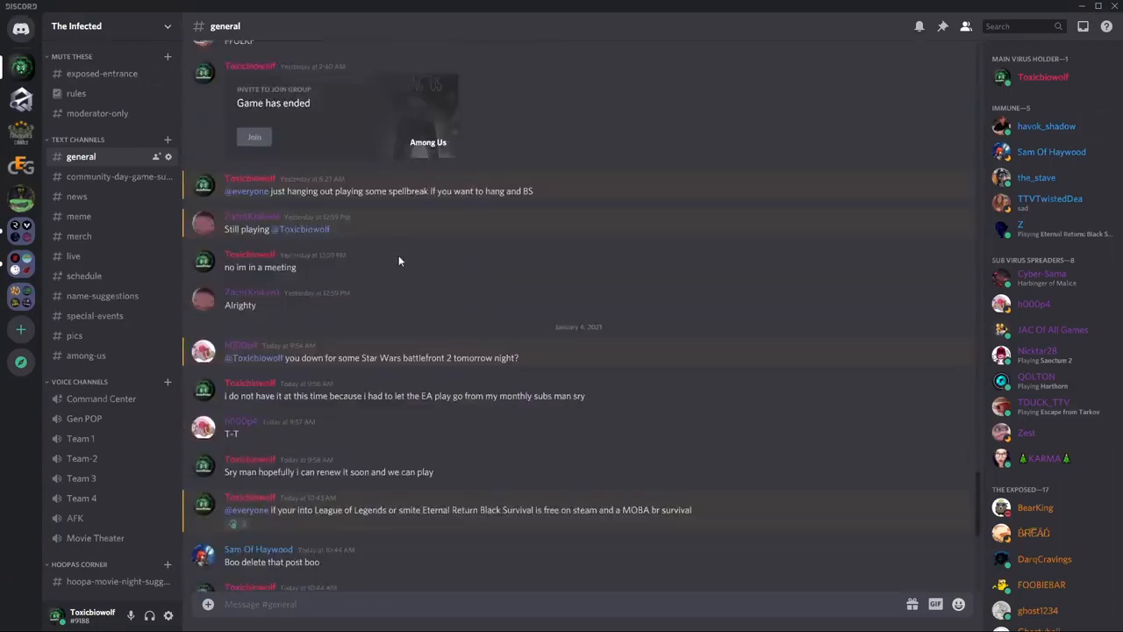
pyautogui.scroll(-4, 407, 280)
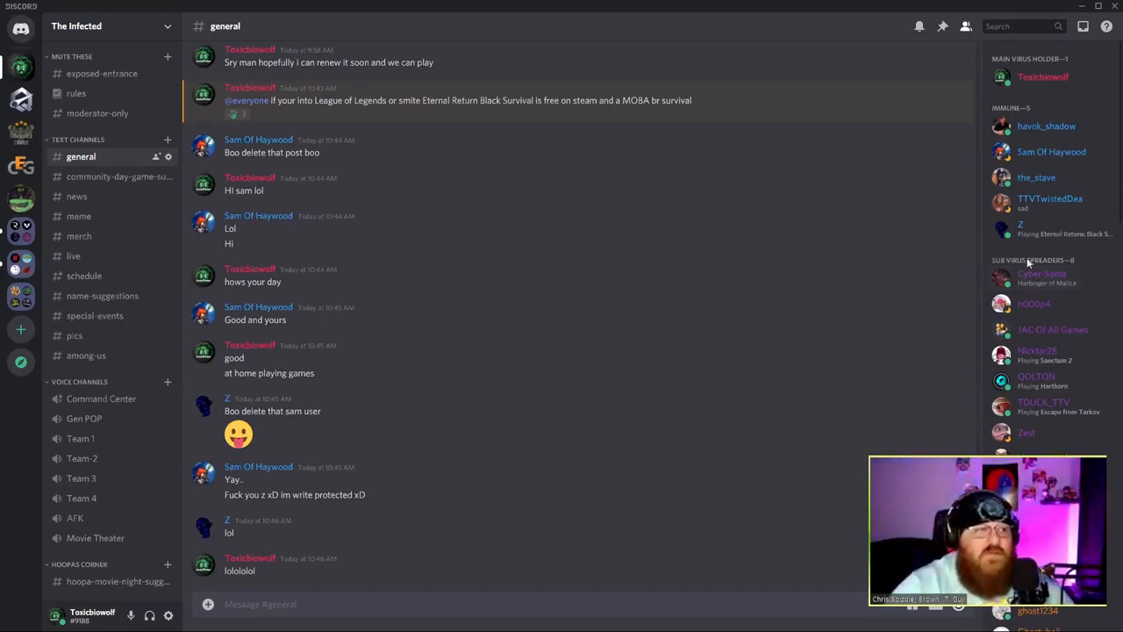
pyautogui.scroll(-5, 1040, 283)
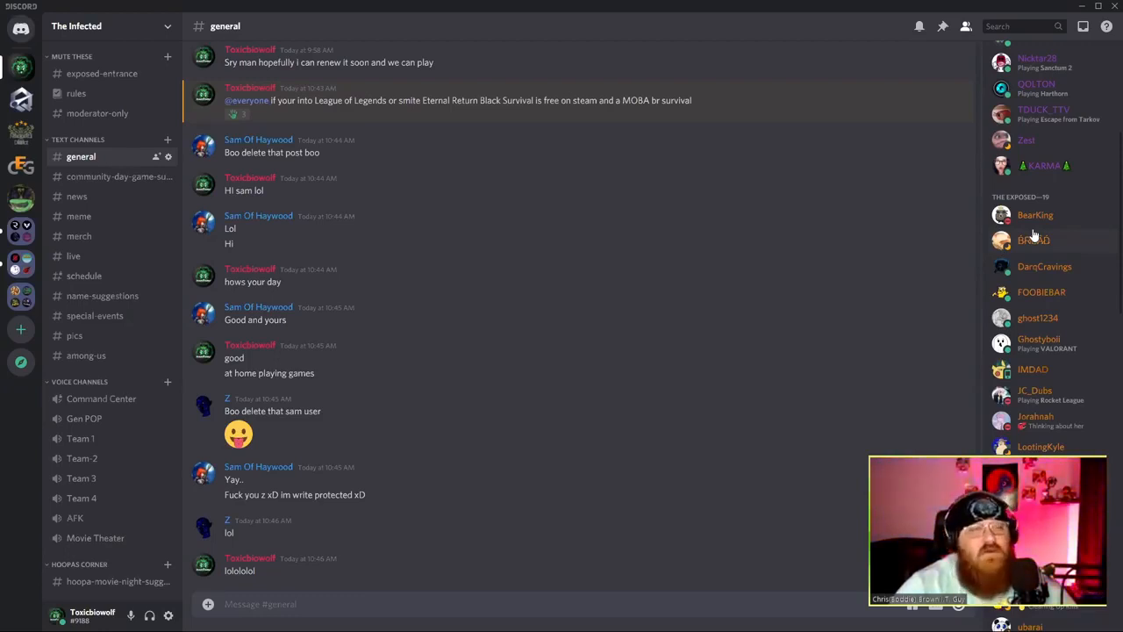
pyautogui.scroll(-3, 1041, 324)
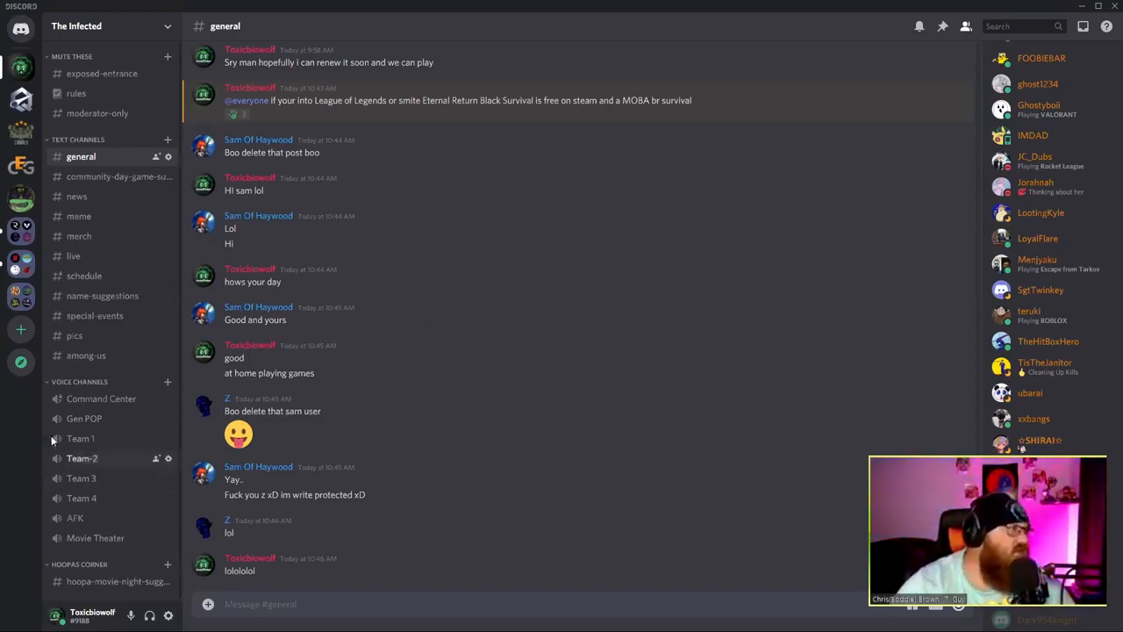
pyautogui.click(97, 400)
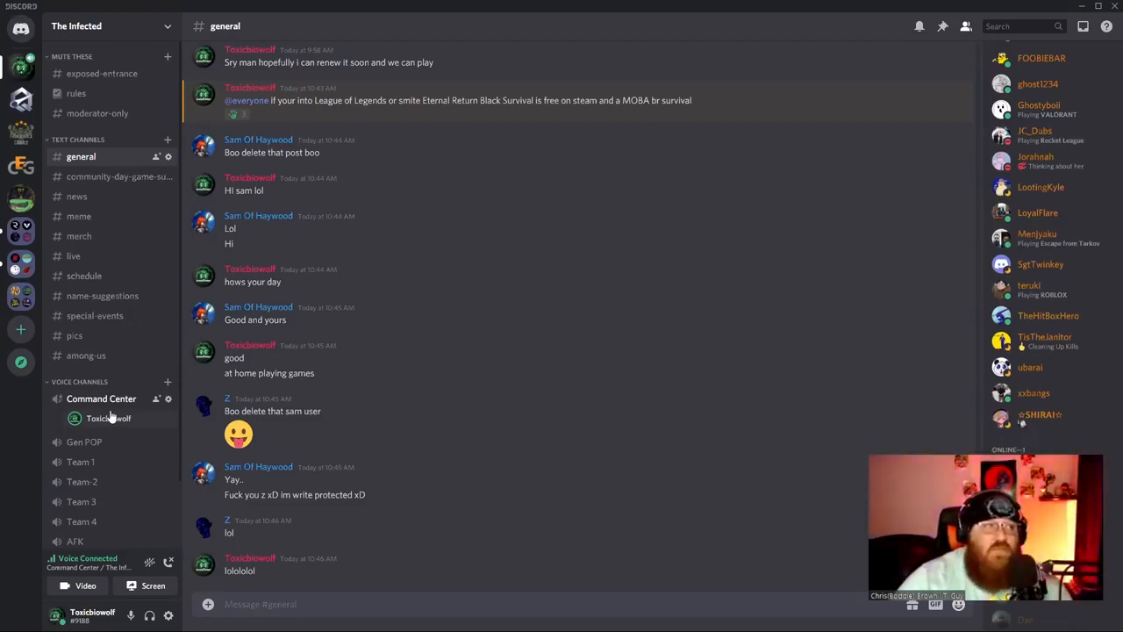
pyautogui.scroll(15, 1034, 449)
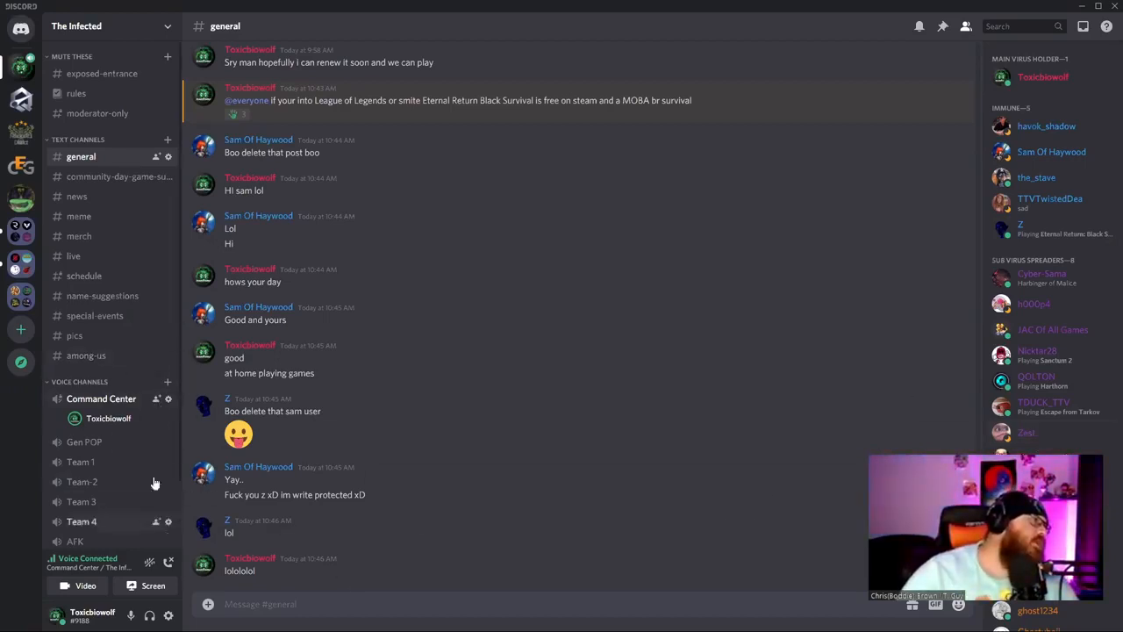
pyautogui.click(167, 562)
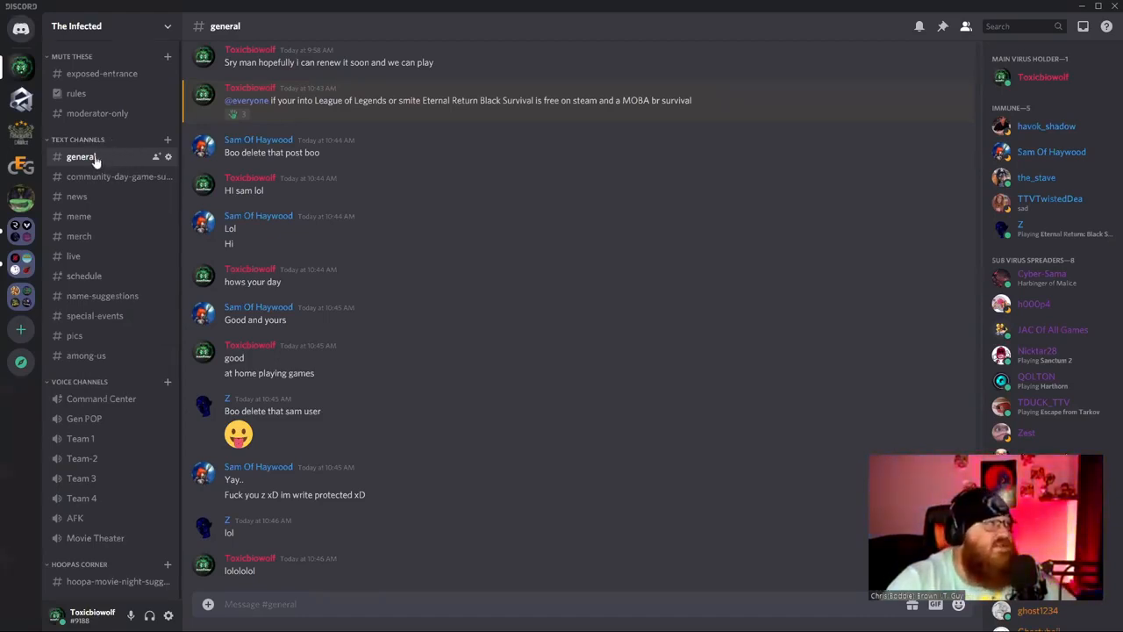
# Browse the community-day-game-suggestions, news, meme and merch channels in turn.
pyautogui.scroll(10, 327, 216)
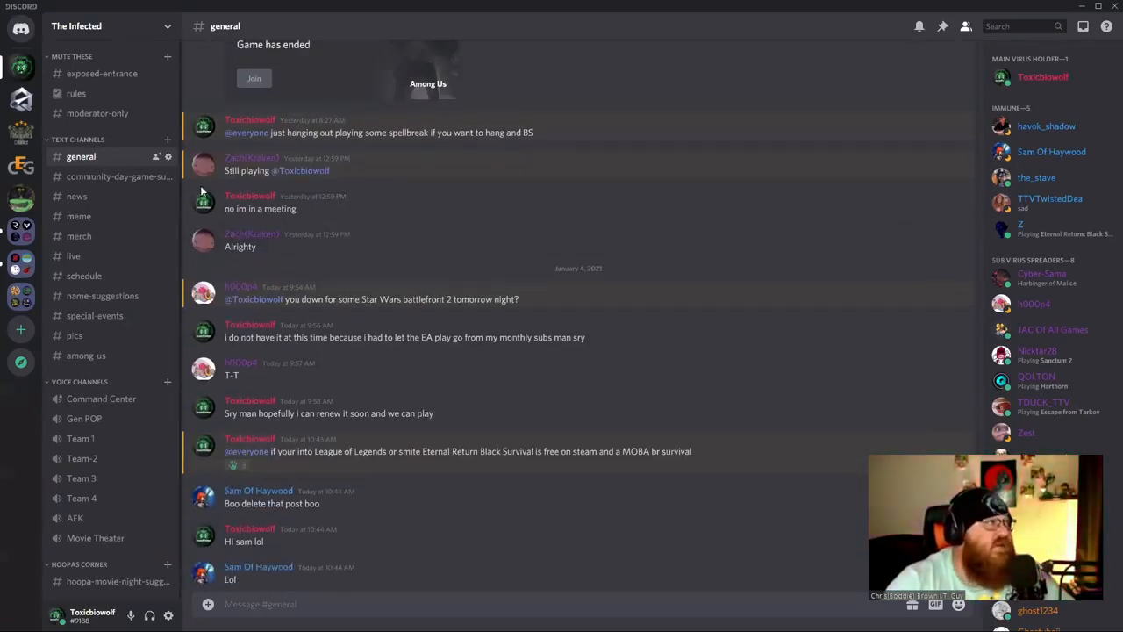
pyautogui.click(138, 178)
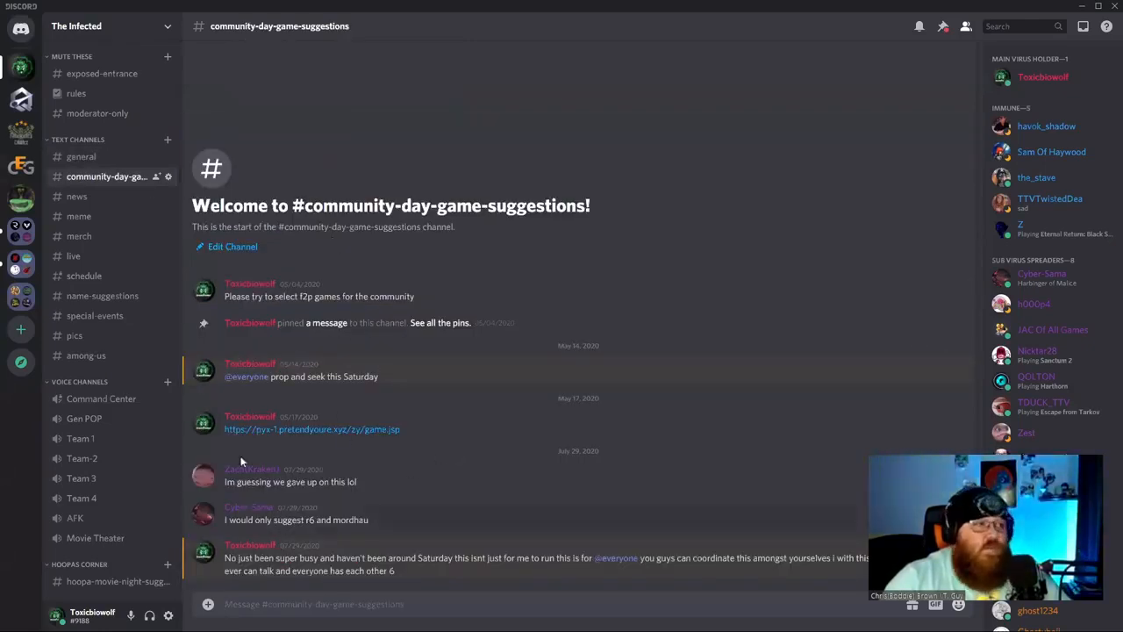
pyautogui.click(97, 201)
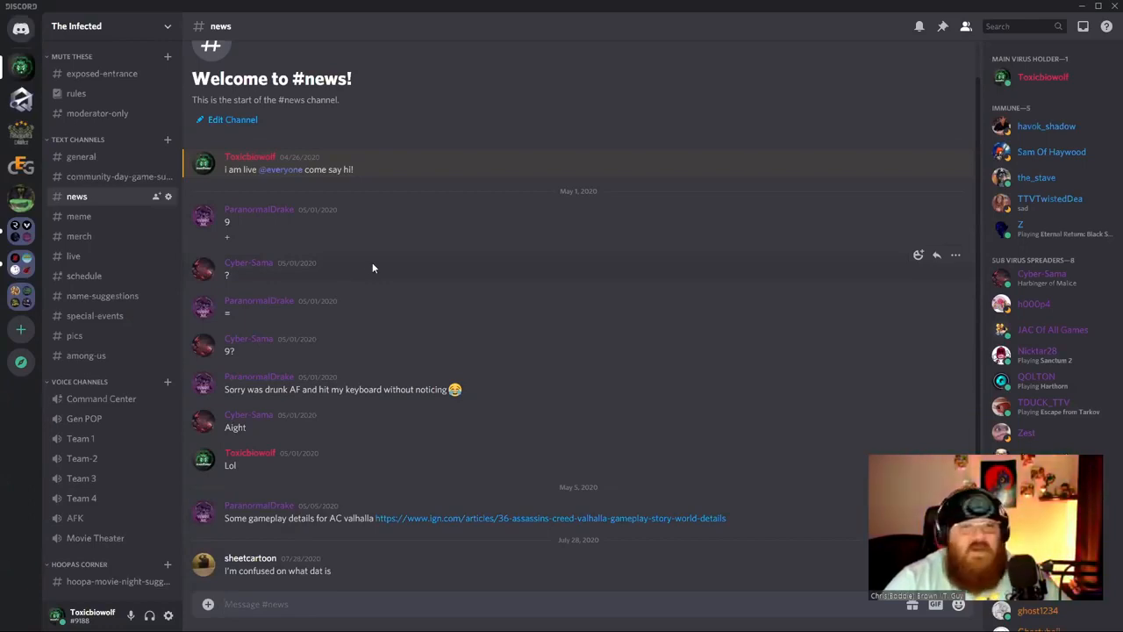
pyautogui.click(70, 215)
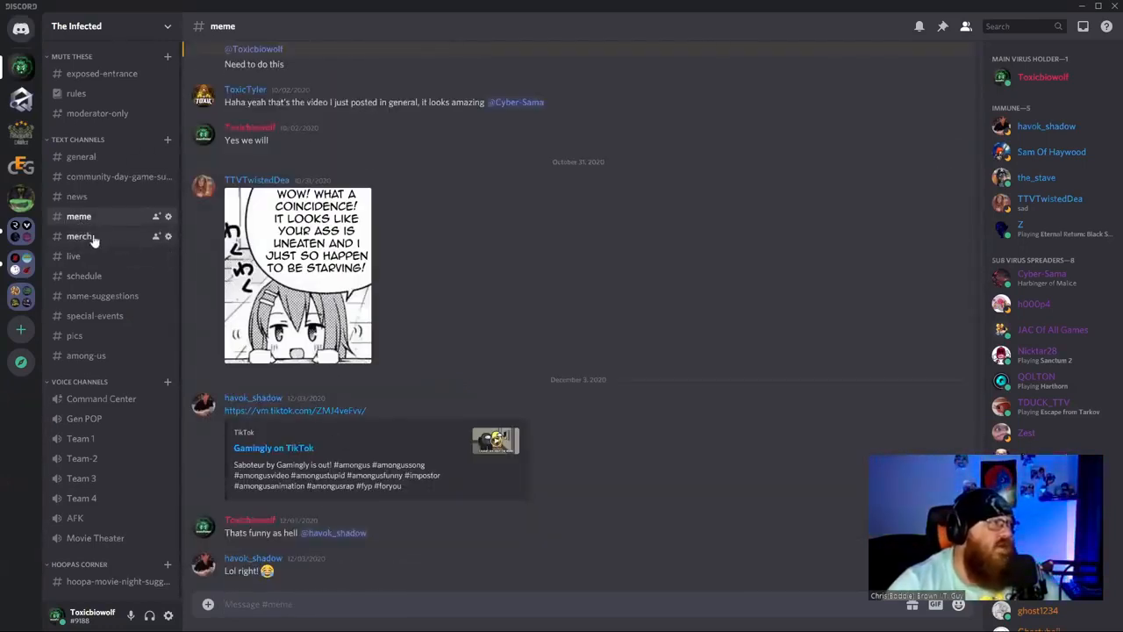
pyautogui.click(79, 236)
# Read through the merch channel's shirt photo discussion, then move to the live channel.
pyautogui.scroll(15, 420, 434)
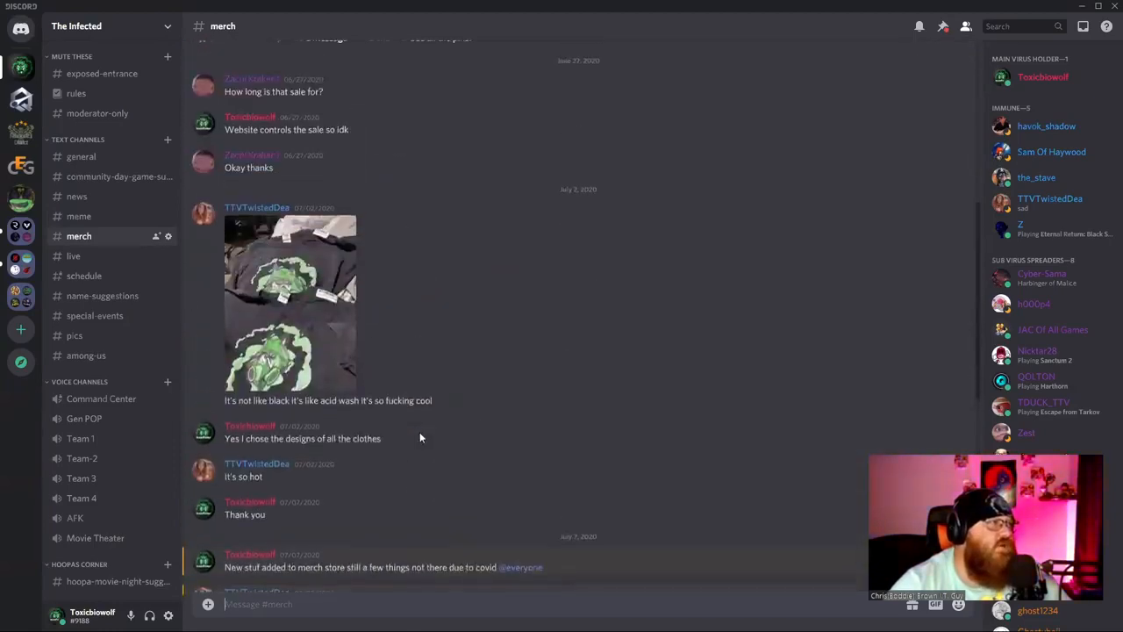
pyautogui.scroll(3, 419, 438)
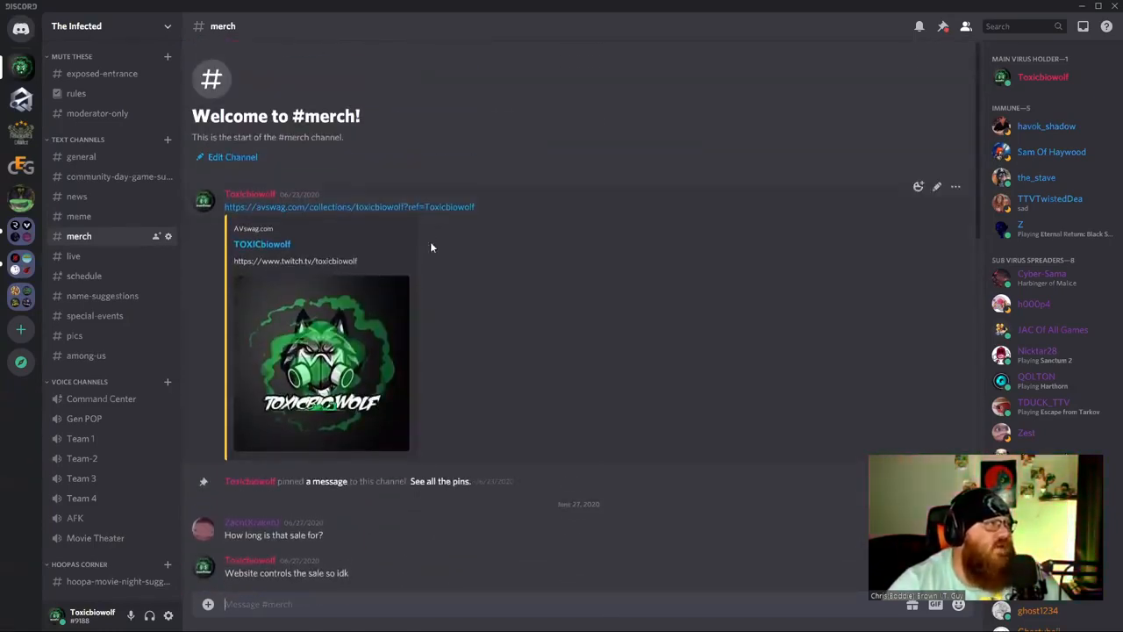
pyautogui.scroll(-5, 364, 309)
pyautogui.scroll(-4, 363, 308)
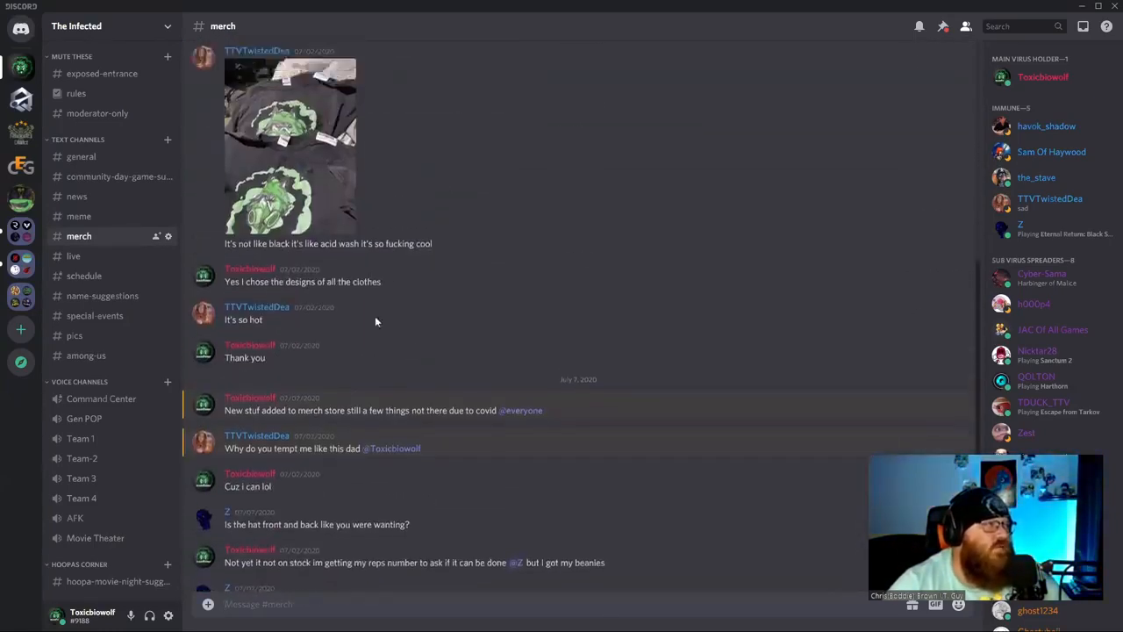
pyautogui.scroll(2, 335, 369)
pyautogui.scroll(-4, 327, 369)
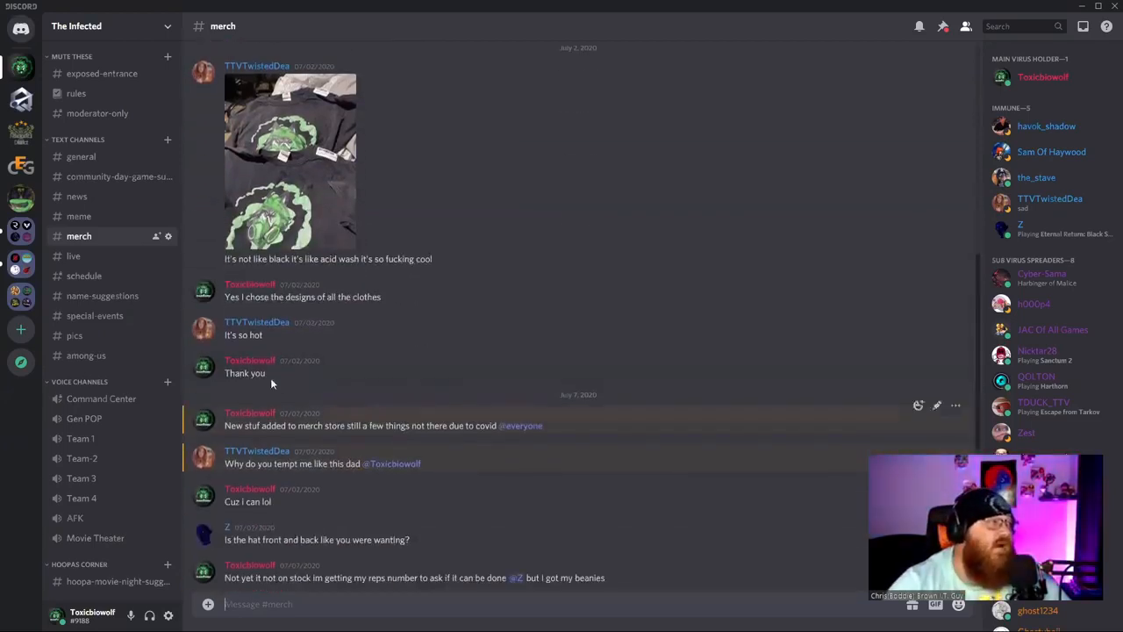
pyautogui.click(75, 255)
# Look through the live channel's MEE6 stream announcements, then open the schedule channel.
pyautogui.scroll(5, 458, 448)
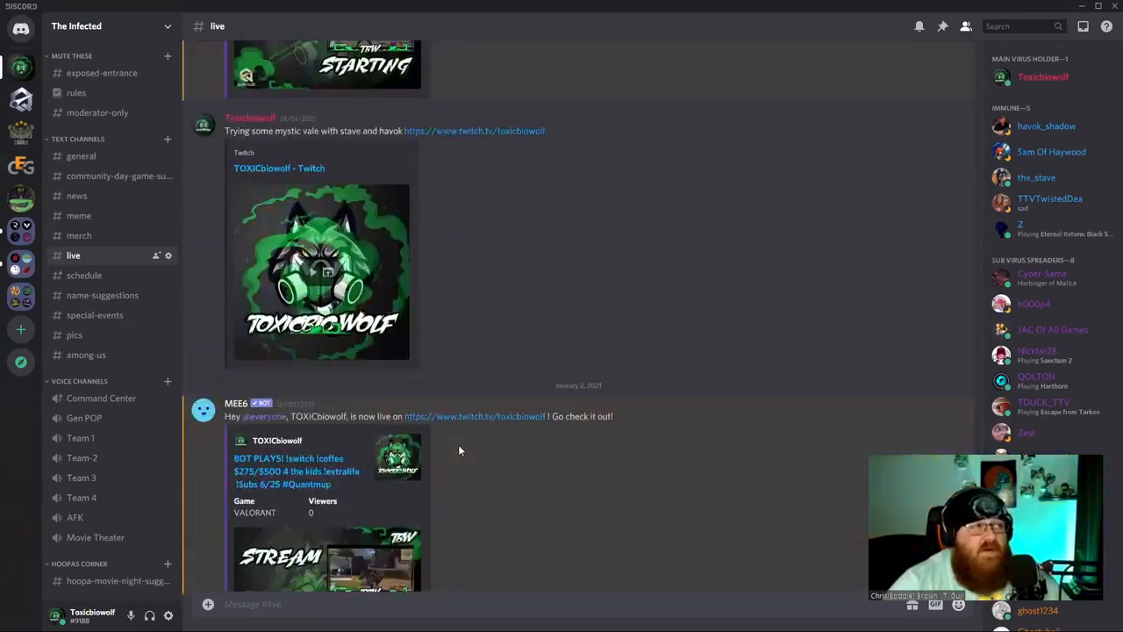
pyautogui.scroll(15, 458, 447)
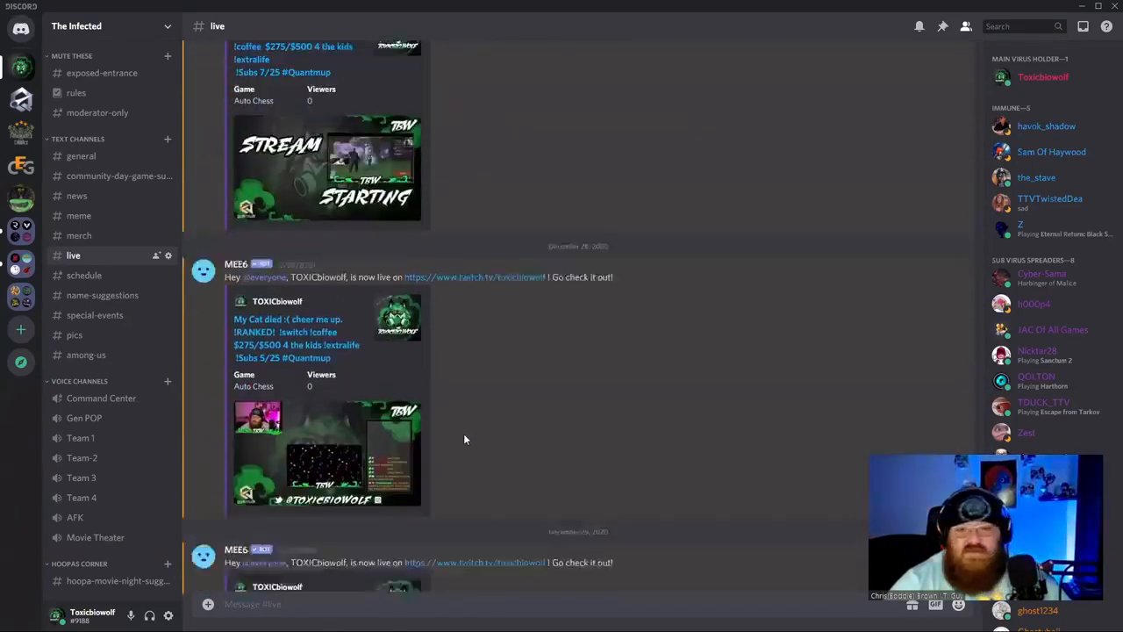
pyautogui.scroll(-7, 463, 434)
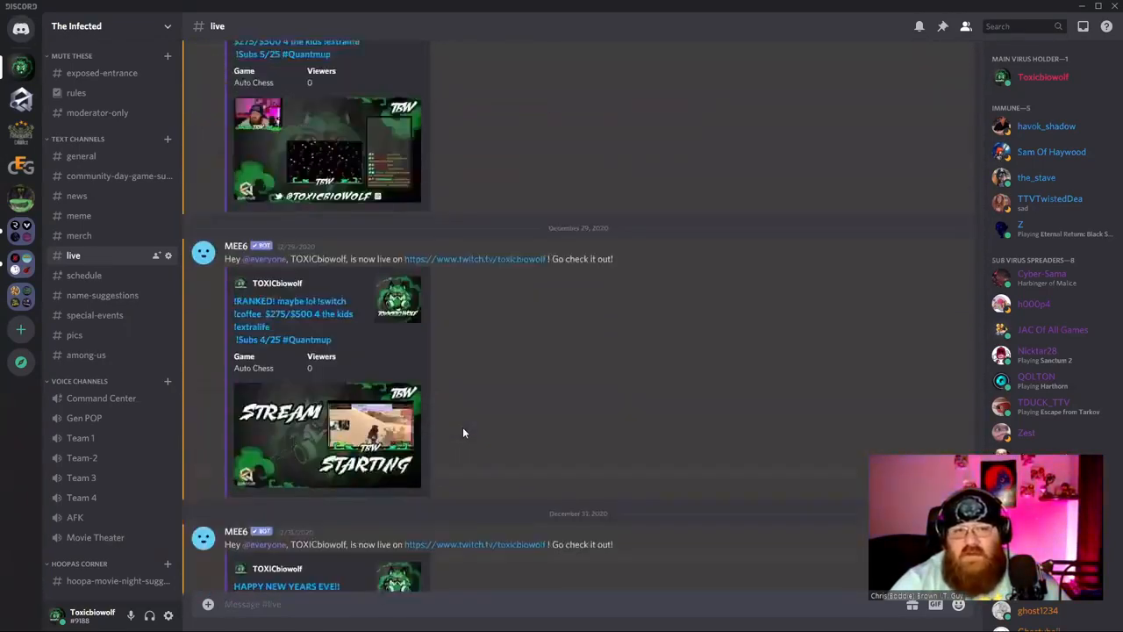
pyautogui.scroll(-8, 467, 430)
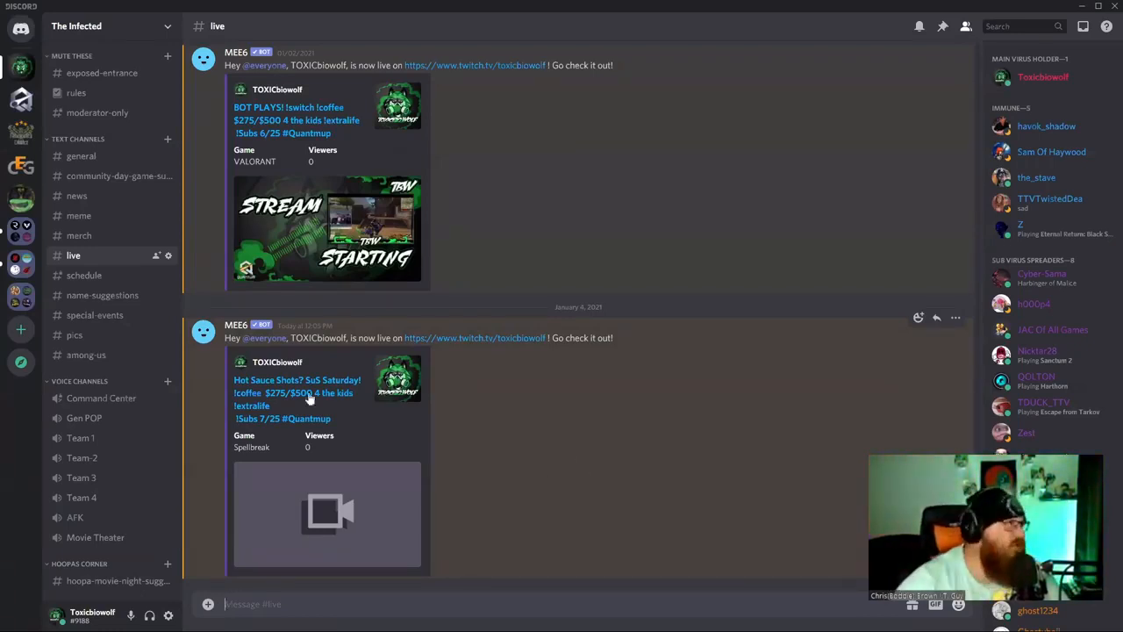
pyautogui.click(93, 276)
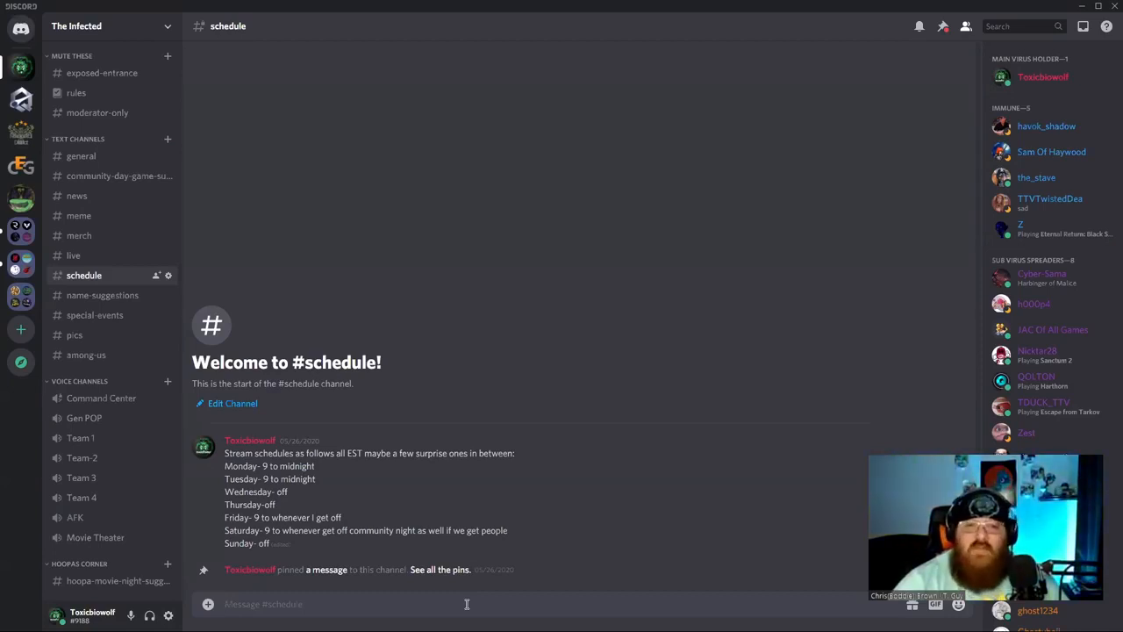
# Visit the name-suggestions, special-events and pics channels, ending on the among-us channel.
pyautogui.click(98, 299)
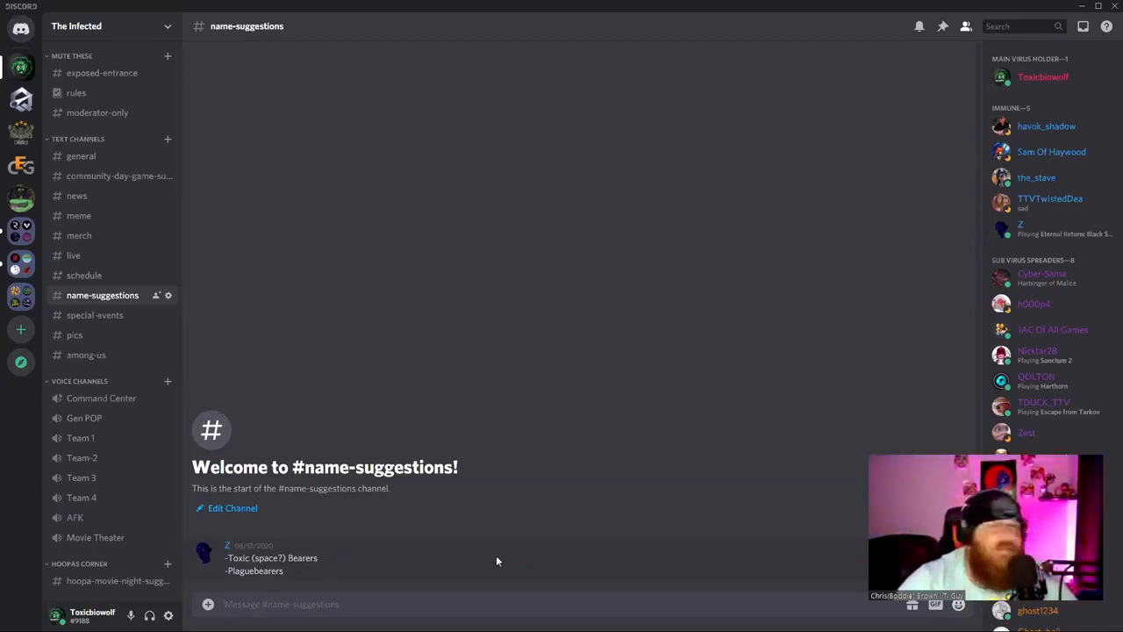
pyautogui.click(104, 321)
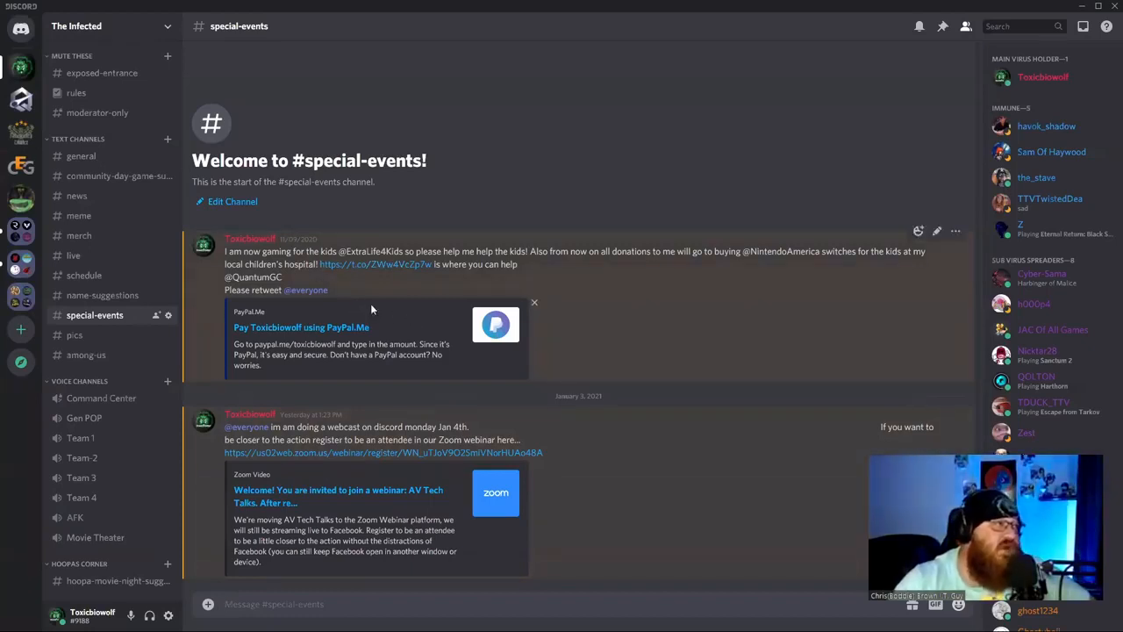
pyautogui.click(97, 337)
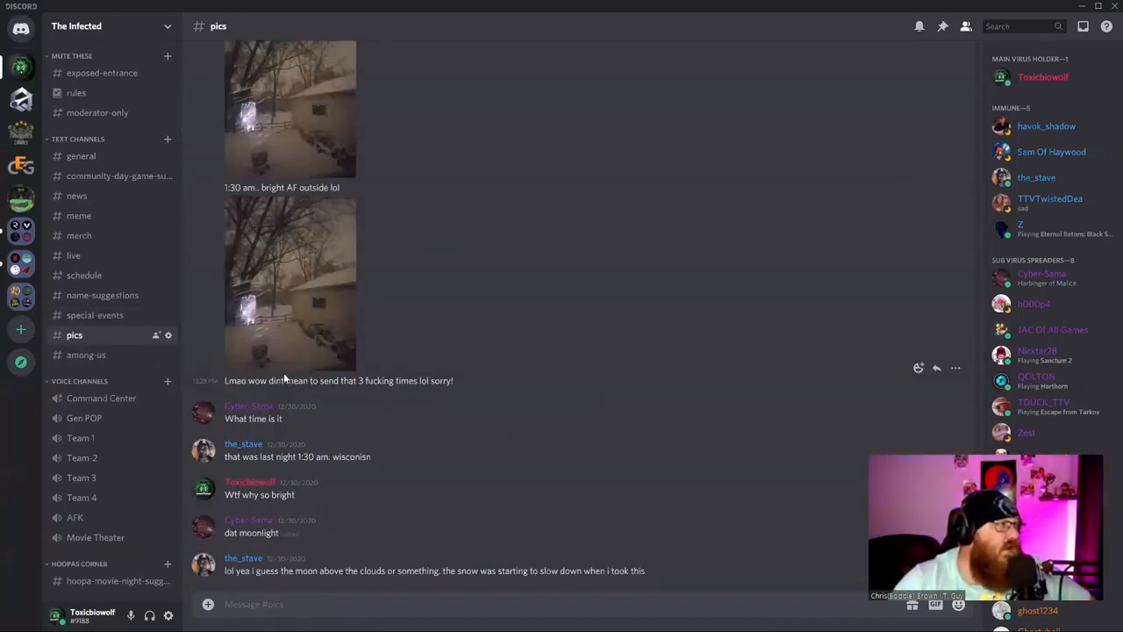
pyautogui.scroll(5, 399, 522)
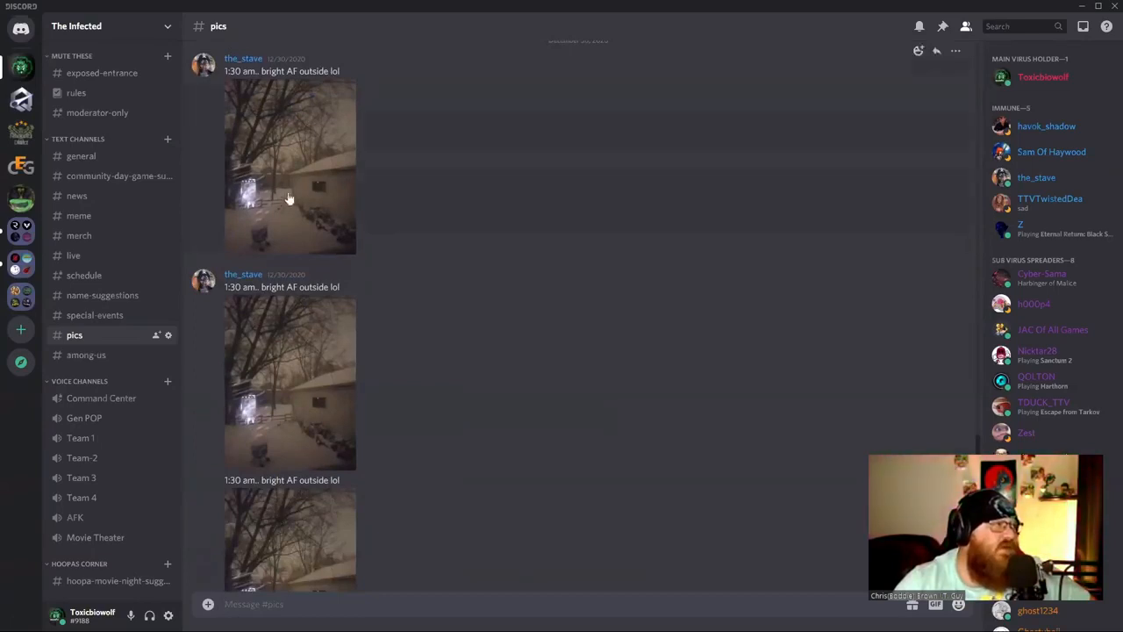
pyautogui.scroll(-3, 344, 474)
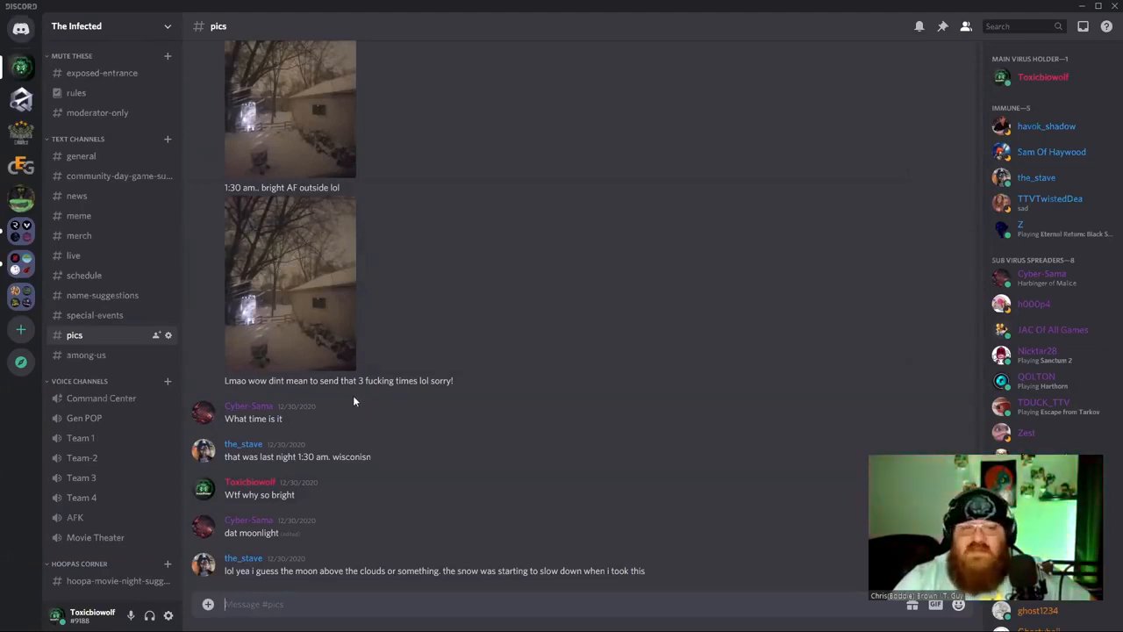
pyautogui.click(125, 362)
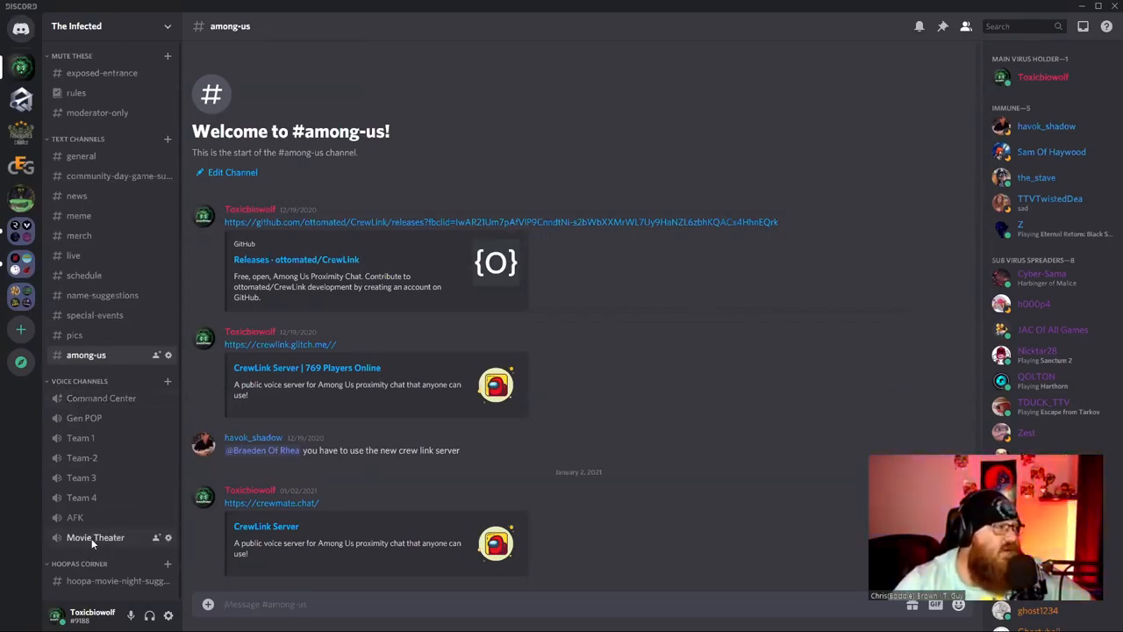
# Open the hoopa-movie-night-suggestion channel under the Hoopas Corner category.
pyautogui.click(103, 581)
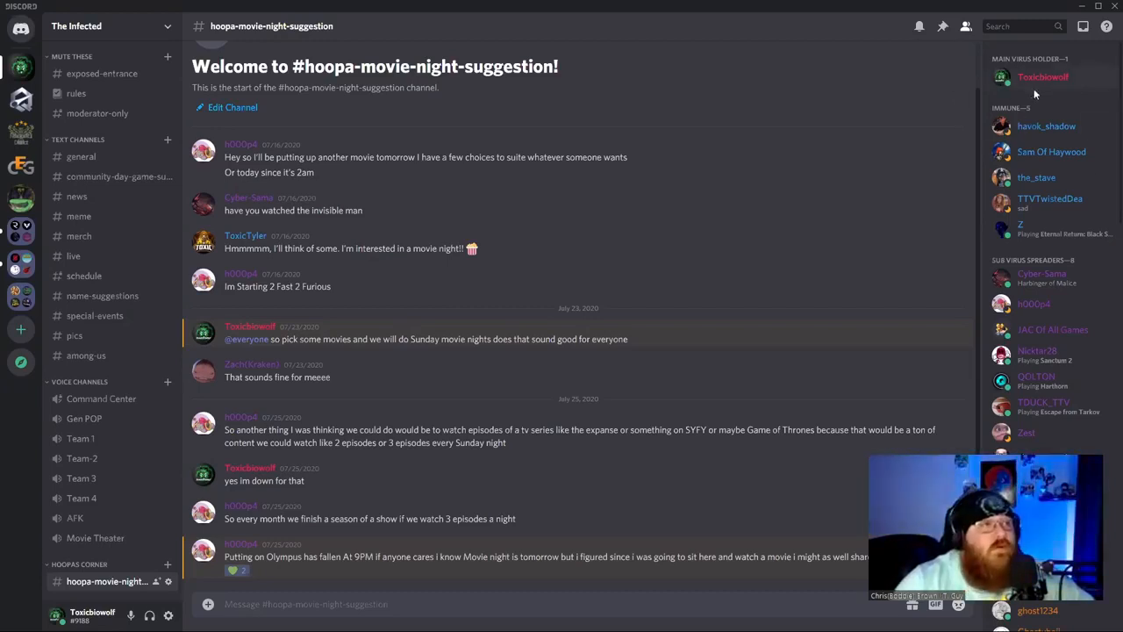
# Look over The Infected's member list, then switch to the Collaborative Elite Gamers server.
pyautogui.scroll(-5, 1074, 189)
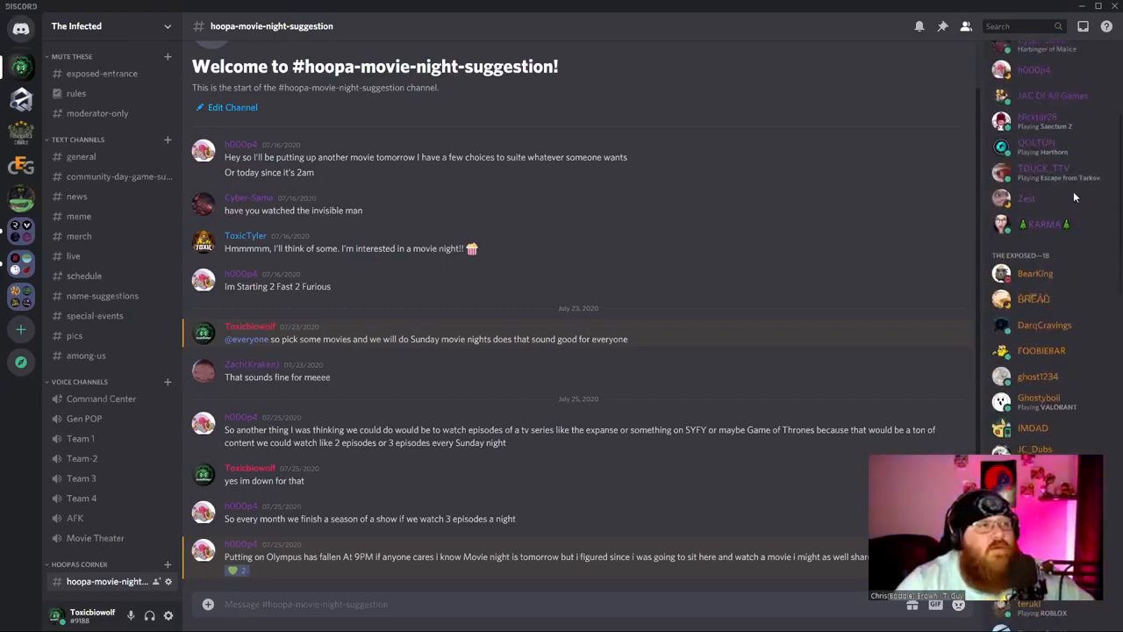
pyautogui.scroll(-10, 1078, 203)
pyautogui.scroll(9, 1078, 217)
pyautogui.scroll(6, 1078, 215)
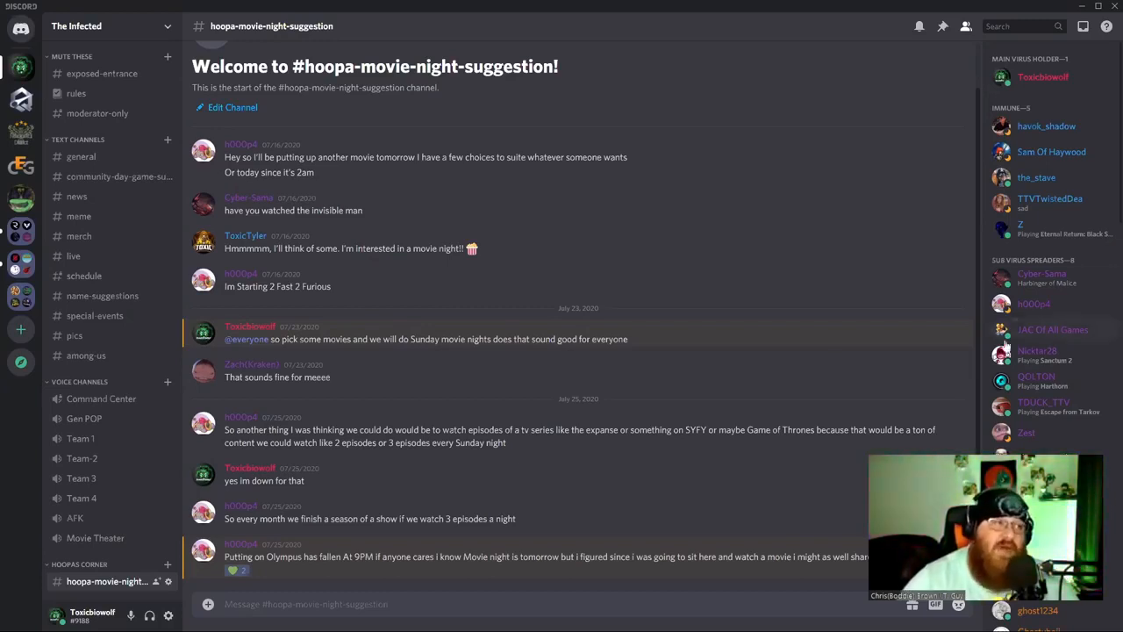
pyautogui.scroll(-3, 1023, 421)
pyautogui.scroll(-10, 1025, 446)
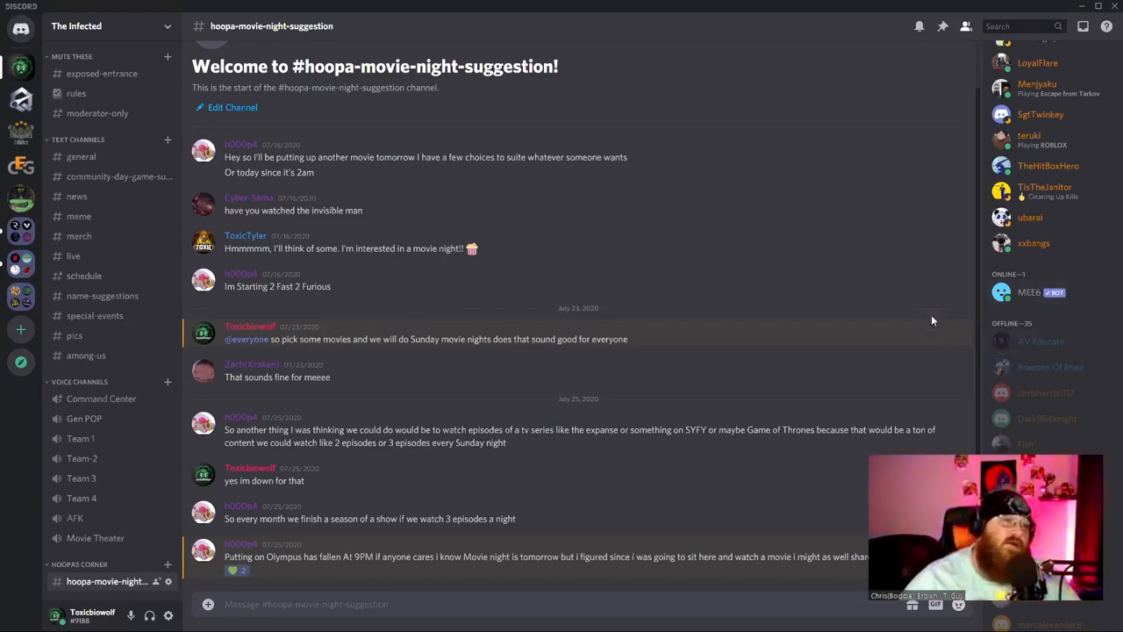
pyautogui.scroll(10, 1048, 334)
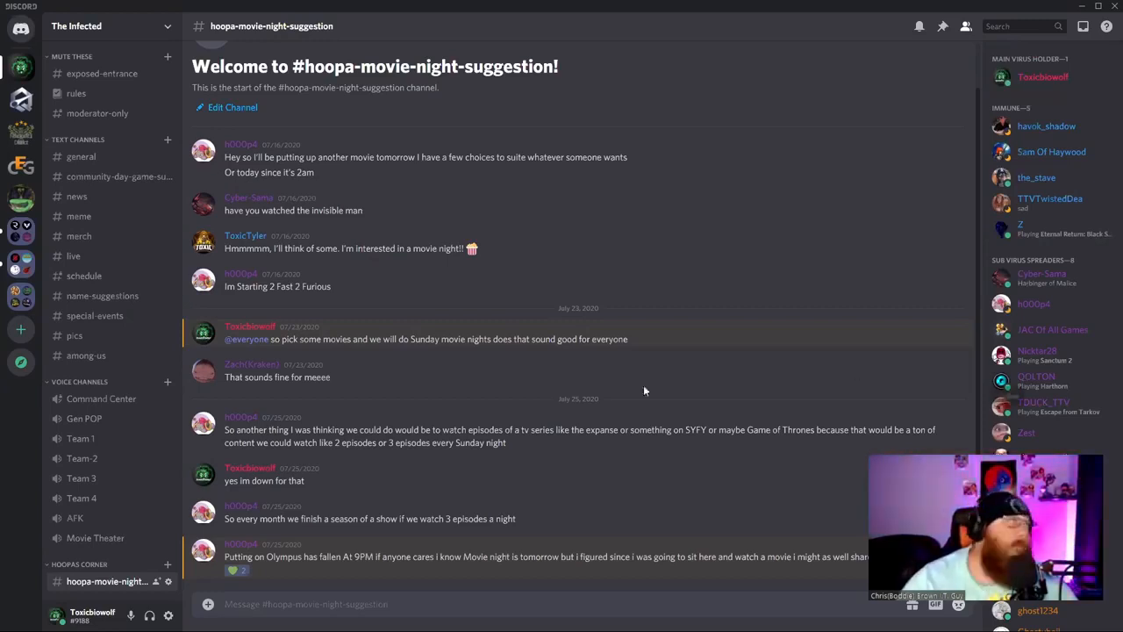
pyautogui.click(21, 165)
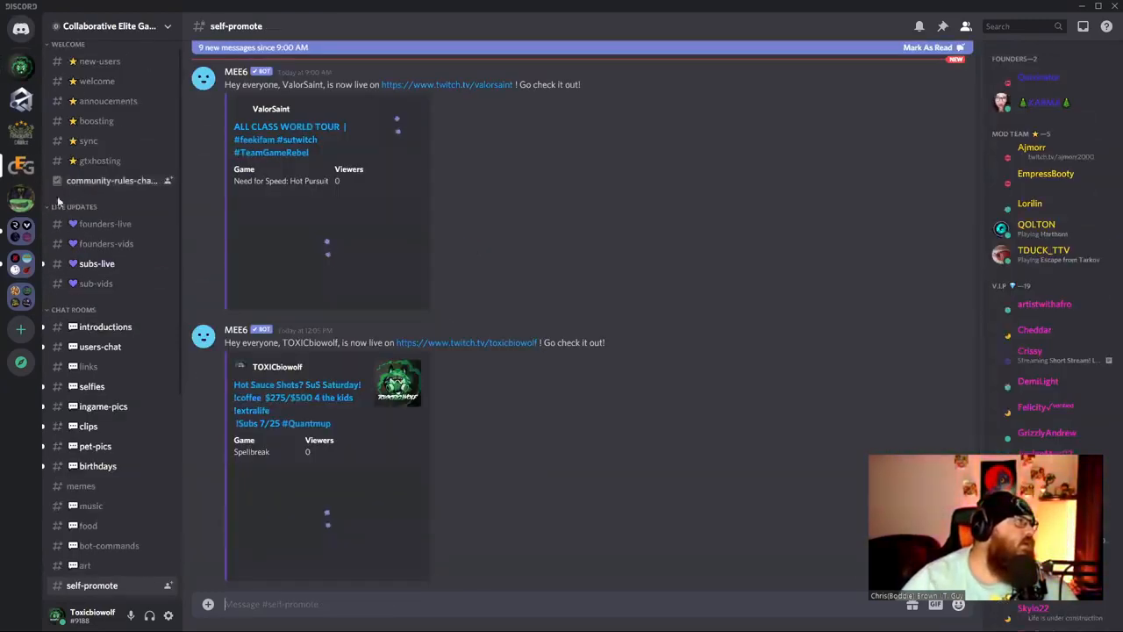
# Review the self-promote channel's MEE6 go-live posts in Collaborative Elite Gaming.
pyautogui.scroll(1, 565, 305)
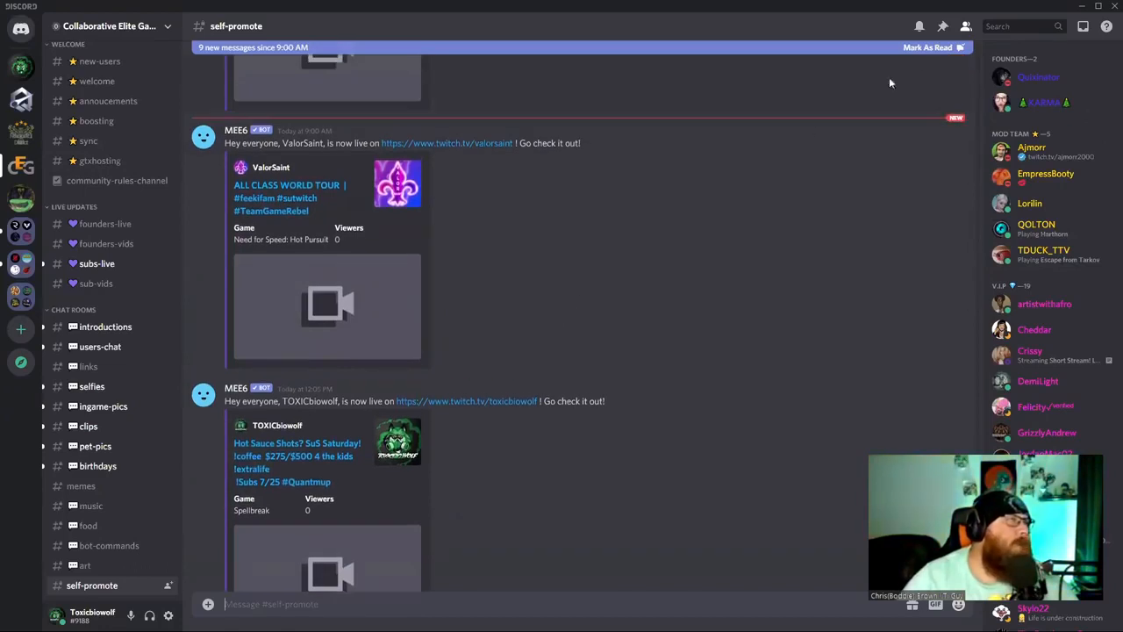
pyautogui.click(929, 47)
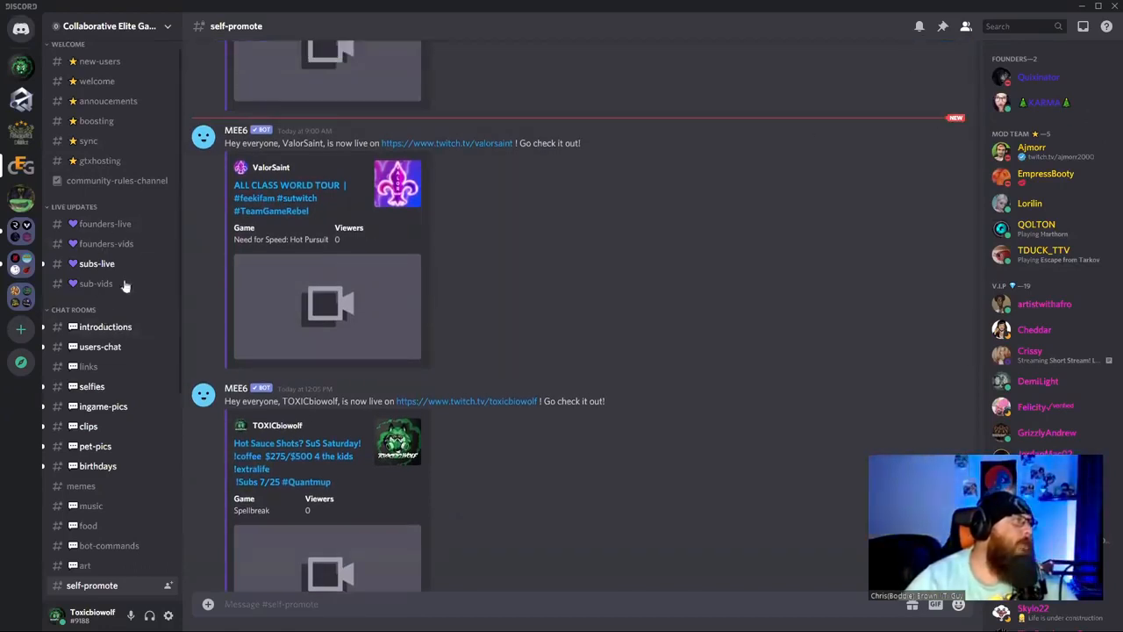
pyautogui.scroll(-4, 123, 302)
pyautogui.scroll(4, 123, 303)
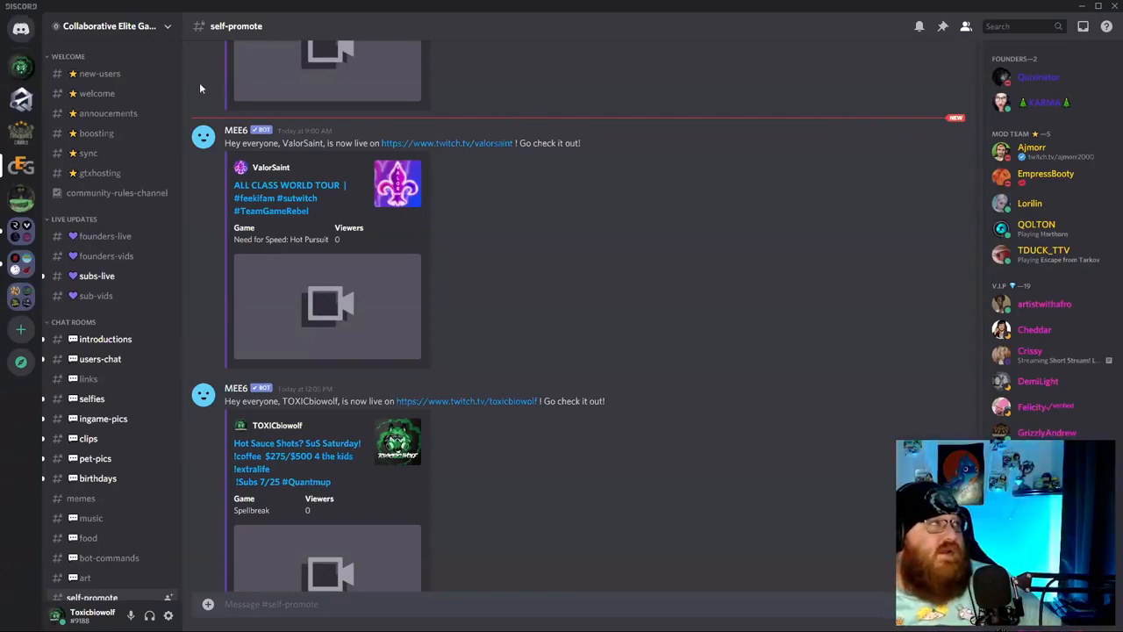
pyautogui.scroll(-10, 1017, 318)
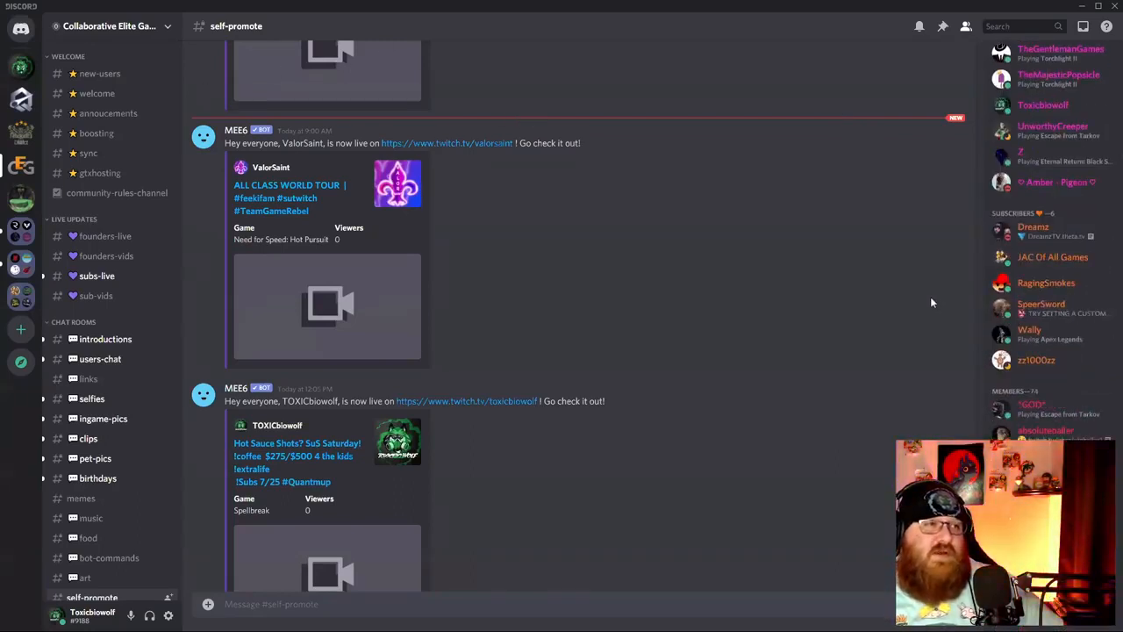
pyautogui.scroll(3, 899, 319)
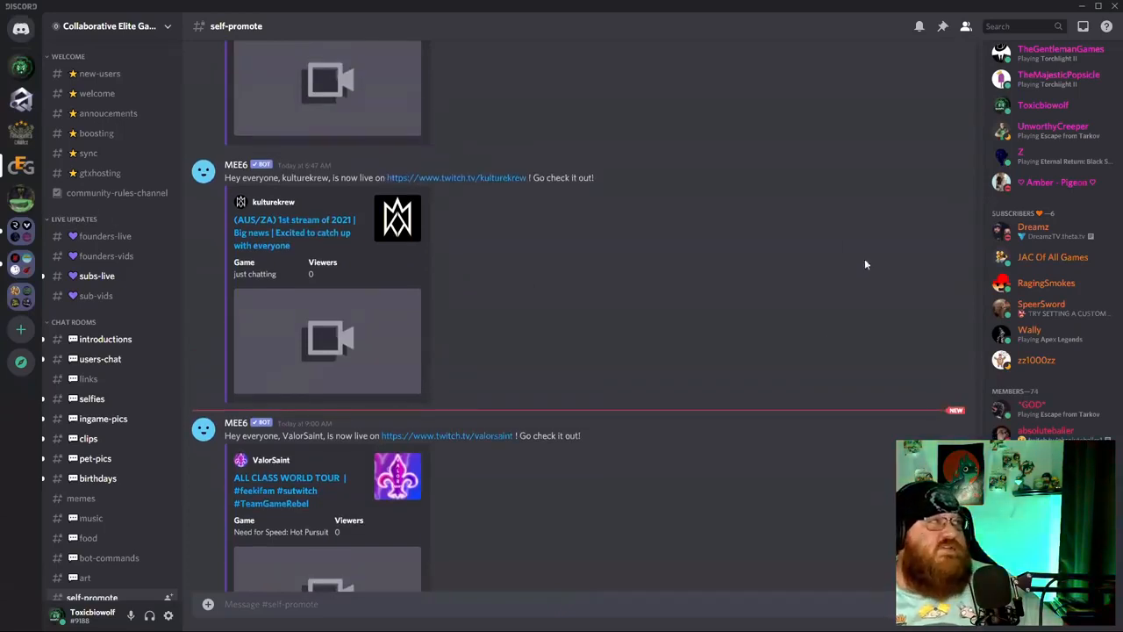
pyautogui.scroll(-5, 1063, 300)
pyautogui.scroll(2, 1058, 289)
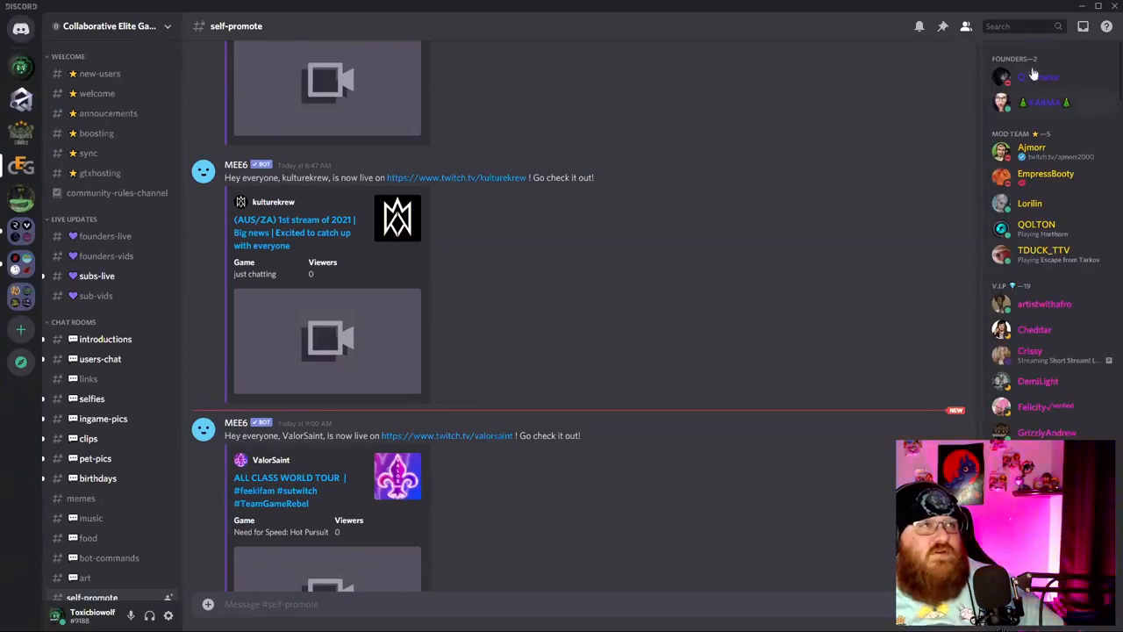
pyautogui.scroll(-1, 1034, 311)
pyautogui.scroll(-10, 1034, 311)
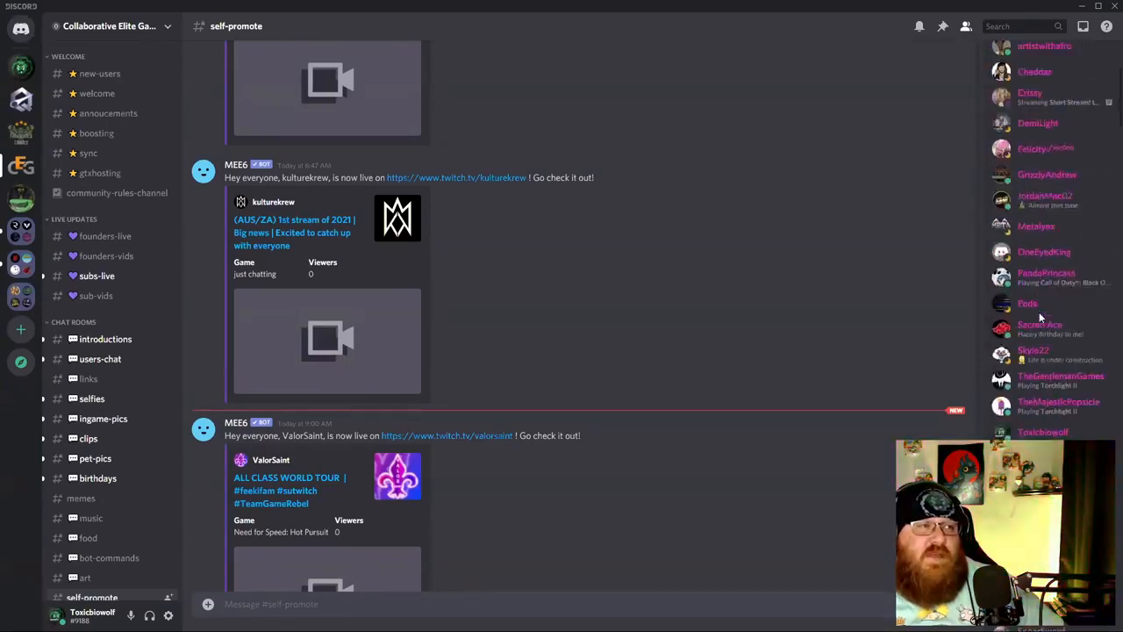
pyautogui.scroll(-10, 1031, 334)
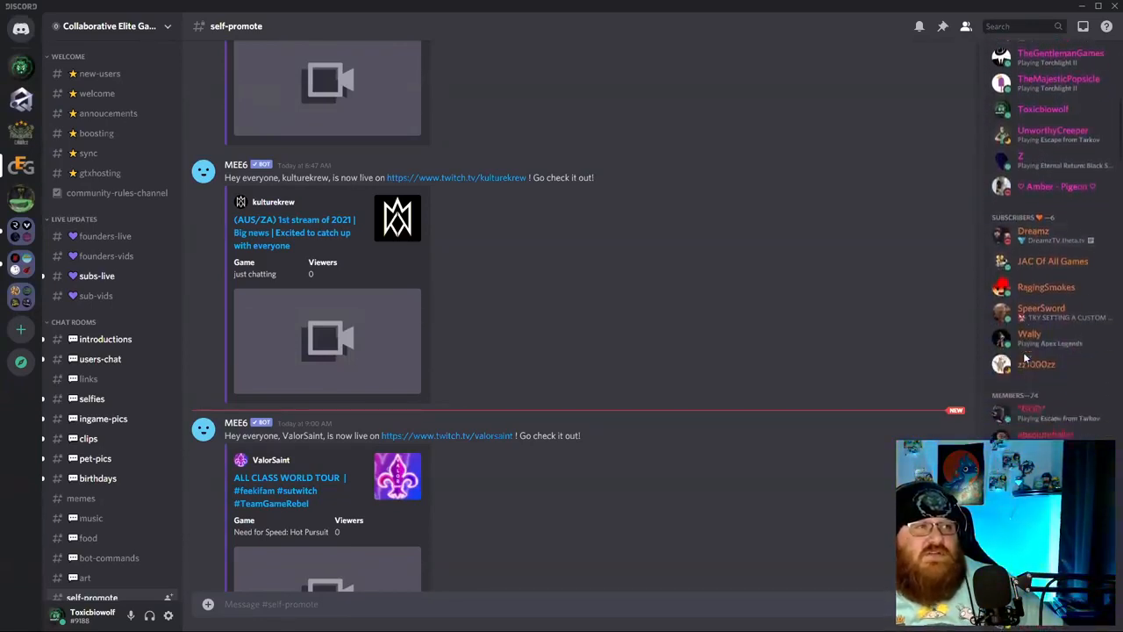
pyautogui.scroll(-15, 1035, 348)
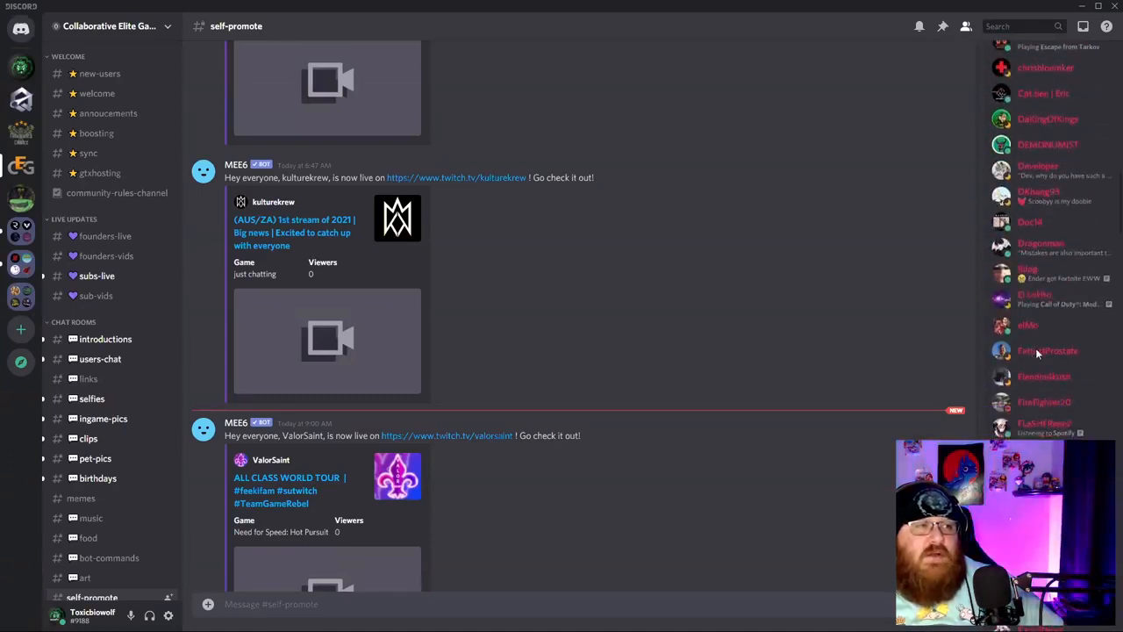
pyautogui.scroll(-15, 1032, 367)
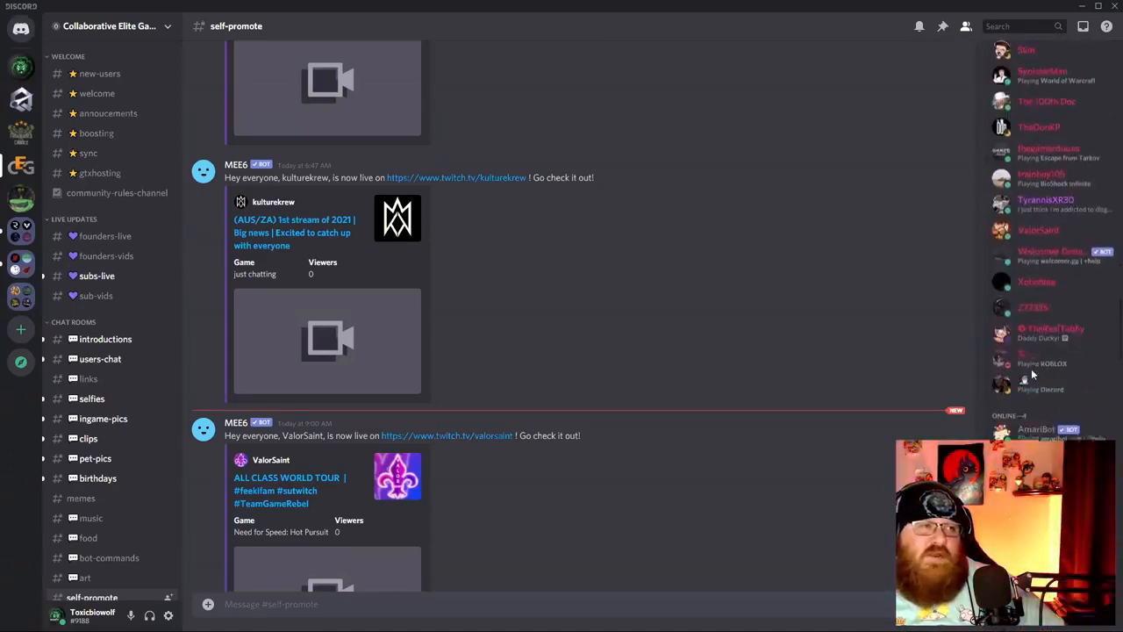
pyautogui.scroll(6, 1023, 395)
pyautogui.scroll(15, 1024, 375)
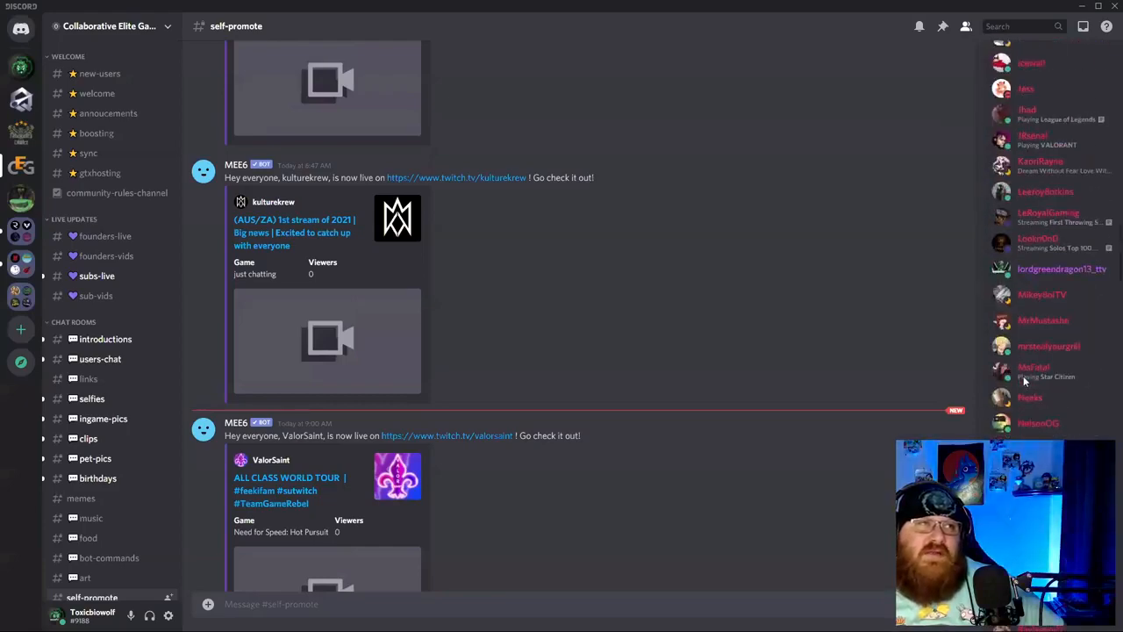
pyautogui.scroll(10, 1025, 379)
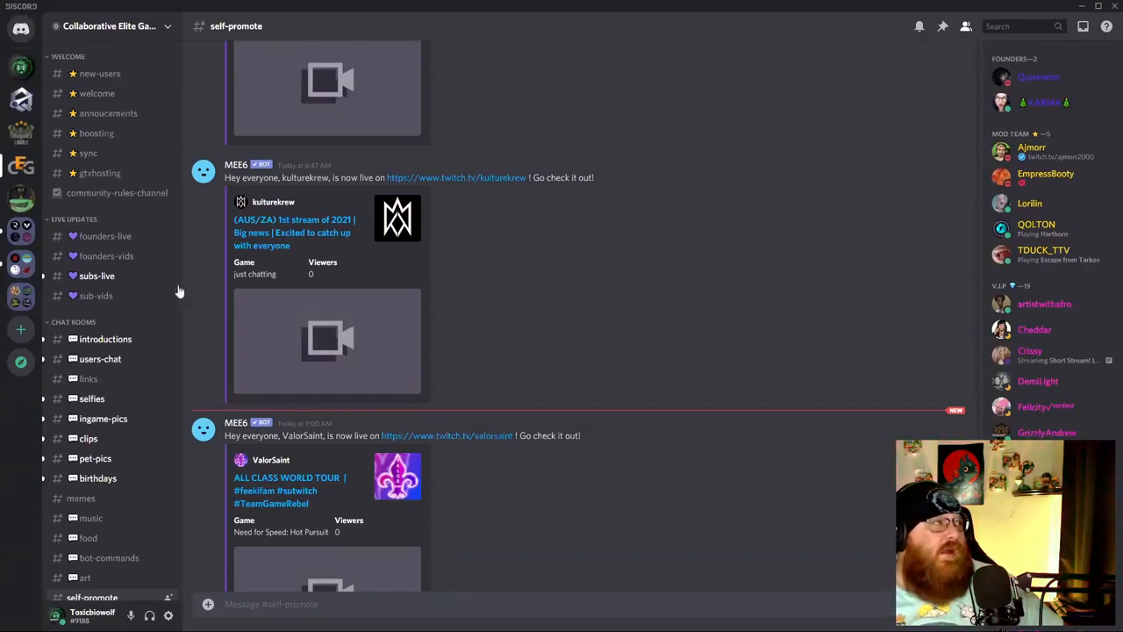
# Check the announcements, welcome, new-users and gtxhosting channels in the welcome section.
pyautogui.click(106, 117)
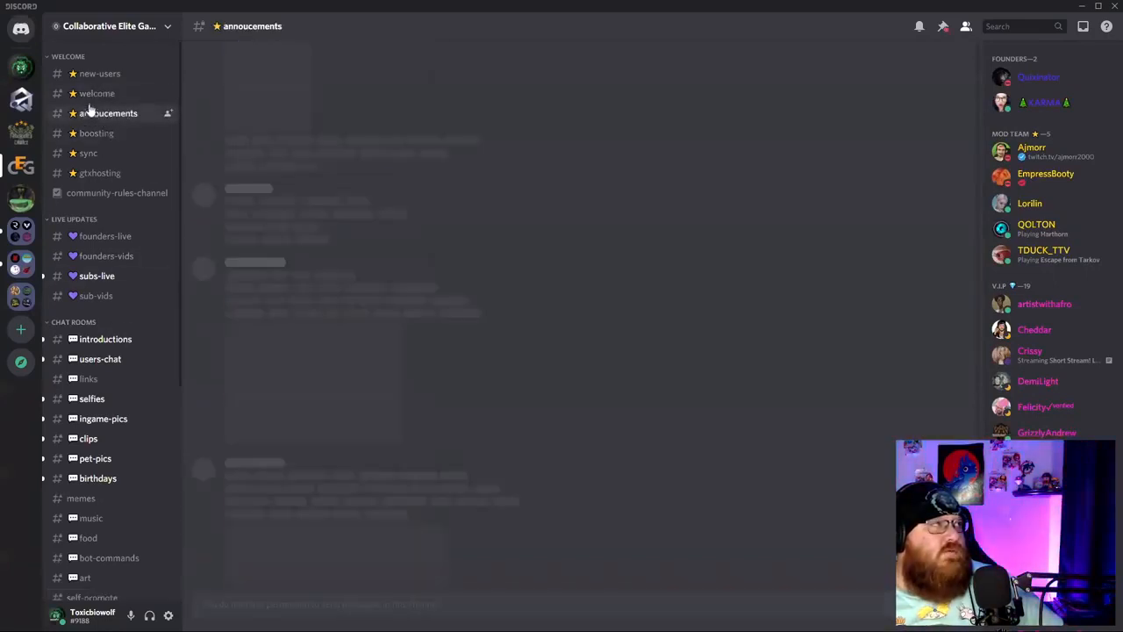
pyautogui.click(98, 93)
pyautogui.click(100, 74)
pyautogui.click(100, 173)
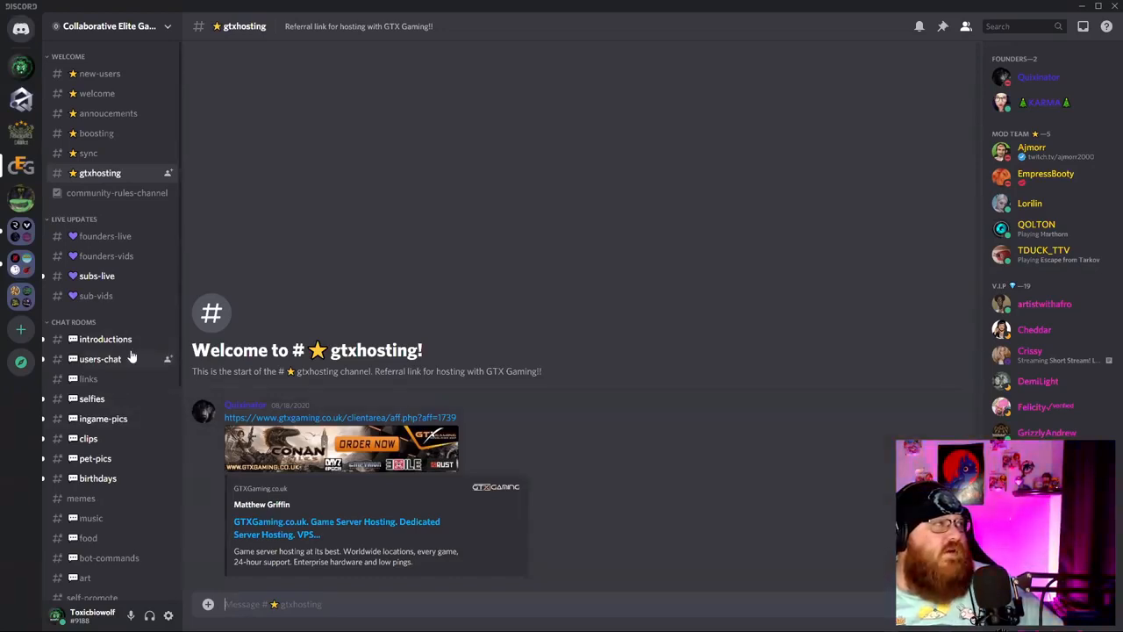
pyautogui.scroll(-5, 130, 357)
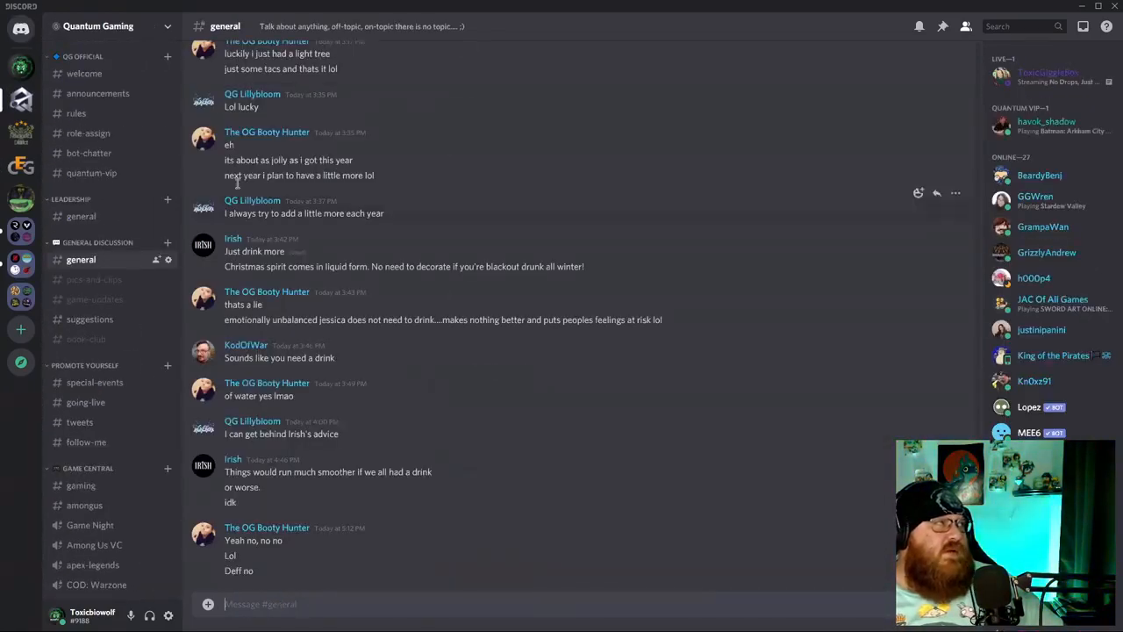
pyautogui.click(111, 117)
pyautogui.click(101, 134)
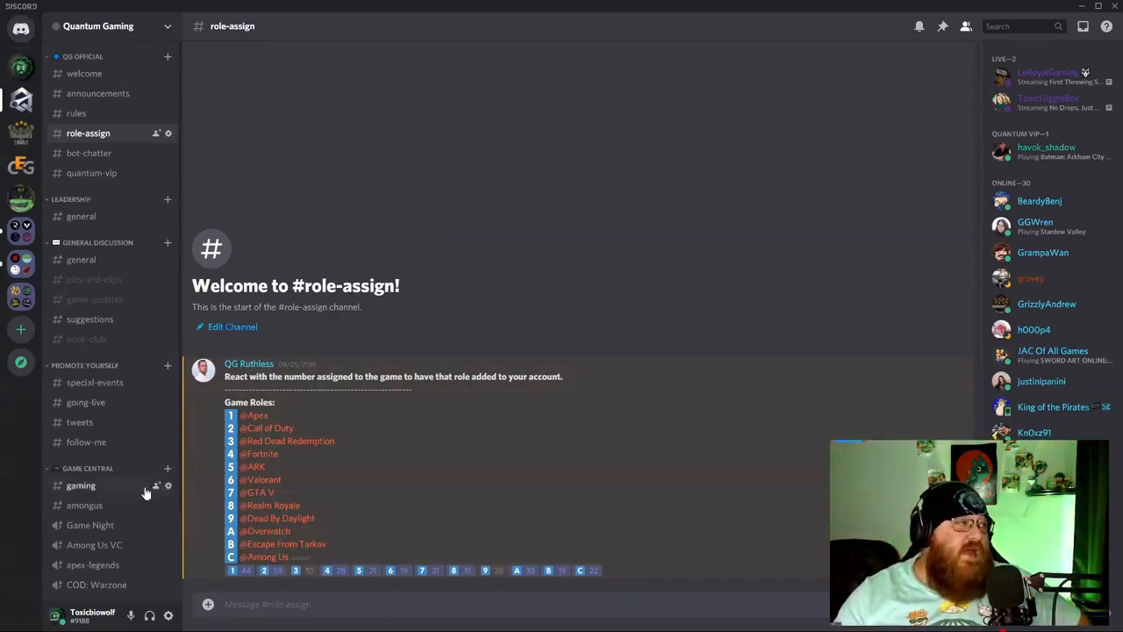
pyautogui.scroll(-3, 105, 505)
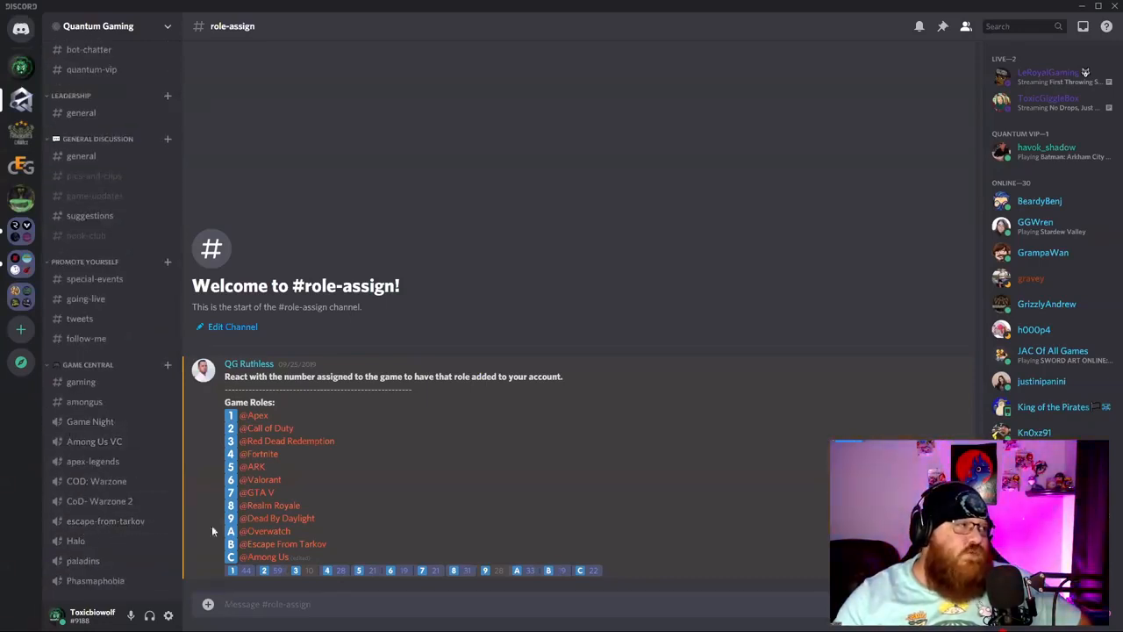
pyautogui.scroll(3, 86, 440)
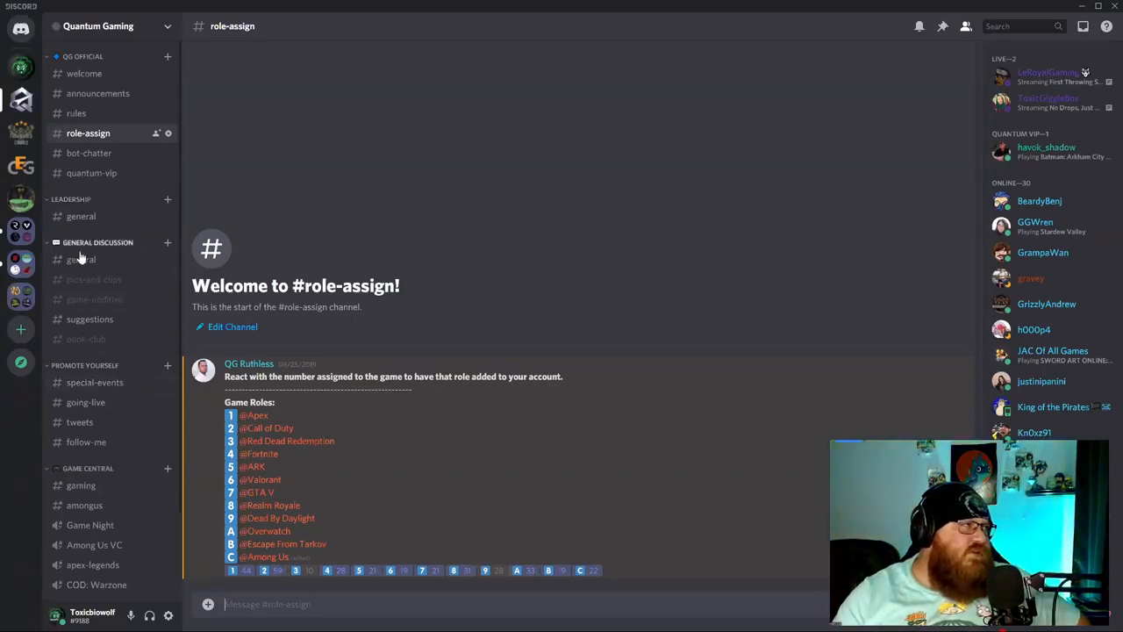
pyautogui.click(72, 366)
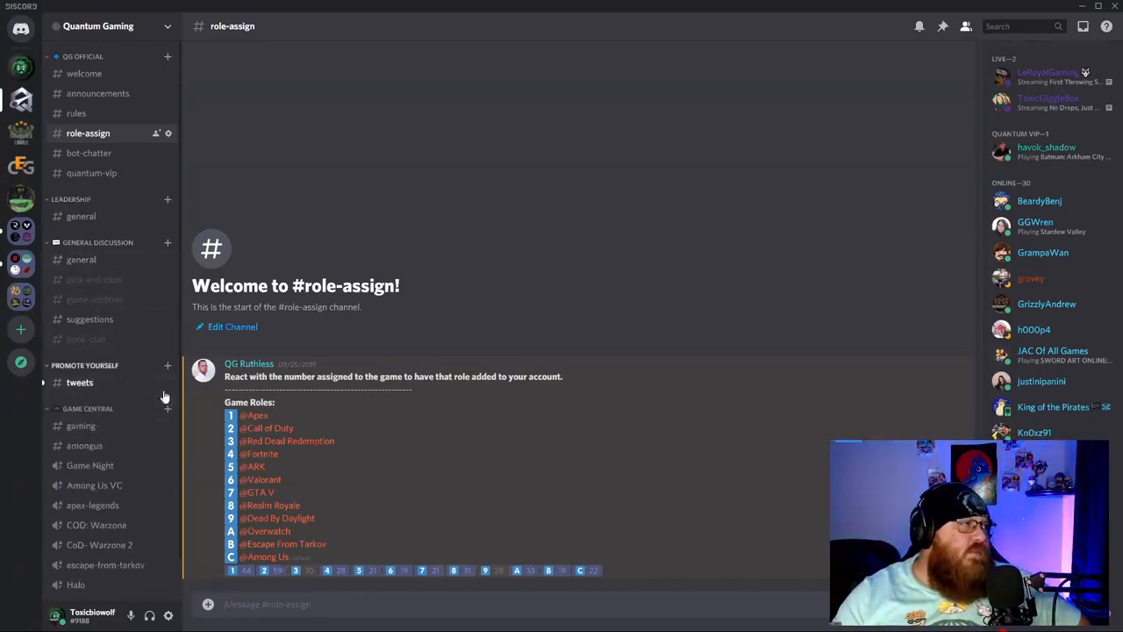
pyautogui.click(67, 367)
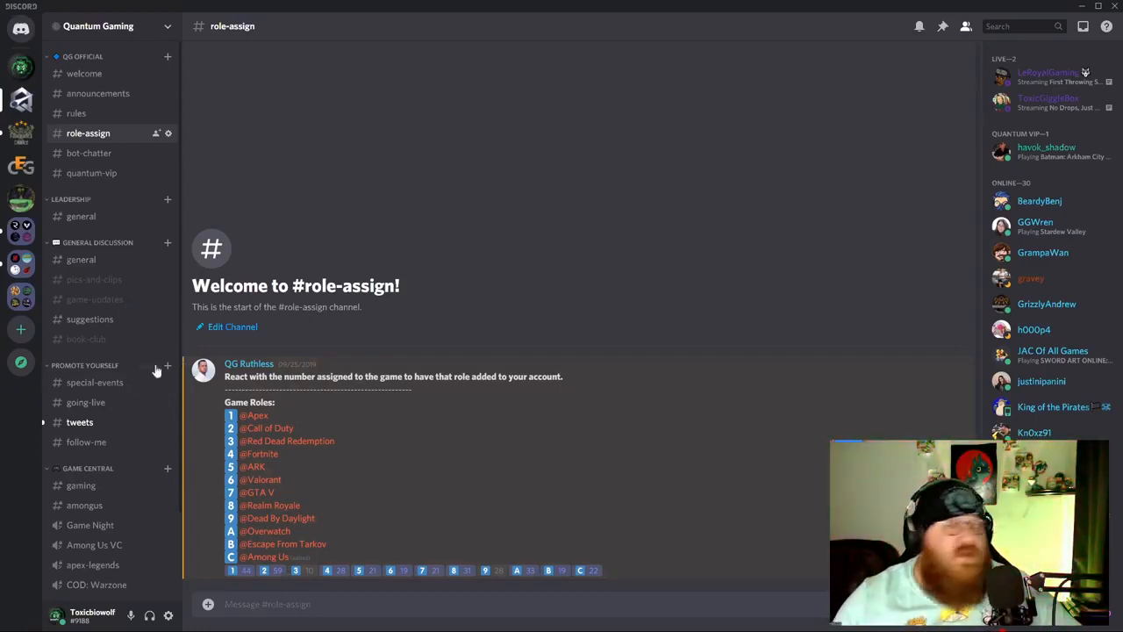
# Switch through NDFamily, The Infected and The Mountain servers, then expand a server folder.
pyautogui.click(21, 132)
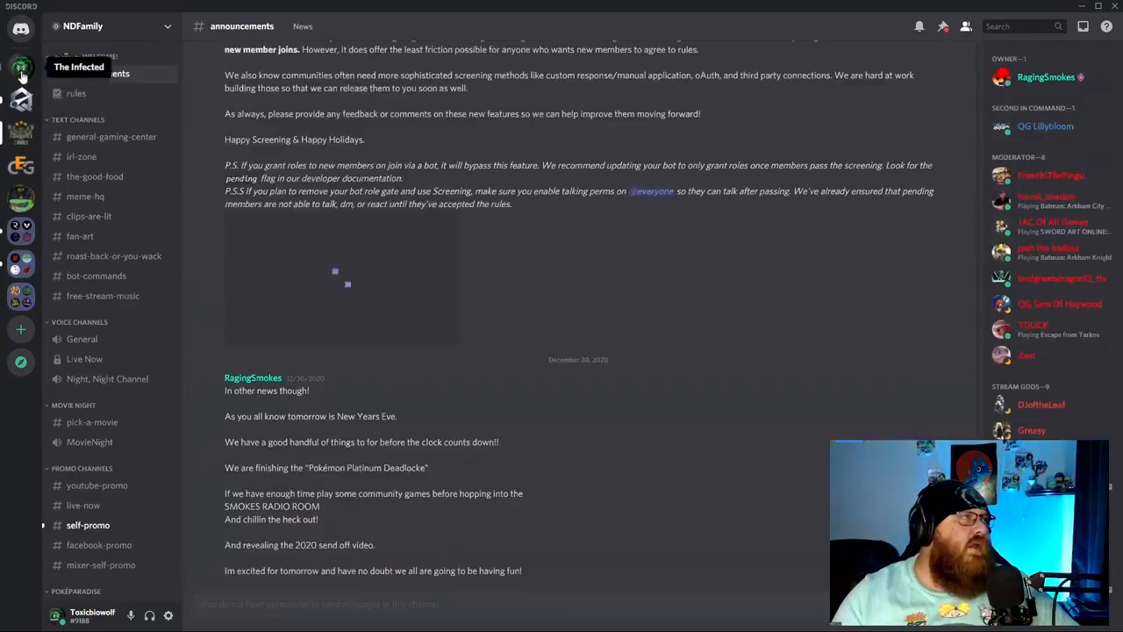
pyautogui.click(21, 68)
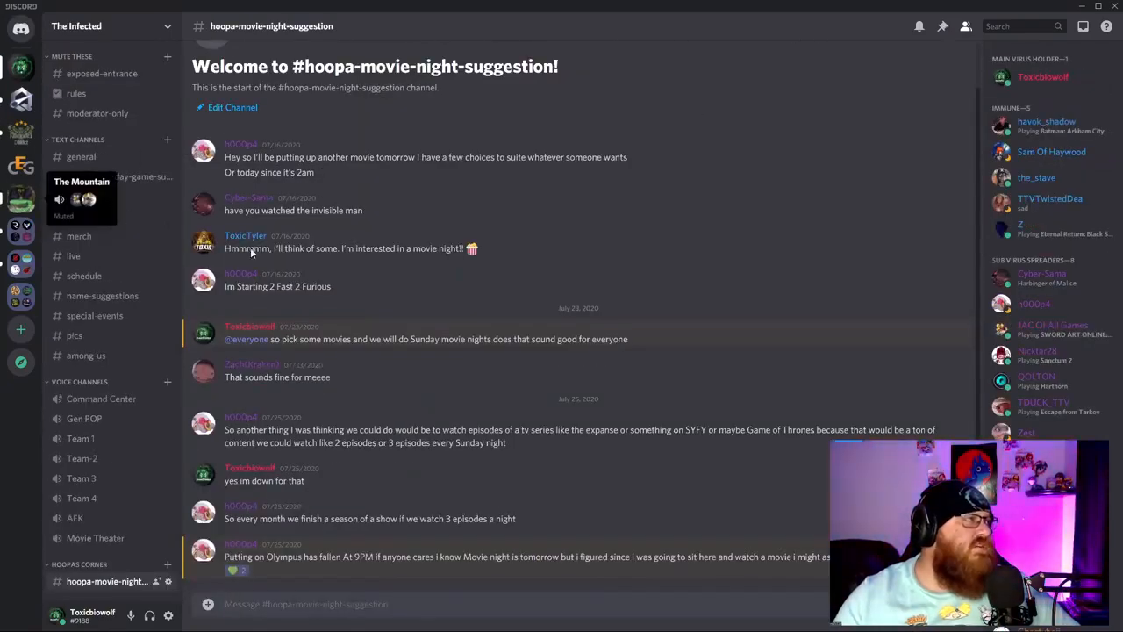
pyautogui.click(22, 200)
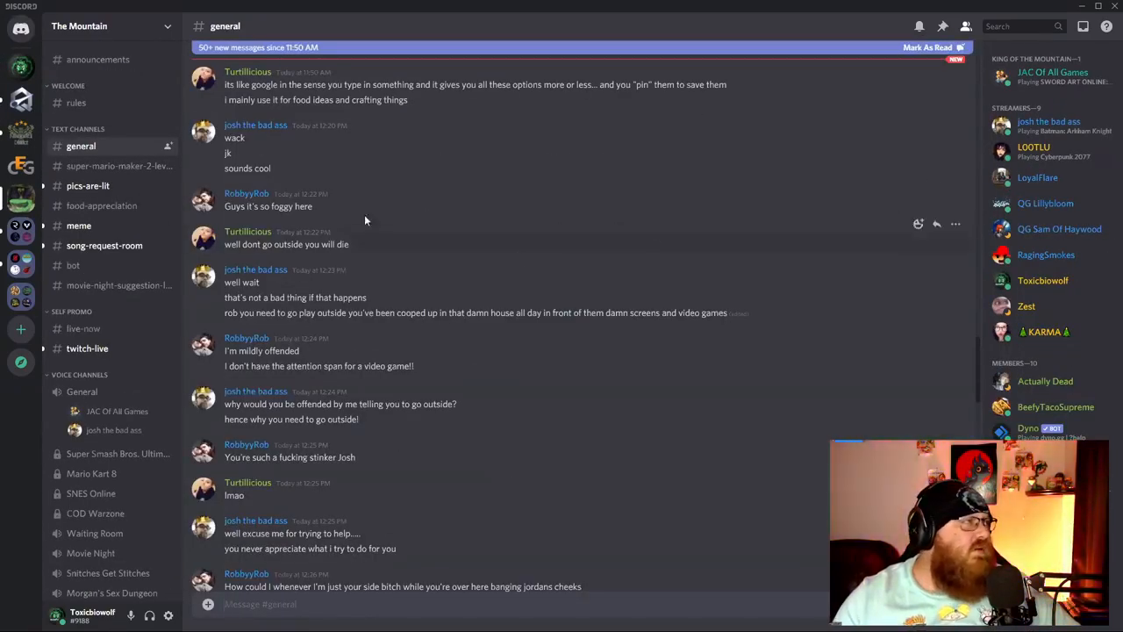
pyautogui.click(21, 259)
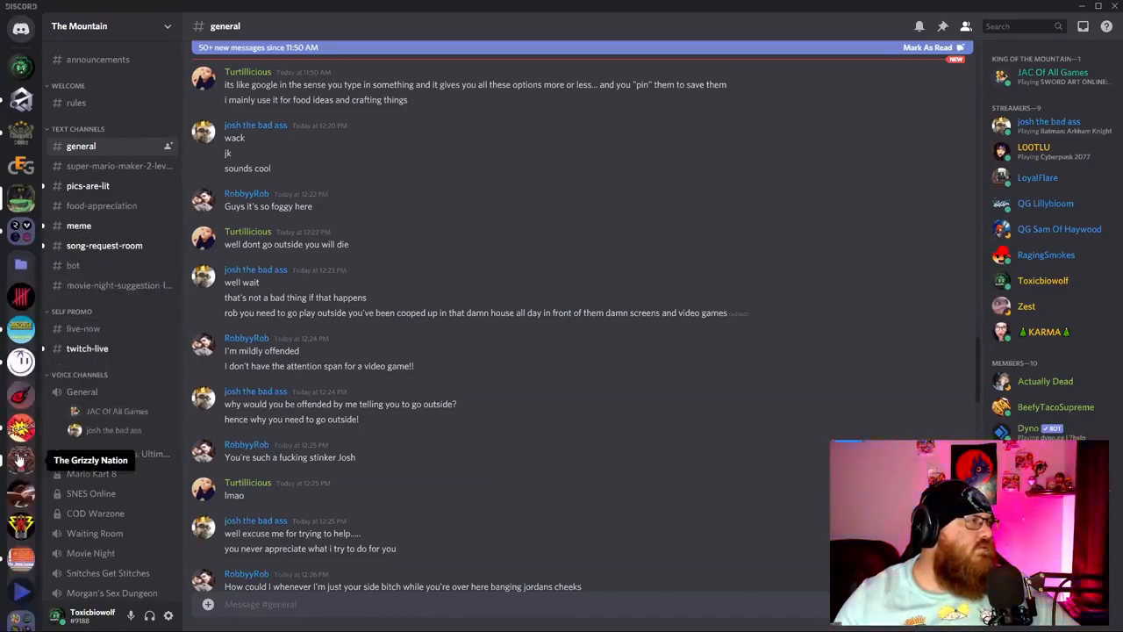
# Open The Grizzly Nation server and look through its channel and member lists.
pyautogui.click(21, 460)
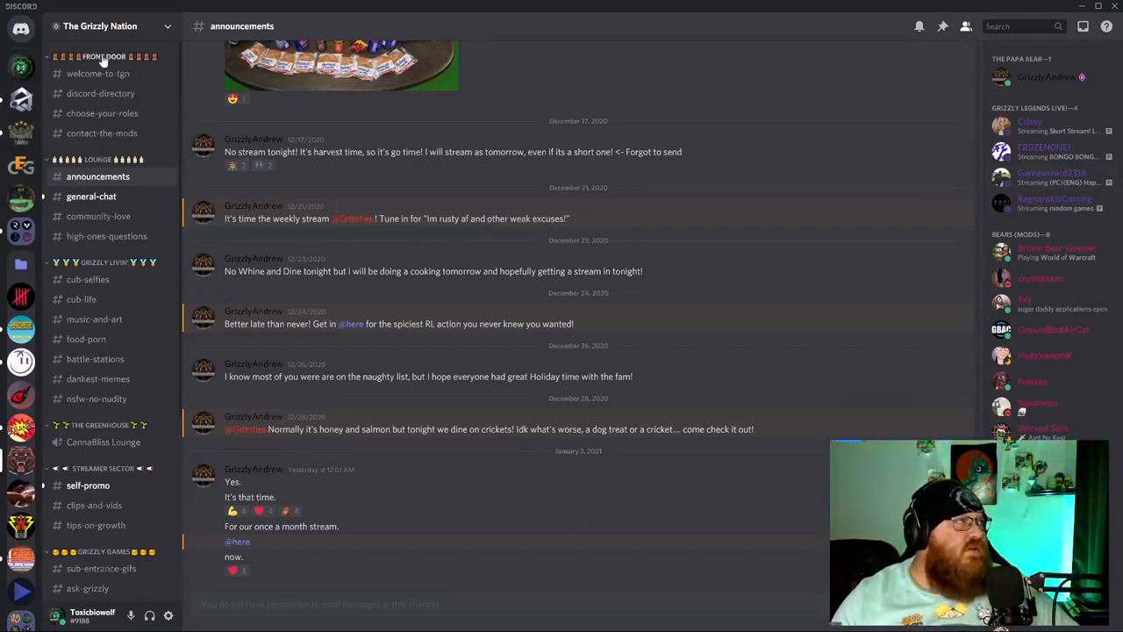
pyautogui.scroll(-3, 136, 298)
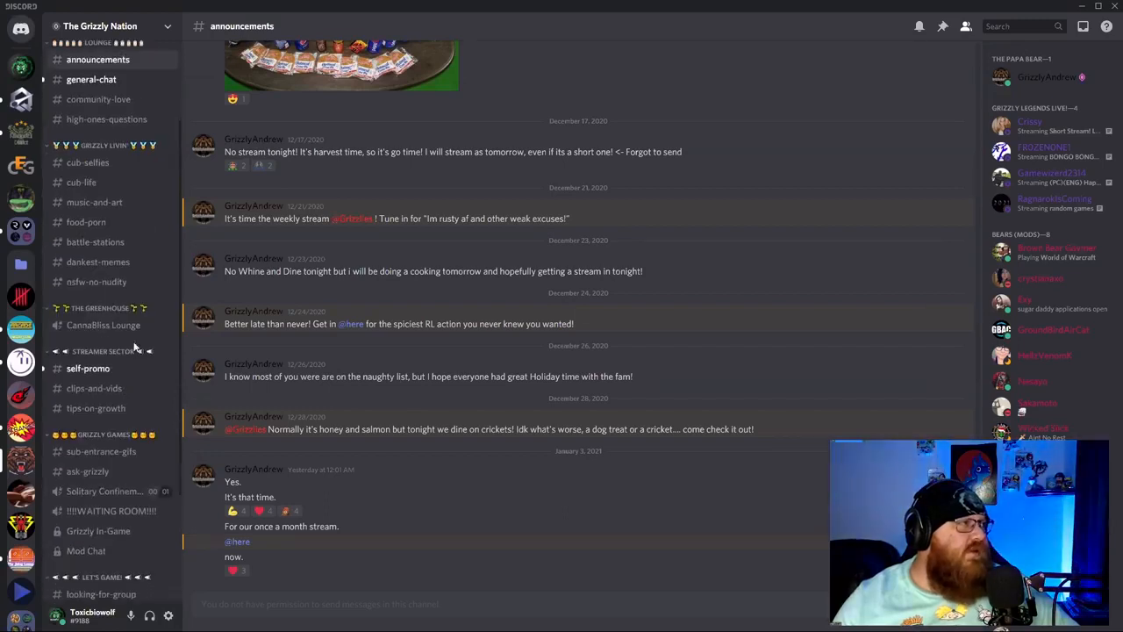
pyautogui.scroll(-3, 133, 430)
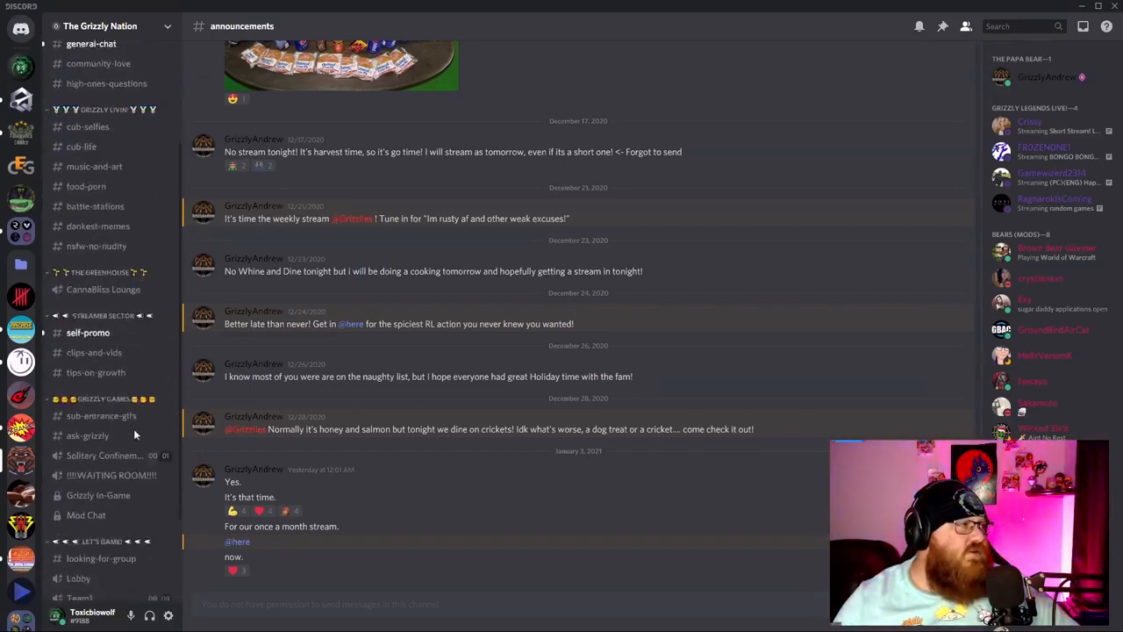
pyautogui.scroll(-1, 138, 478)
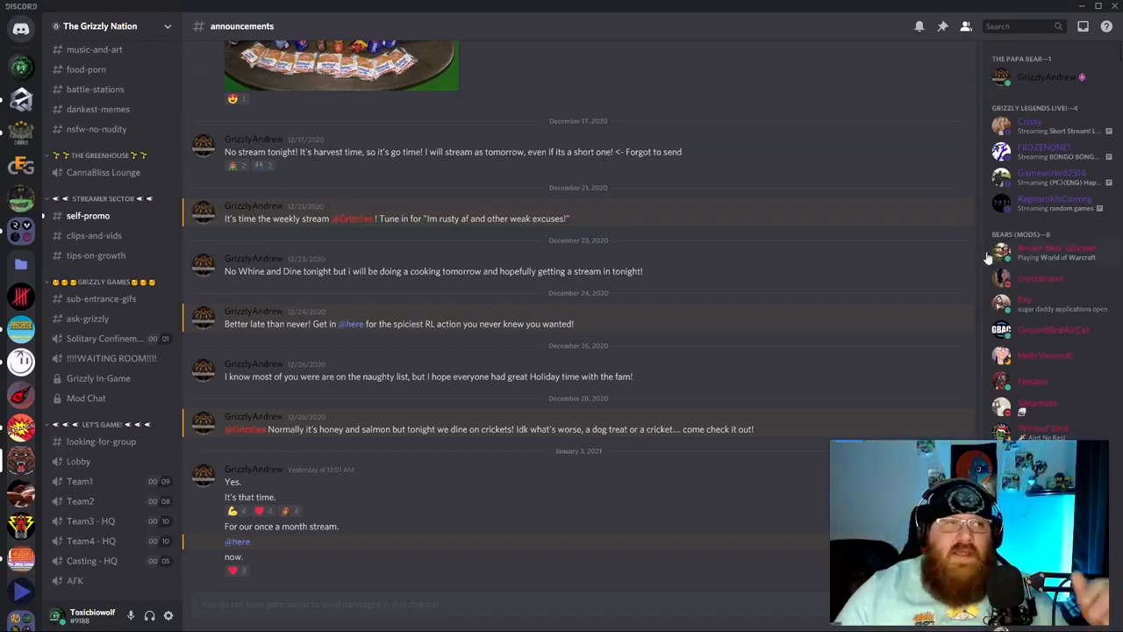
pyautogui.scroll(-7, 1042, 318)
pyautogui.scroll(-4, 1042, 318)
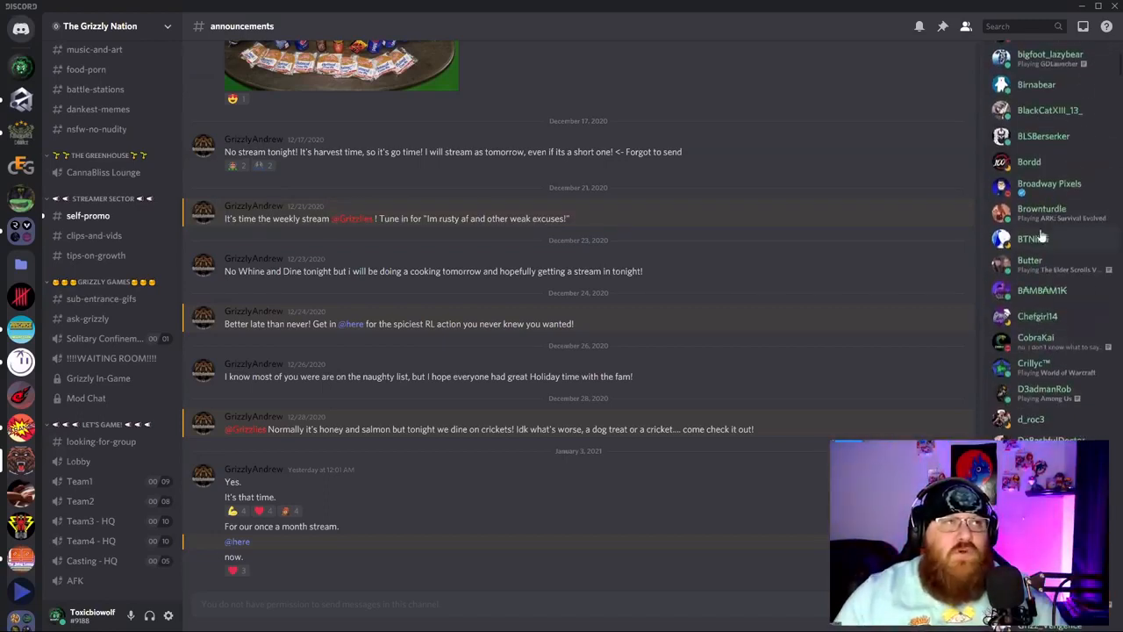
pyautogui.scroll(5, 1044, 263)
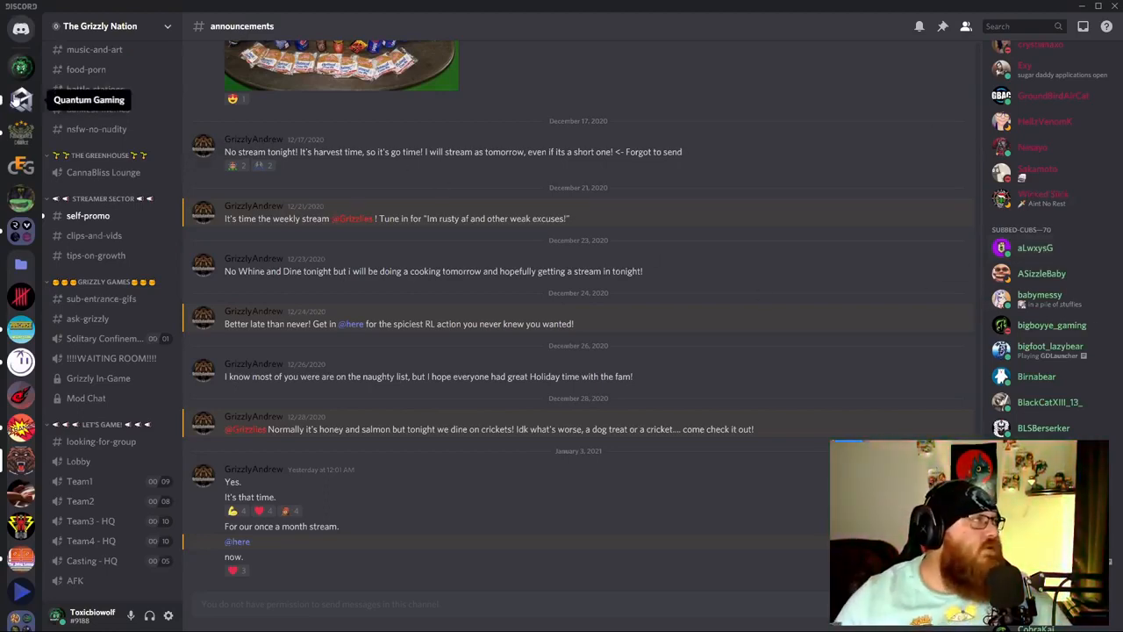
# Go back to The Infected server and scroll its movie-night suggestion chat.
pyautogui.click(21, 67)
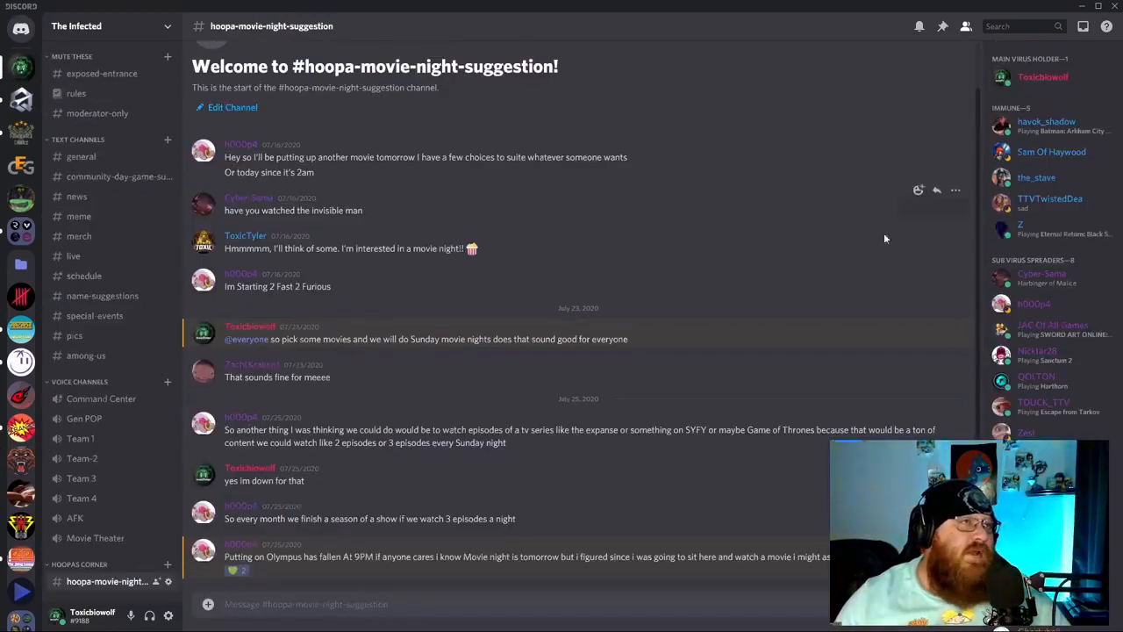
pyautogui.scroll(1, 790, 230)
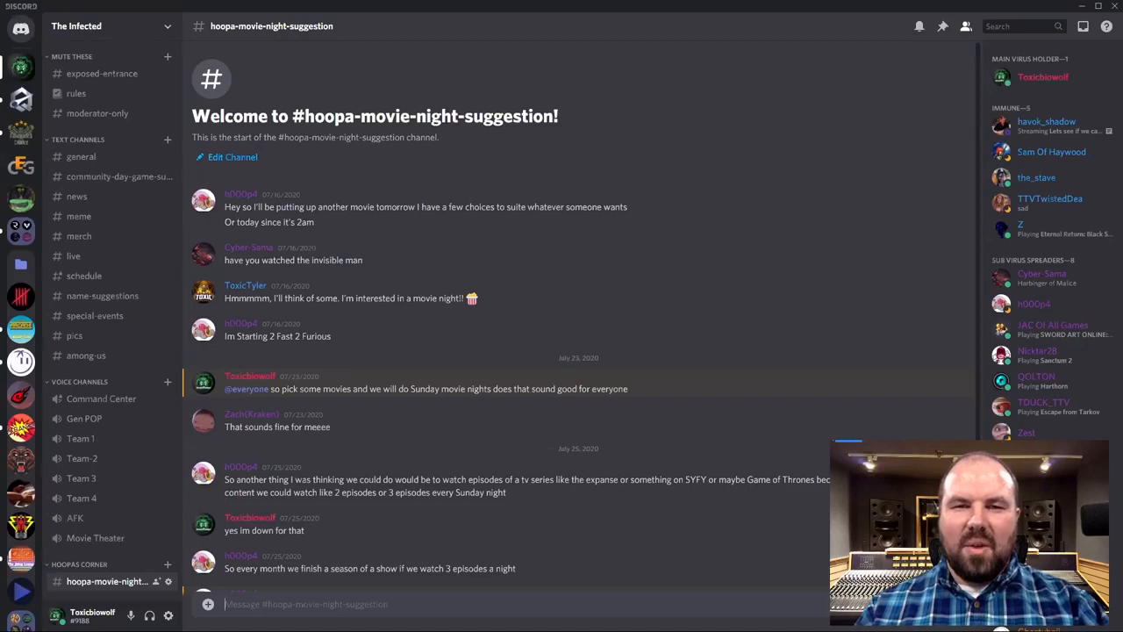
pyautogui.scroll(-5, 31, 361)
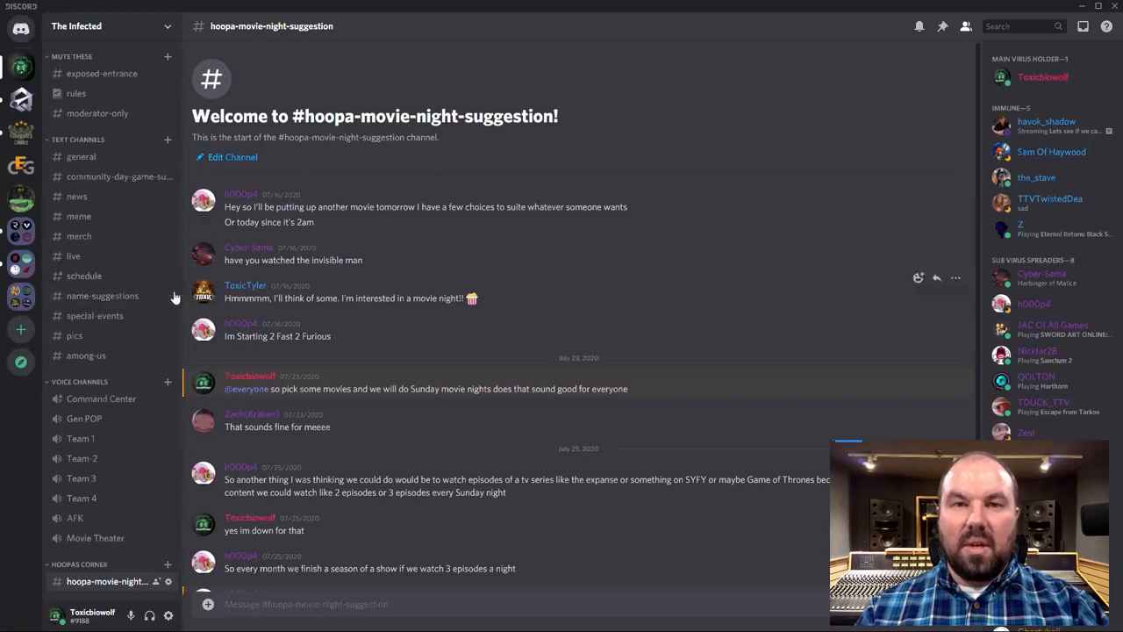
# Mark Quantum Gaming, NDFamily and both server folders as read.
pyautogui.rightClick(17, 108)
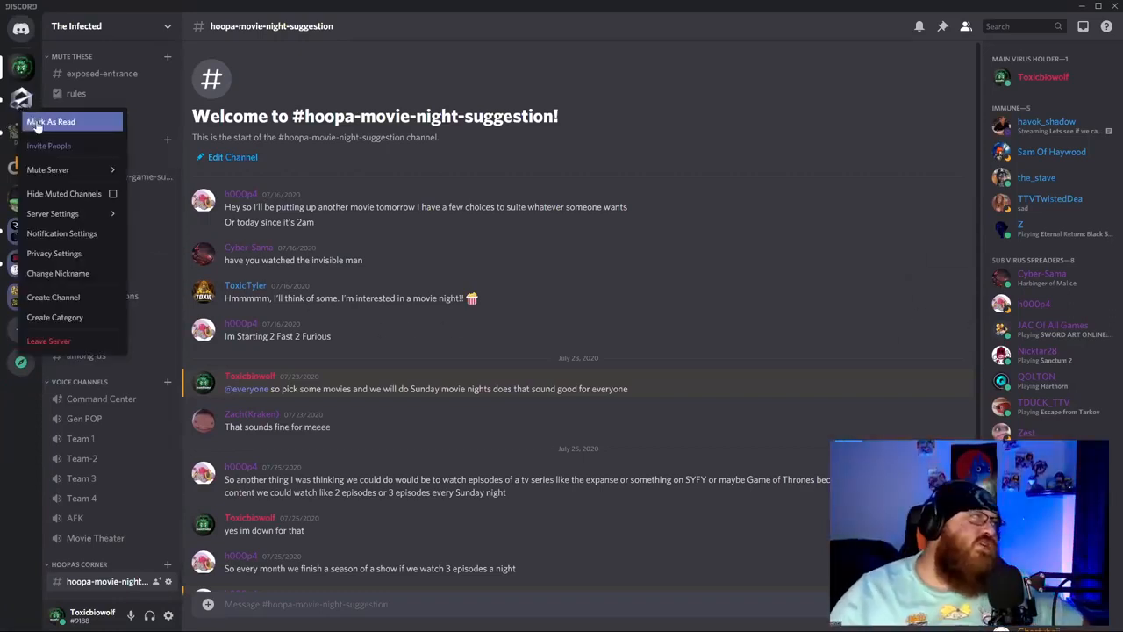
pyautogui.click(37, 123)
pyautogui.rightClick(16, 135)
pyautogui.click(40, 147)
pyautogui.rightClick(19, 232)
pyautogui.click(35, 244)
pyautogui.rightClick(15, 267)
pyautogui.click(70, 275)
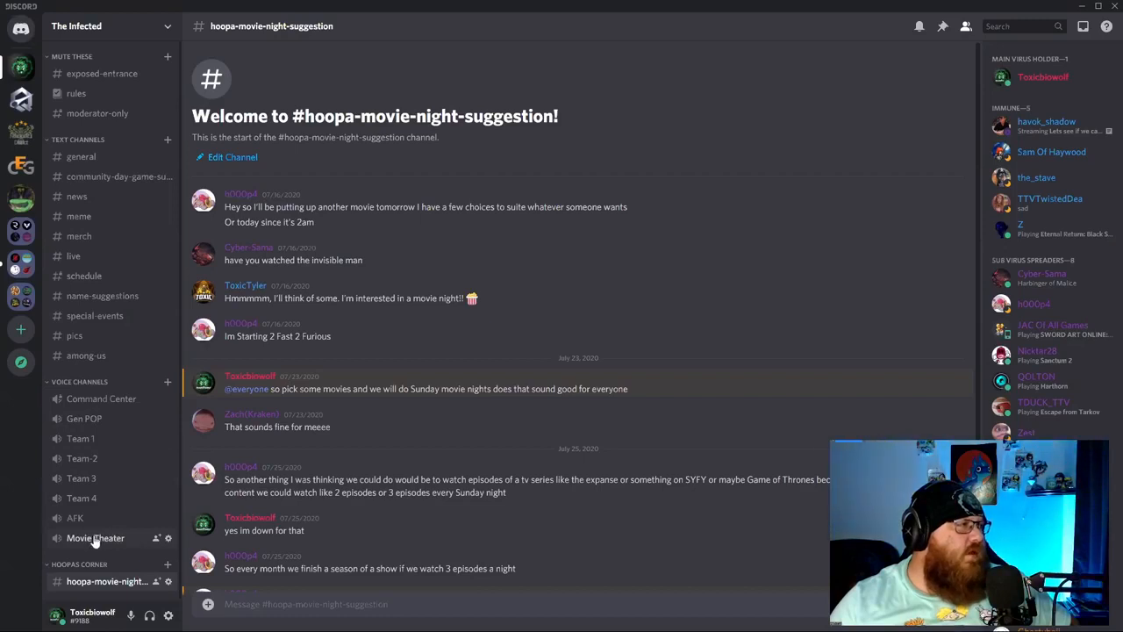
# Join Command Center with video on, using Game Capture HD60 Pro as the camera.
pyautogui.click(104, 399)
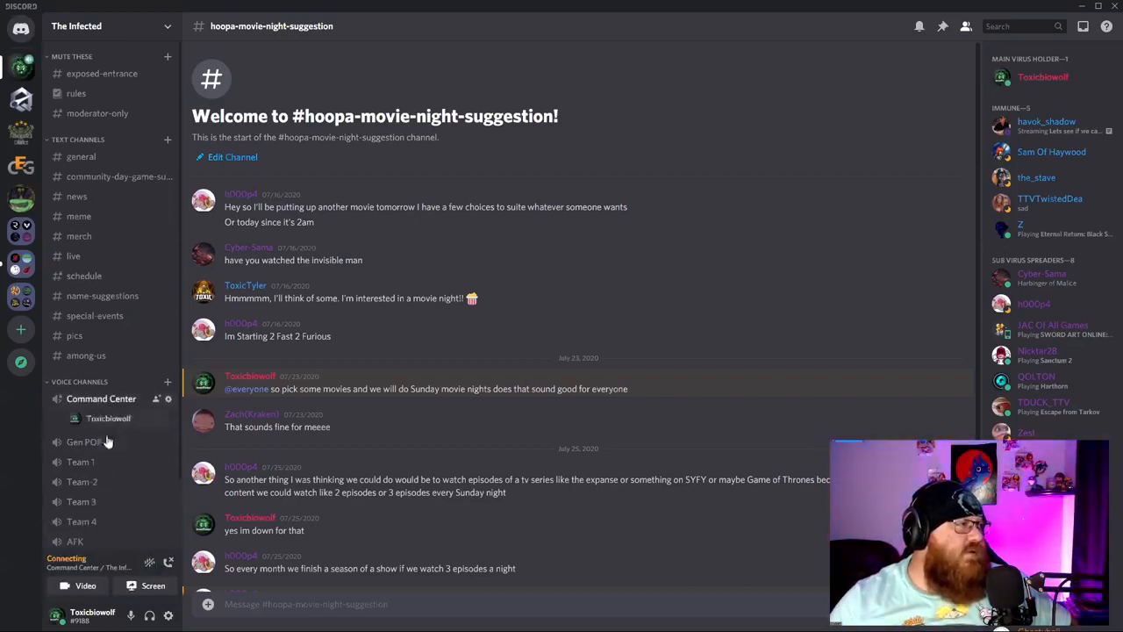
pyautogui.click(79, 585)
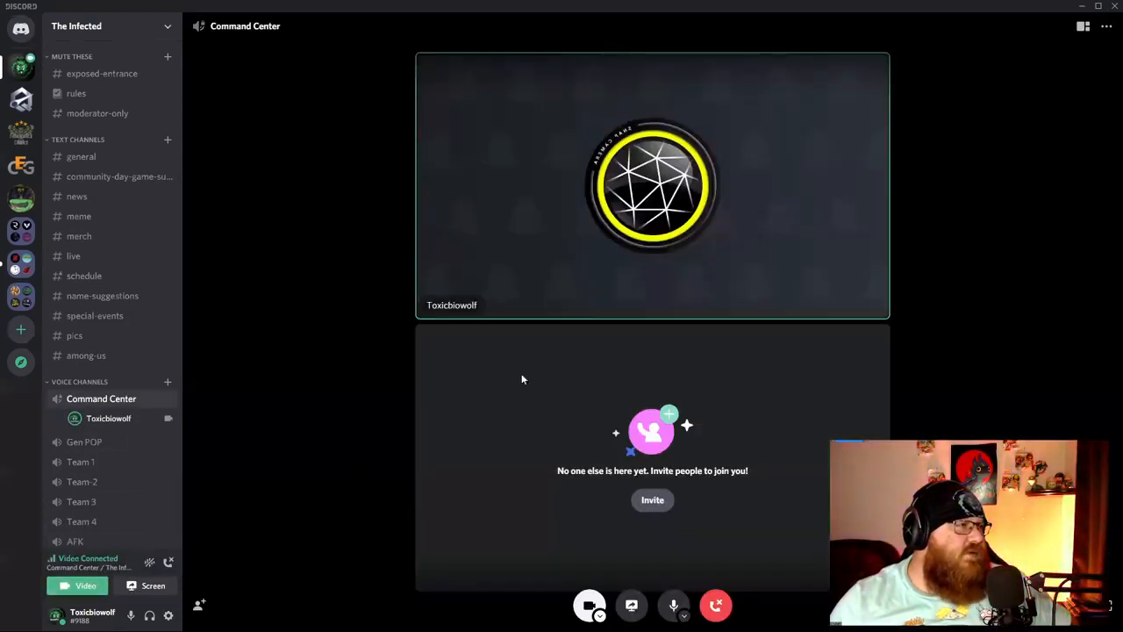
pyautogui.click(599, 616)
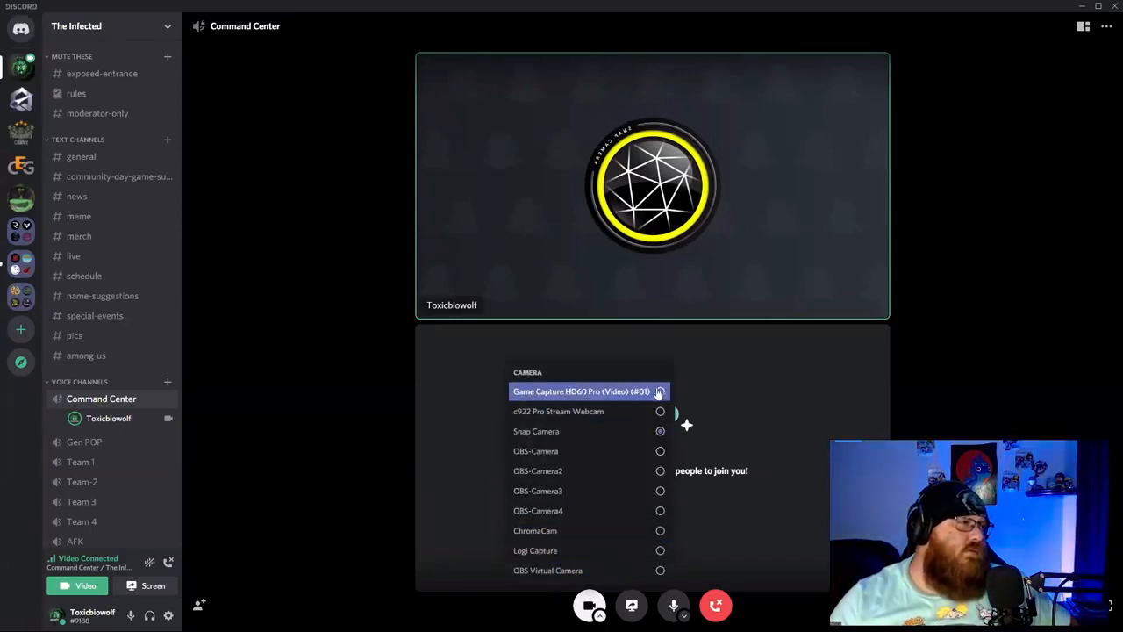
pyautogui.click(661, 392)
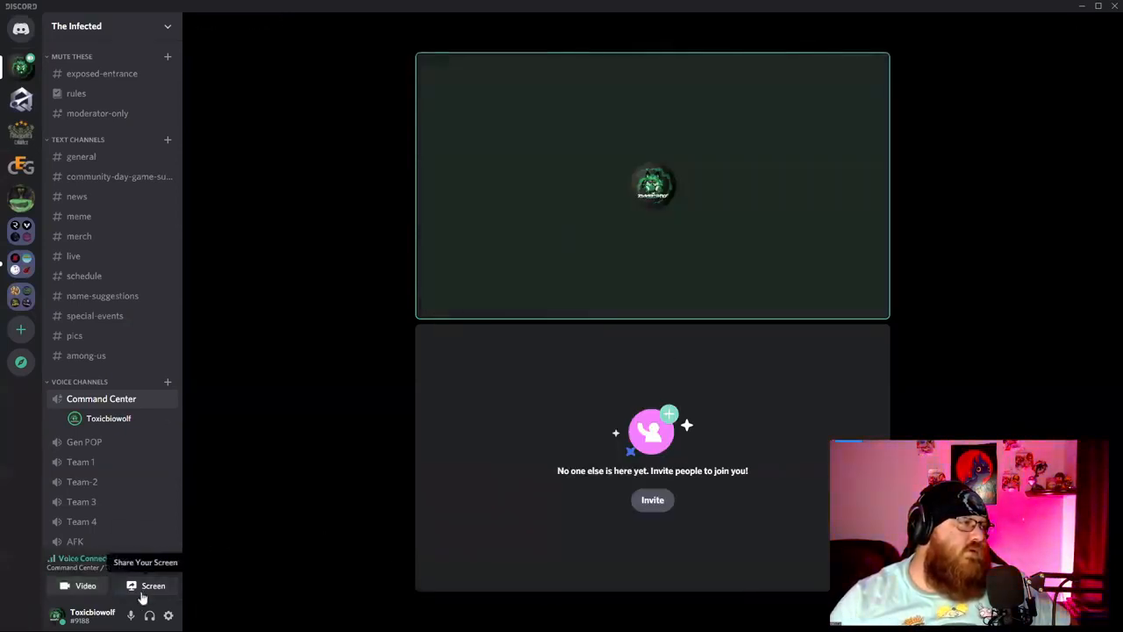
pyautogui.click(134, 594)
pyautogui.scroll(-1, 518, 397)
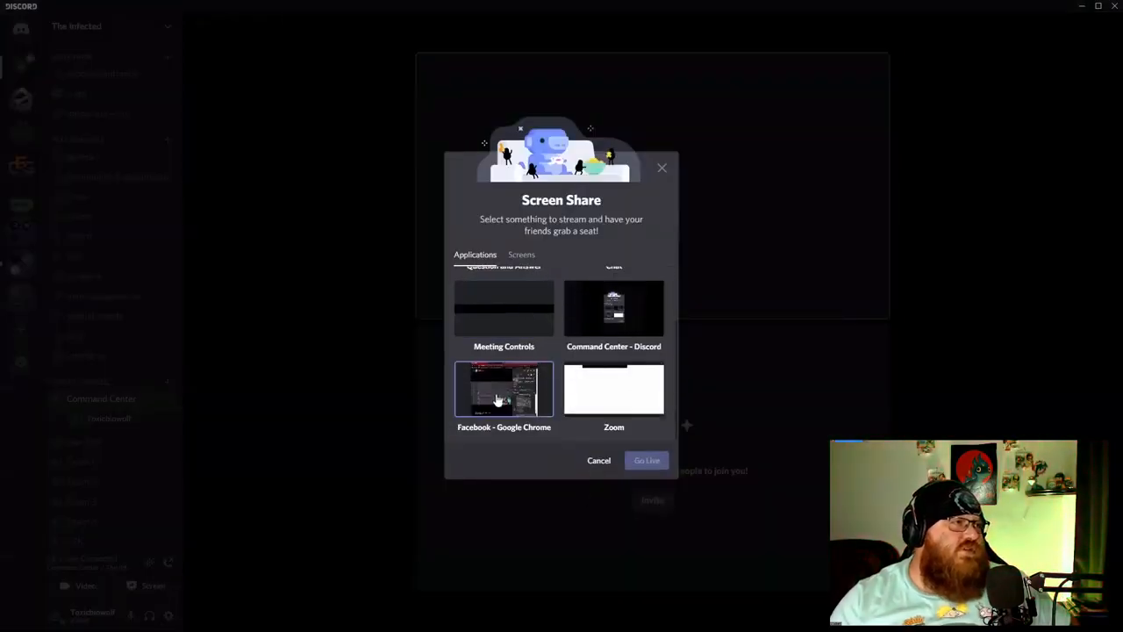
pyautogui.click(625, 402)
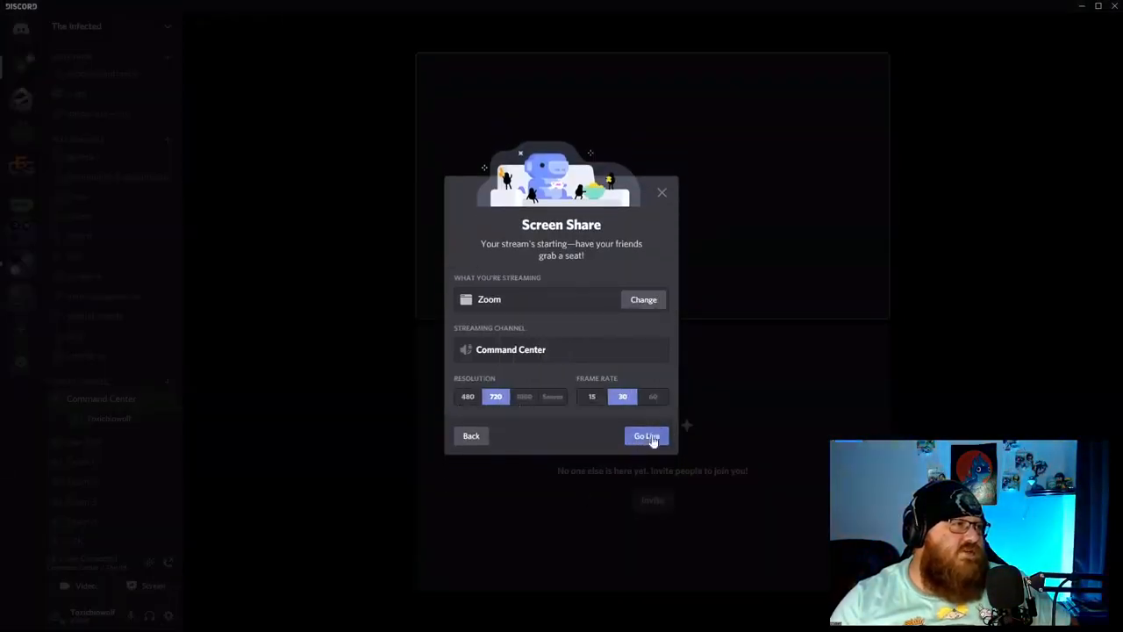
pyautogui.click(646, 436)
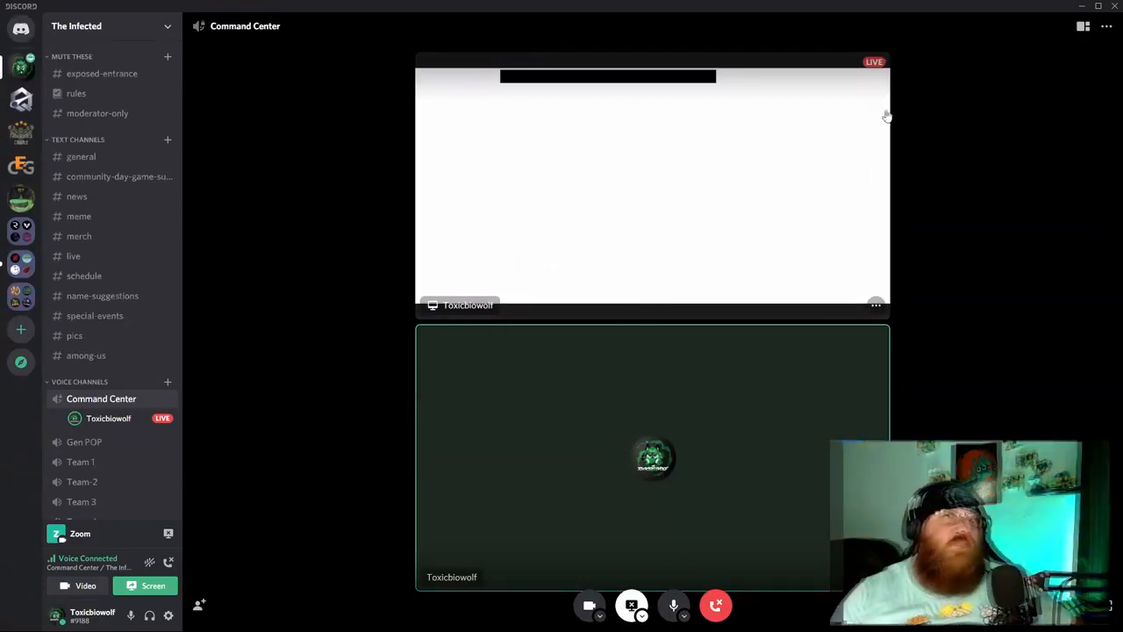
pyautogui.click(877, 307)
pyautogui.click(917, 319)
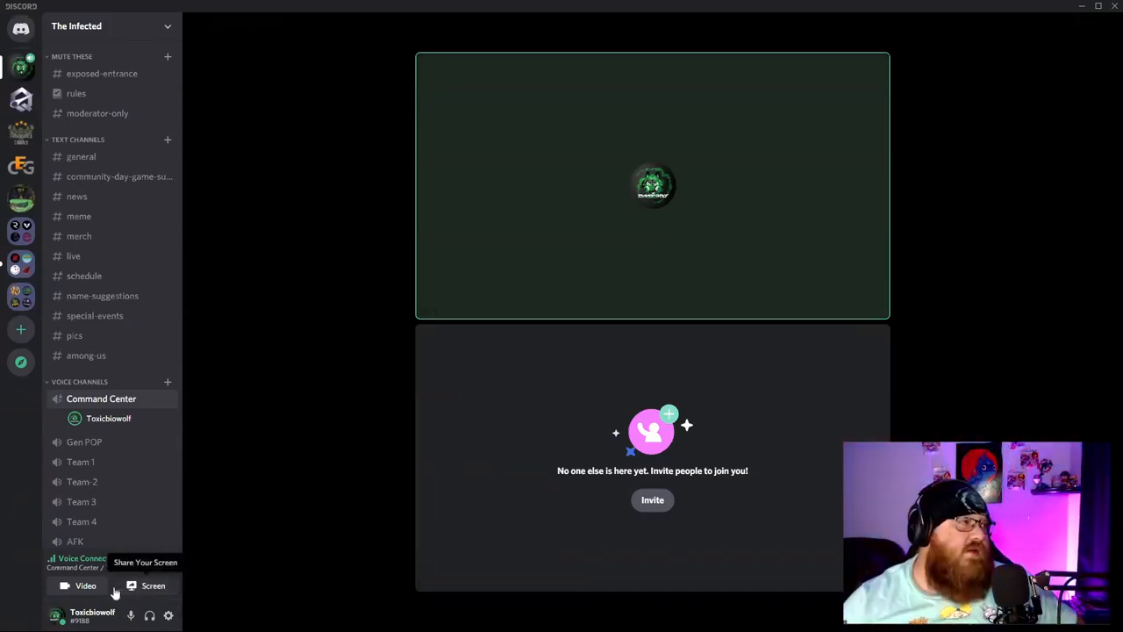
# Go live in Command Center streaming the Facebook - Google Chrome window.
pyautogui.click(149, 588)
pyautogui.scroll(-2, 492, 366)
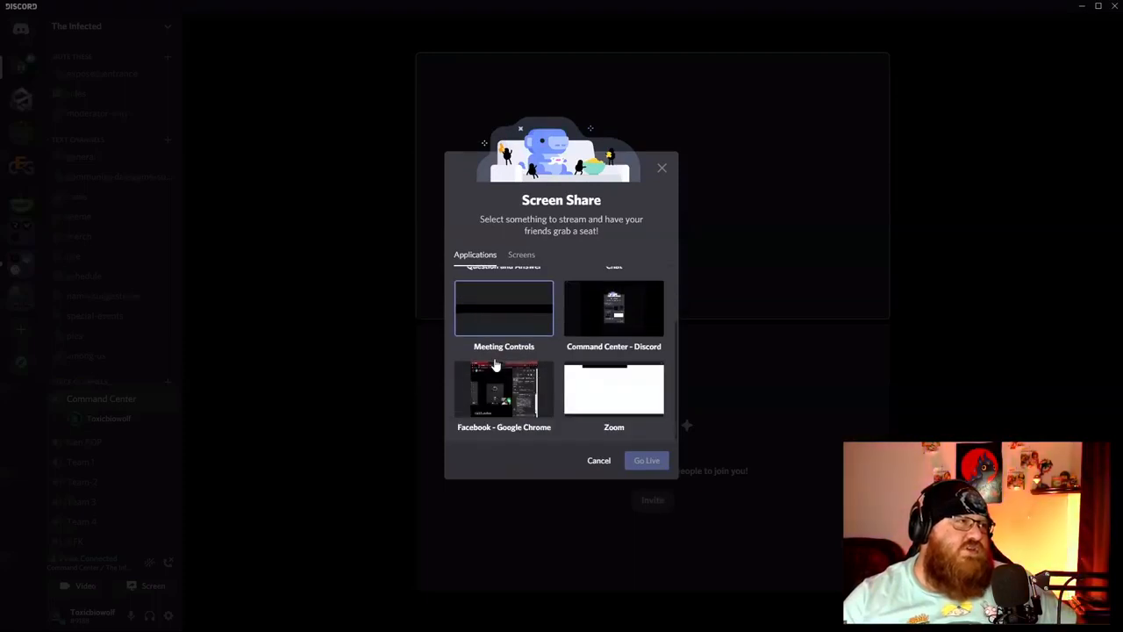
pyautogui.click(517, 402)
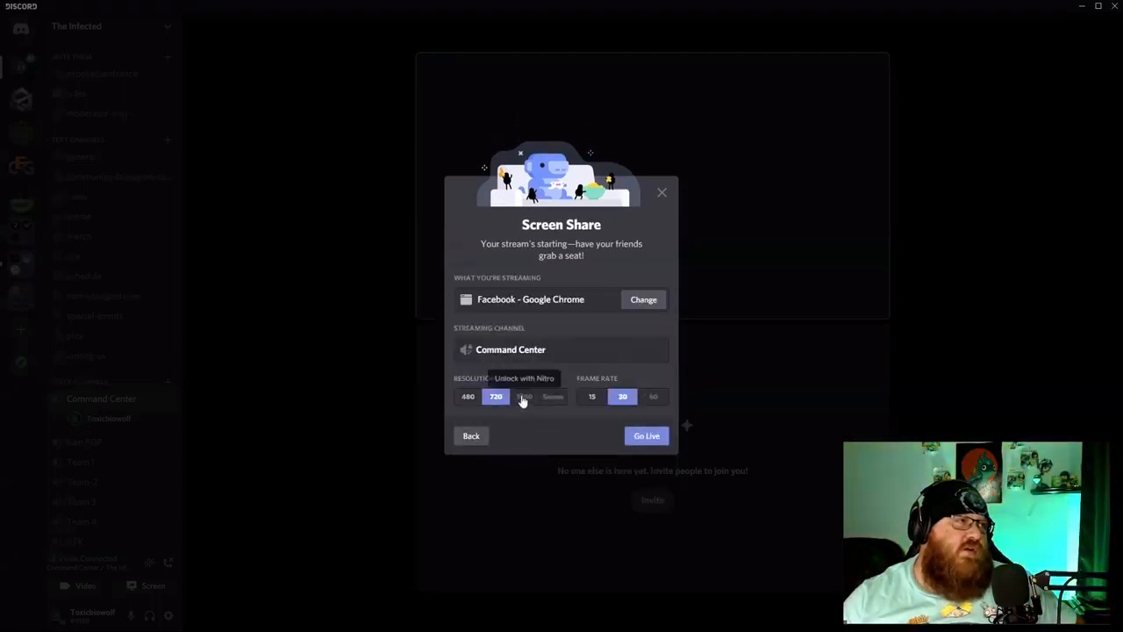
pyautogui.click(647, 436)
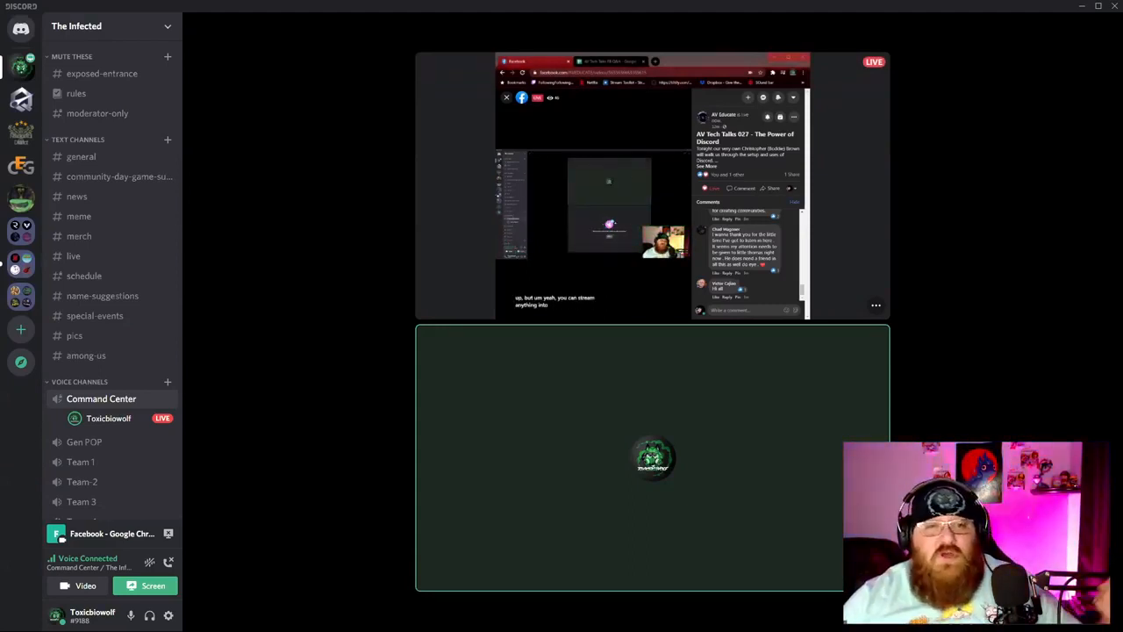
# Disconnect from the call, ending the stream.
pyautogui.moveTo(559, 198)
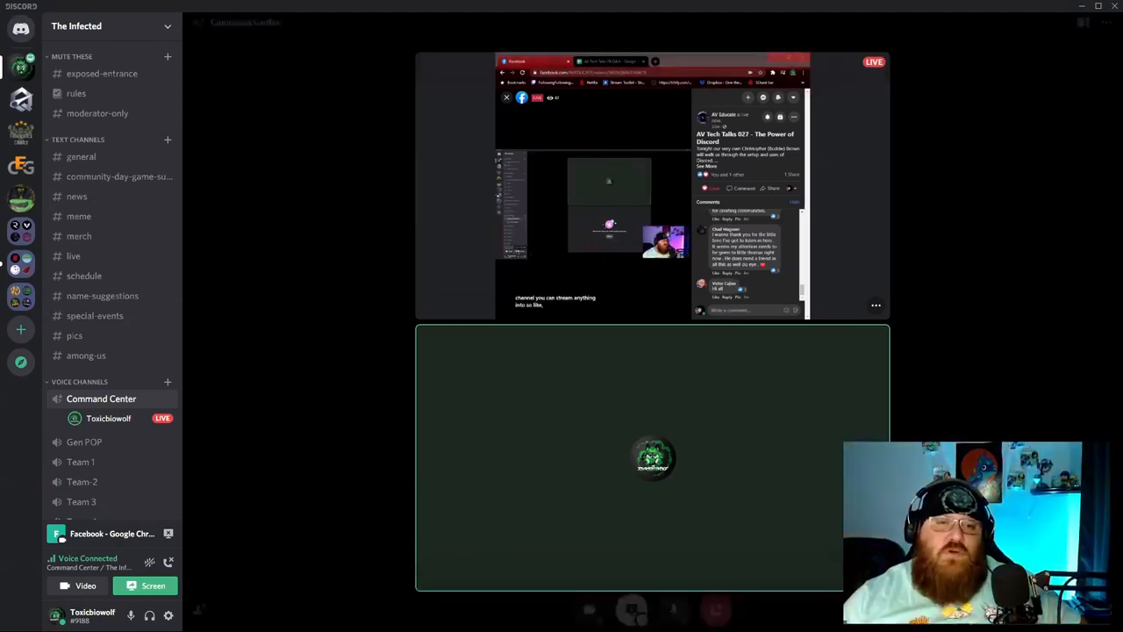
pyautogui.moveTo(760, 343)
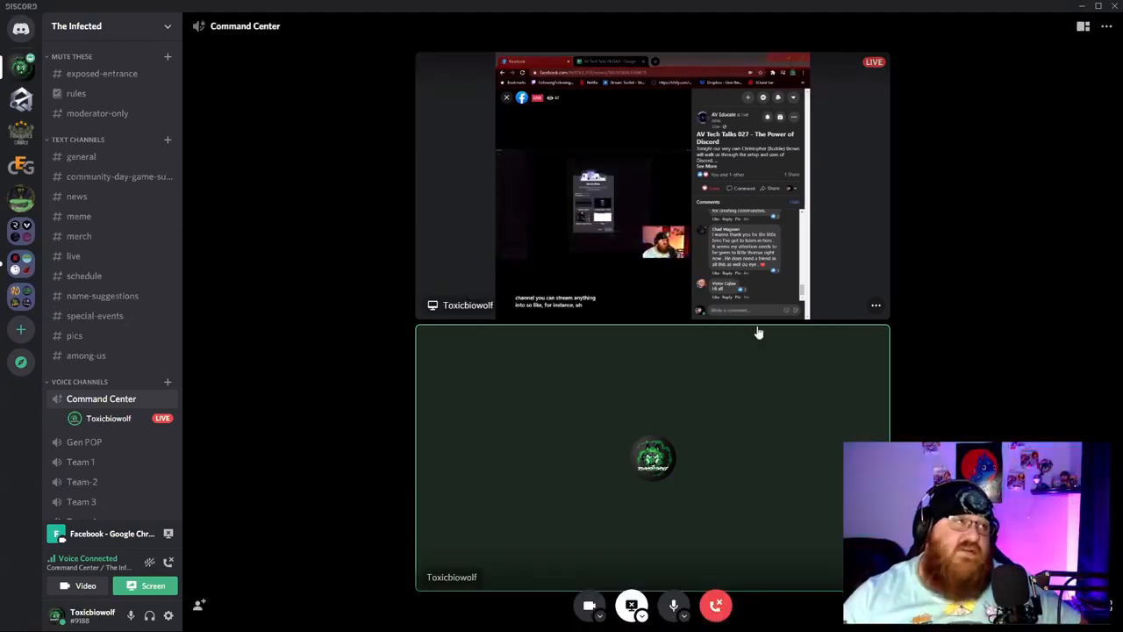
pyautogui.click(716, 609)
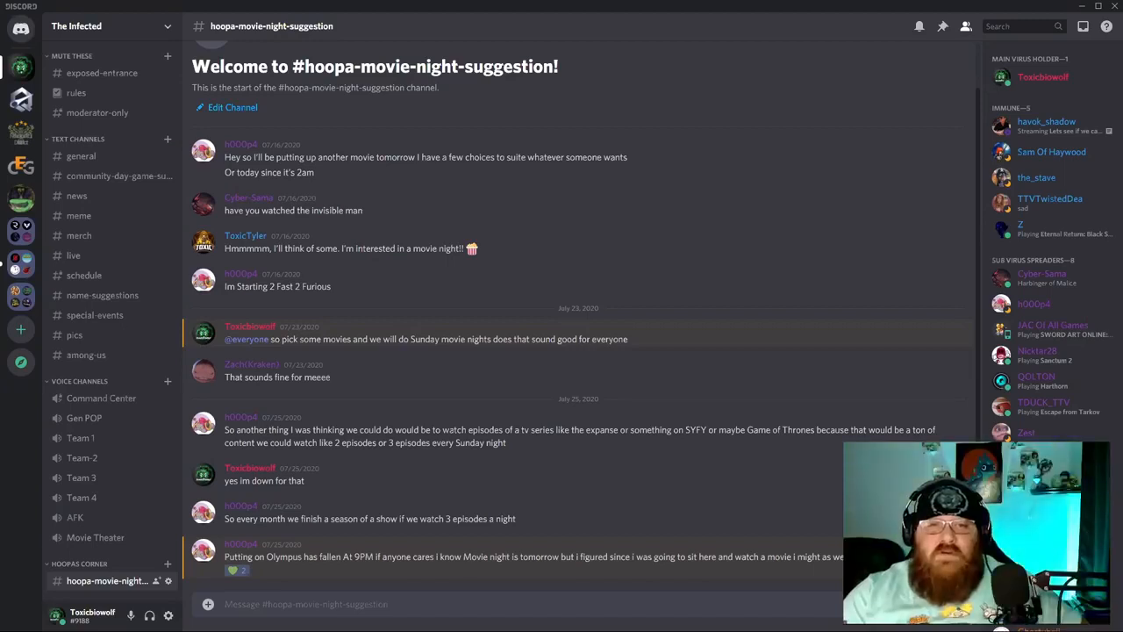
# Rejoin the Command Center voice channel and switch the camera on.
pyautogui.click(92, 398)
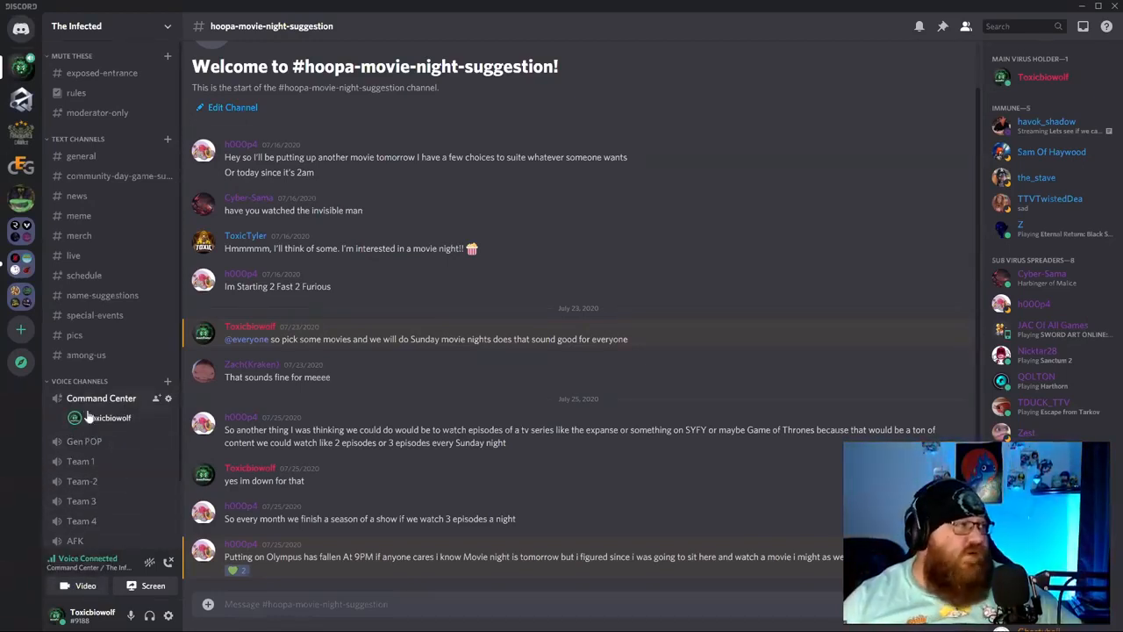
pyautogui.click(83, 586)
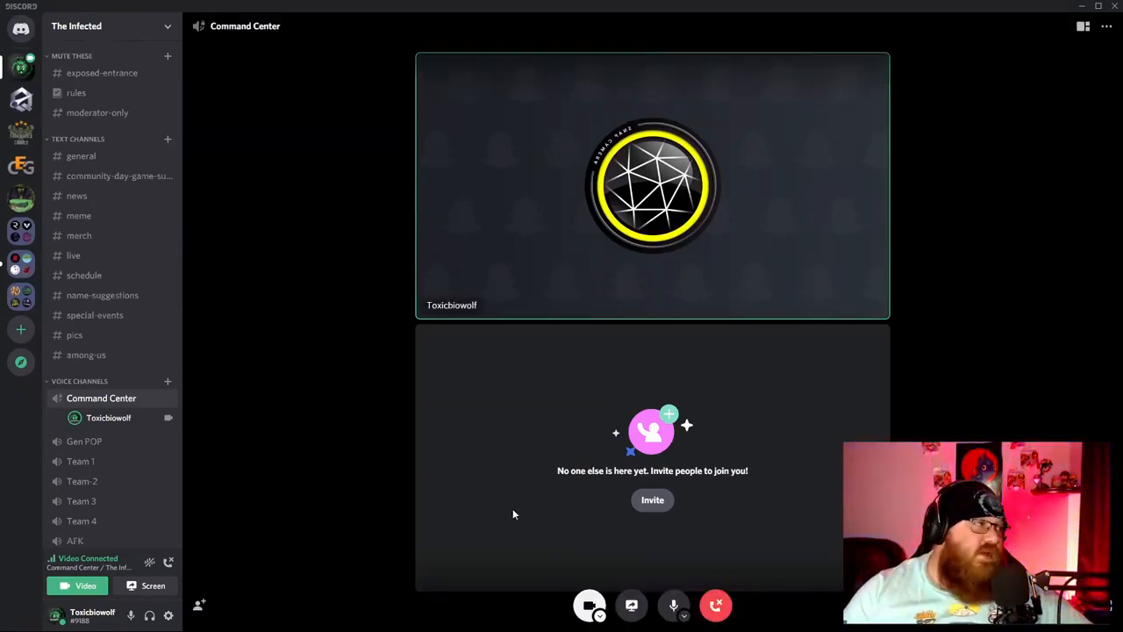
# Set the camera to c922 Pro Stream Webcam in Voice & Video settings and test it.
pyautogui.click(169, 615)
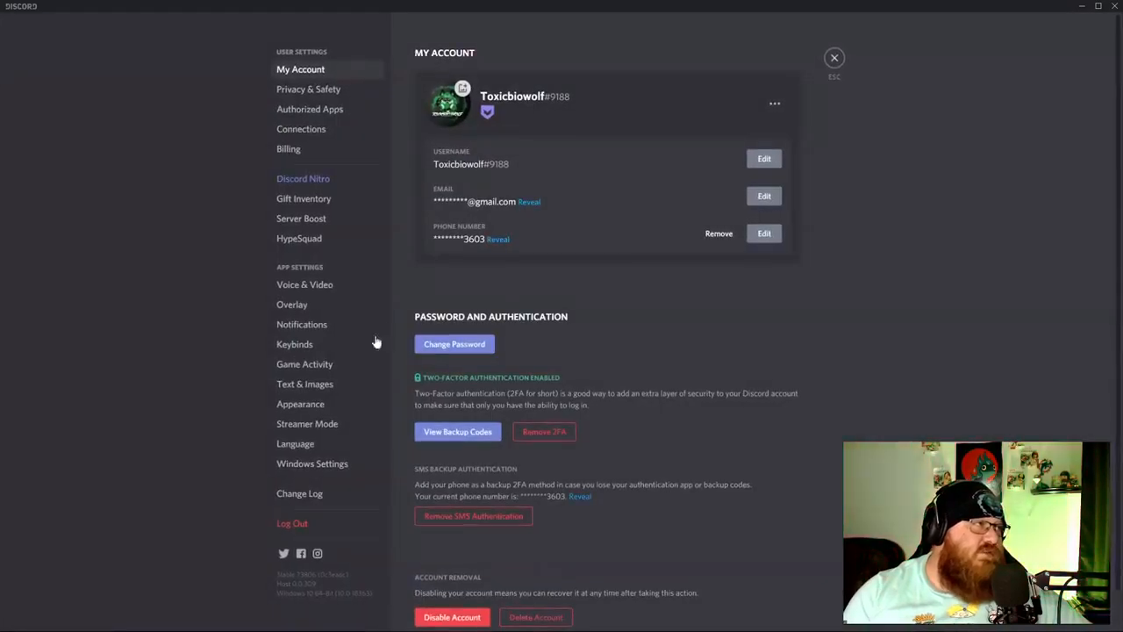
pyautogui.click(303, 285)
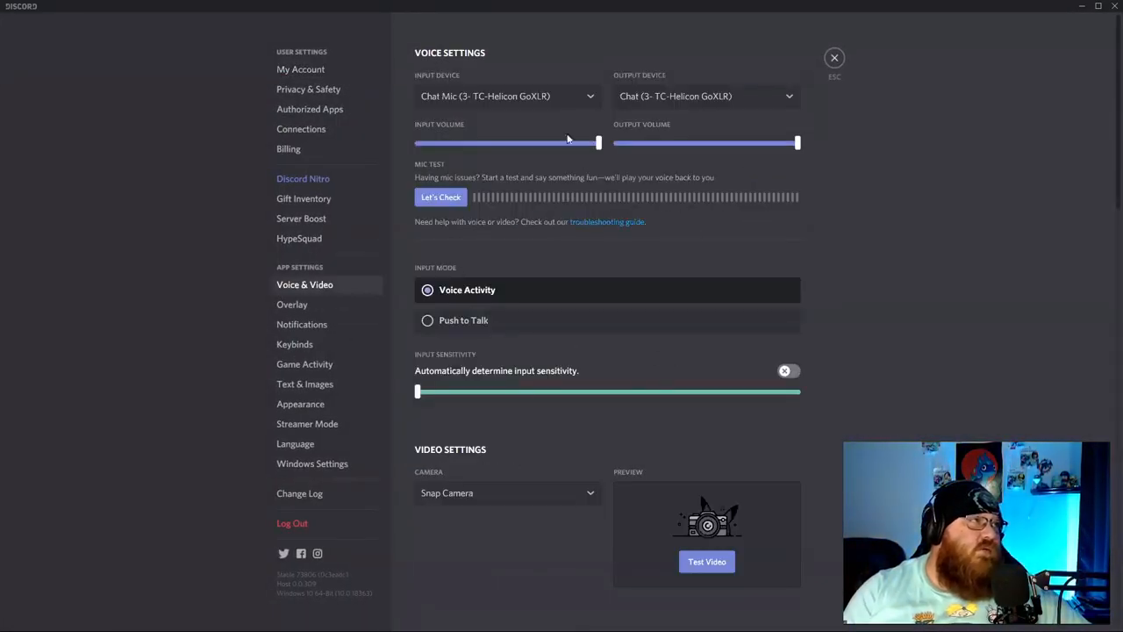
pyautogui.scroll(-2, 505, 357)
pyautogui.click(505, 316)
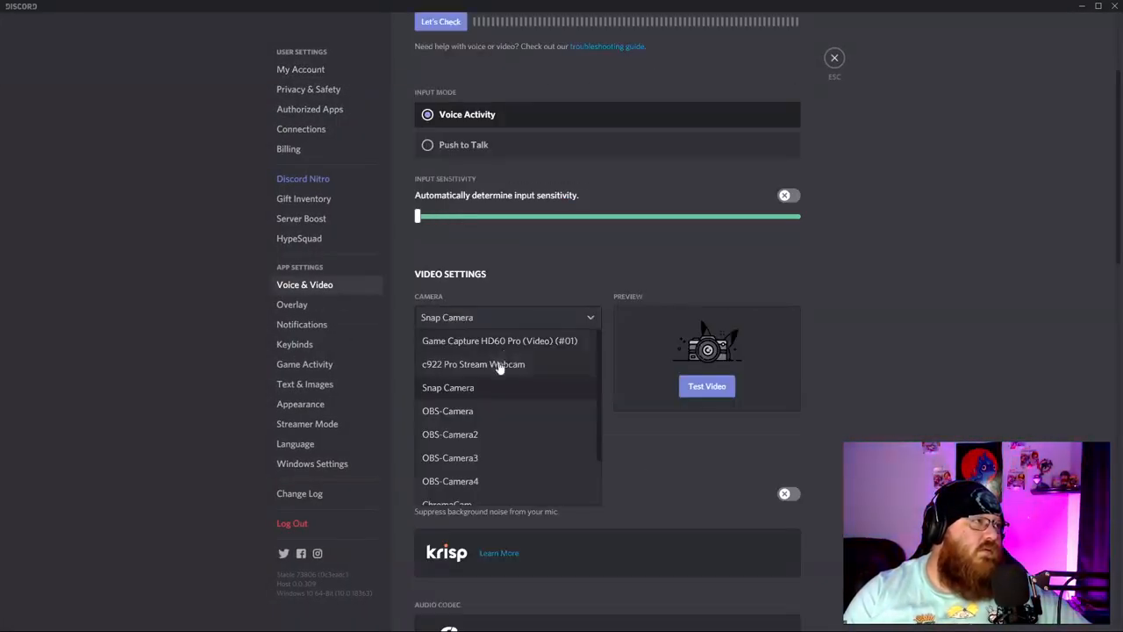
pyautogui.click(499, 364)
pyautogui.click(713, 387)
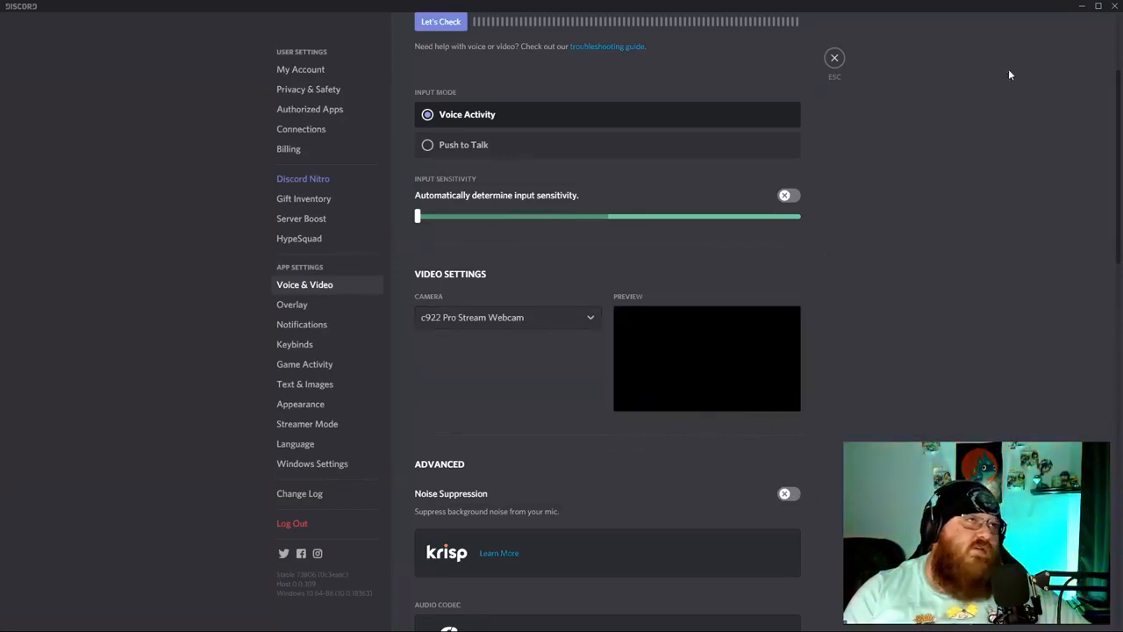
pyautogui.click(835, 58)
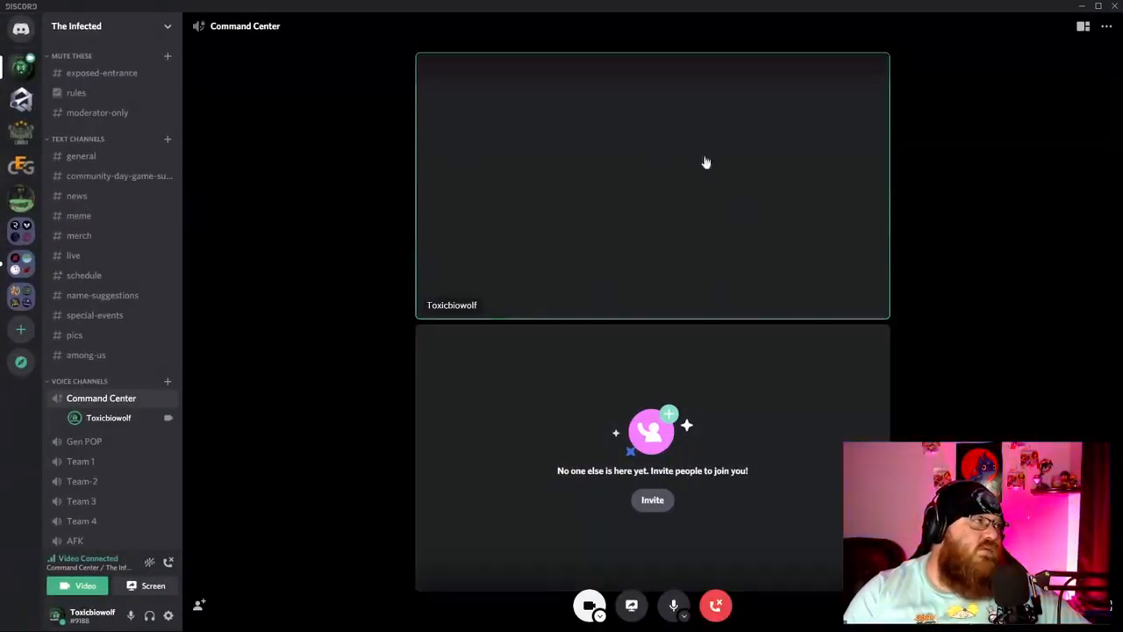
# View your own profile card in the call, then disconnect from Command Center.
pyautogui.click(149, 416)
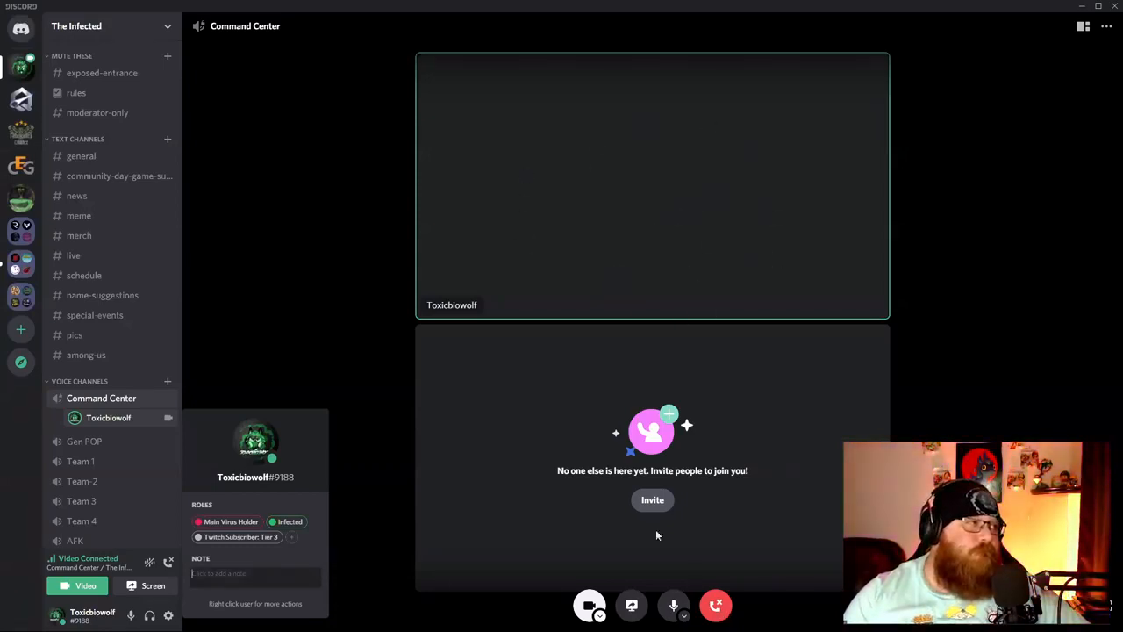
pyautogui.click(716, 605)
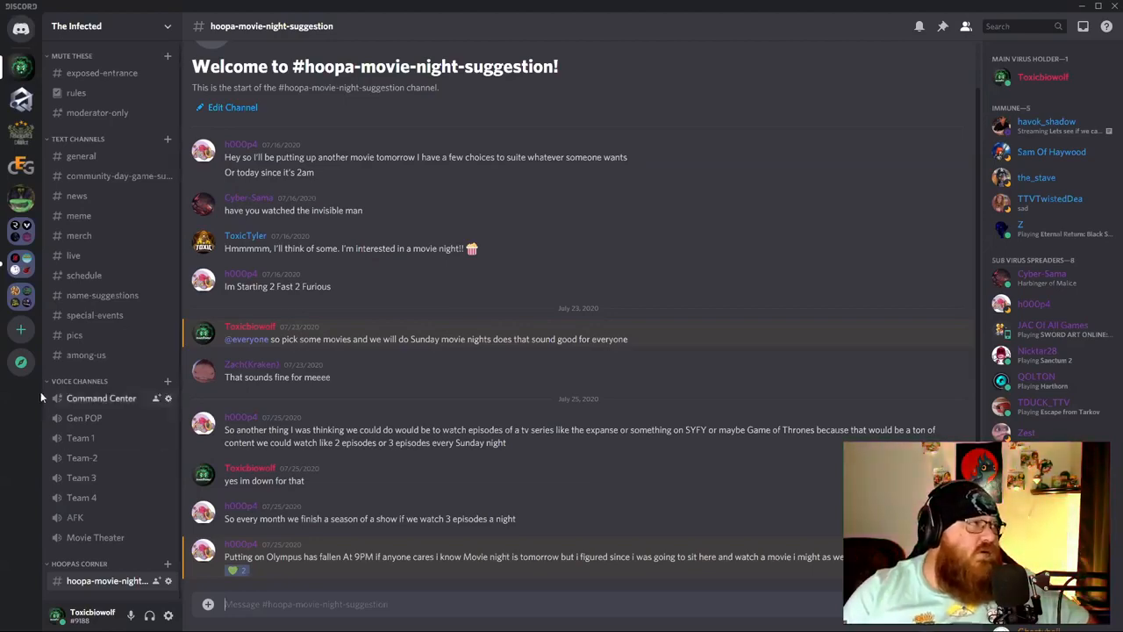
# Join Command Center voice and browse among-us, pics, special-events and name-suggestions.
pyautogui.click(101, 400)
pyautogui.click(86, 355)
pyautogui.click(76, 335)
pyautogui.click(92, 315)
pyautogui.click(90, 298)
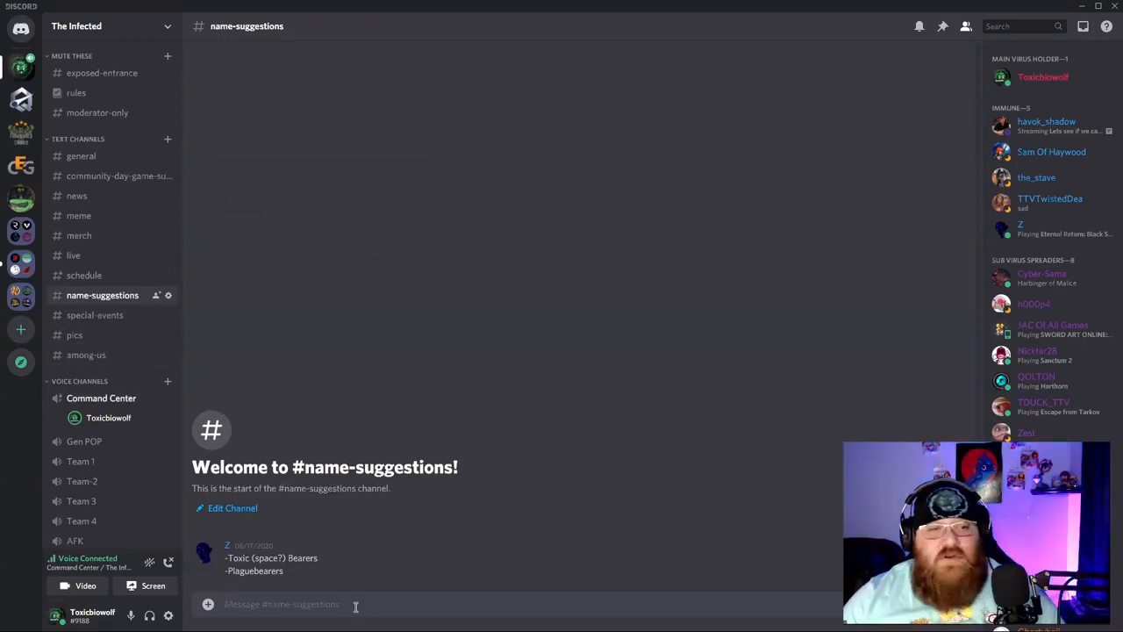
pyautogui.write('NGFJNGFDSHFHFBJ')
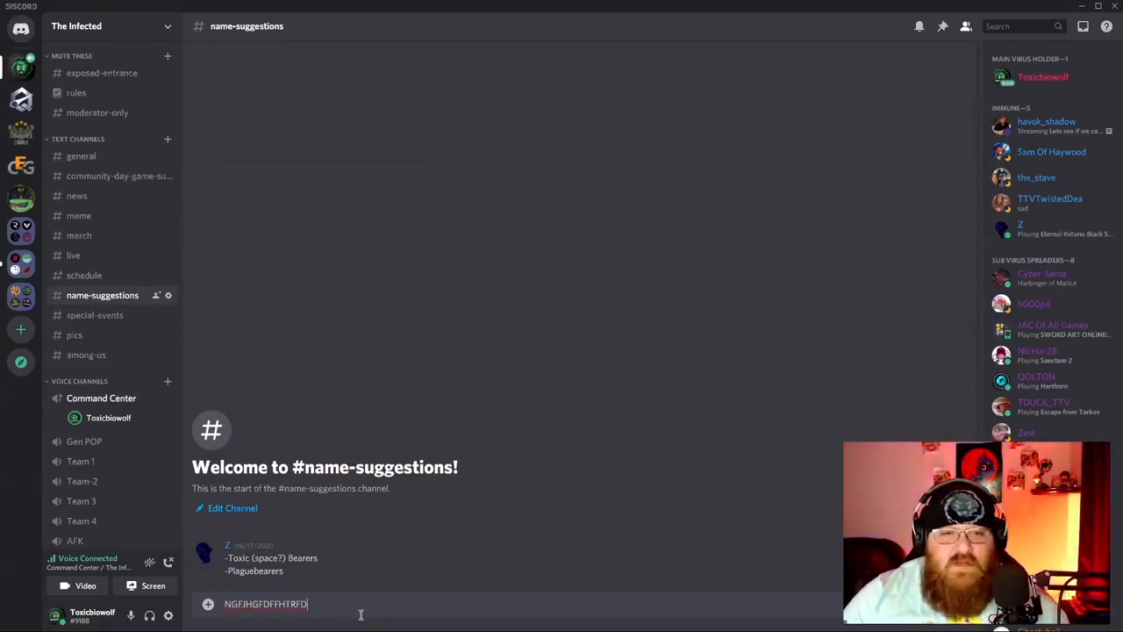
pyautogui.press('BackSpace')
pyautogui.press('BackSpace')
pyautogui.press('BackSpace')
pyautogui.press('BackSpace')
pyautogui.press('BackSpace')
pyautogui.press('BackSpace')
pyautogui.press('BackSpace')
pyautogui.press('BackSpace')
pyautogui.press('BackSpace')
pyautogui.press('BackSpace')
pyautogui.press('BackSpace')
pyautogui.press('BackSpace')
pyautogui.press('BackSpace')
pyautogui.press('BackSpace')
pyautogui.press('BackSpace')
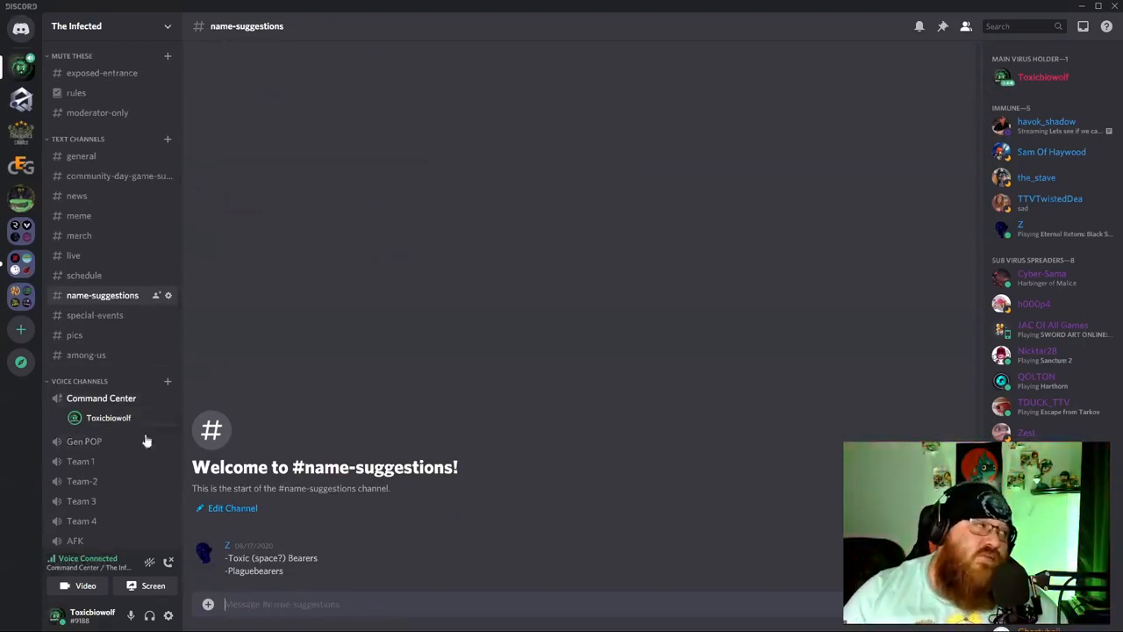
# Browse general, news, schedule and special-events, then disconnect from voice.
pyautogui.click(84, 158)
pyautogui.click(79, 199)
pyautogui.click(70, 275)
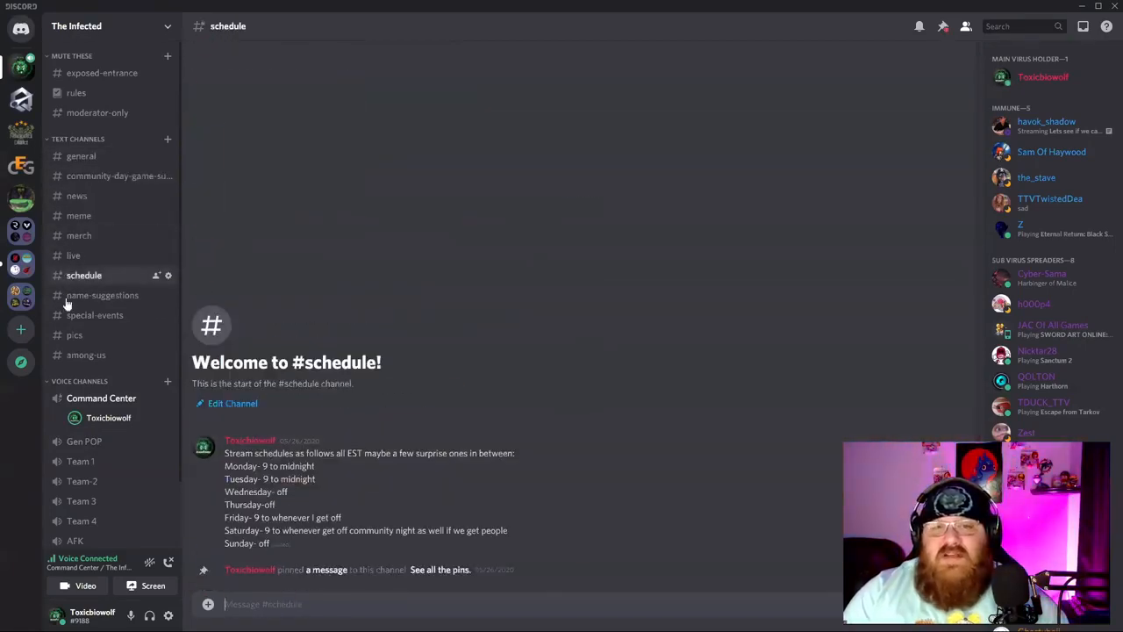
pyautogui.click(63, 318)
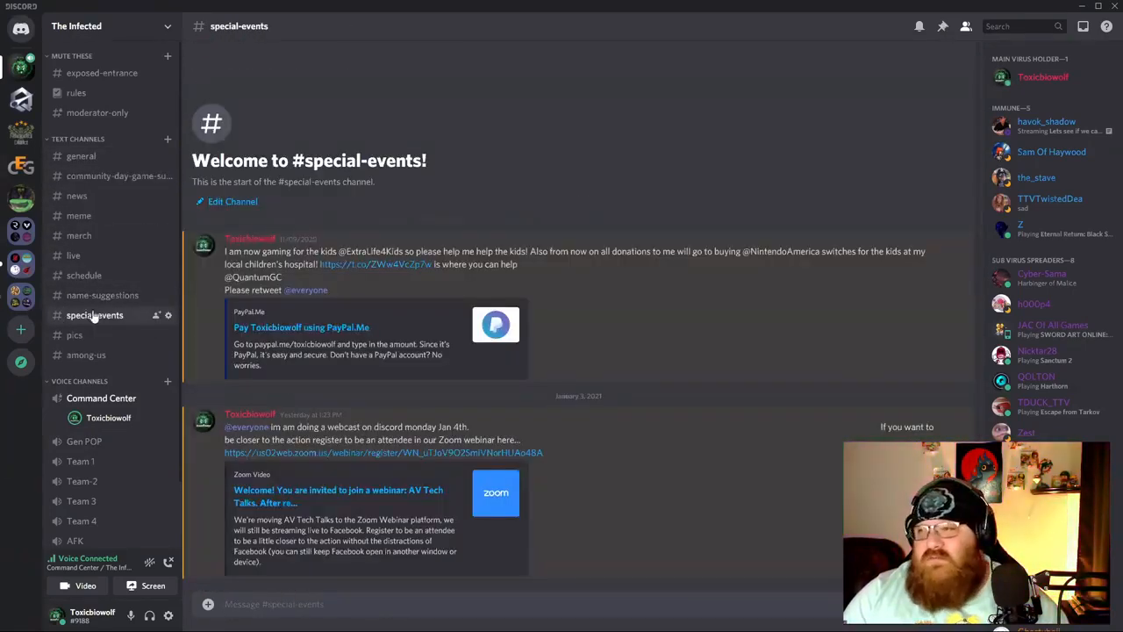
pyautogui.click(169, 562)
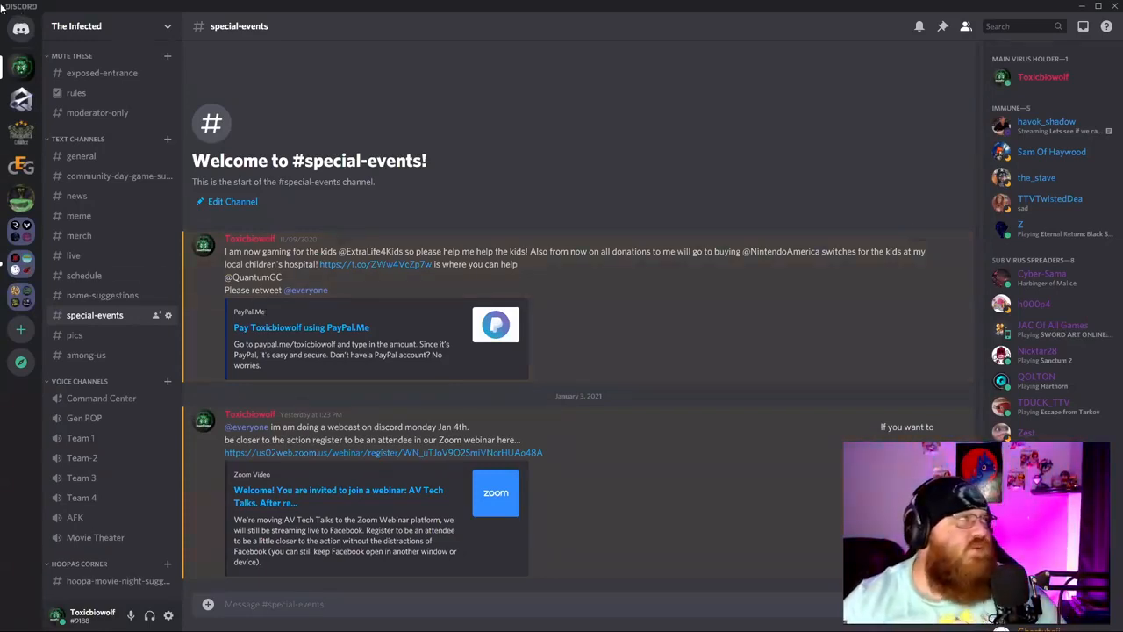
# Go to the Home view showing the Friends Online tab with 19 friends.
pyautogui.click(20, 28)
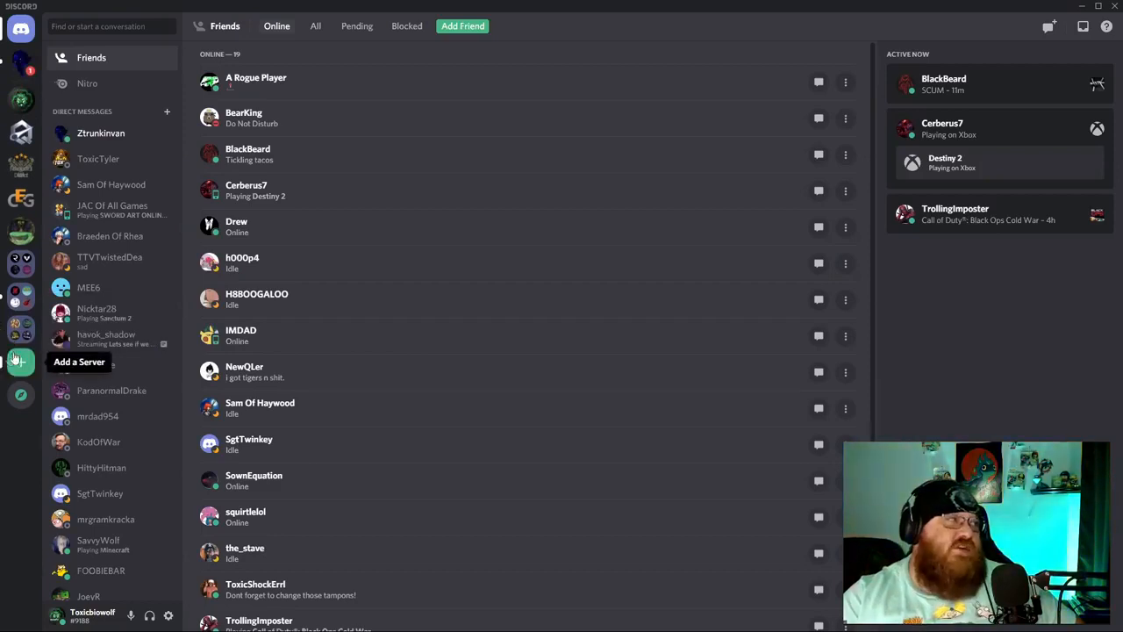
# Create a club or community server from scratch named 'Av Tech Talks'.
pyautogui.click(20, 361)
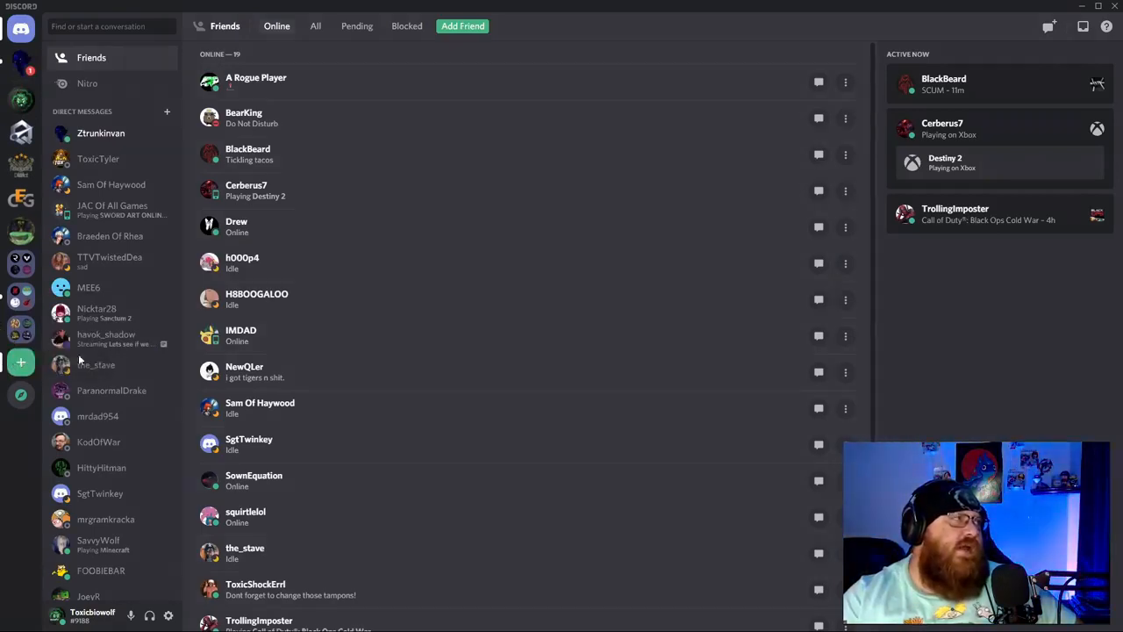
pyautogui.click(532, 246)
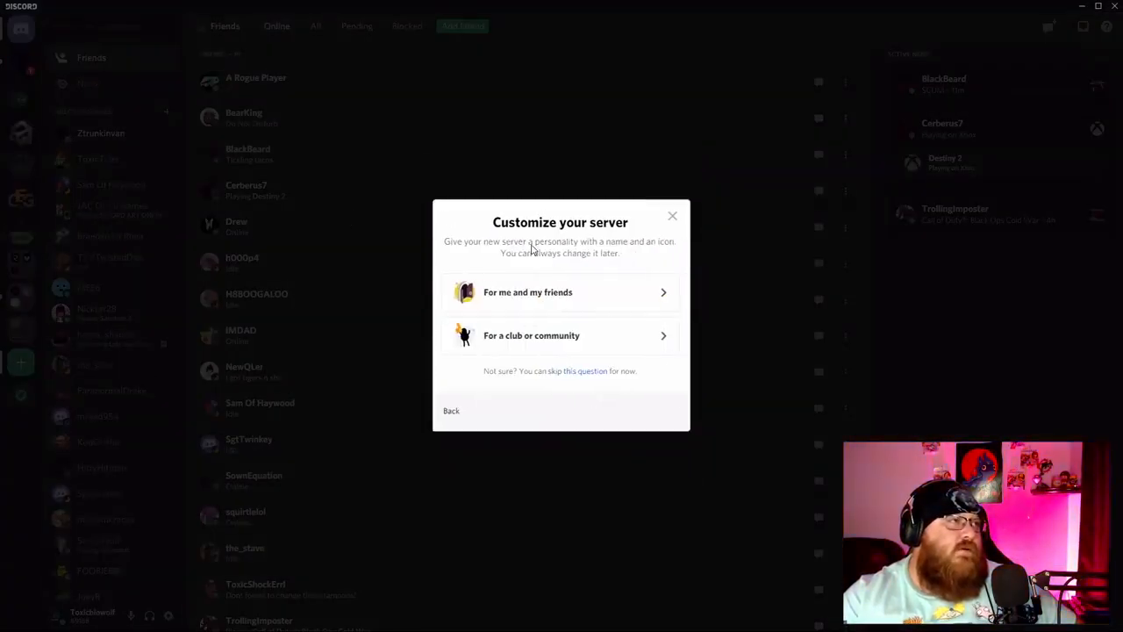
pyautogui.click(577, 351)
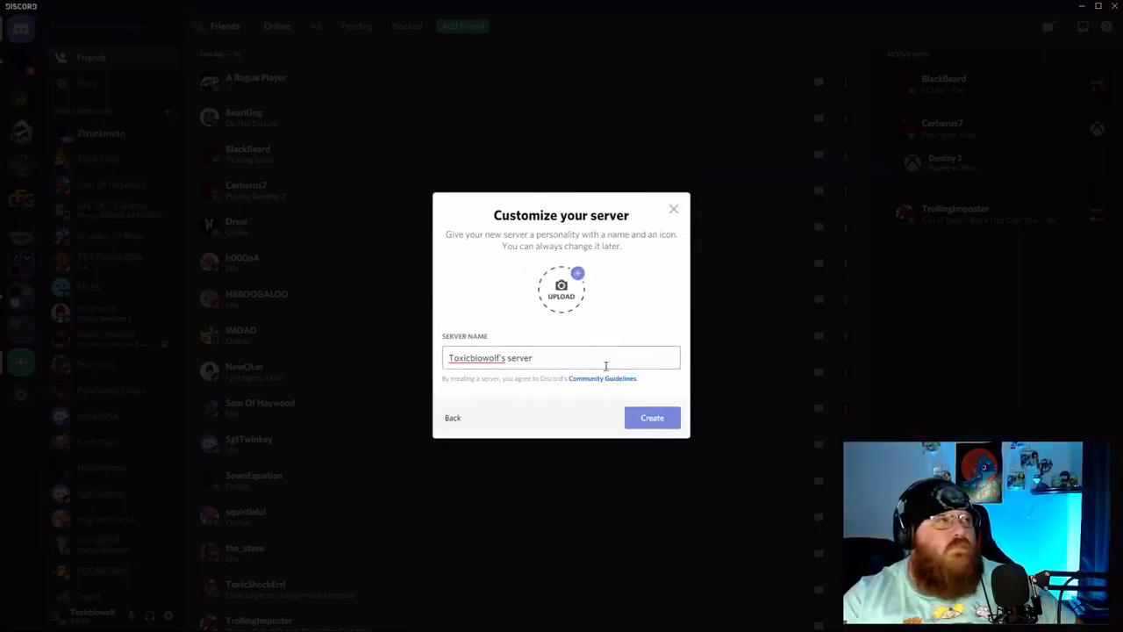
pyautogui.moveTo(622, 359); pyautogui.dragTo(408, 362)
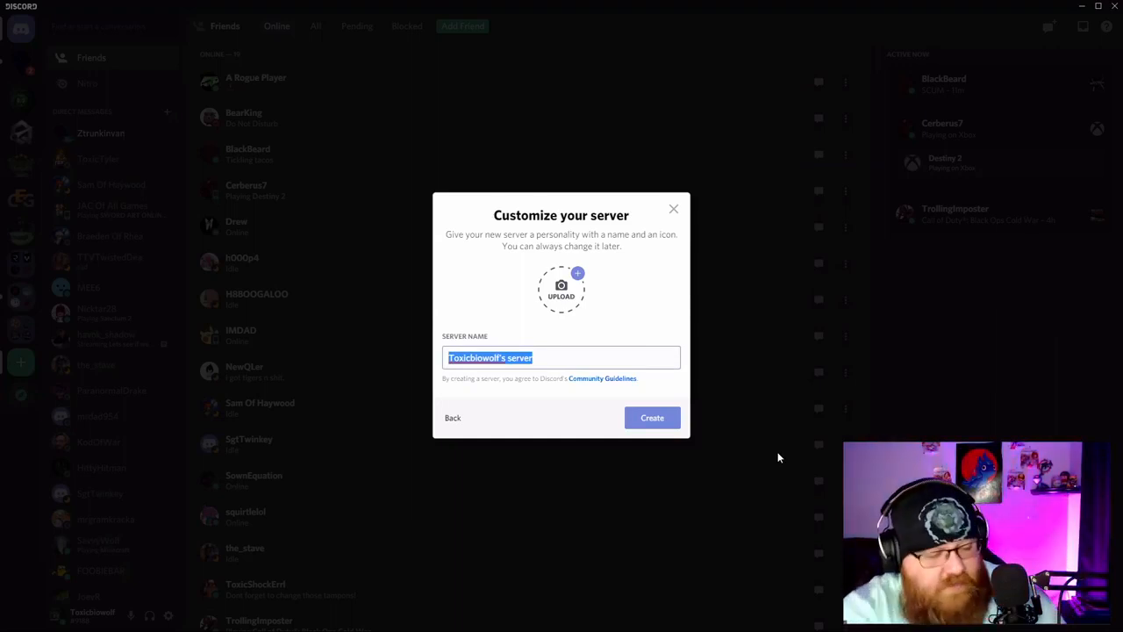
pyautogui.write('Av TEch')
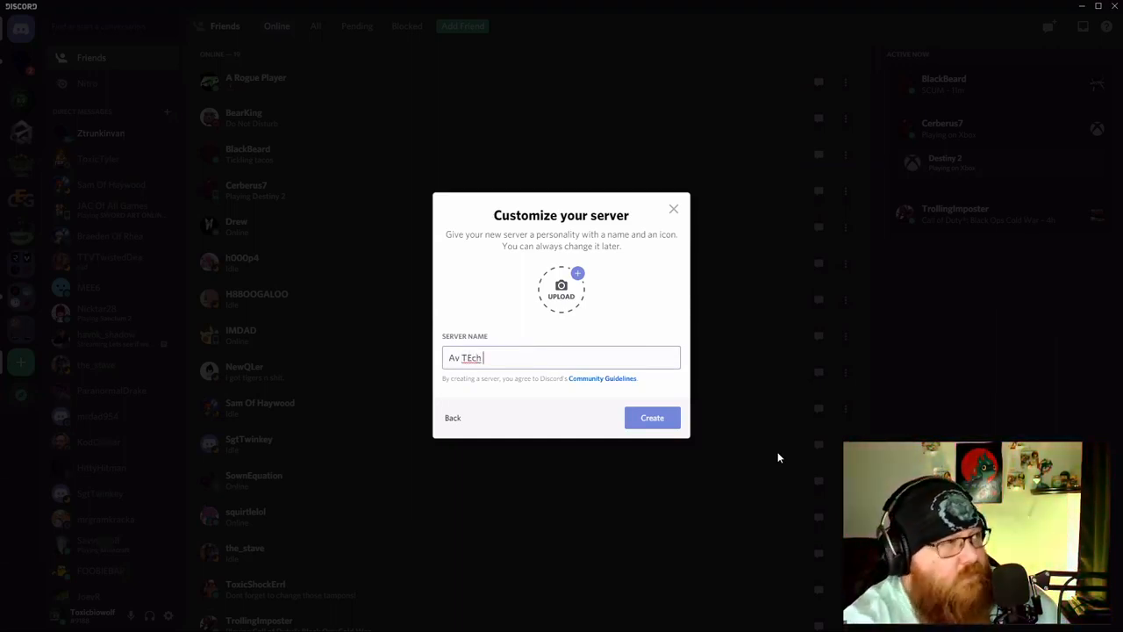
pyautogui.press('BackSpace')
pyautogui.press('BackSpace')
pyautogui.write('ec')
pyautogui.write('h TALks')
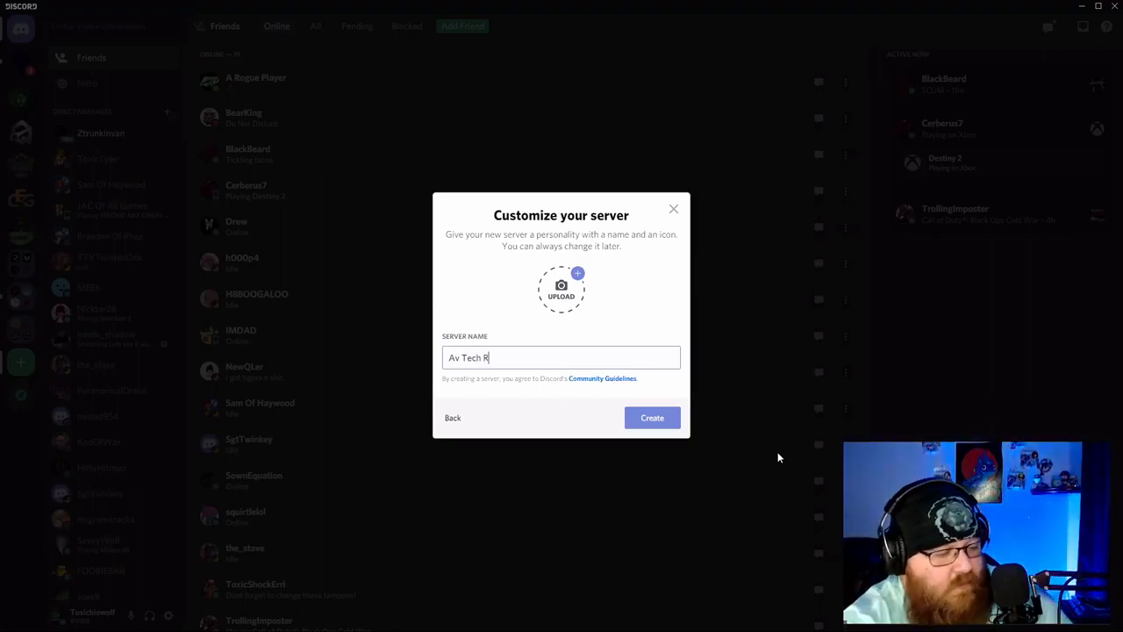
pyautogui.press('BackSpace')
pyautogui.press('BackSpace')
pyautogui.write('alks')
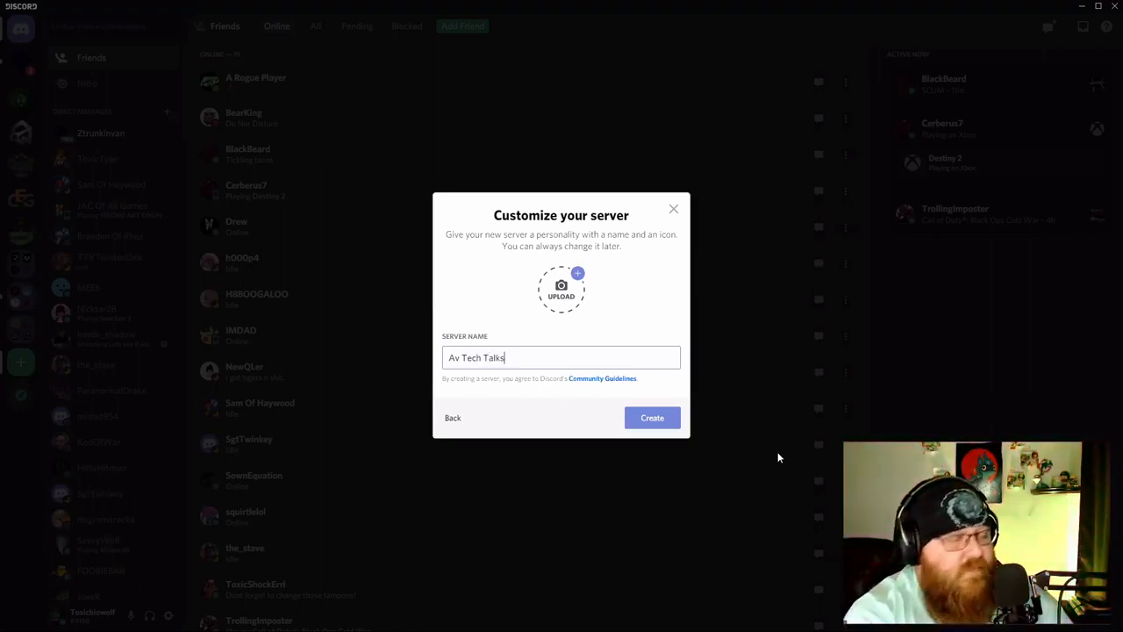
pyautogui.click(653, 419)
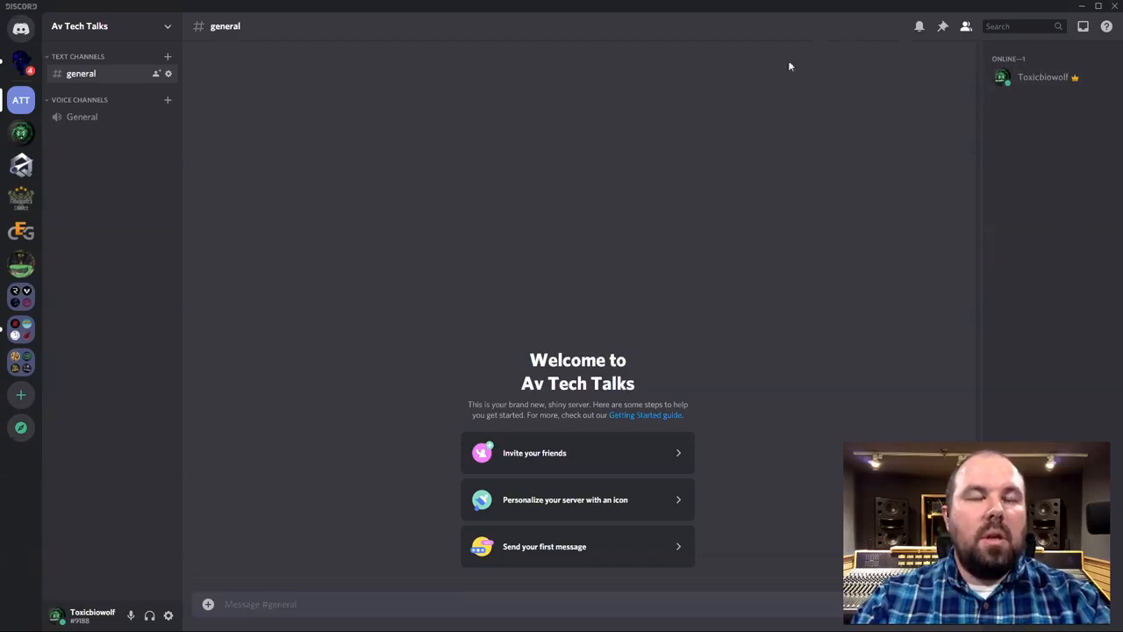
# Change your server nickname to your name followed by your home state and save.
pyautogui.rightClick(1032, 79)
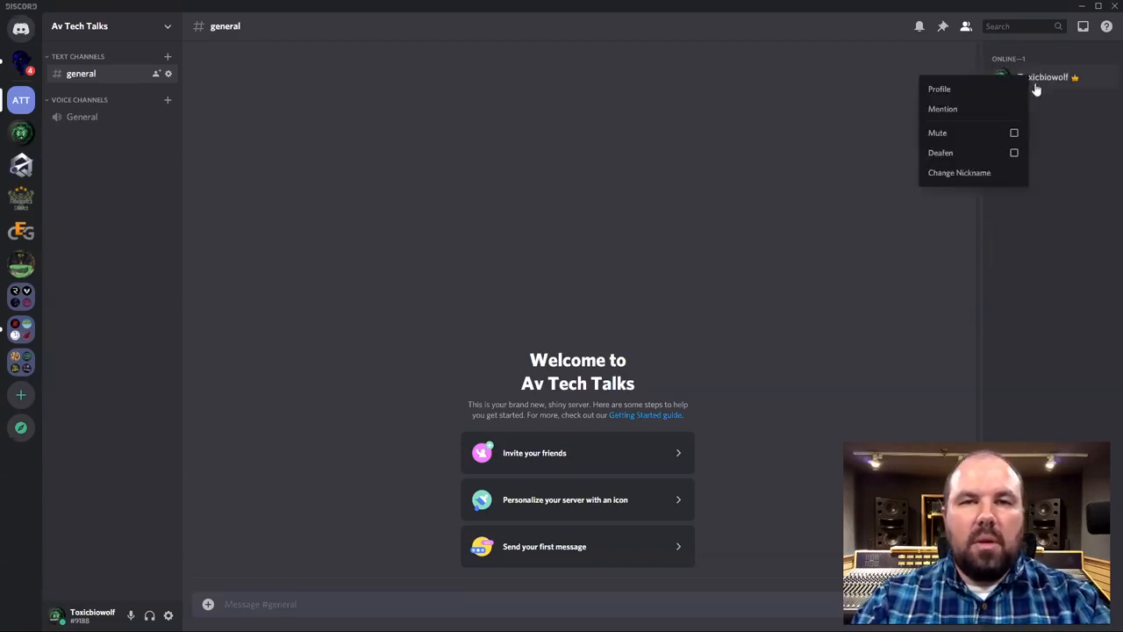
pyautogui.click(1085, 149)
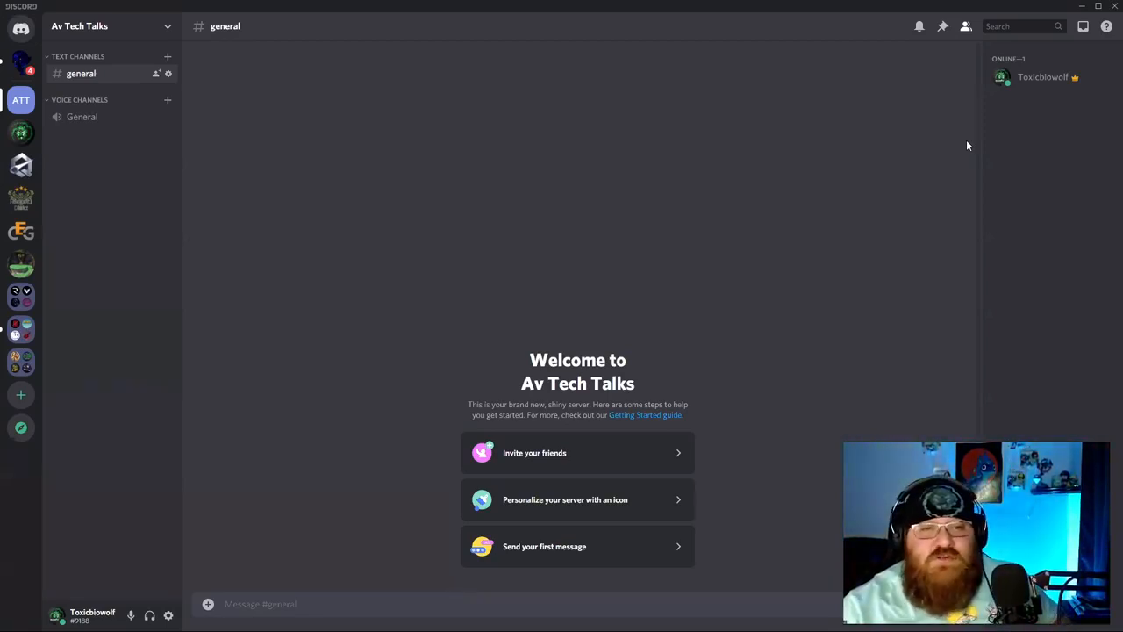
pyautogui.rightClick(1036, 81)
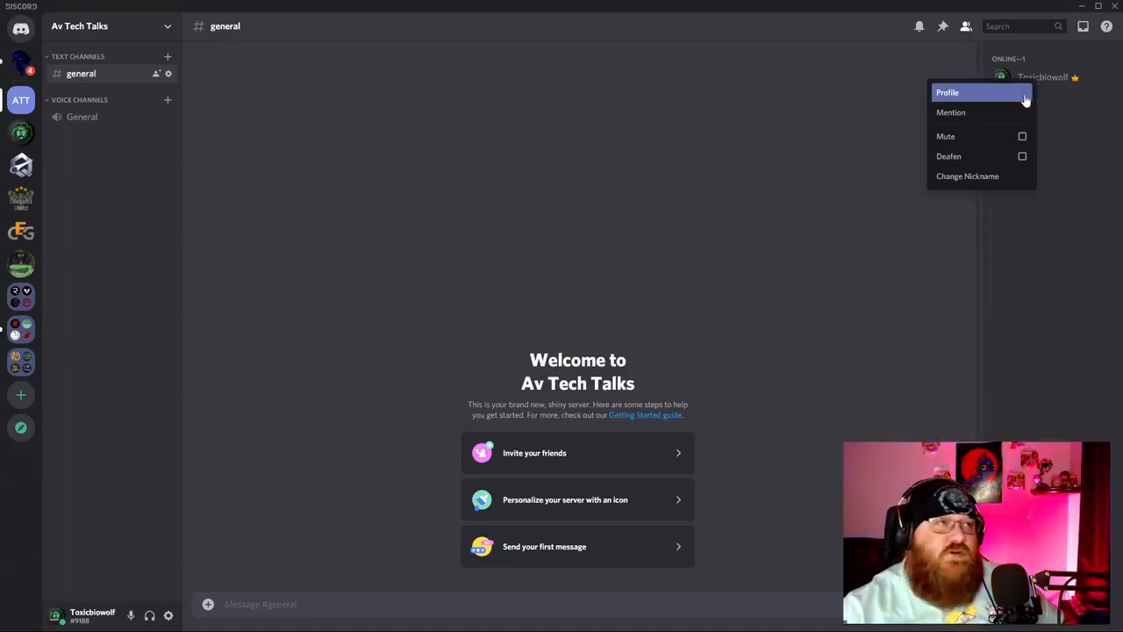
pyautogui.click(966, 177)
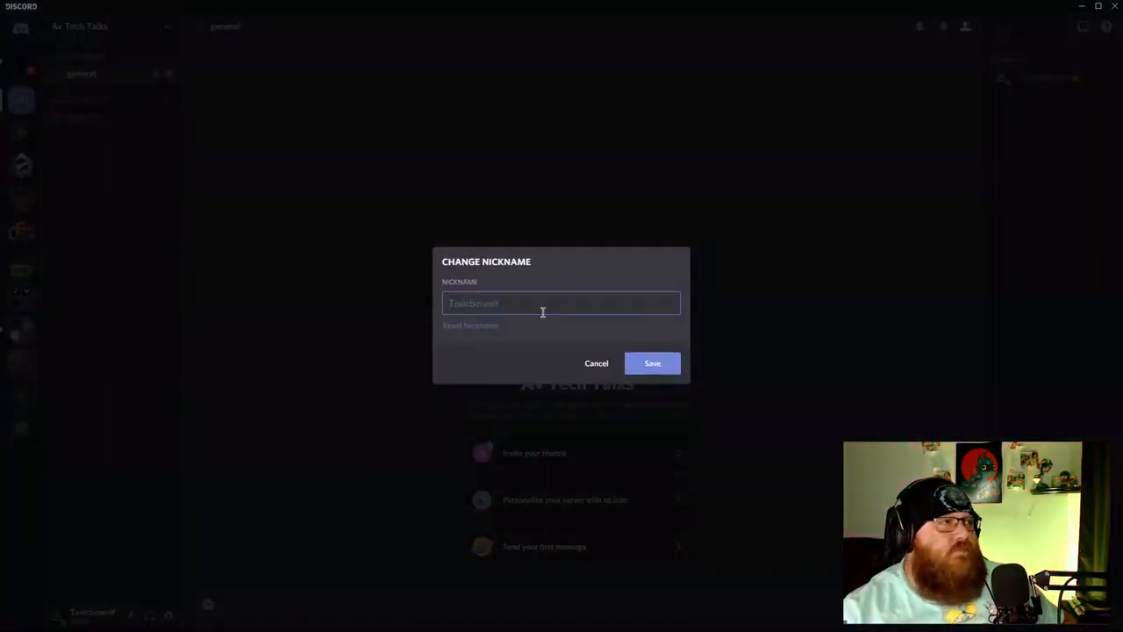
pyautogui.press('BackSpace')
pyautogui.press('BackSpace')
pyautogui.press('BackSpace')
pyautogui.press('BackSpace')
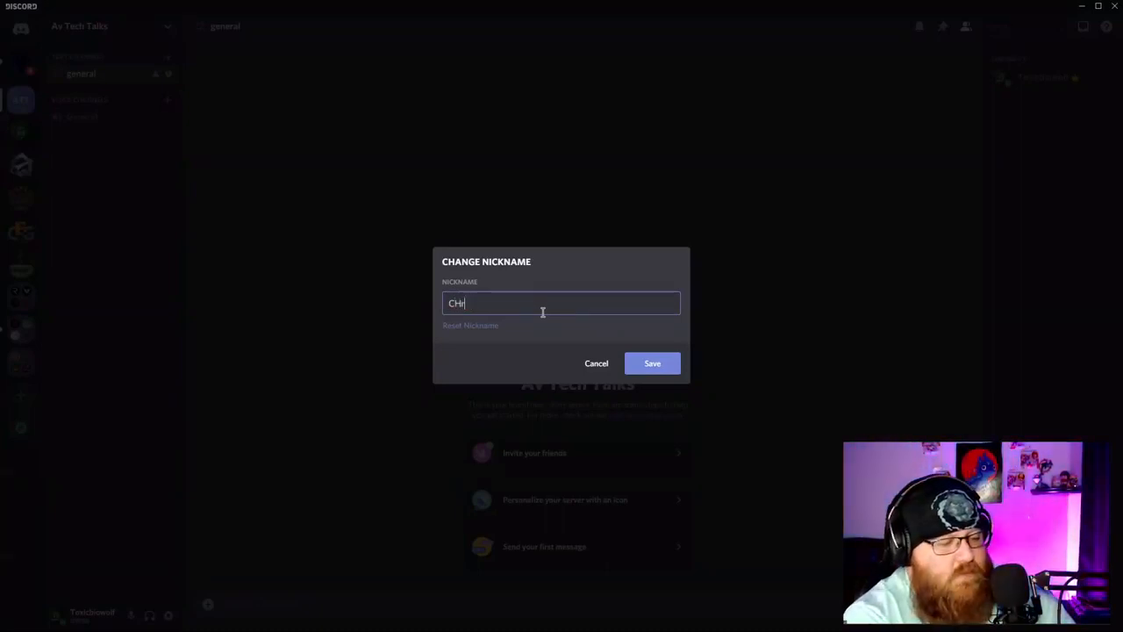
pyautogui.press('BackSpace')
pyautogui.press('BackSpace')
pyautogui.press('BackSpace')
pyautogui.press('BackSpace')
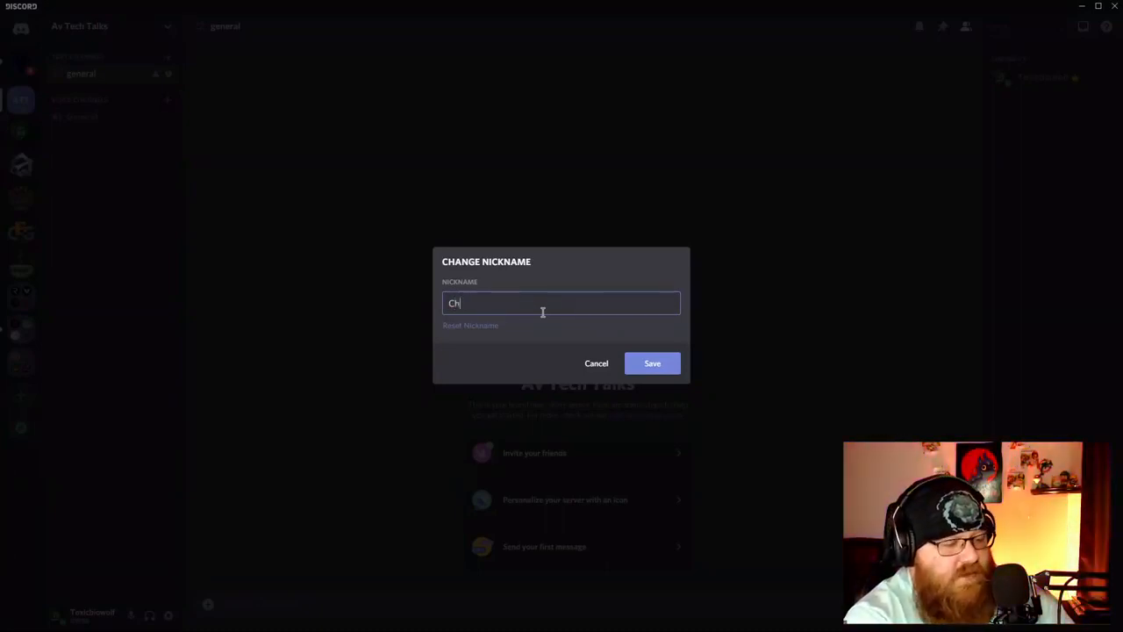
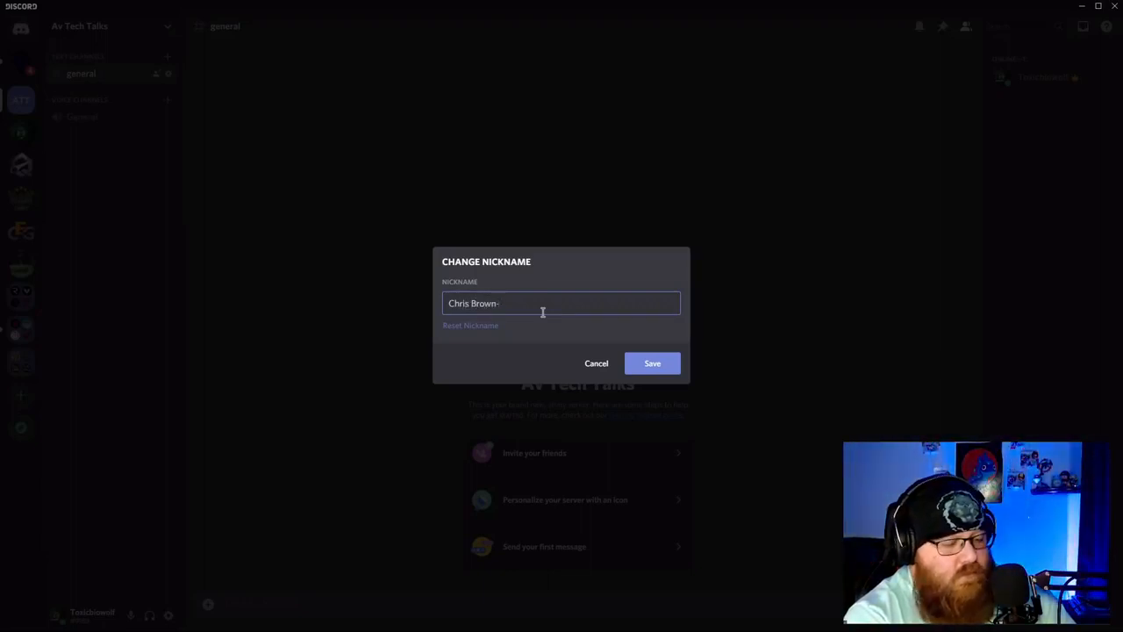
pyautogui.click(650, 364)
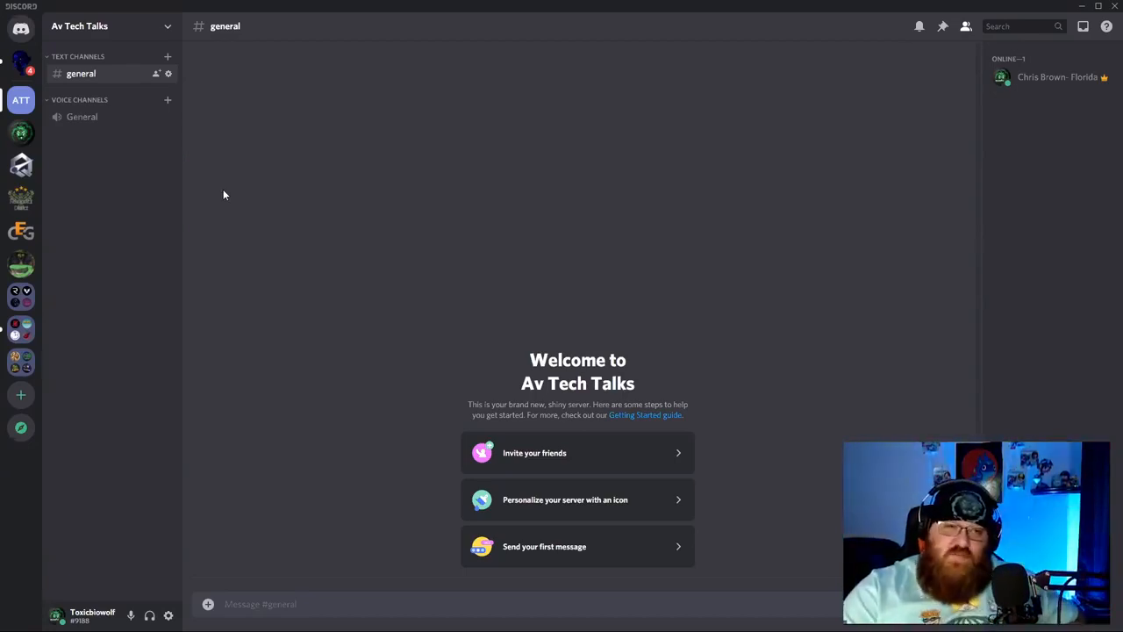
pyautogui.click(168, 27)
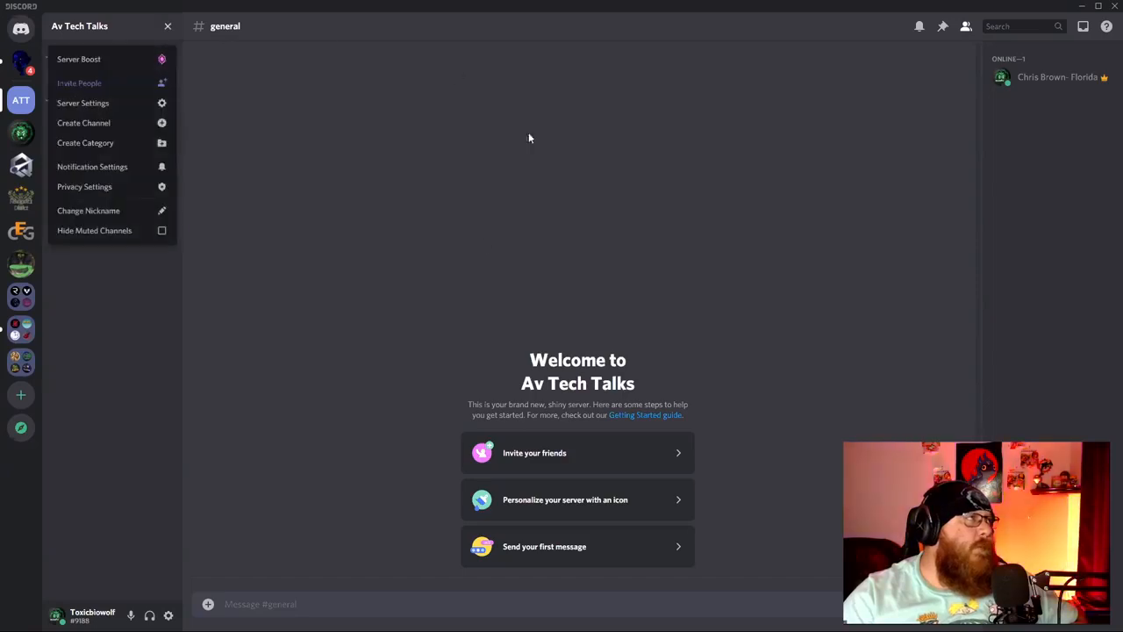
pyautogui.click(161, 105)
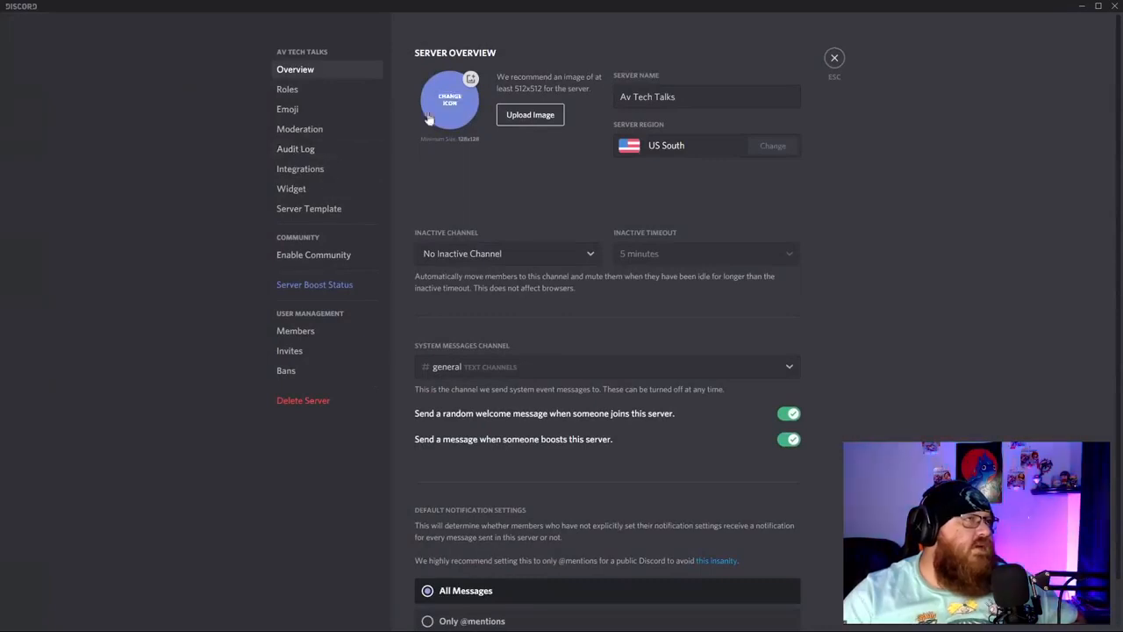
pyautogui.press('Escape')
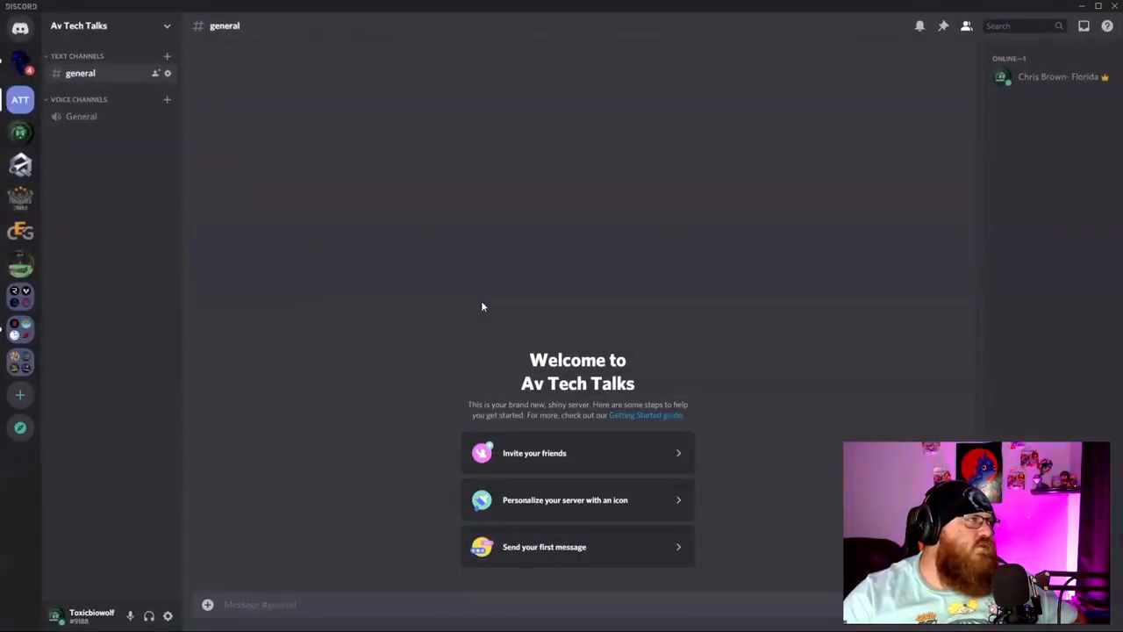
# Create a new text channel named 'rules' under Text Channels in Av Tech Talks.
pyautogui.click(167, 58)
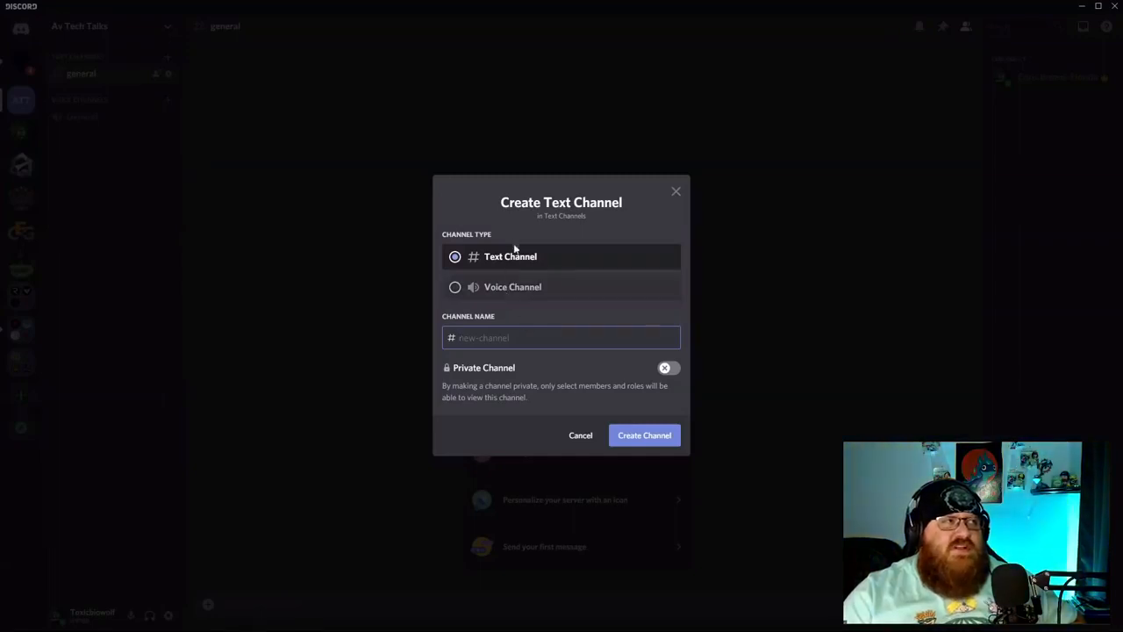
pyautogui.write('rules')
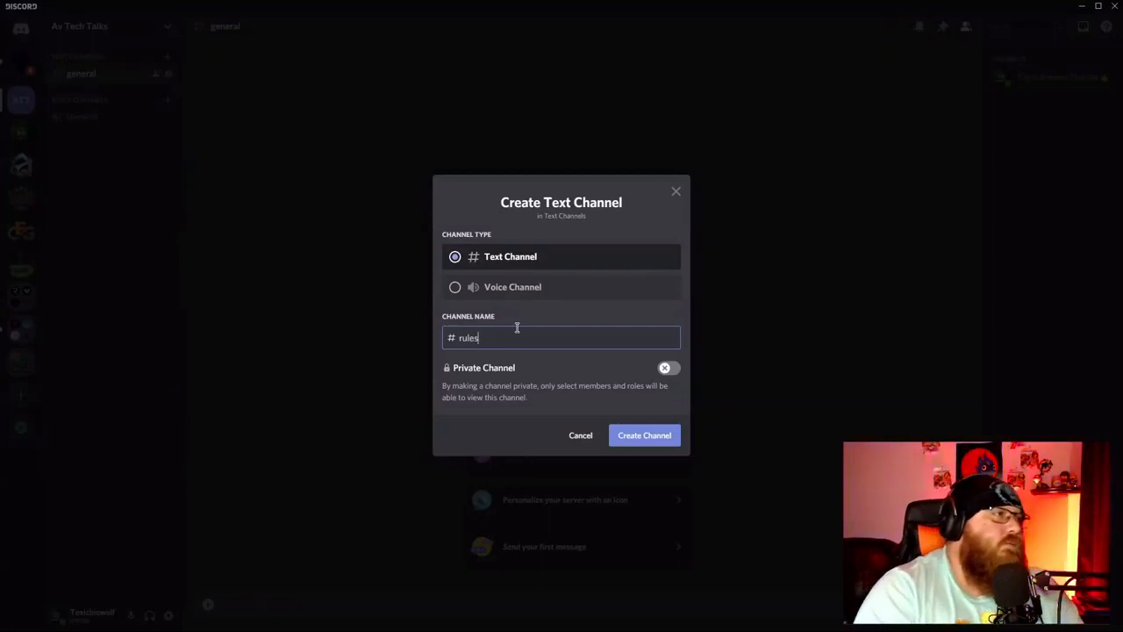
pyautogui.press('Return')
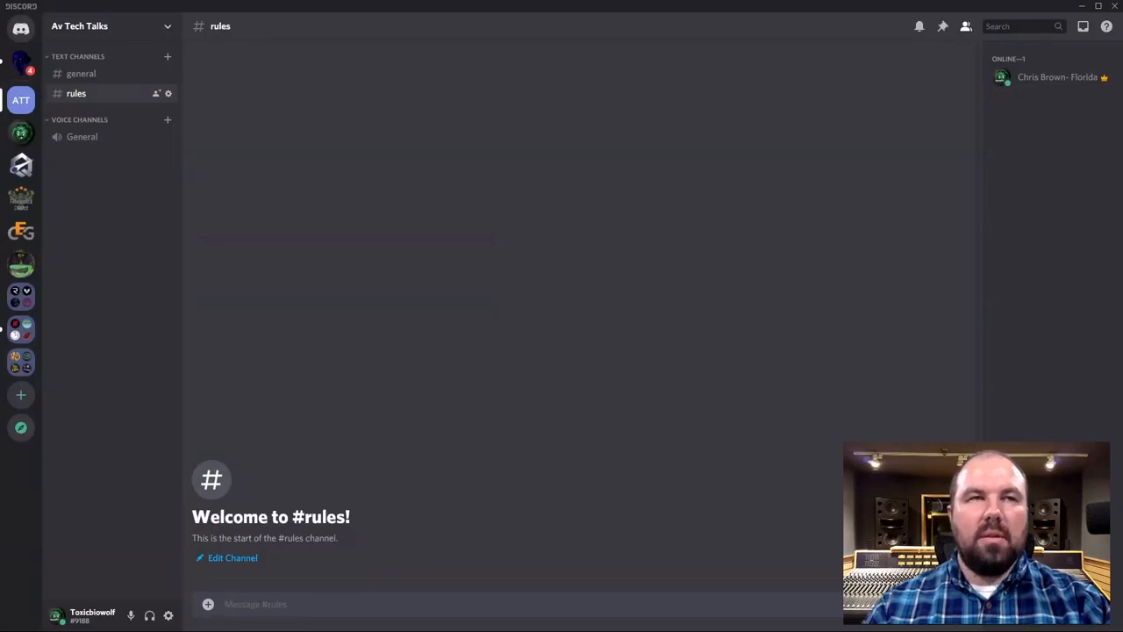
# View your own user profile from the member list, then close it.
pyautogui.rightClick(1062, 81)
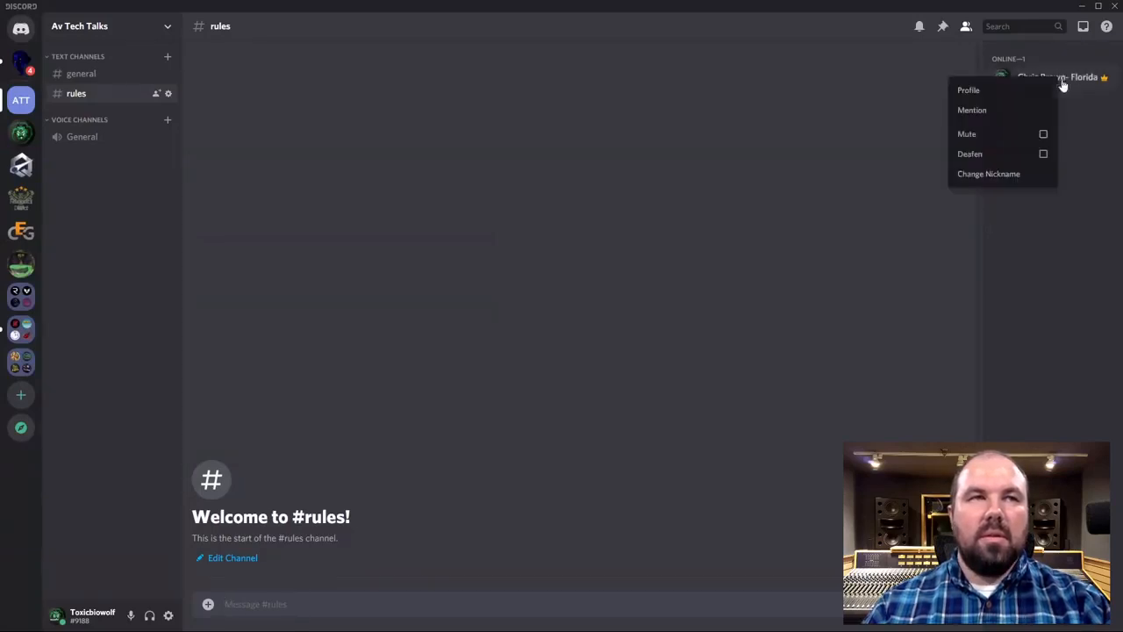
pyautogui.click(975, 93)
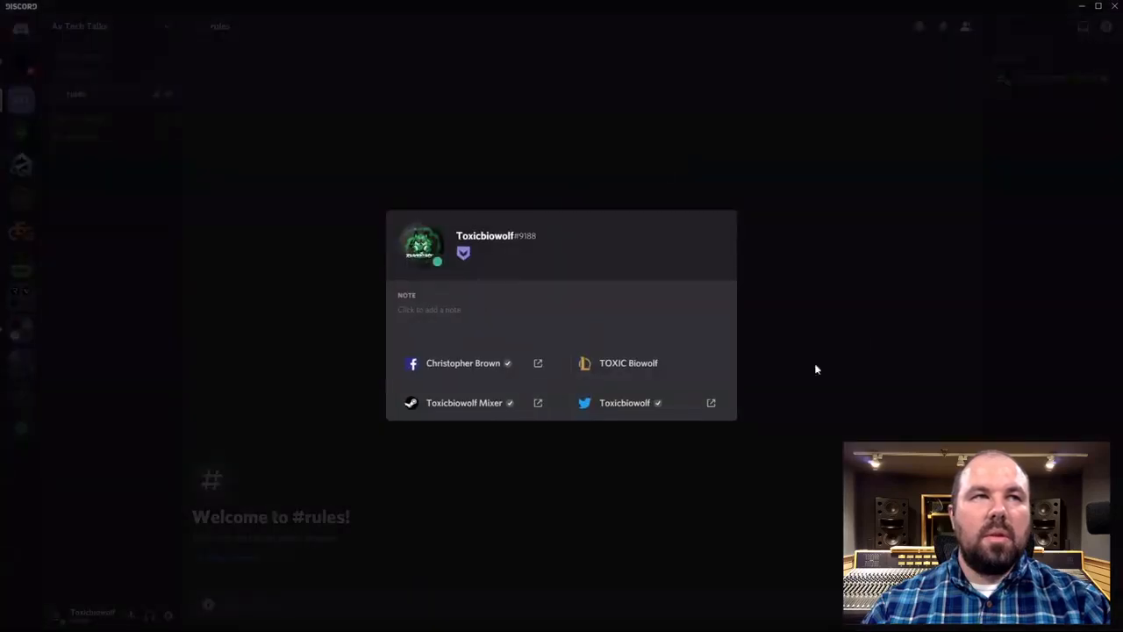
pyautogui.click(790, 382)
# Open the server settings on the Roles page, then close them to return to the channel.
pyautogui.click(167, 27)
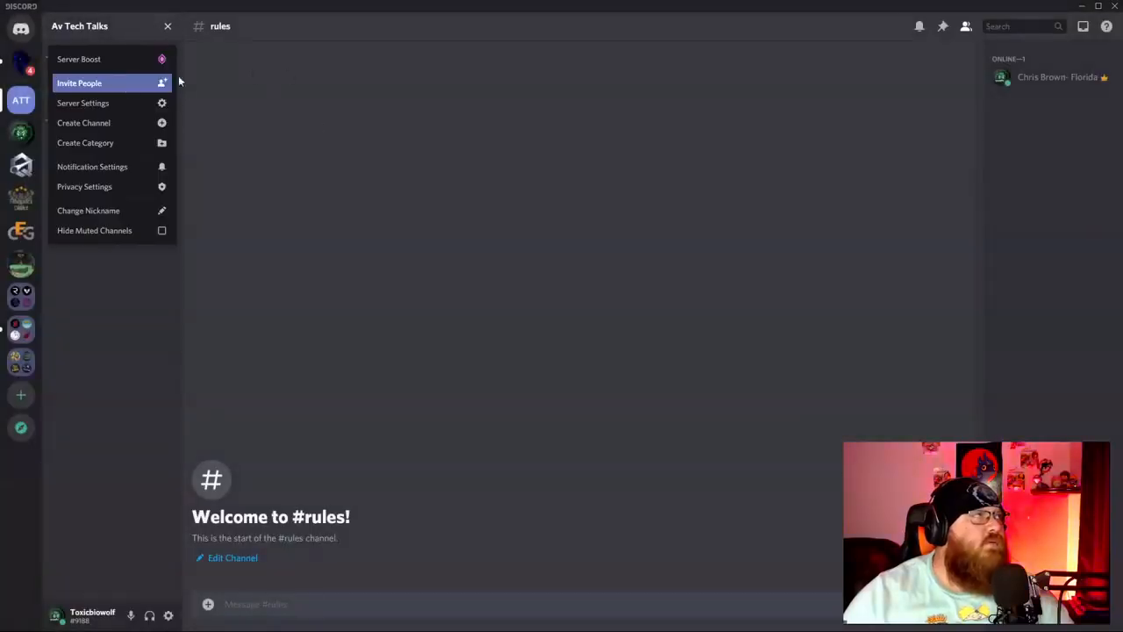
pyautogui.click(126, 103)
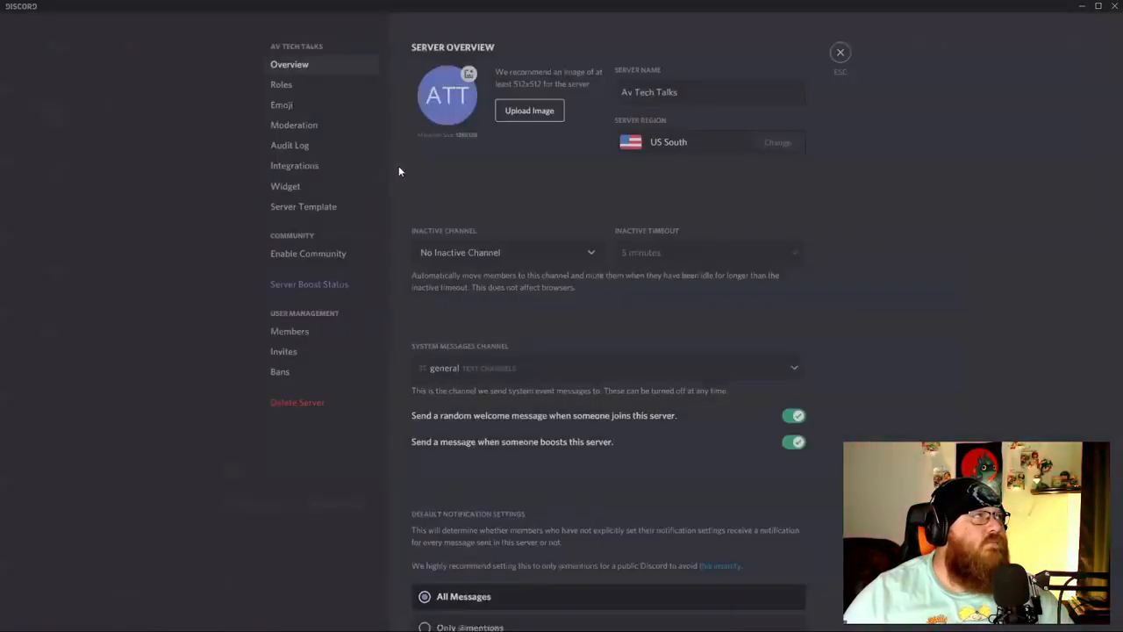
pyautogui.click(299, 86)
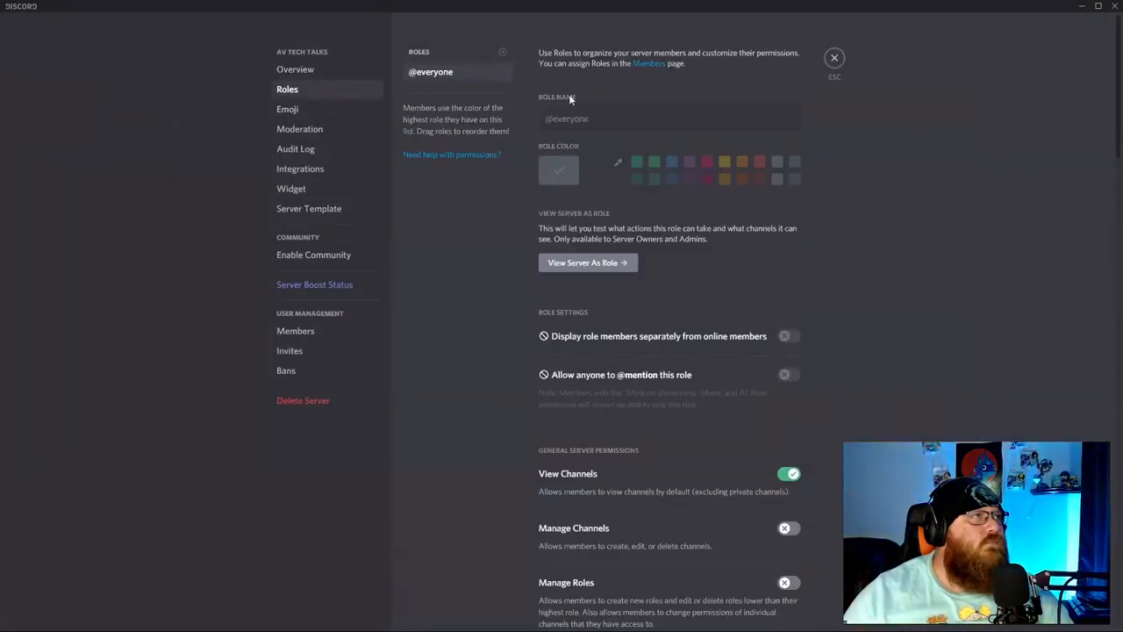
pyautogui.click(830, 61)
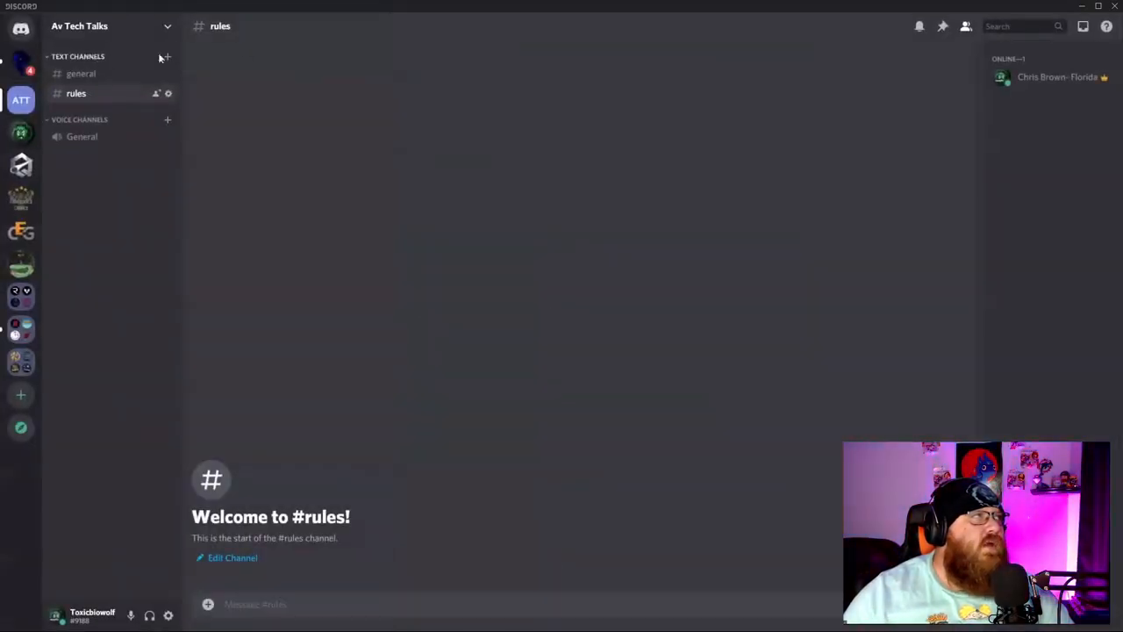
# Bring up the online member's options menu, then dismiss it.
pyautogui.rightClick(1018, 79)
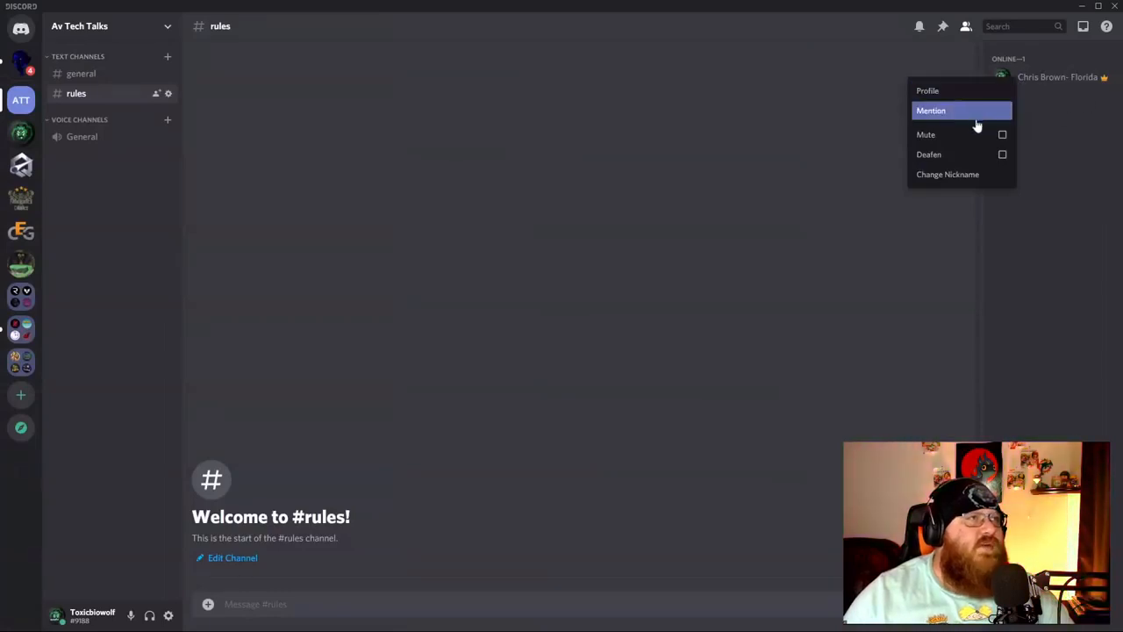
pyautogui.rightClick(1108, 82)
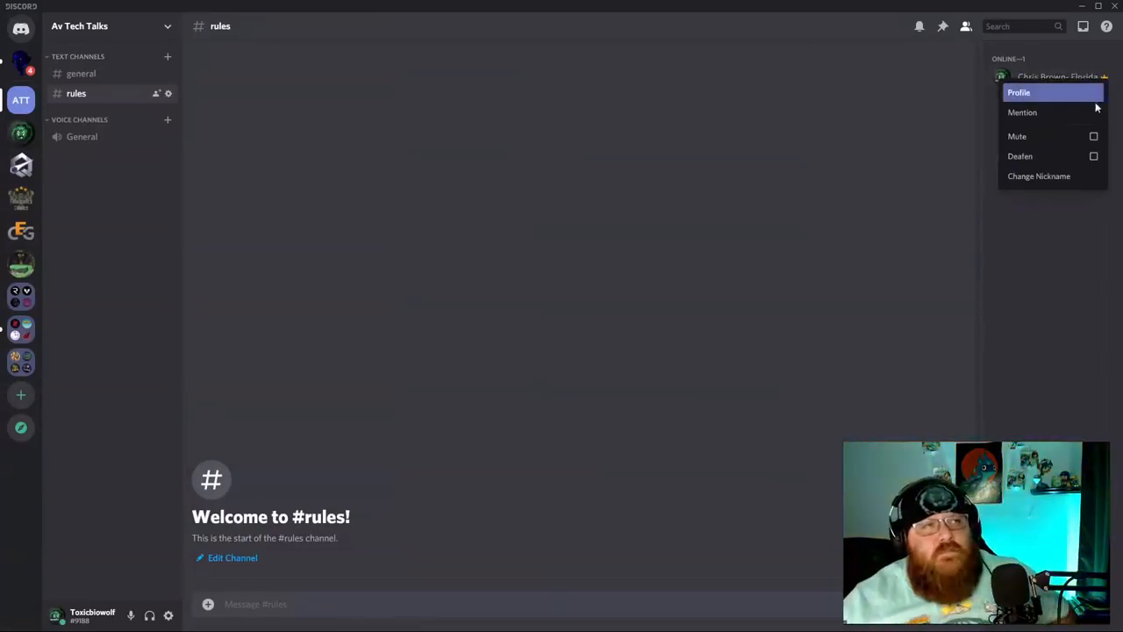
pyautogui.click(794, 114)
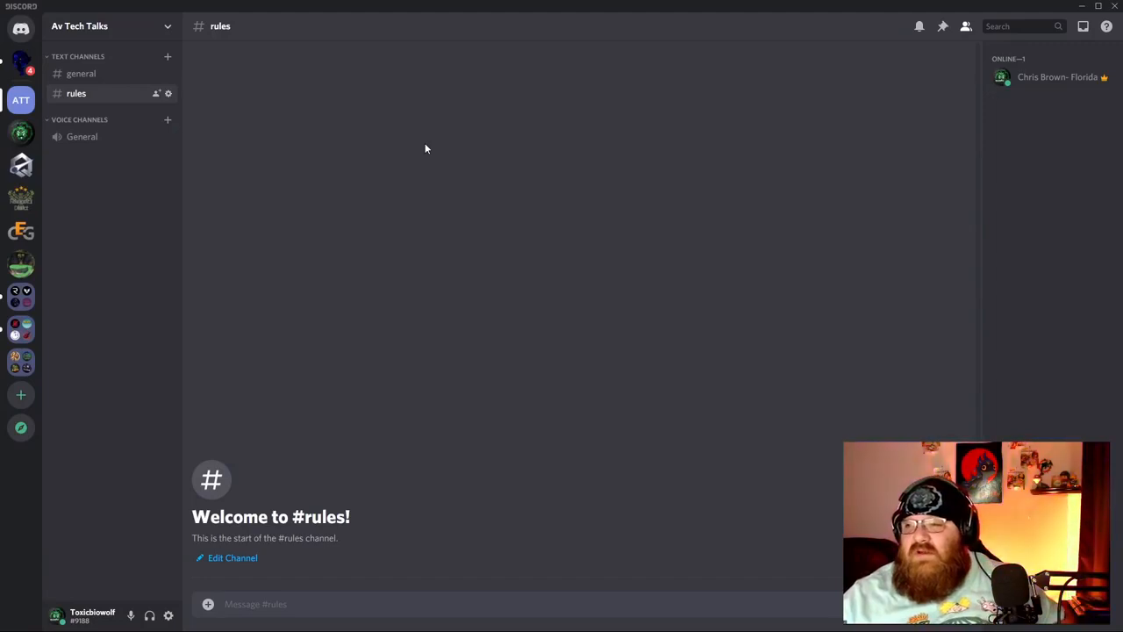
# Open the Av Tech Talks server dropdown from the server name at the top.
pyautogui.click(166, 26)
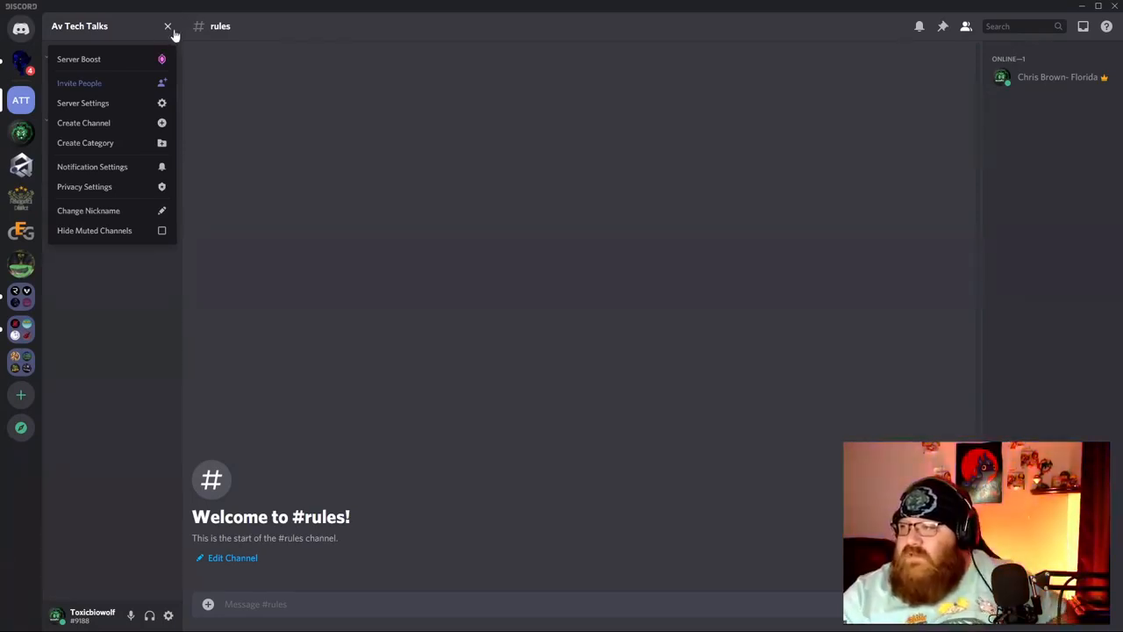
# Correct the server name to 'AV Tech Talks', save, and apply the zoomed AV logo as its icon.
pyautogui.click(156, 111)
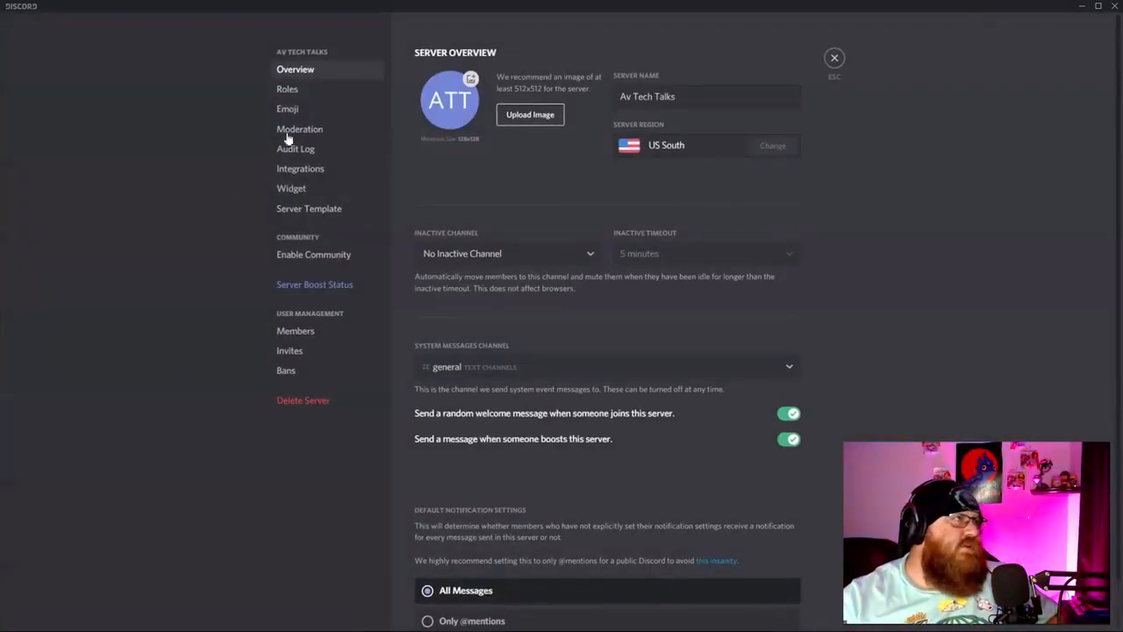
pyautogui.click(633, 97)
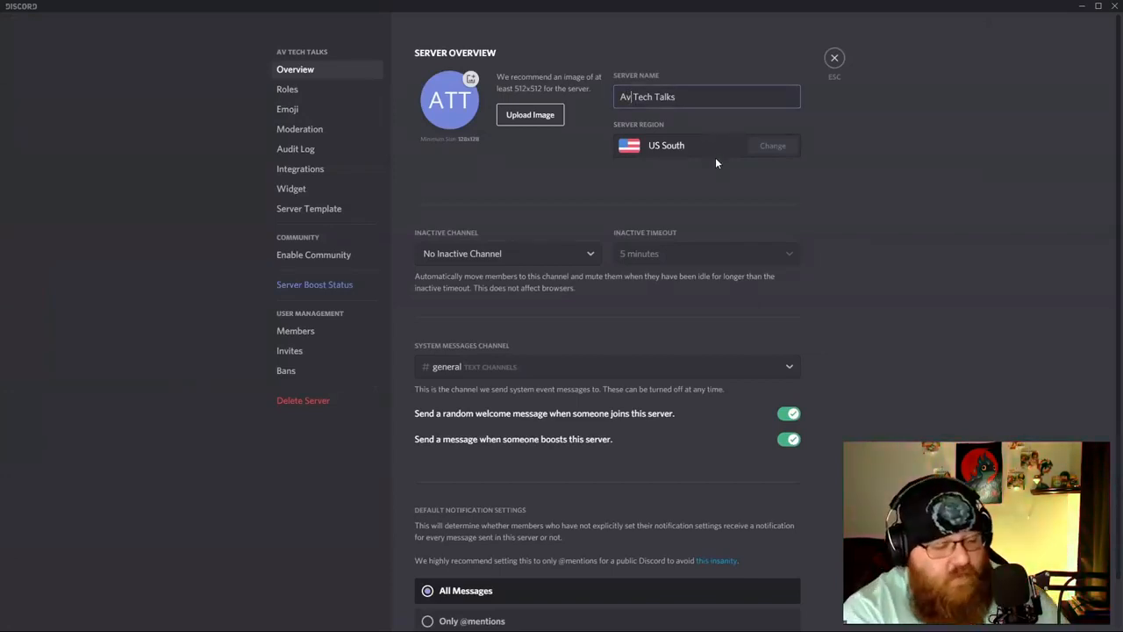
pyautogui.press('BackSpace')
pyautogui.write('V')
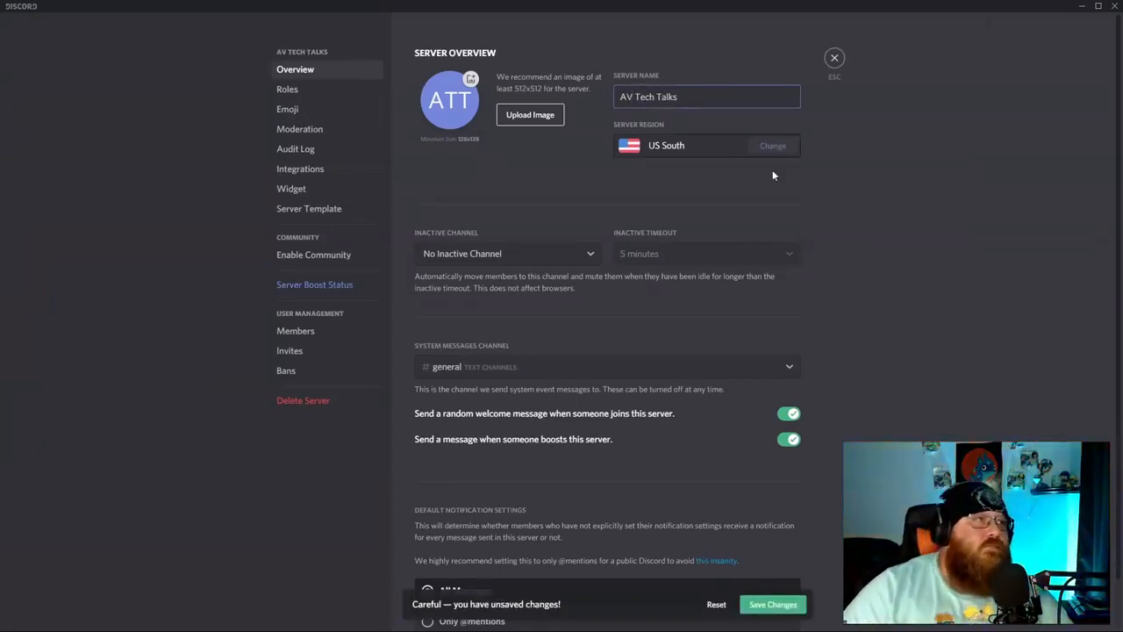
pyautogui.click(805, 603)
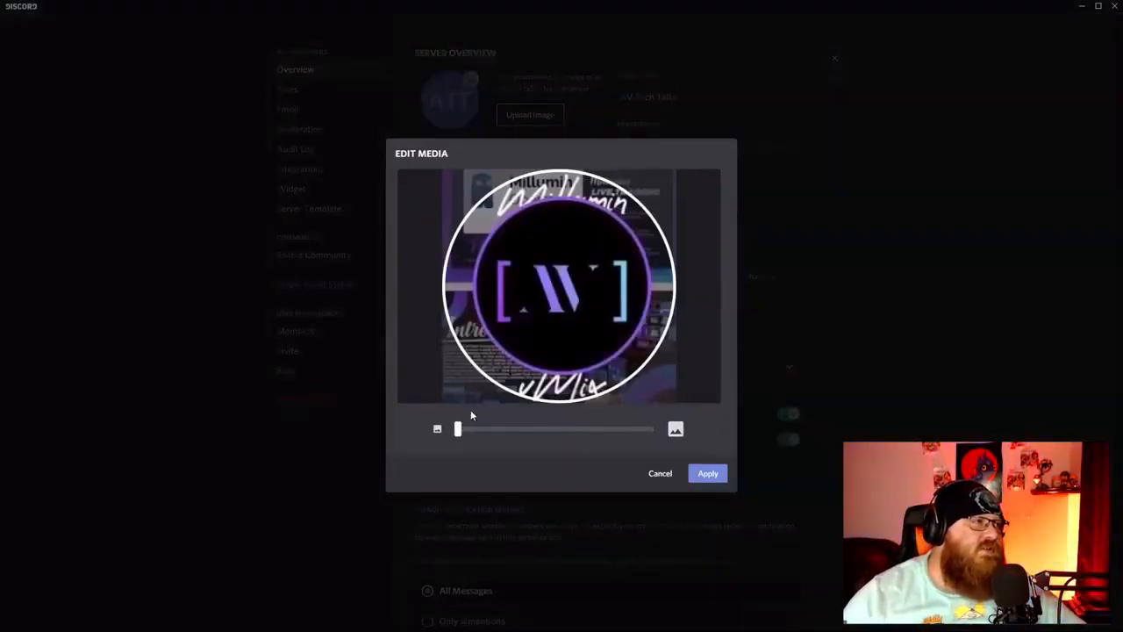
pyautogui.moveTo(457, 429); pyautogui.dragTo(409, 428)
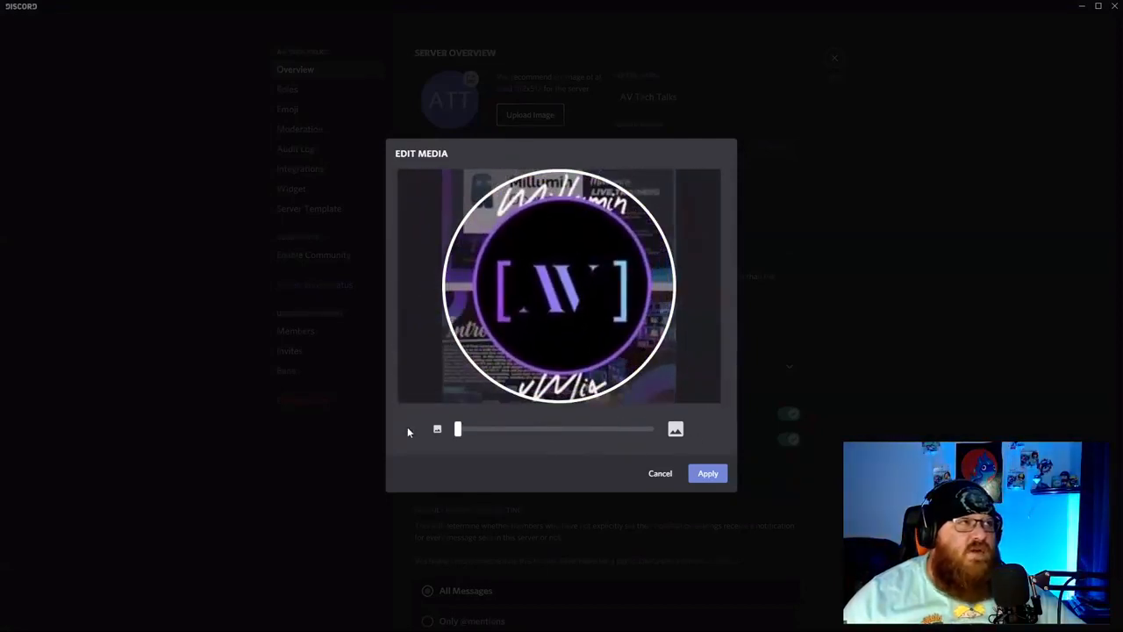
pyautogui.click(708, 474)
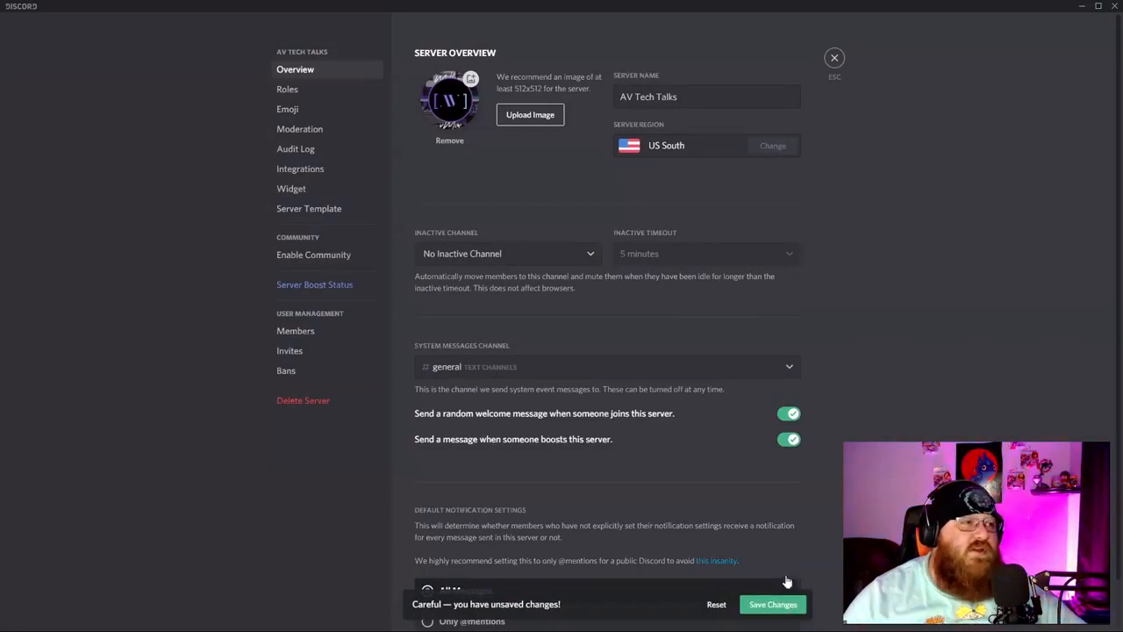
# Save the new icon, choose #rules as the system messages channel, and save again.
pyautogui.click(774, 604)
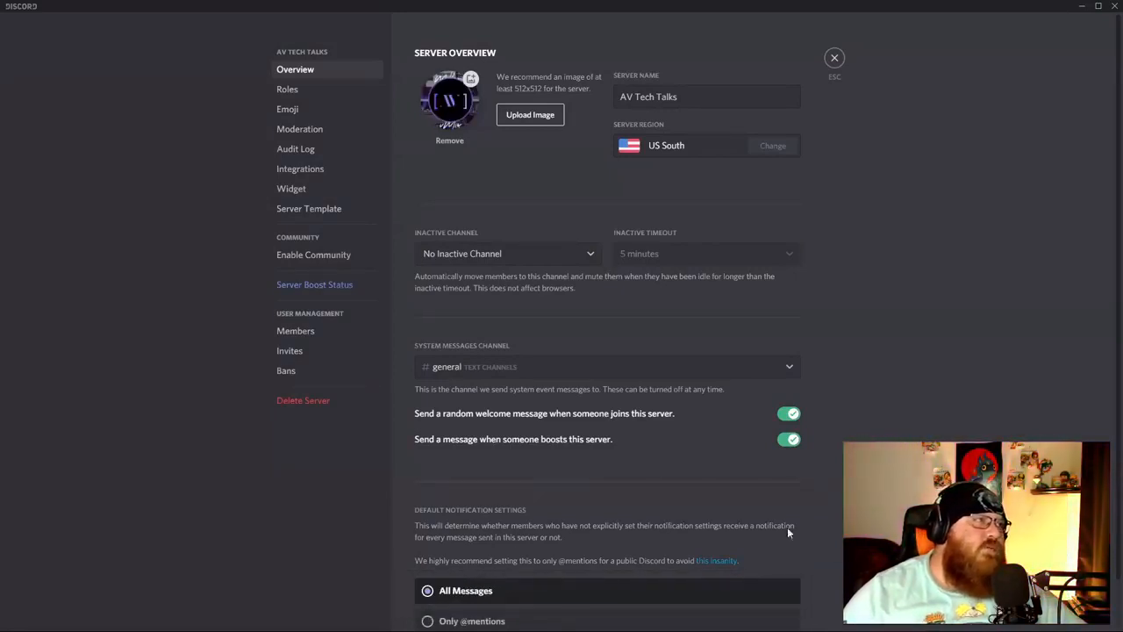
pyautogui.click(790, 368)
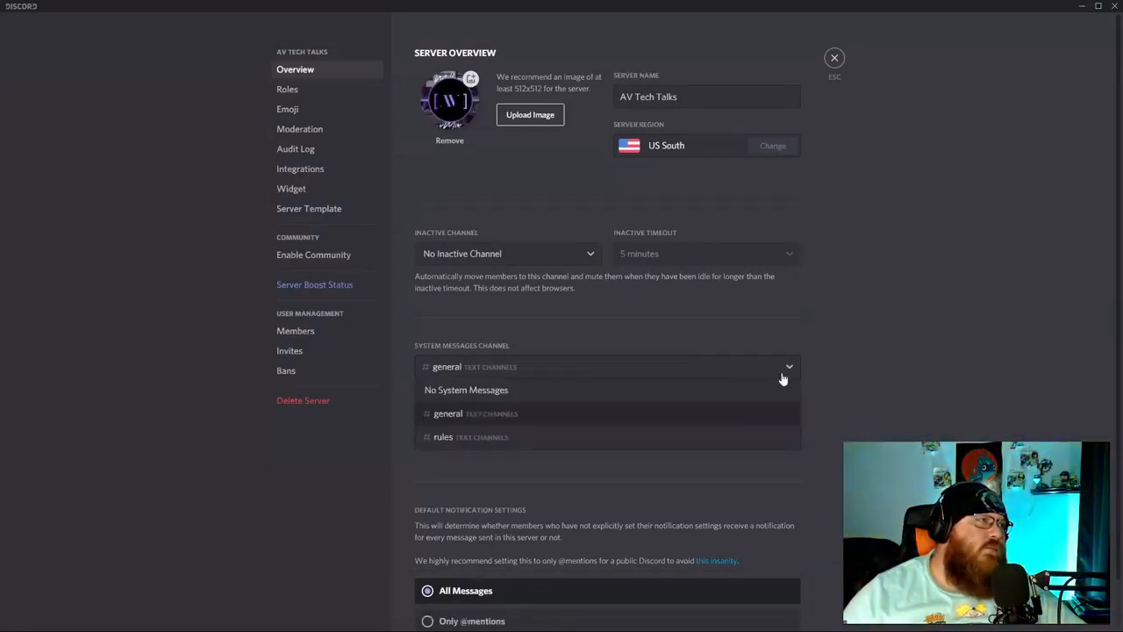
pyautogui.click(740, 436)
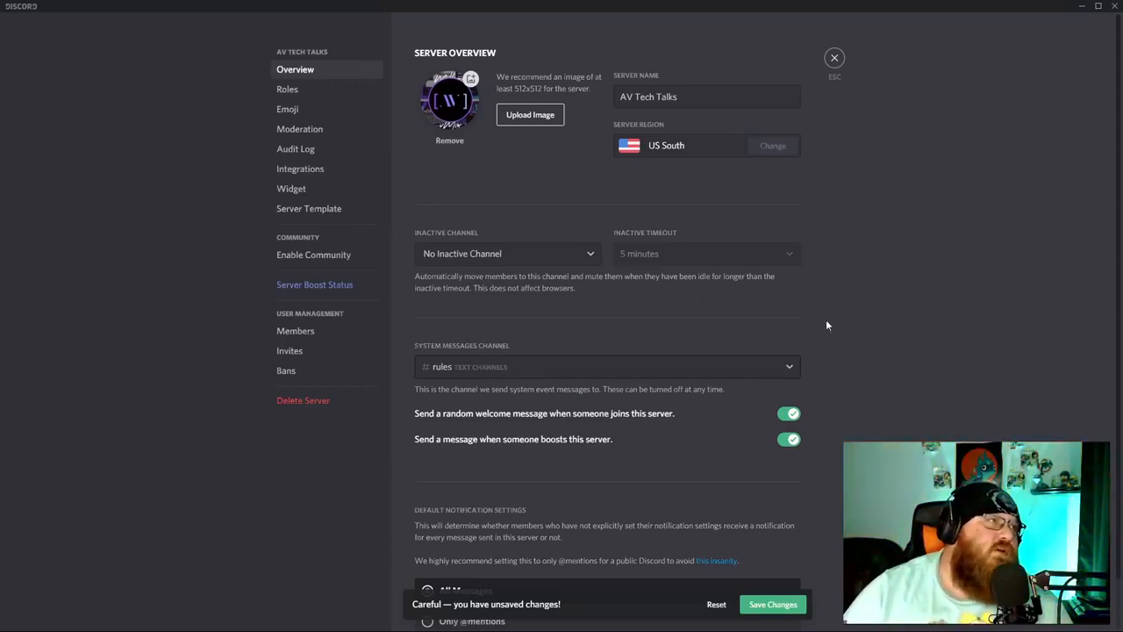
pyautogui.scroll(-1, 926, 397)
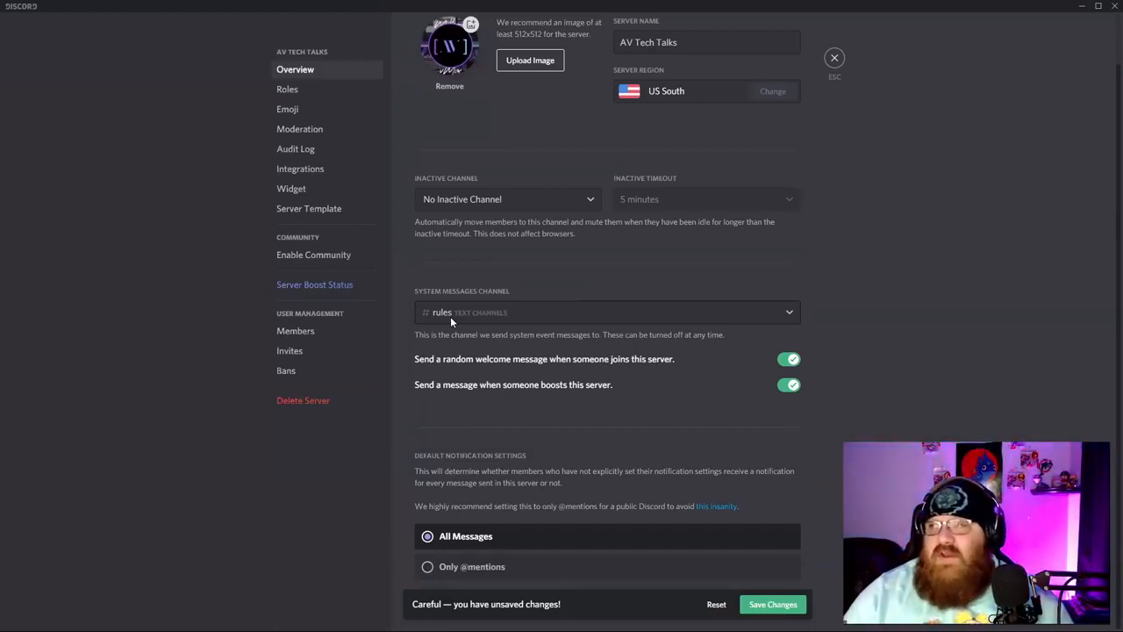
pyautogui.click(783, 605)
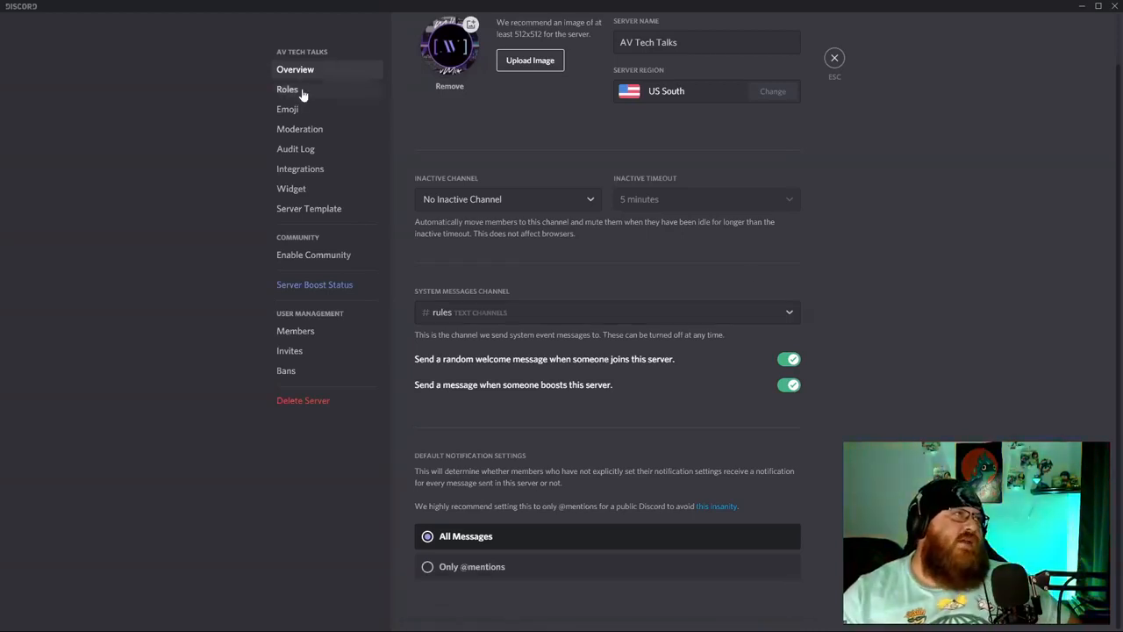
pyautogui.click(299, 92)
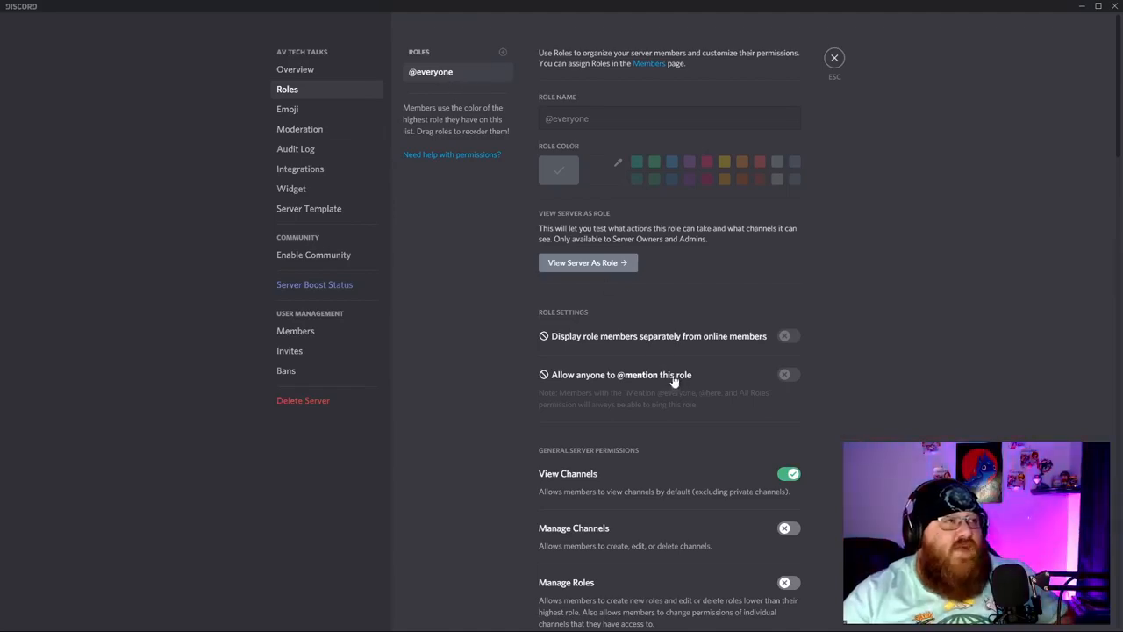
pyautogui.scroll(-1, 726, 452)
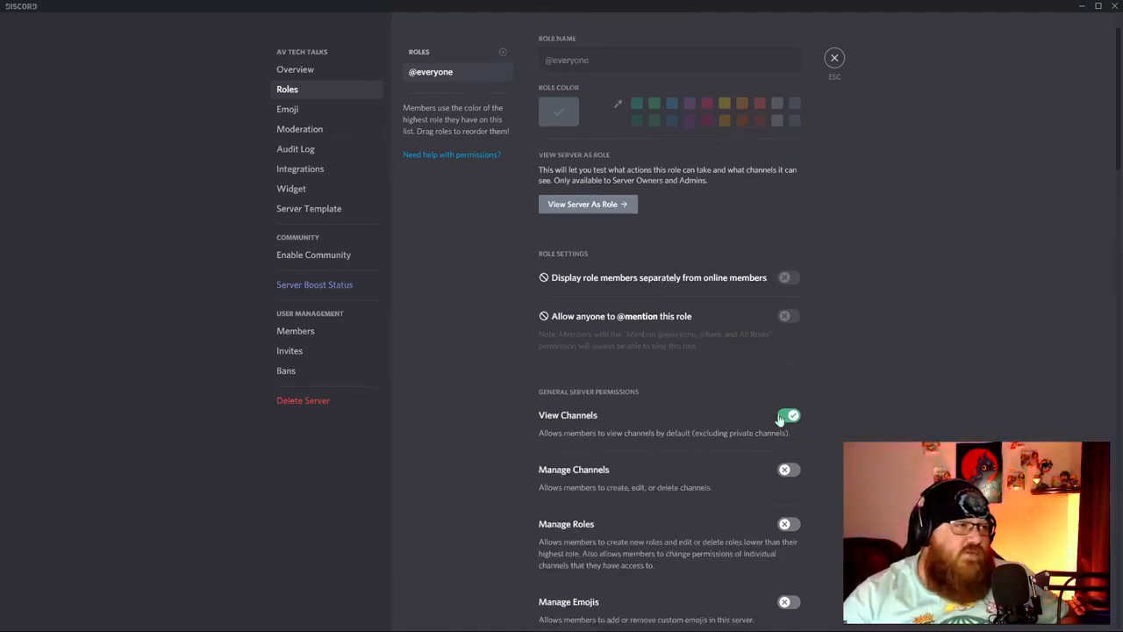
pyautogui.scroll(-20, 622, 428)
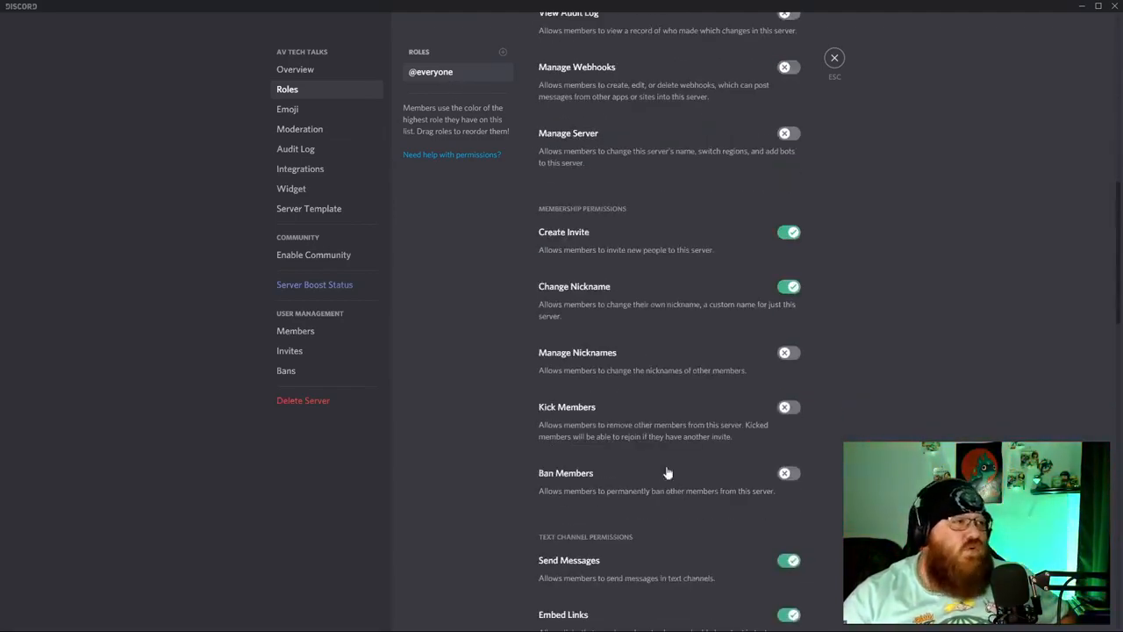
pyautogui.scroll(-10, 667, 503)
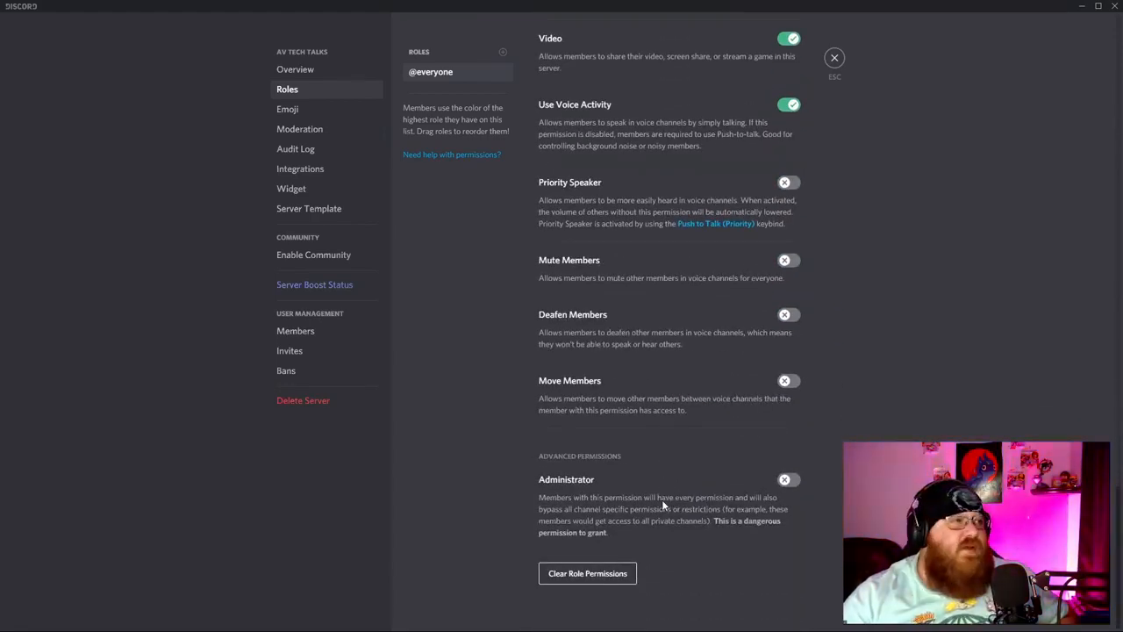
pyautogui.scroll(2, 664, 498)
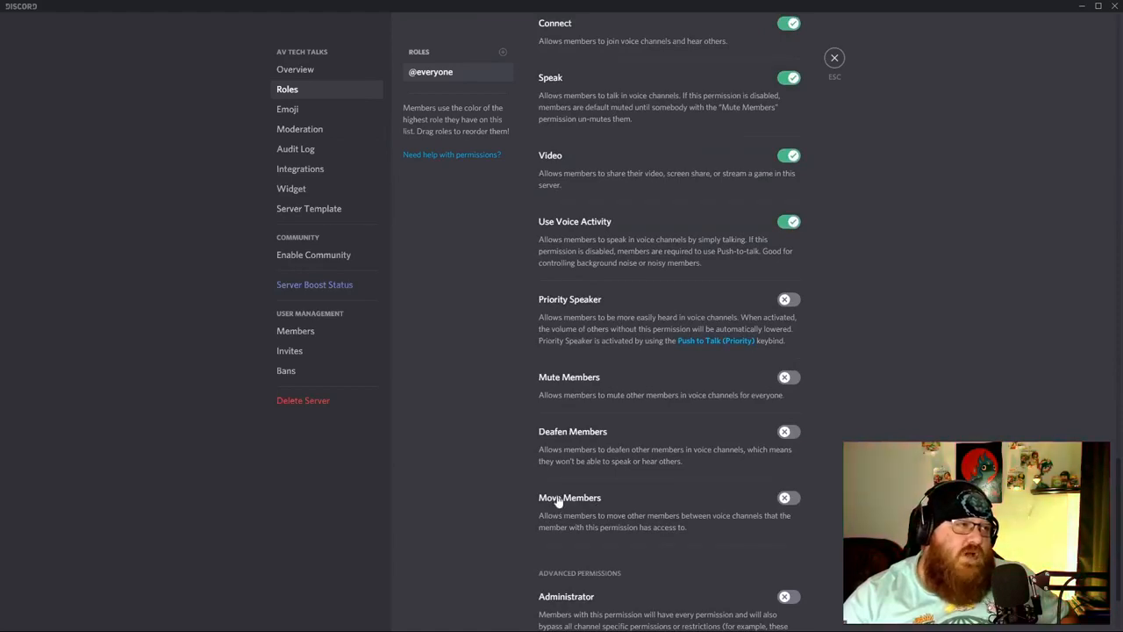
pyautogui.scroll(8, 625, 508)
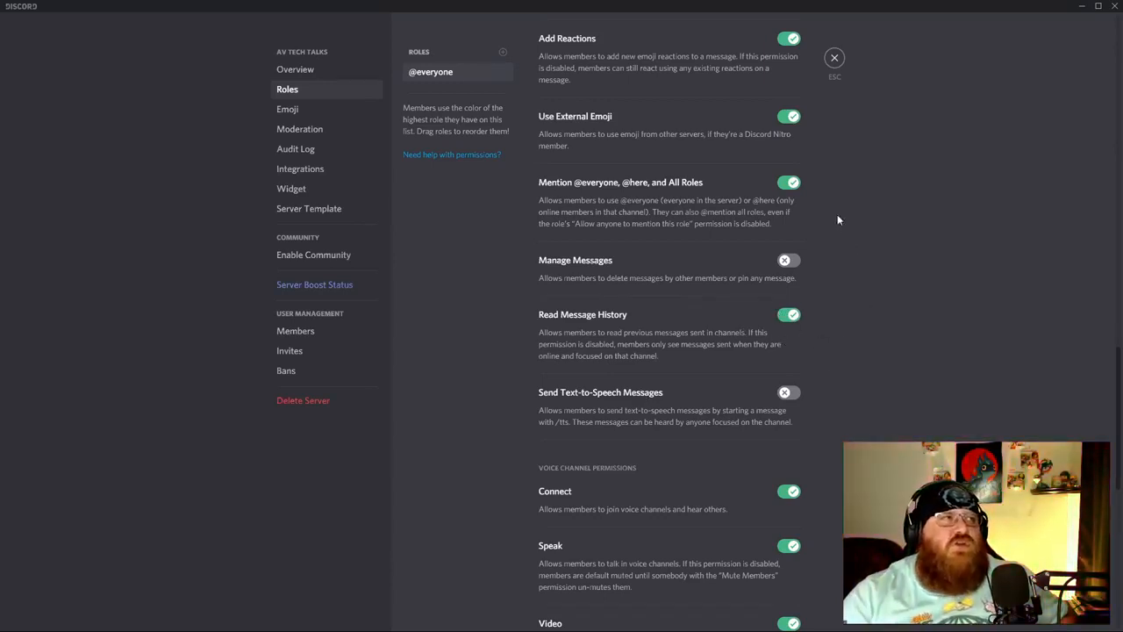
pyautogui.scroll(2, 841, 323)
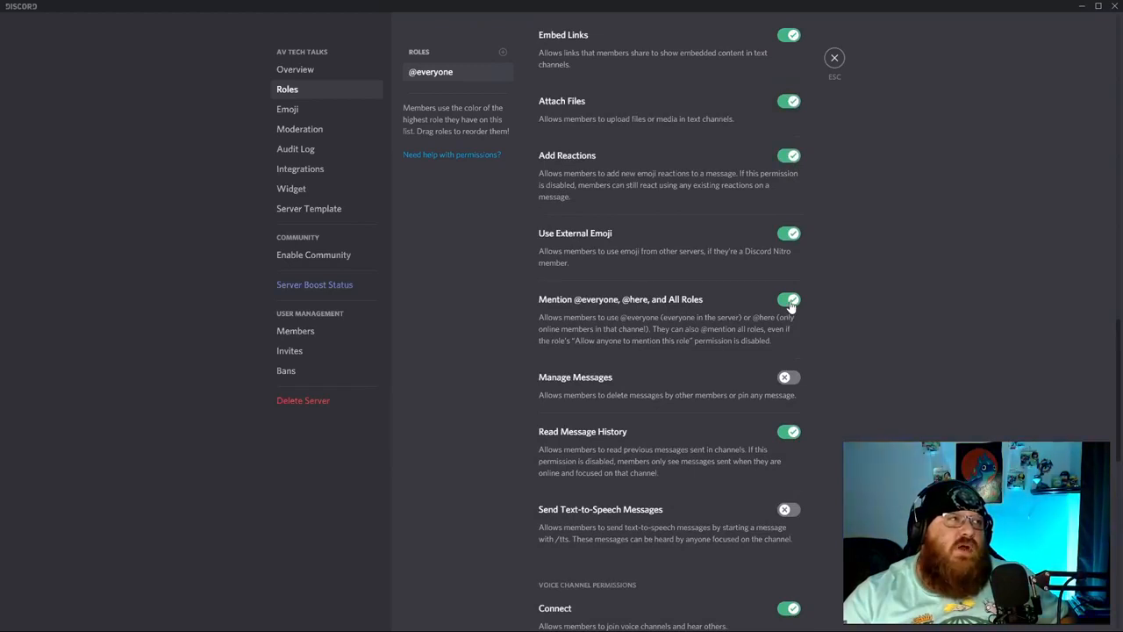
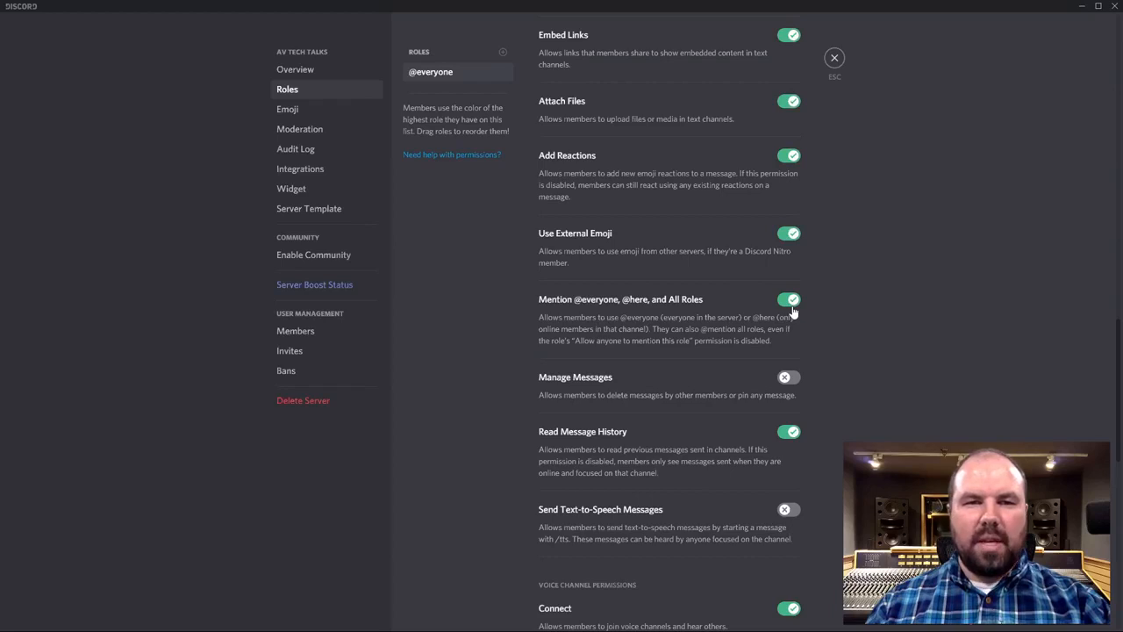
pyautogui.click(790, 302)
pyautogui.scroll(1, 974, 338)
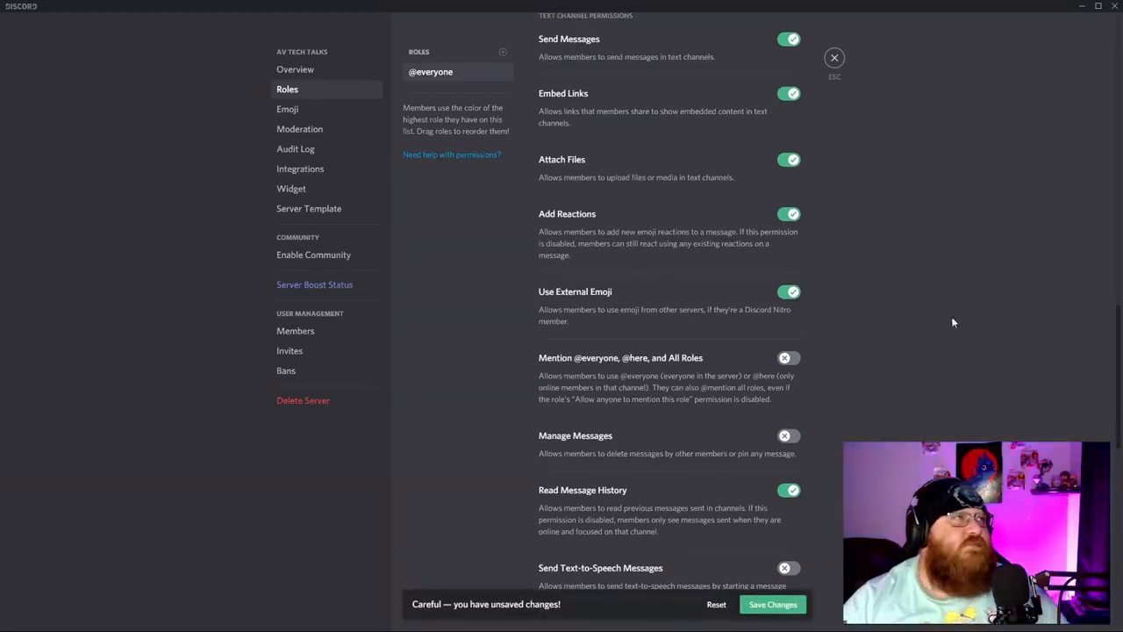
pyautogui.scroll(1, 769, 221)
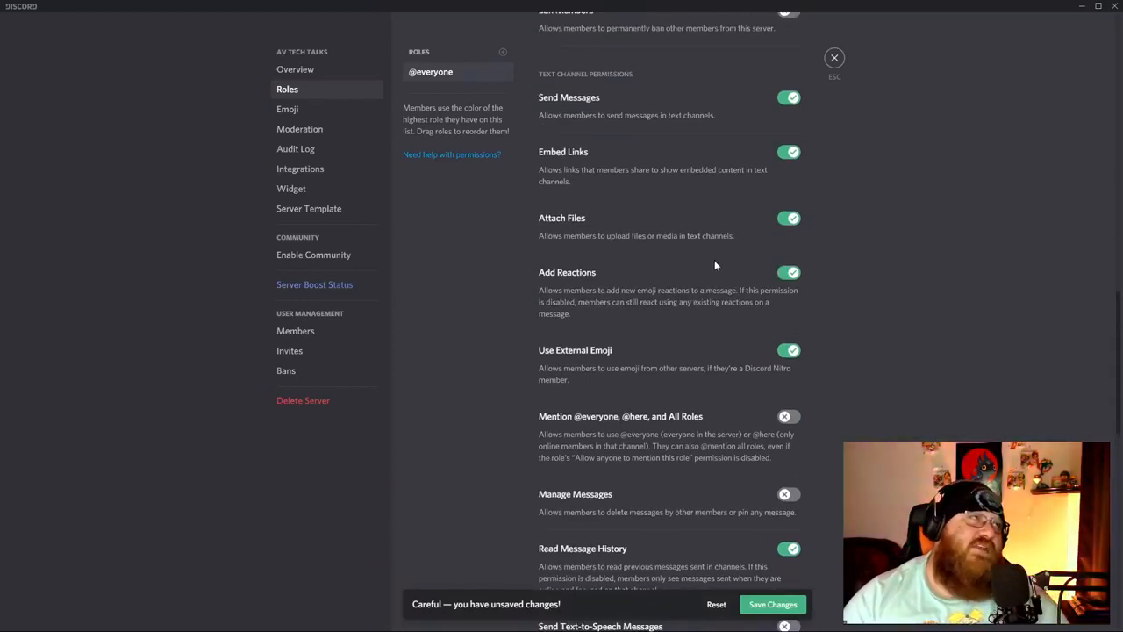
pyautogui.scroll(1, 715, 258)
pyautogui.scroll(1, 693, 257)
pyautogui.scroll(1, 692, 256)
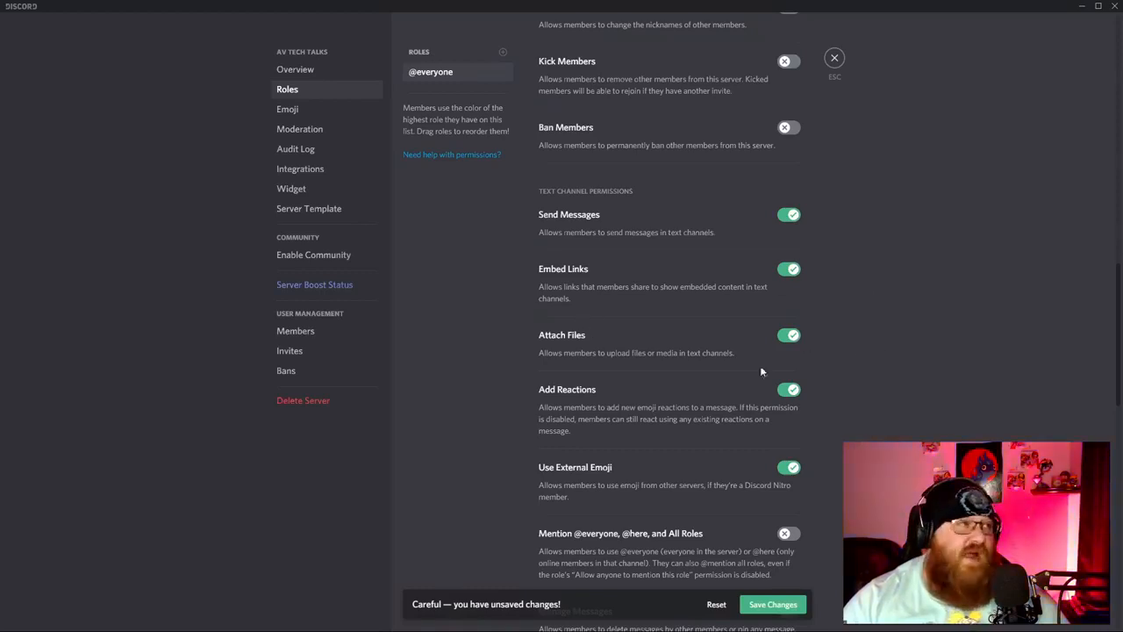
pyautogui.scroll(5, 620, 378)
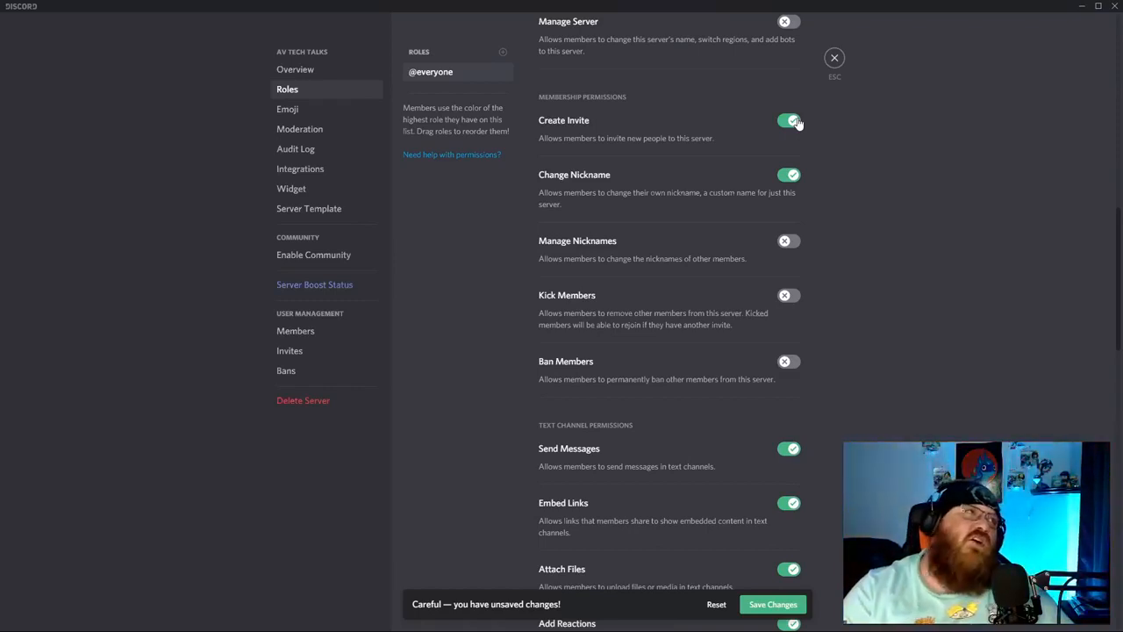
pyautogui.scroll(5, 907, 286)
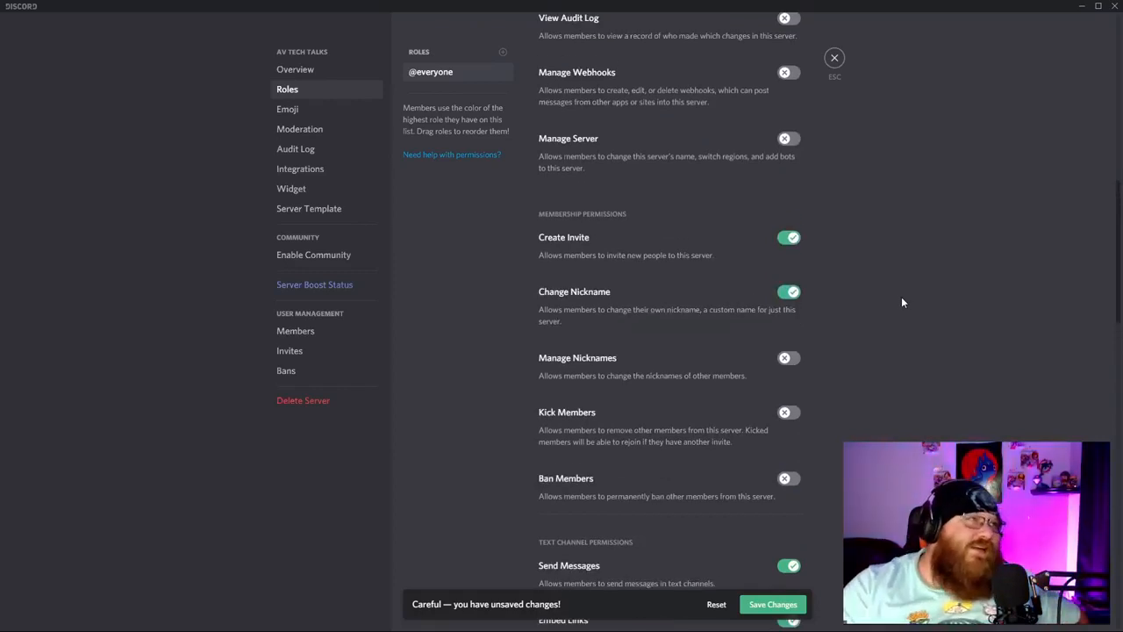
pyautogui.scroll(2, 901, 298)
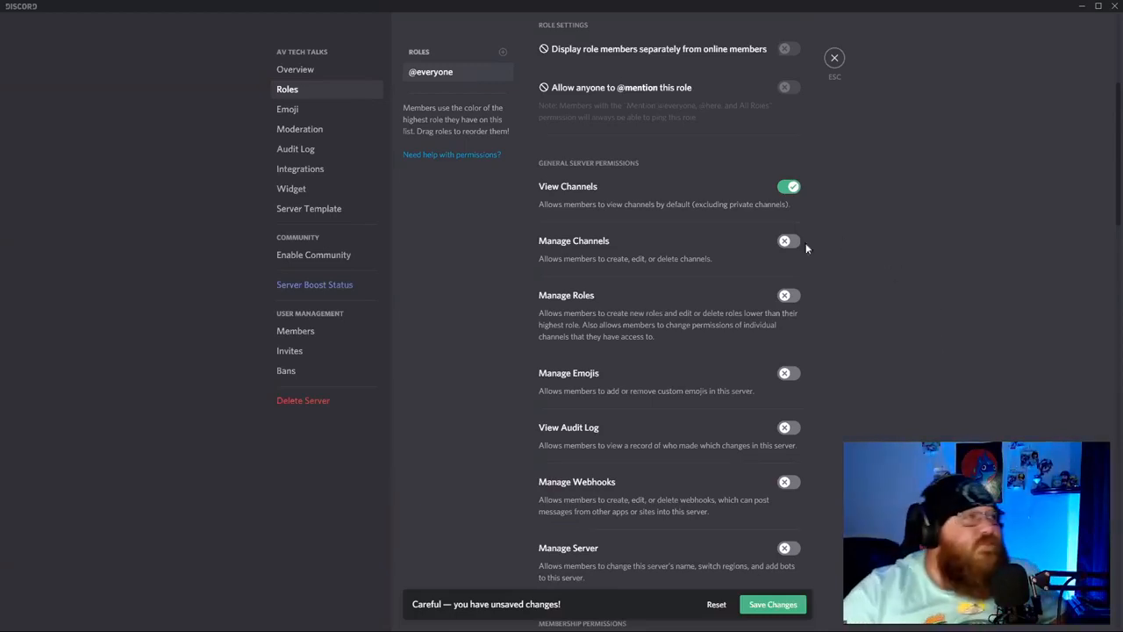
pyautogui.scroll(4, 690, 270)
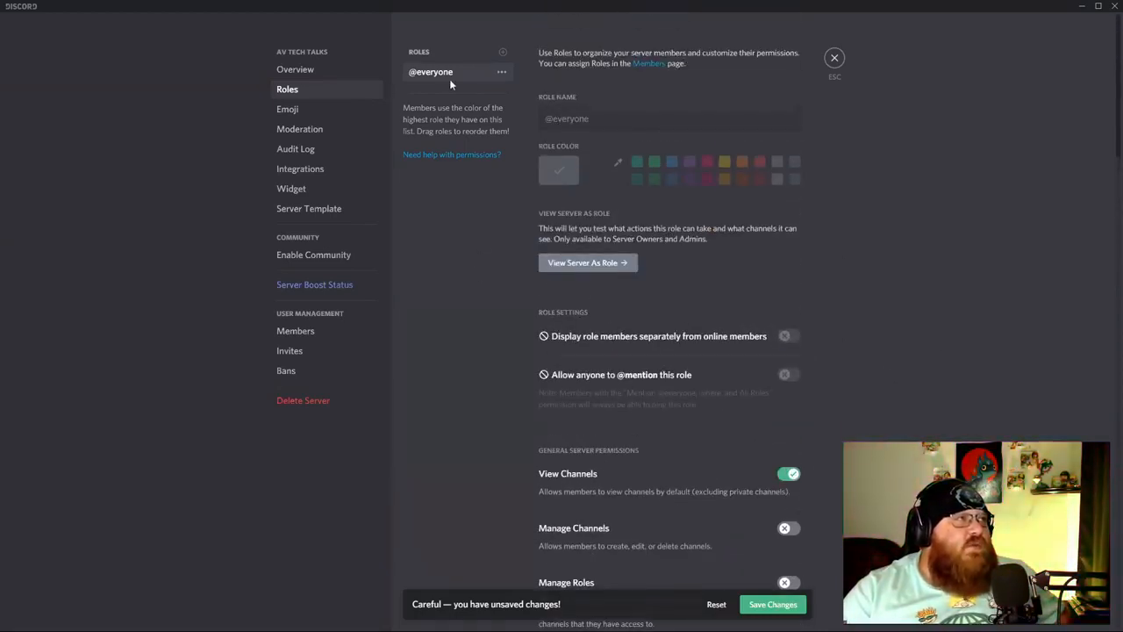
# Create a purple role named CO-HOST, save the changes, and close server settings.
pyautogui.click(506, 55)
pyautogui.moveTo(606, 119); pyautogui.dragTo(547, 120)
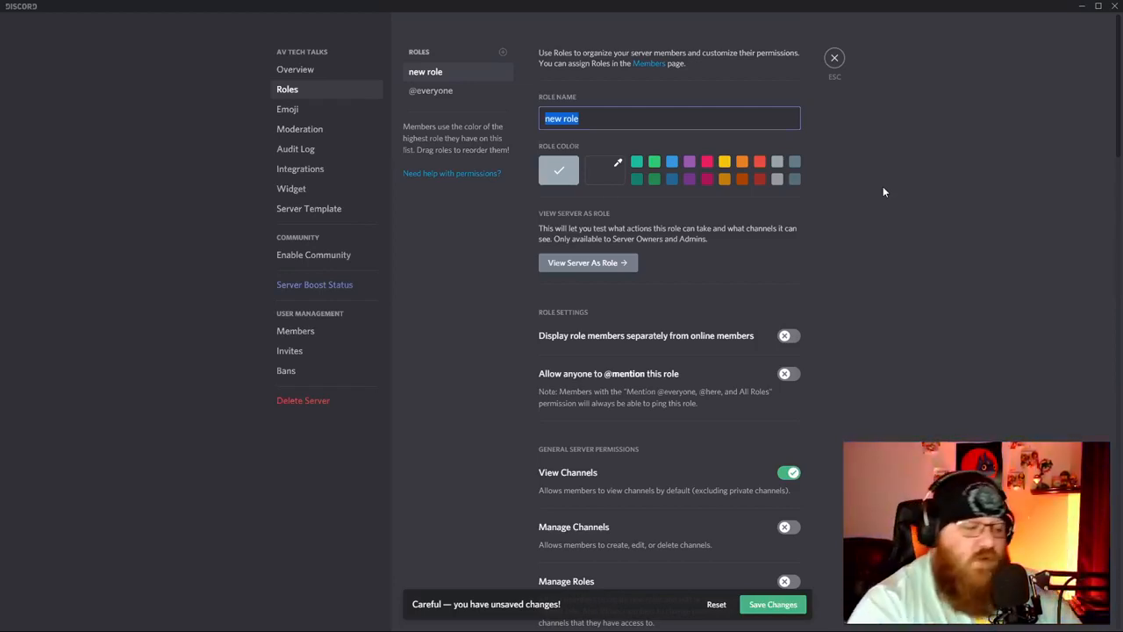
pyautogui.write('CO-')
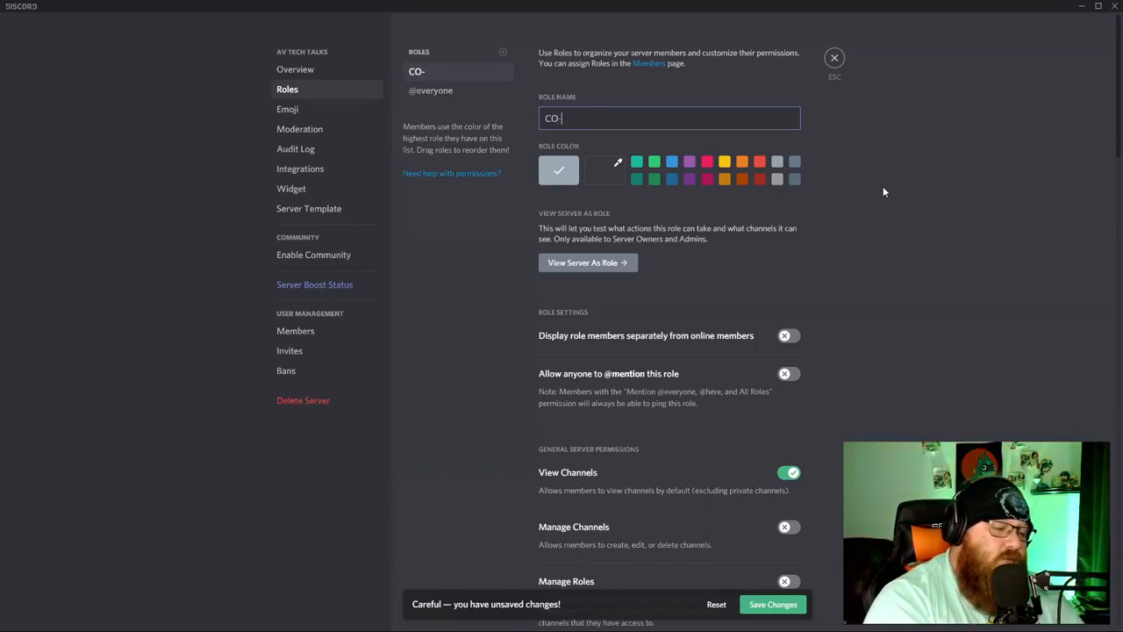
pyautogui.write('HOST')
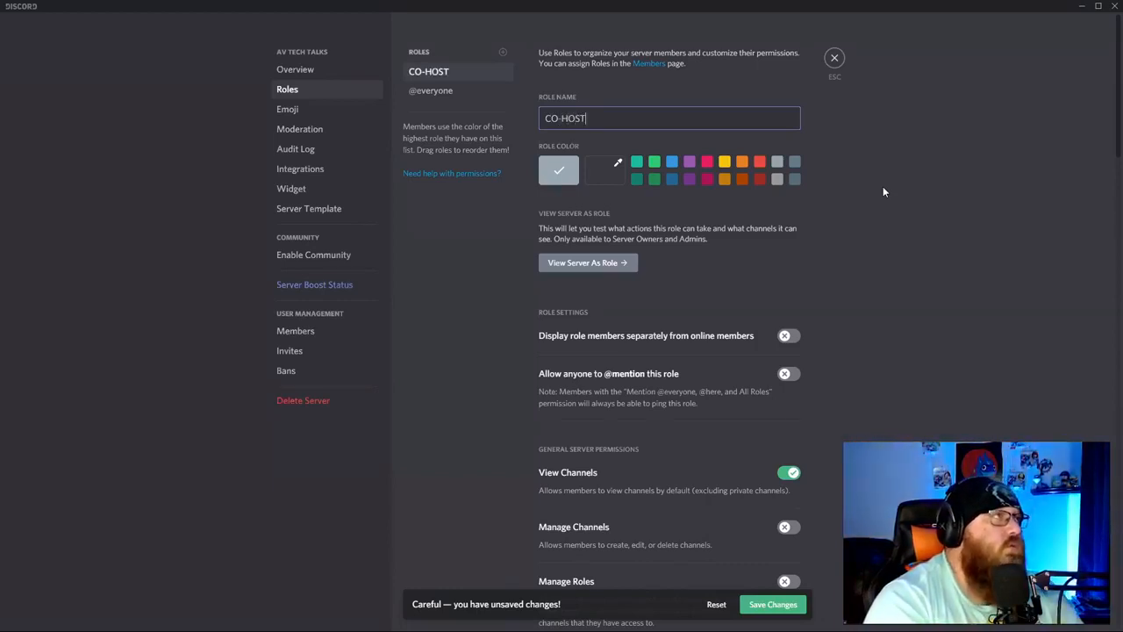
pyautogui.click(688, 166)
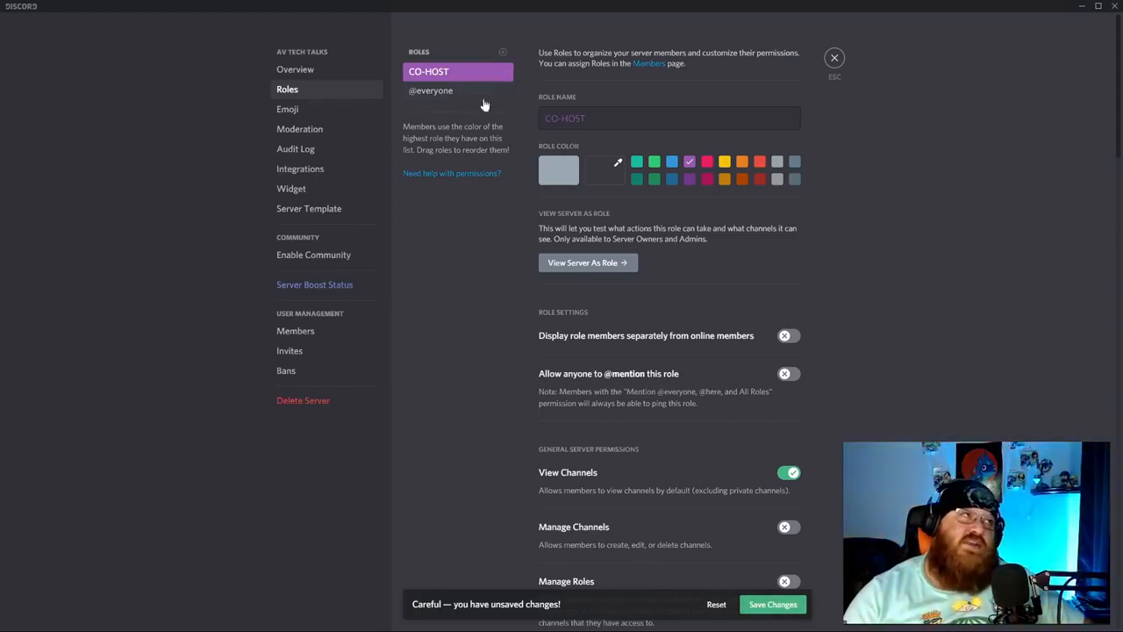
pyautogui.click(793, 605)
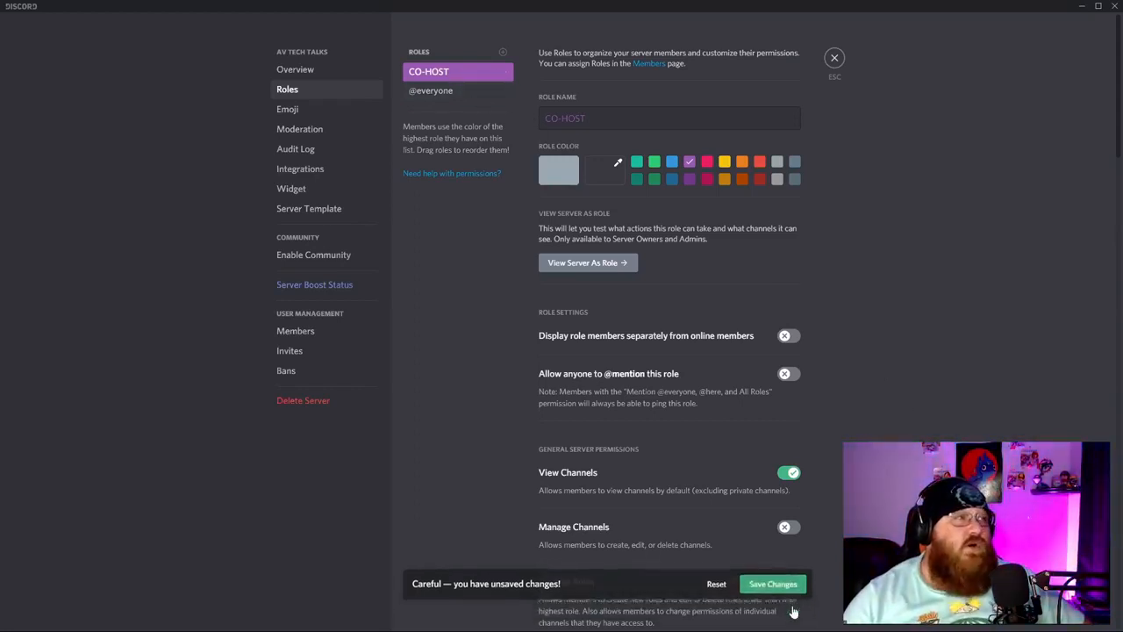
pyautogui.click(835, 58)
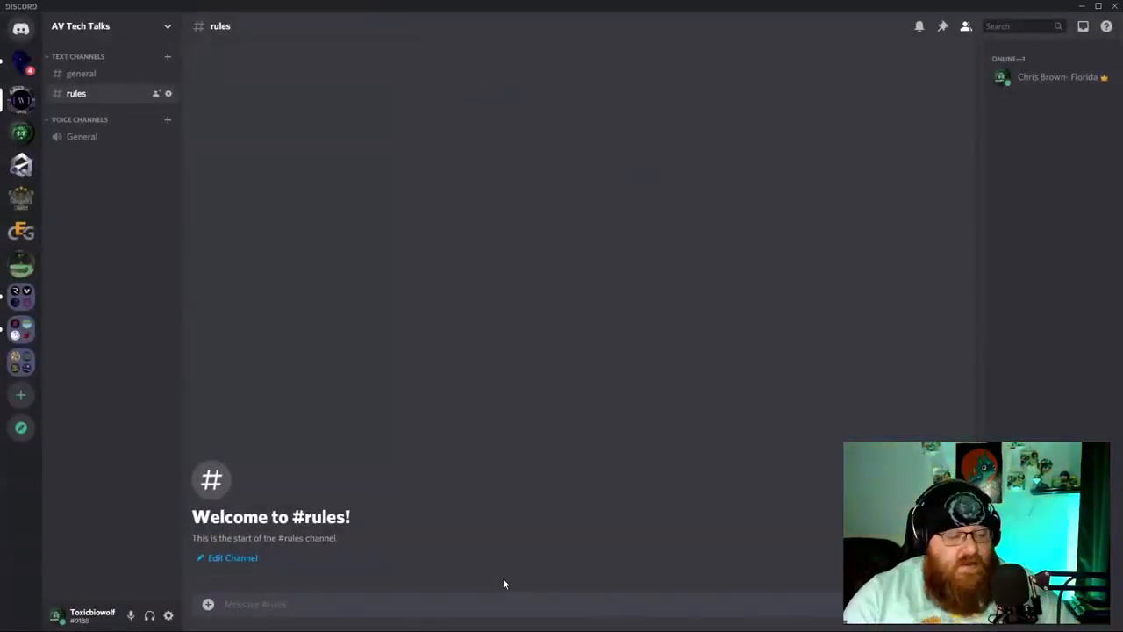
# In #rules, type 'Before Interacting In Discord Please Change Name To', fixing the capitalization typos.
pyautogui.write('Before')
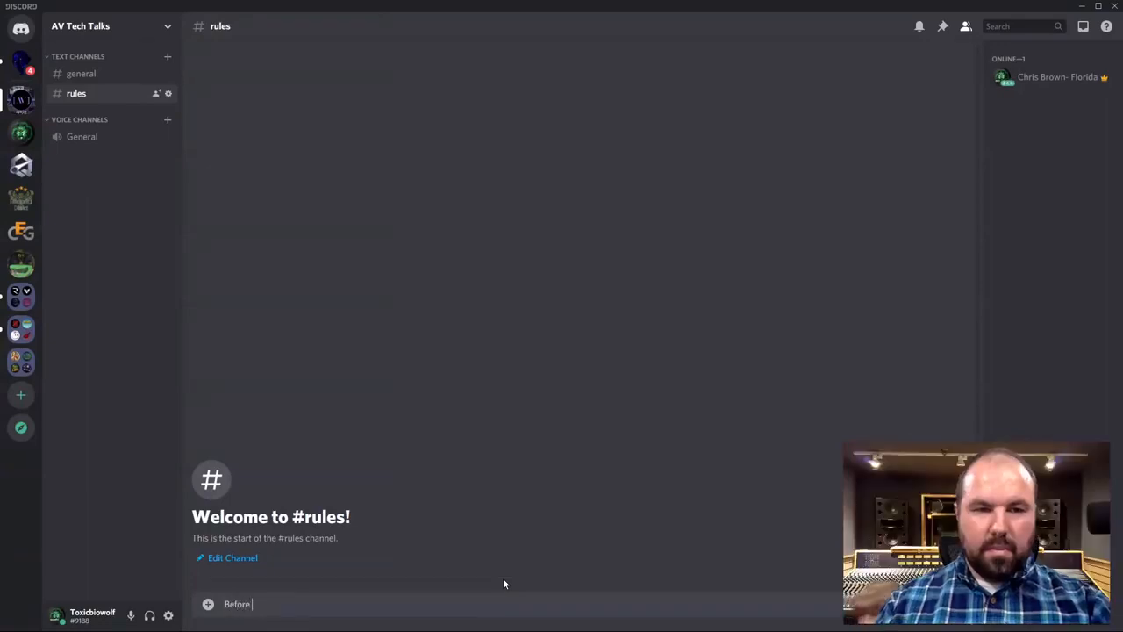
pyautogui.write(' In')
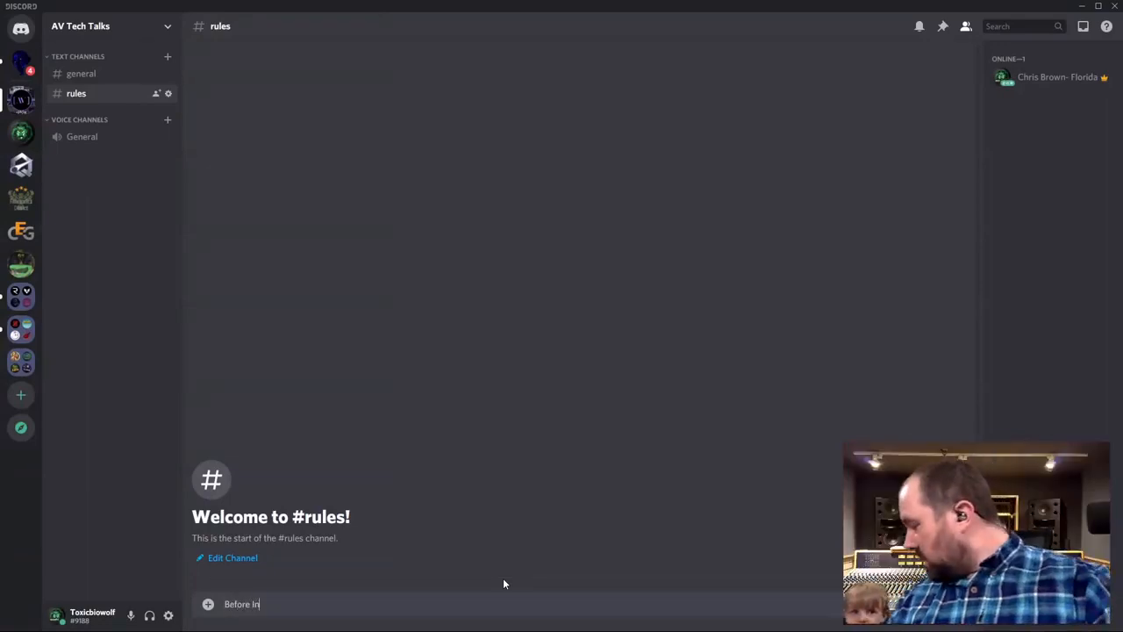
pyautogui.write('teracting')
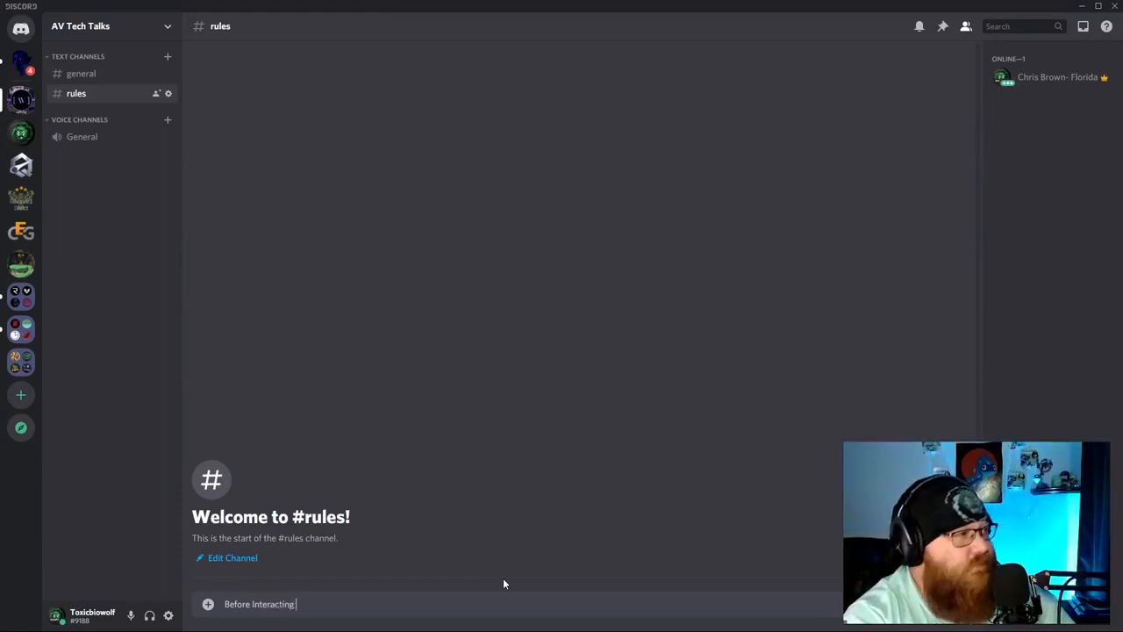
pyautogui.write(' In')
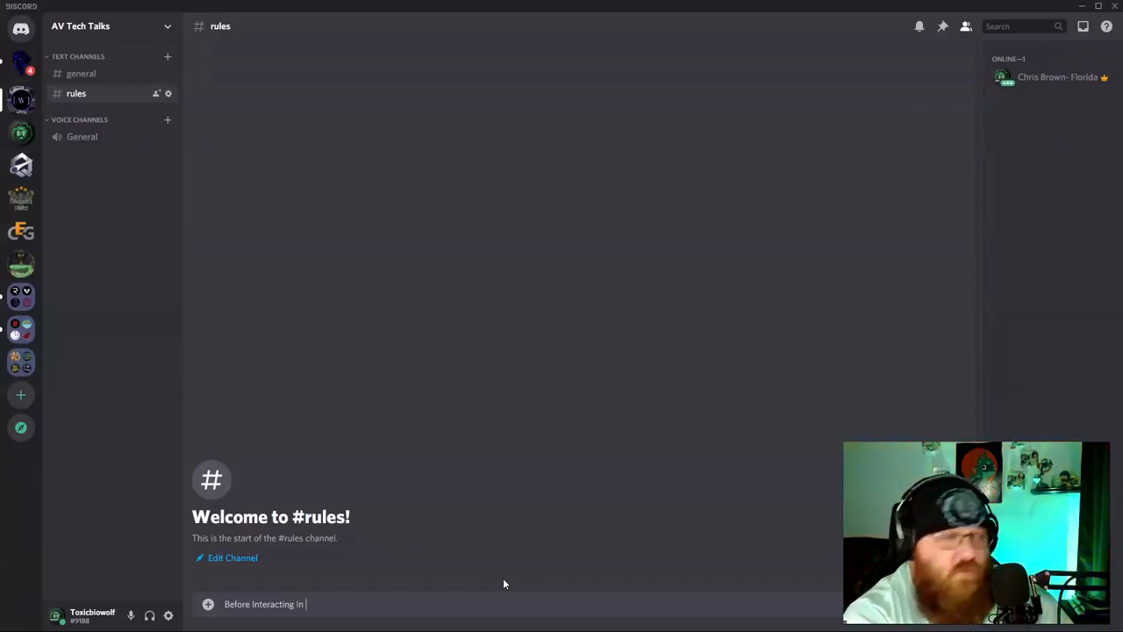
pyautogui.write(' Discord')
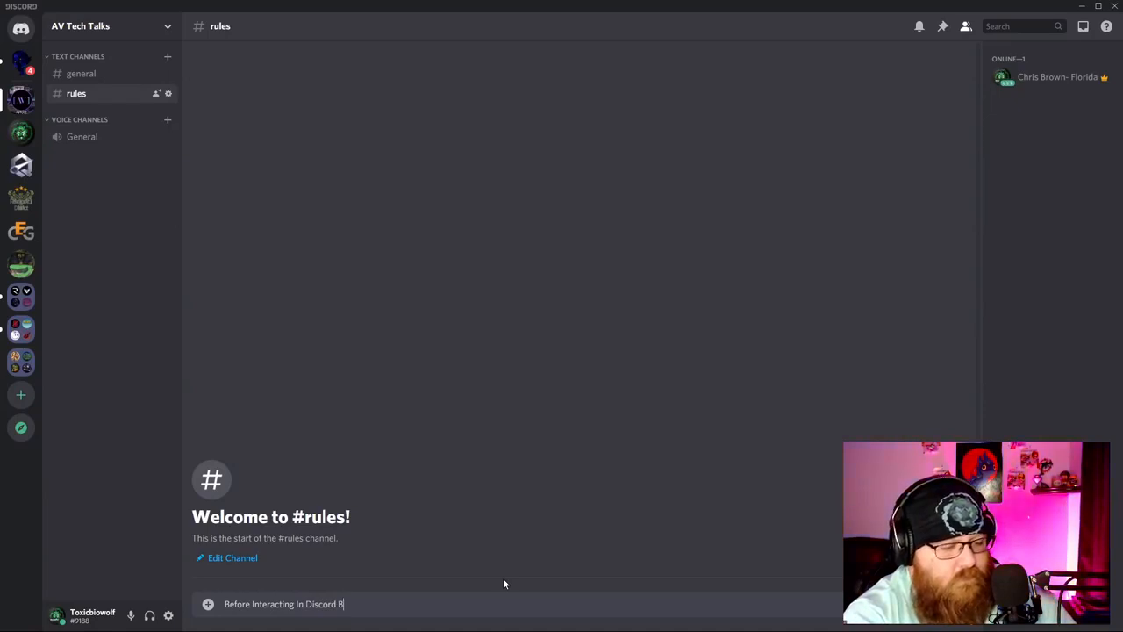
pyautogui.write(' Plea')
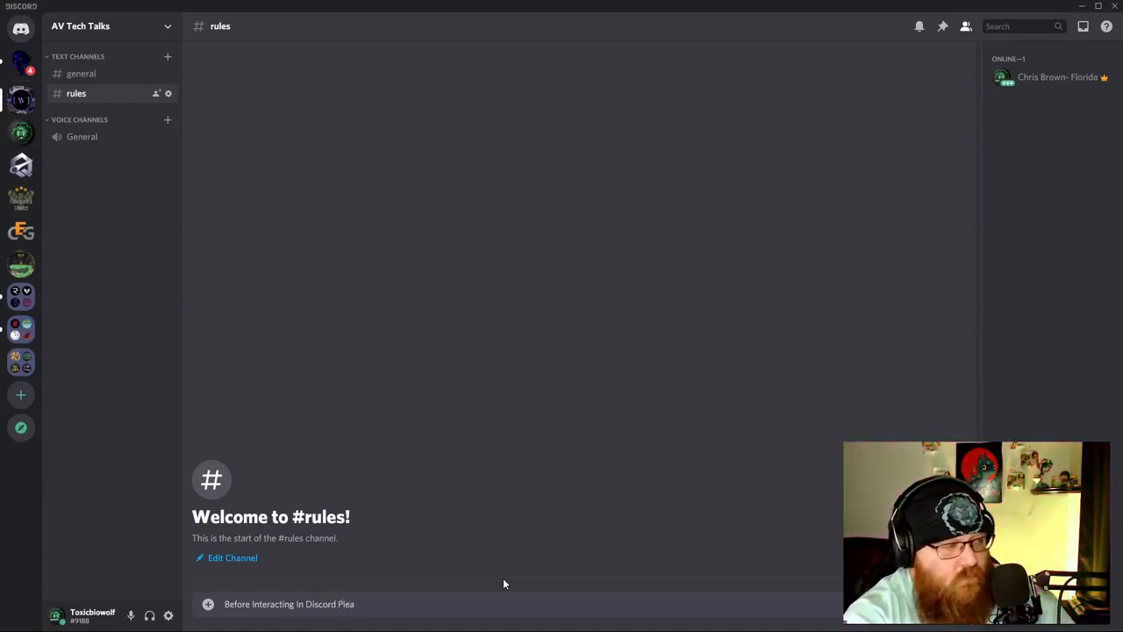
pyautogui.write('se ')
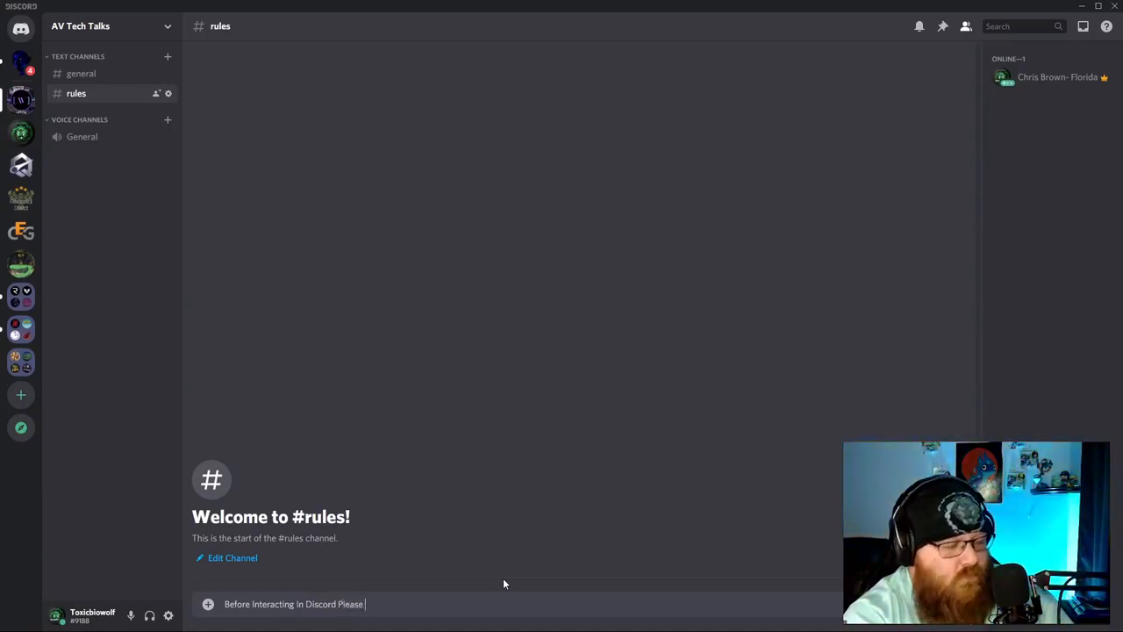
pyautogui.write('CHange Name TO')
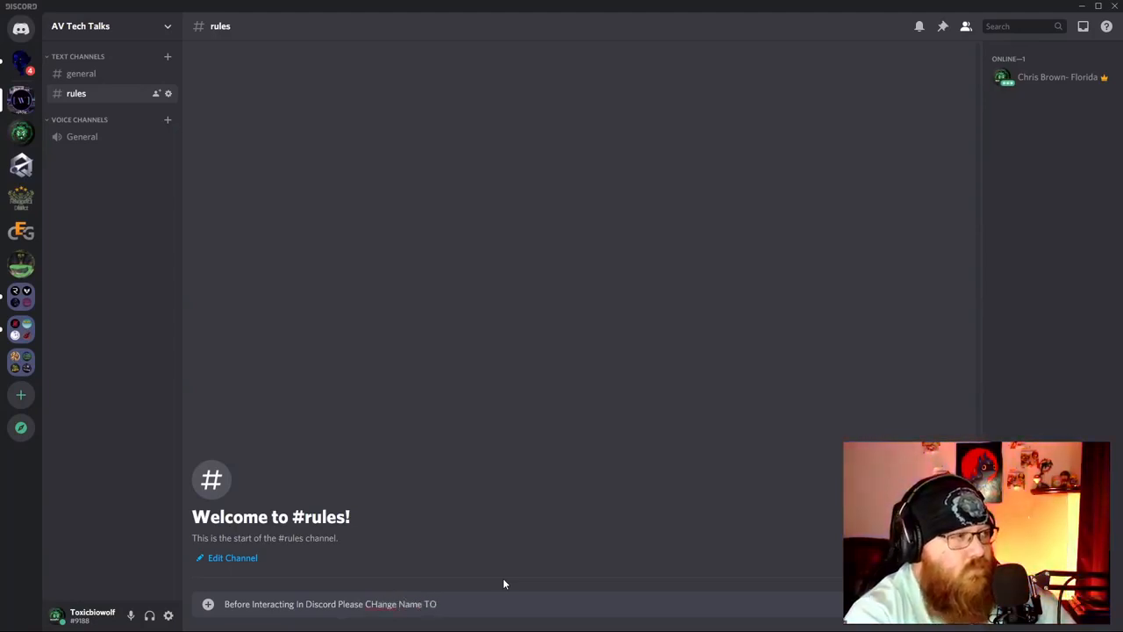
pyautogui.press('BackSpace')
pyautogui.write('o')
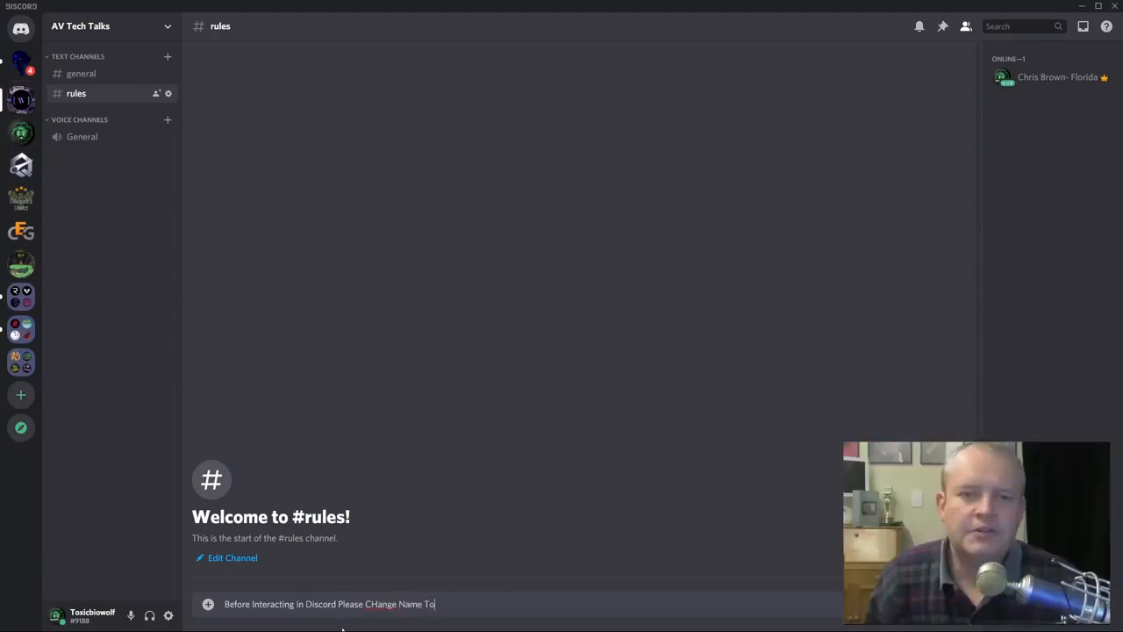
pyautogui.click(373, 604)
pyautogui.press('BackSpace')
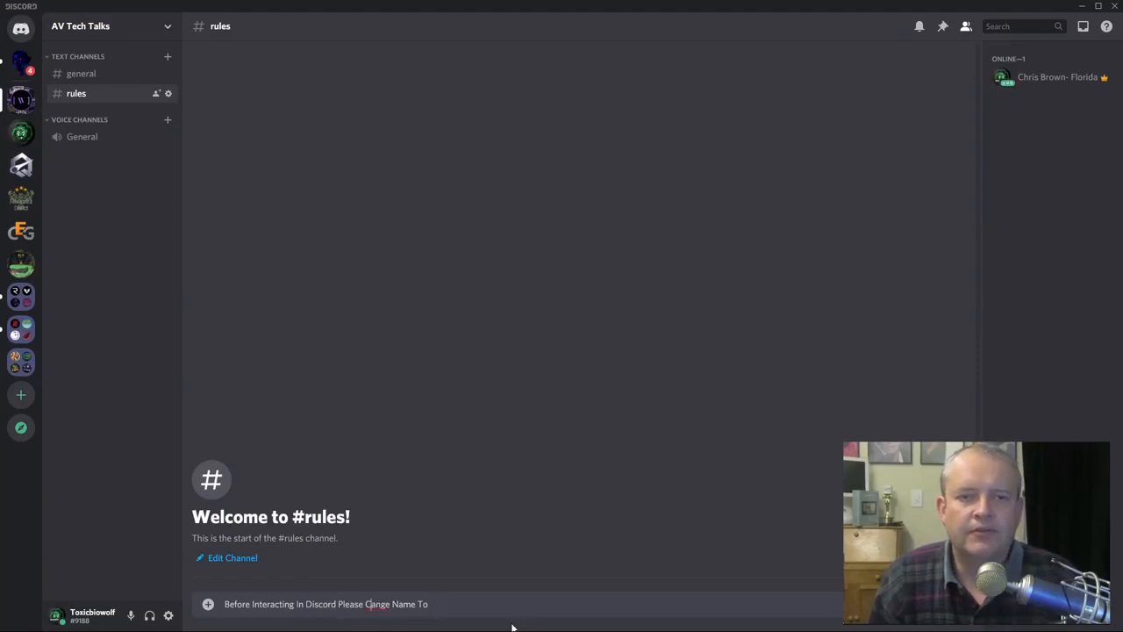
pyautogui.write('h')
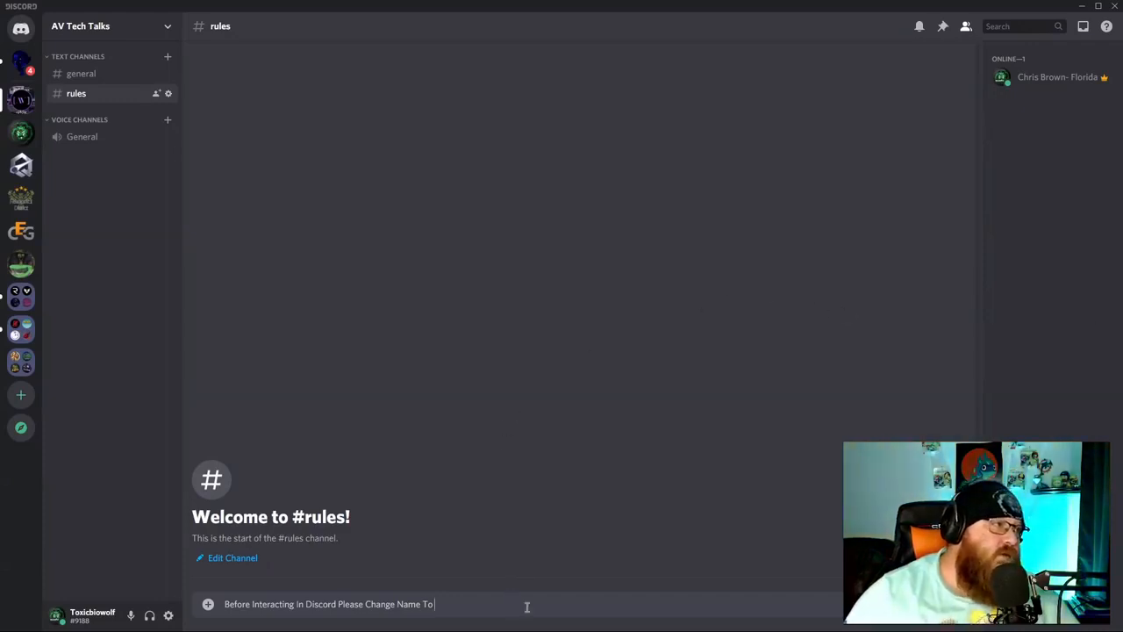
# Finish the message with 'FIRST, LAST- LOCATION', correct LOCATION's spelling, and send it.
pyautogui.write('FIST')
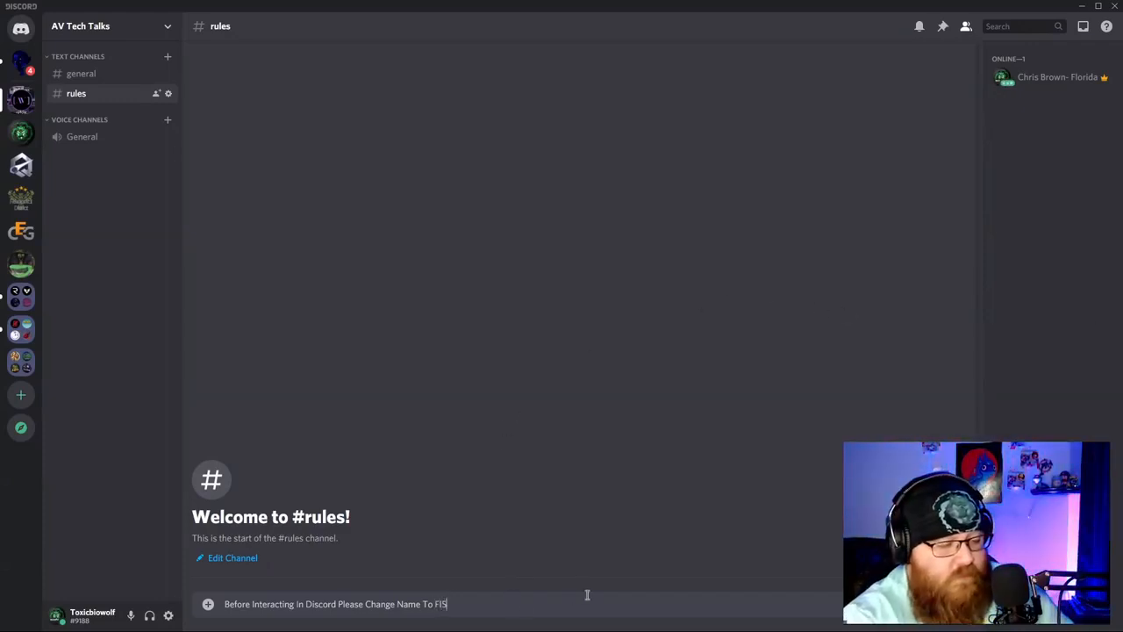
pyautogui.press('BackSpace')
pyautogui.write('R')
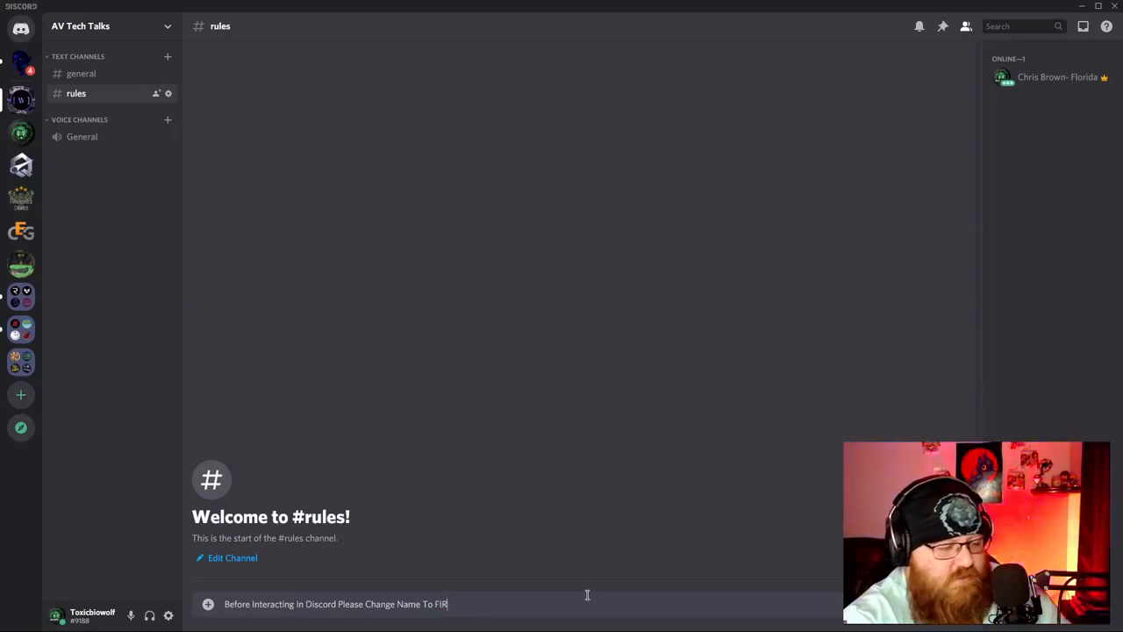
pyautogui.write('ST')
pyautogui.write('< L')
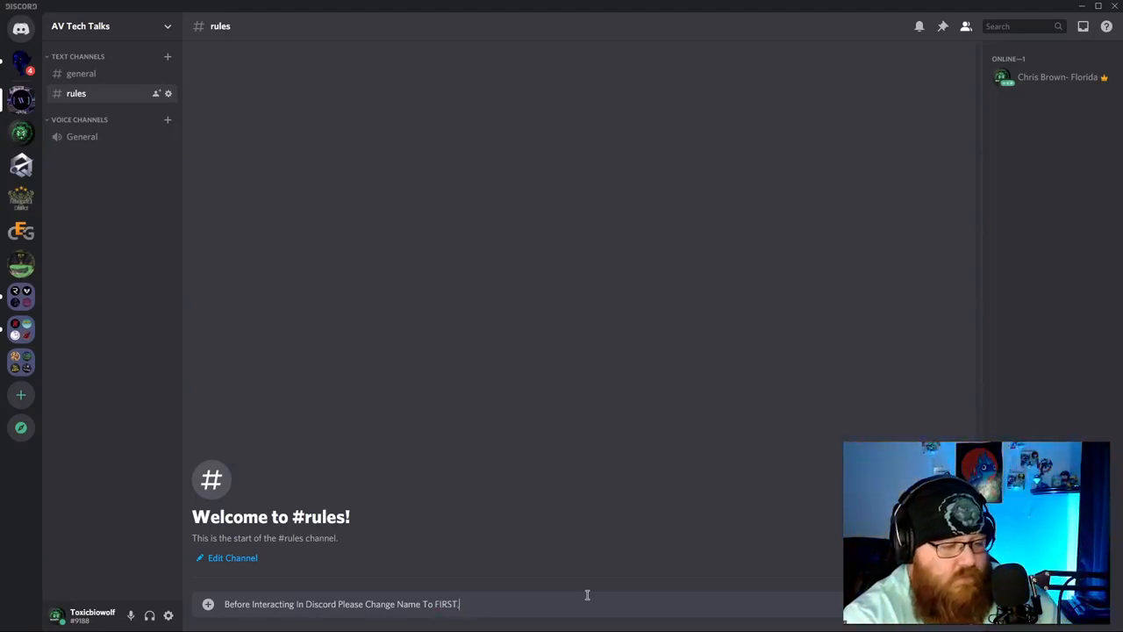
pyautogui.write(', LAST ')
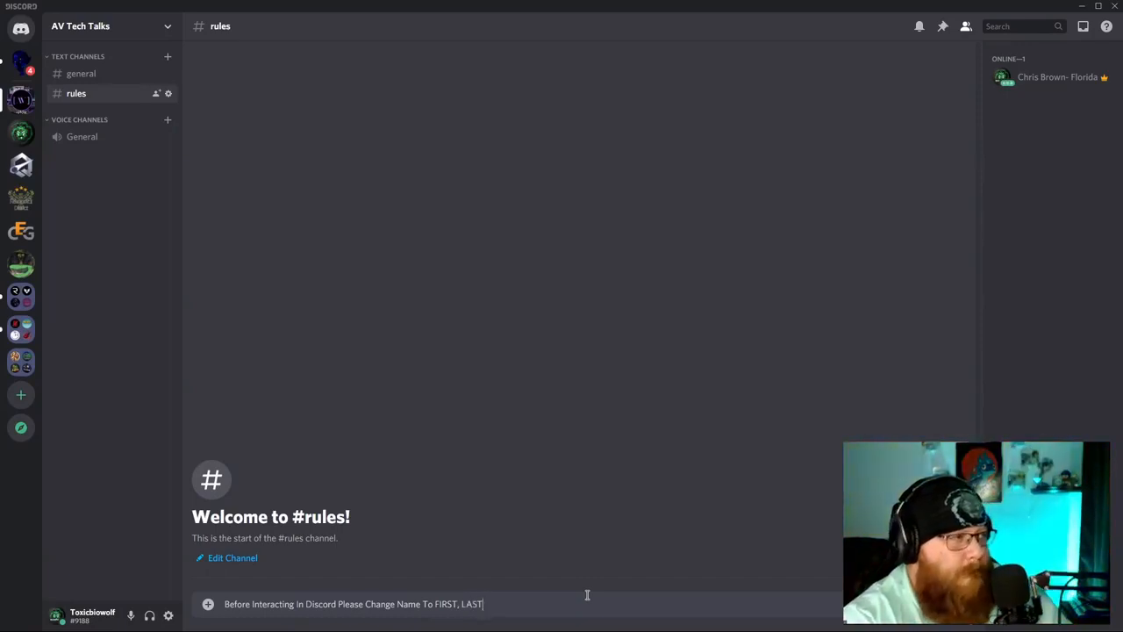
pyautogui.write('-')
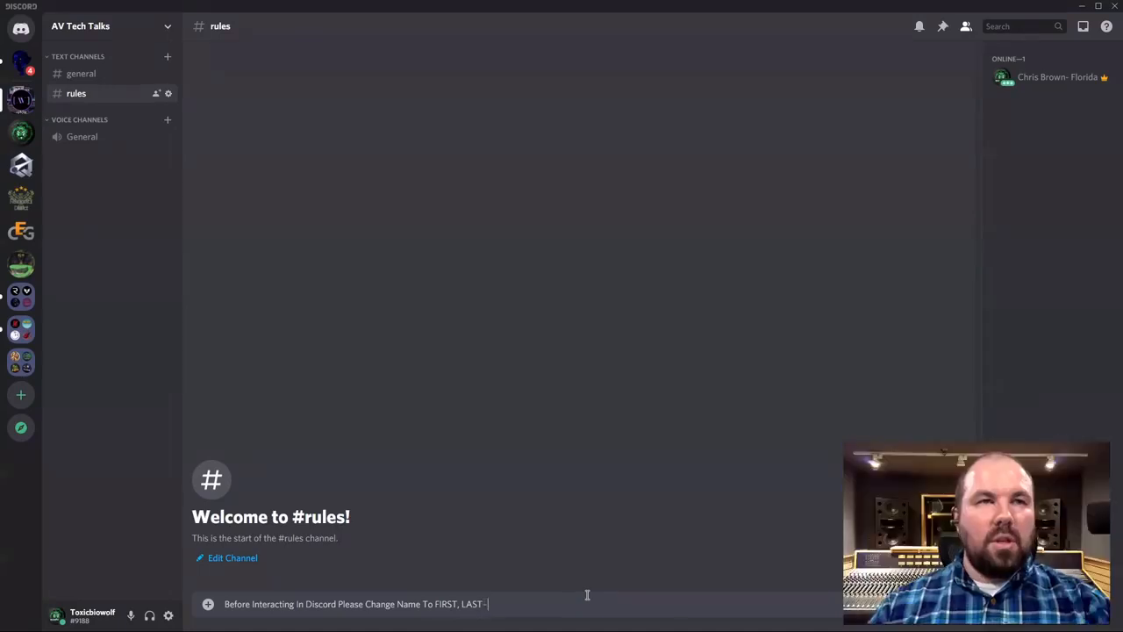
pyautogui.write(' LOCATAION')
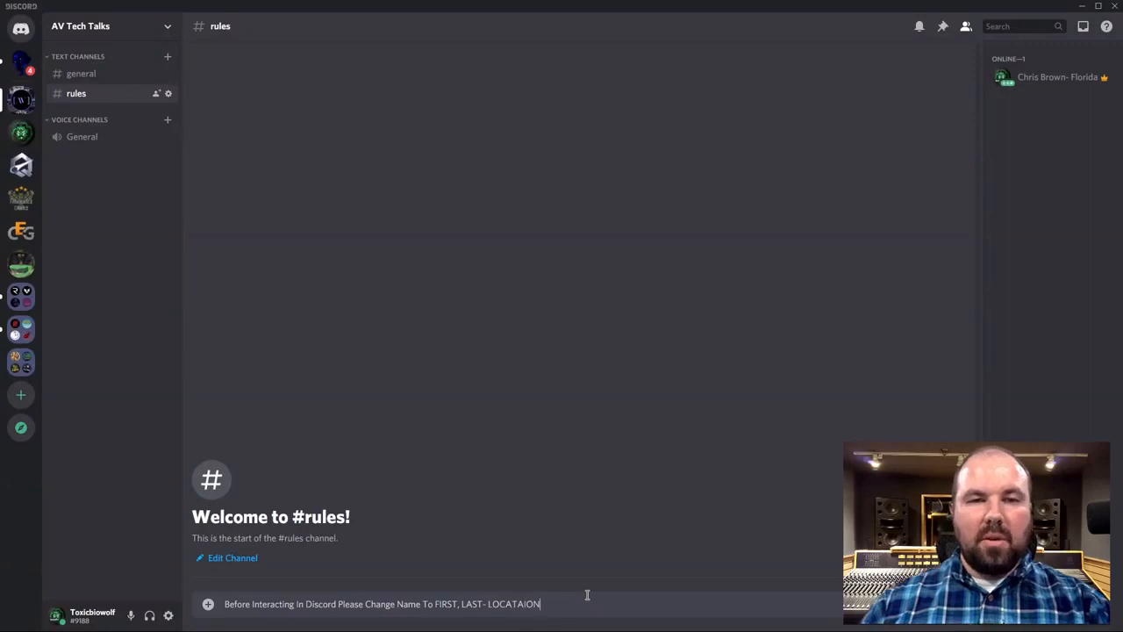
pyautogui.rightClick(518, 605)
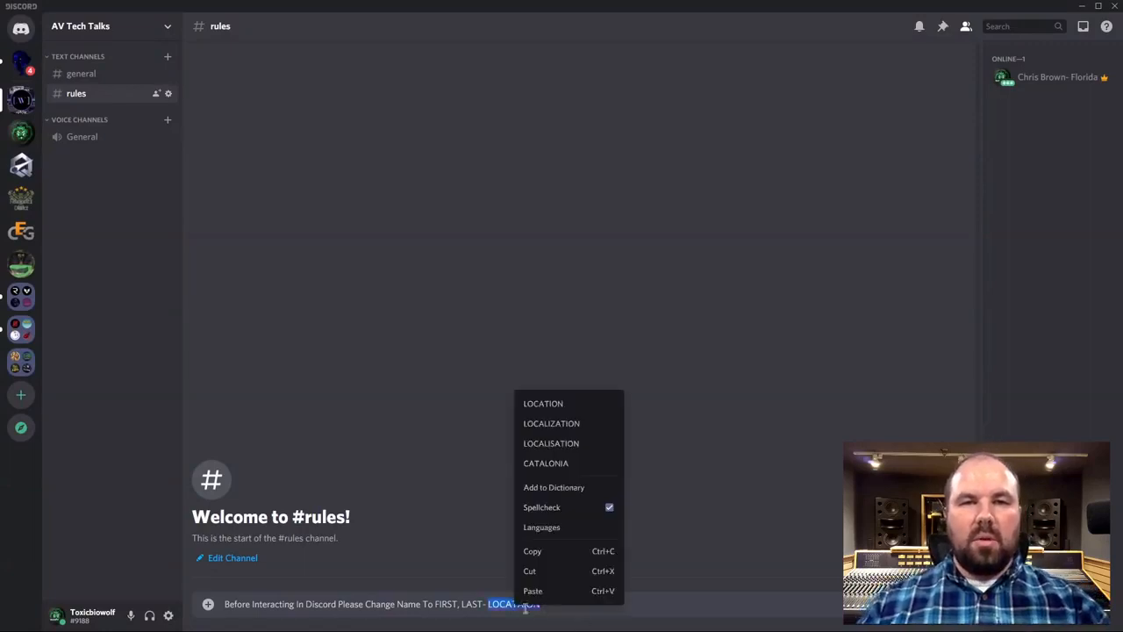
pyautogui.click(549, 403)
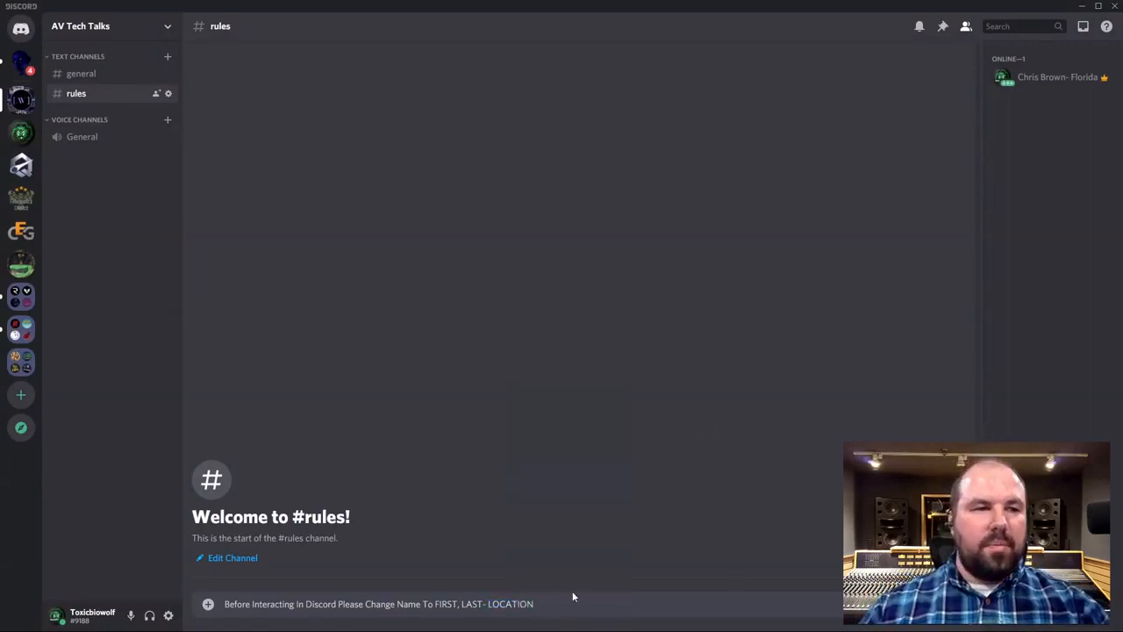
pyautogui.press('Return')
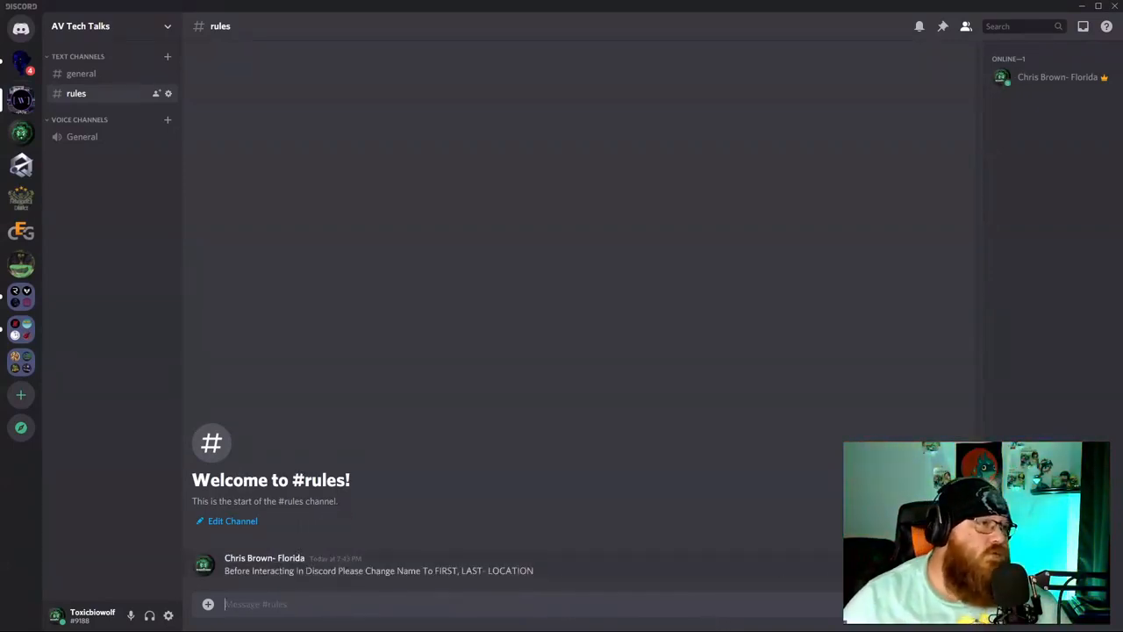
# Bring up the More options menu on the posted FIRST, LAST- LOCATION rule message.
pyautogui.click(956, 552)
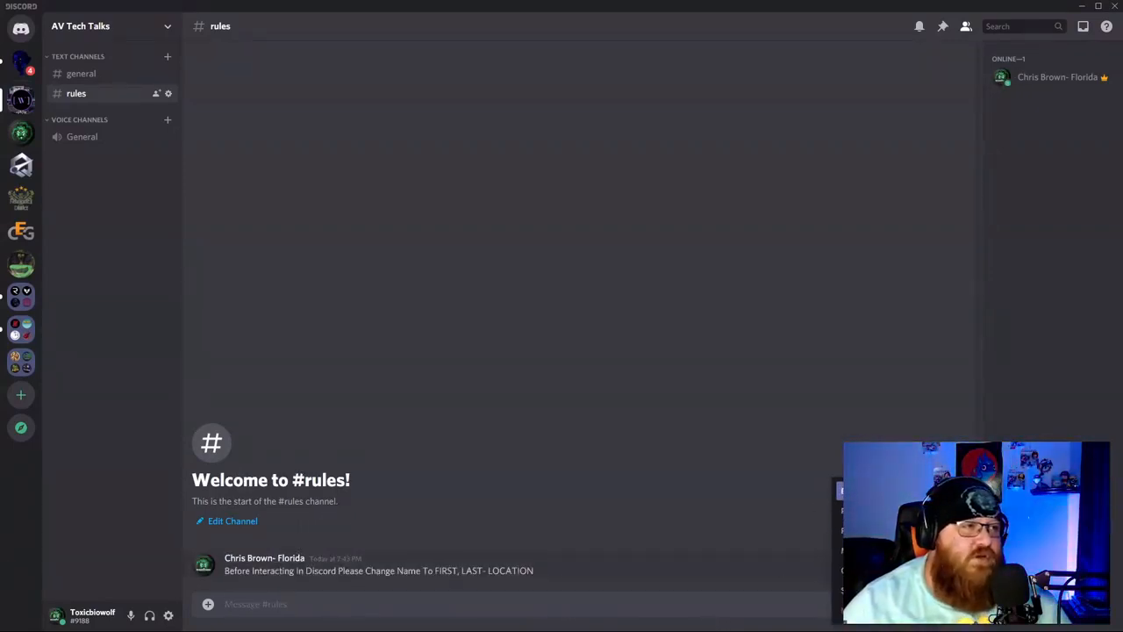
pyautogui.click(672, 527)
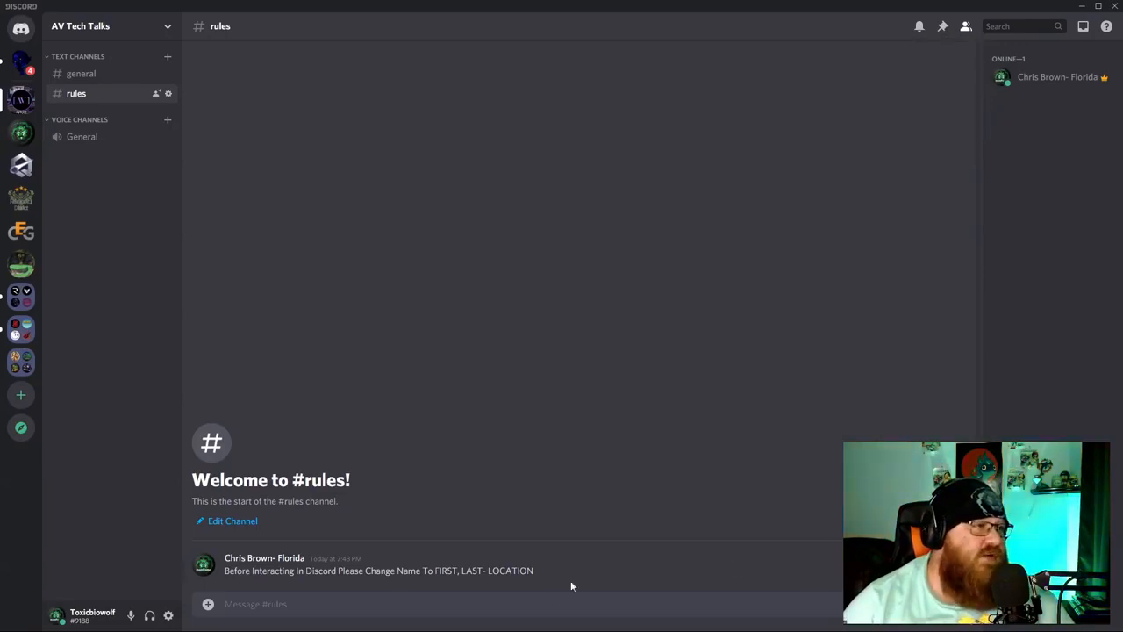
pyautogui.click(956, 551)
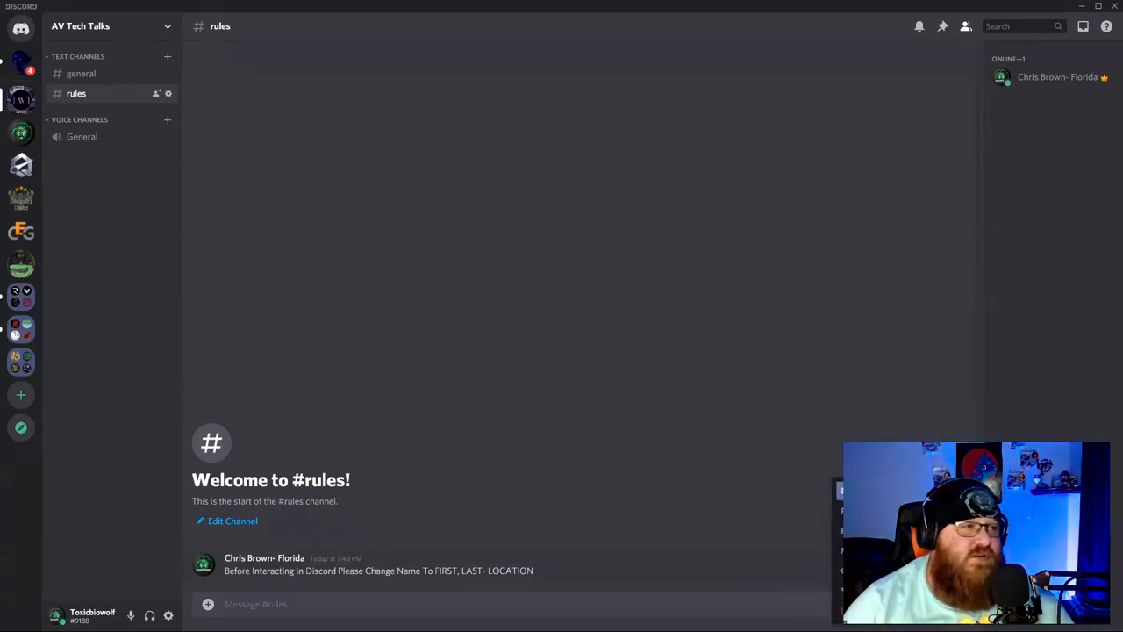
# Pin the rule message in #rules, confirming with 'Oh yeah. Pin it'.
pyautogui.click(878, 511)
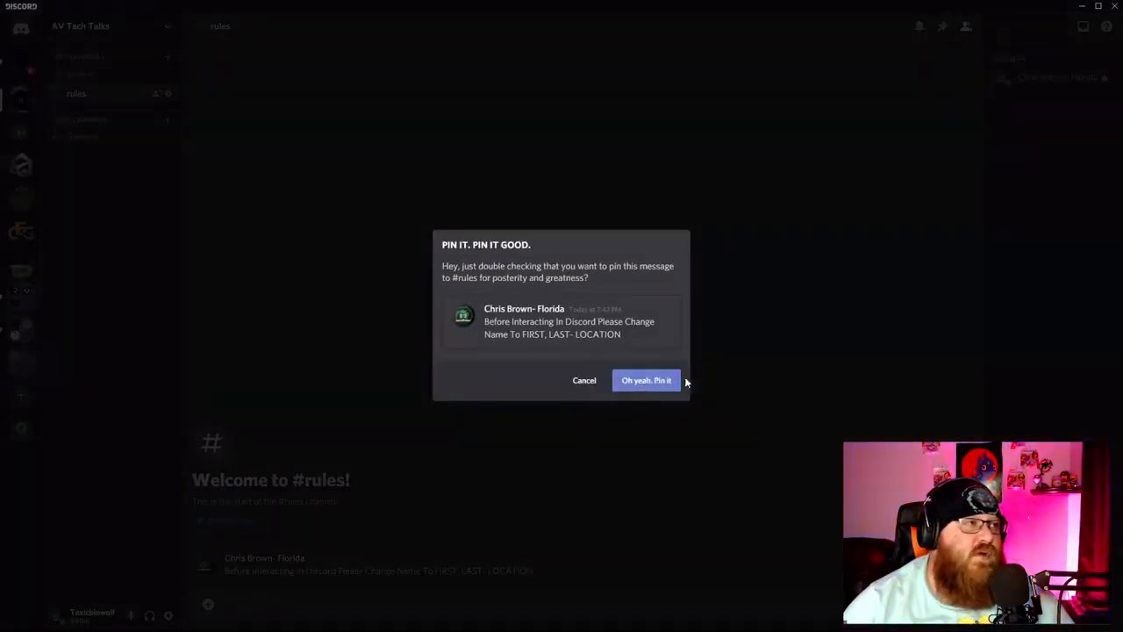
pyautogui.click(646, 381)
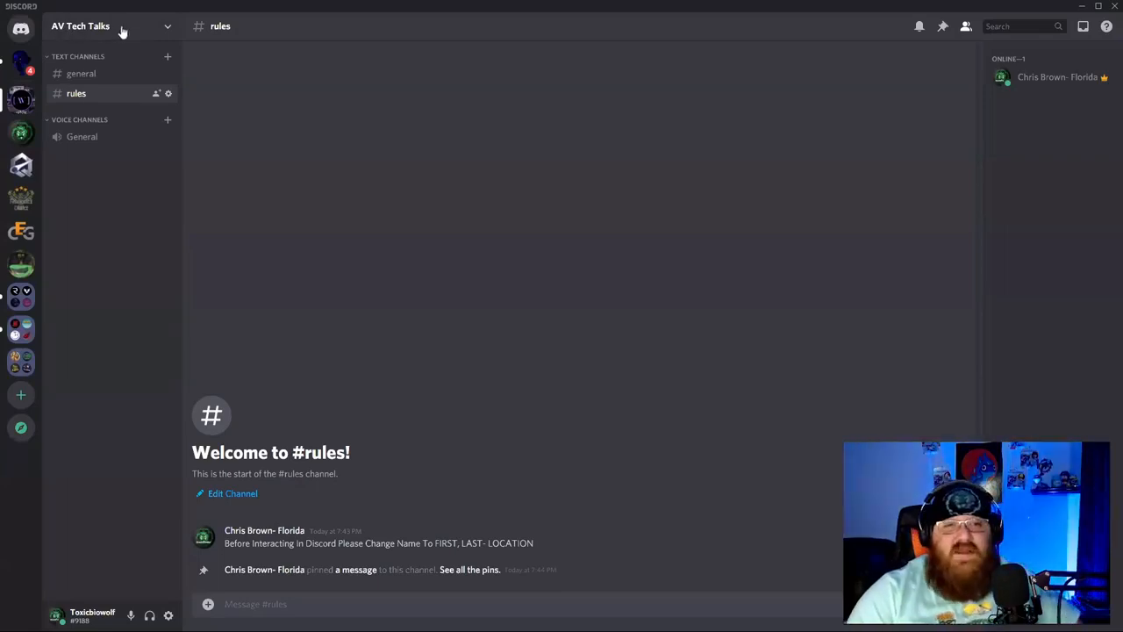
pyautogui.click(167, 30)
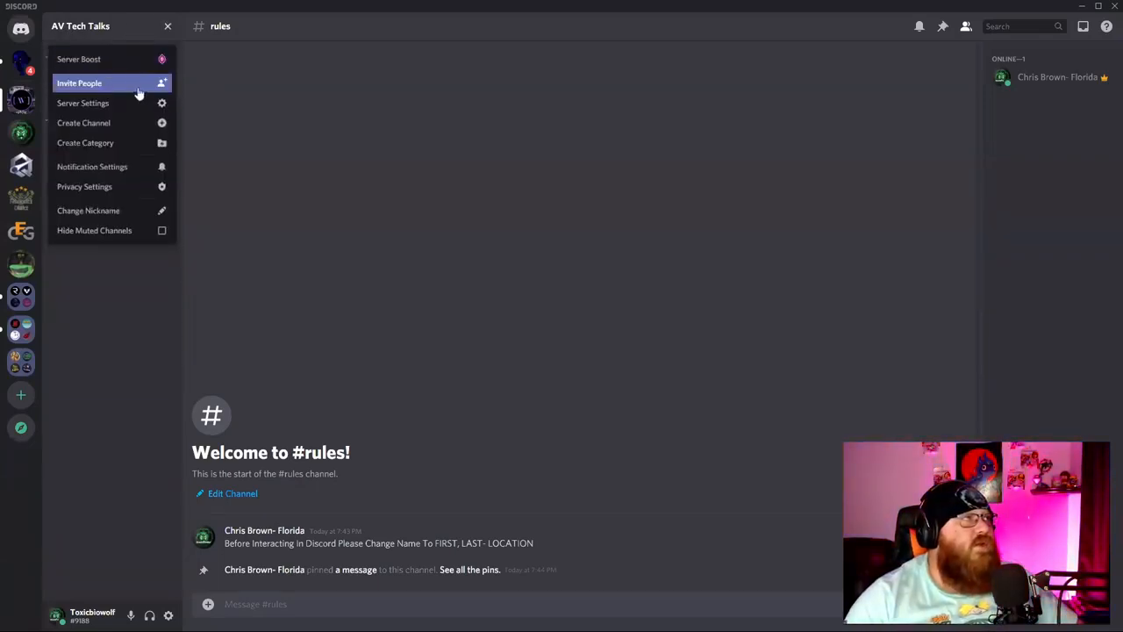
# Generate an AV Tech Talks invite link set to never expire with no use limit, and copy it.
pyautogui.click(165, 85)
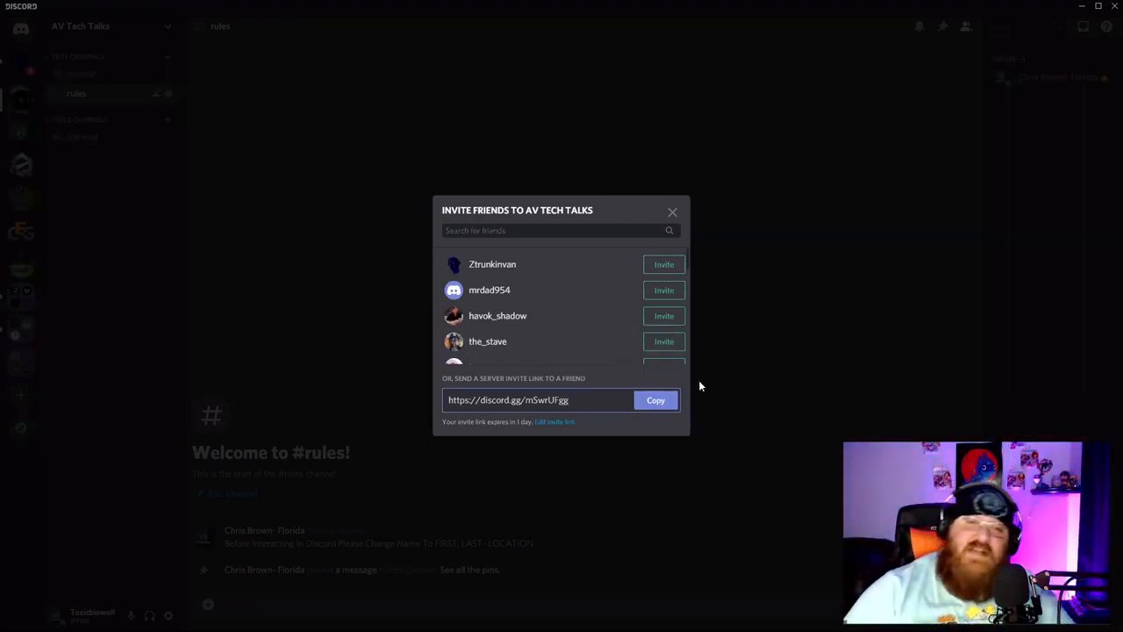
pyautogui.click(566, 422)
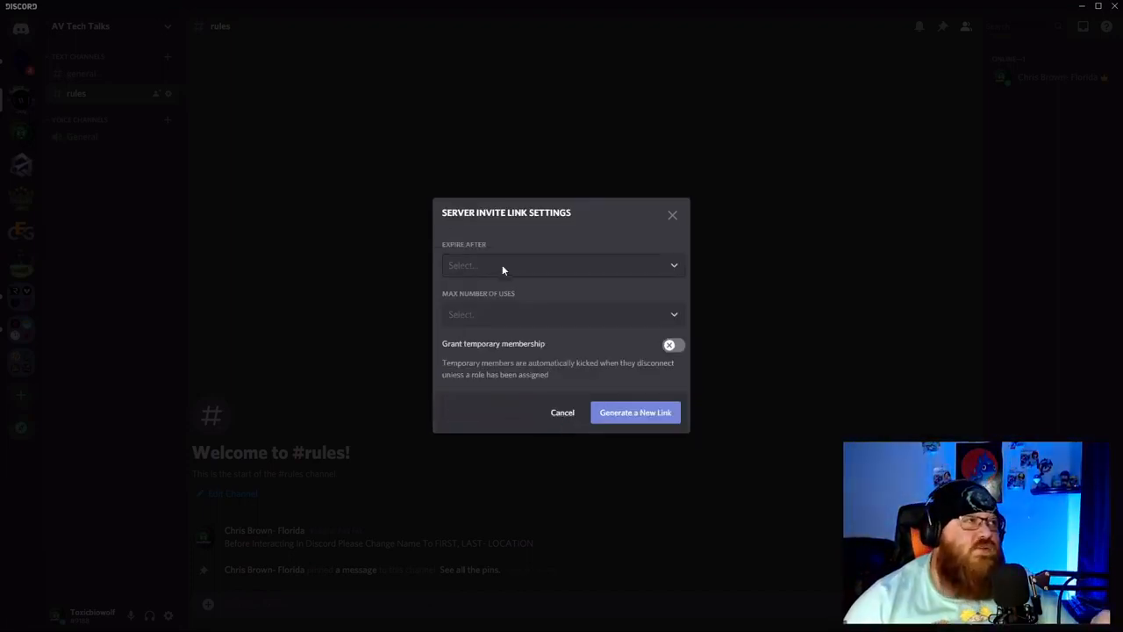
pyautogui.click(501, 266)
pyautogui.click(482, 403)
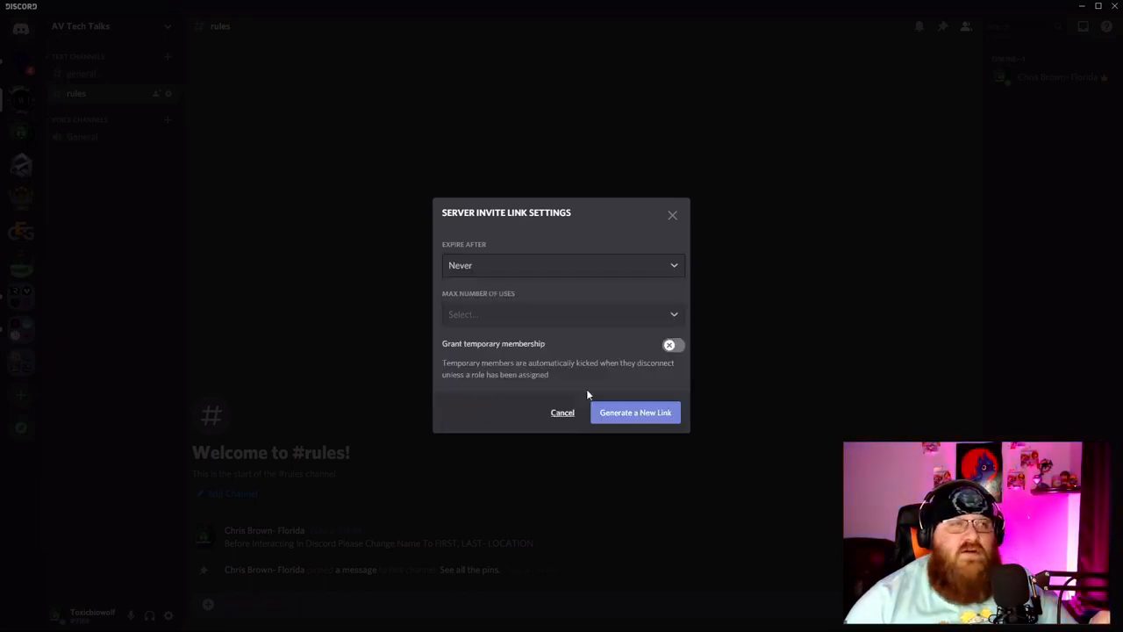
pyautogui.click(584, 315)
pyautogui.click(570, 334)
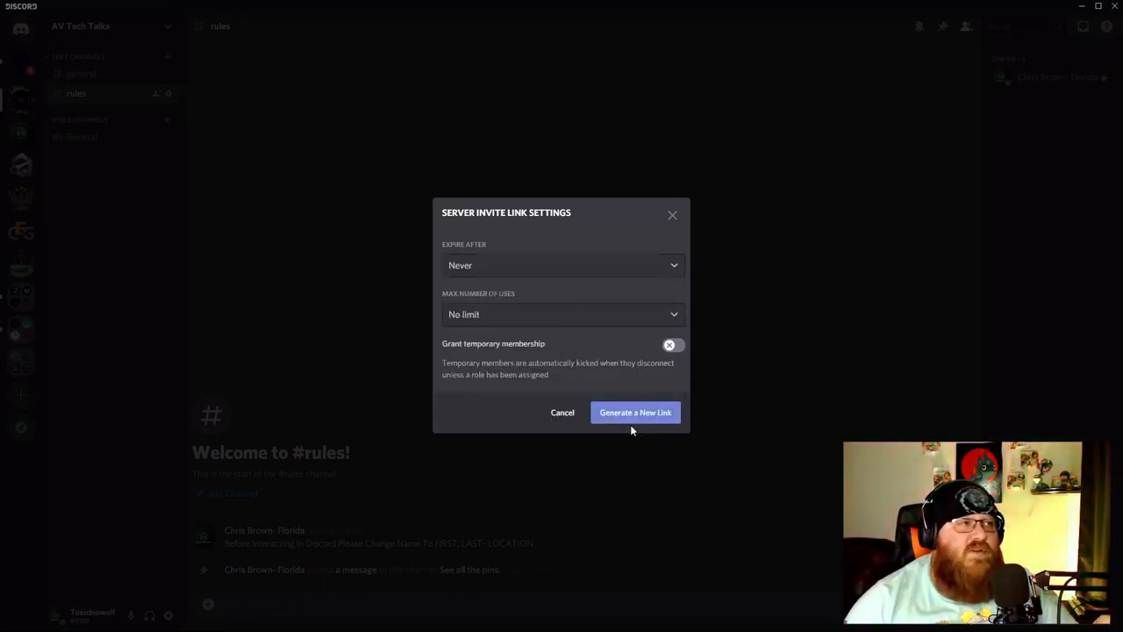
pyautogui.click(633, 414)
pyautogui.click(655, 407)
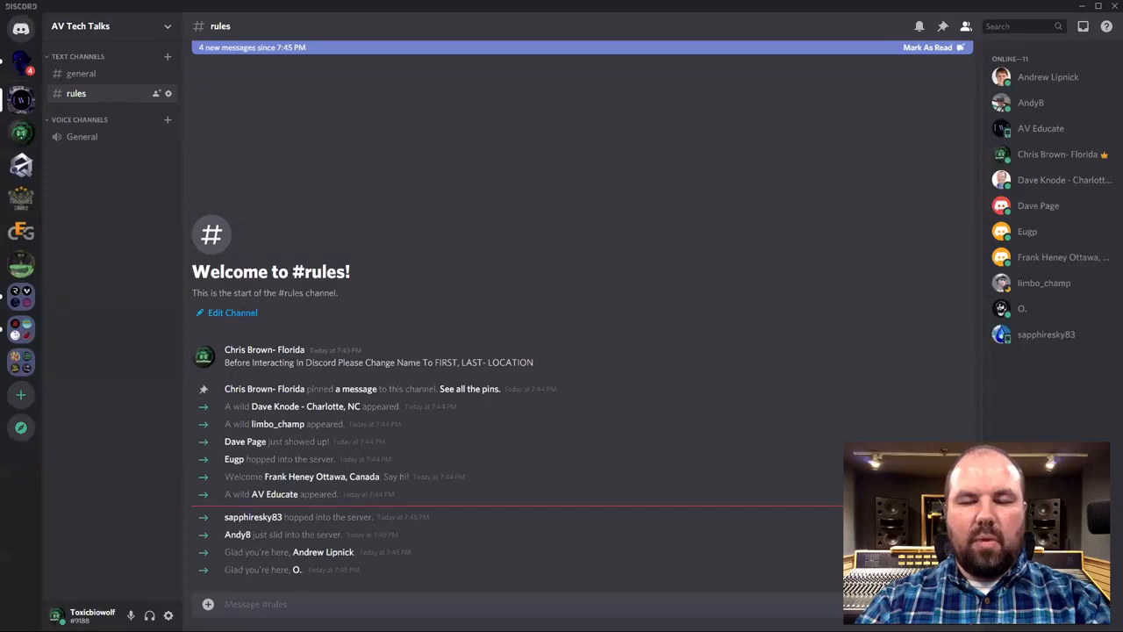
pyautogui.click(169, 615)
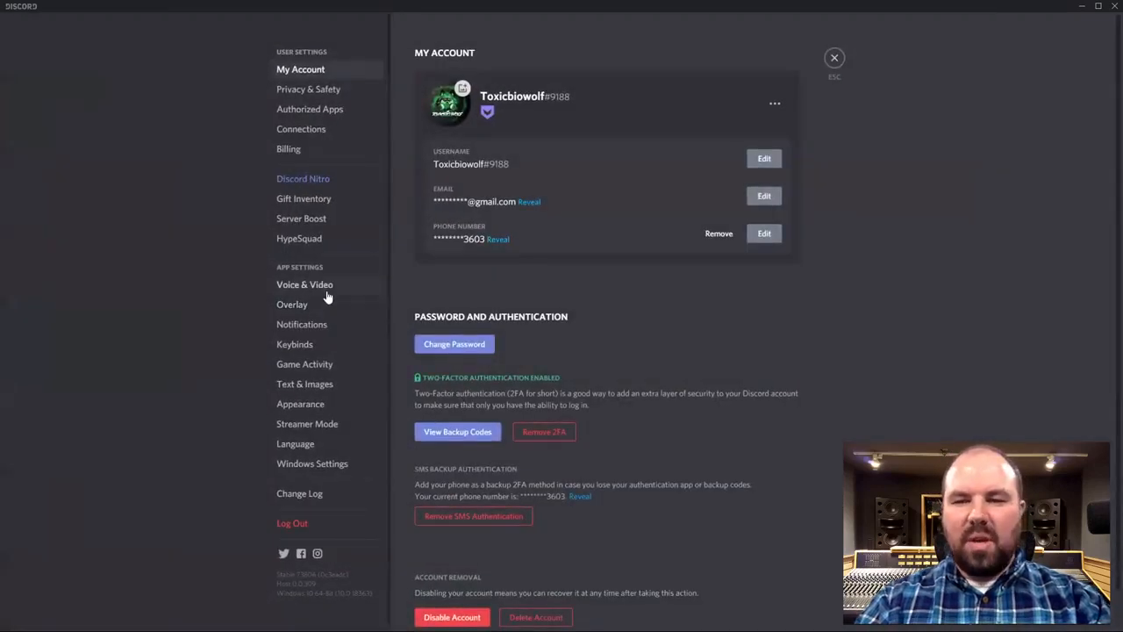
# Enable Streamer Mode in user settings and go back to #rules.
pyautogui.click(324, 290)
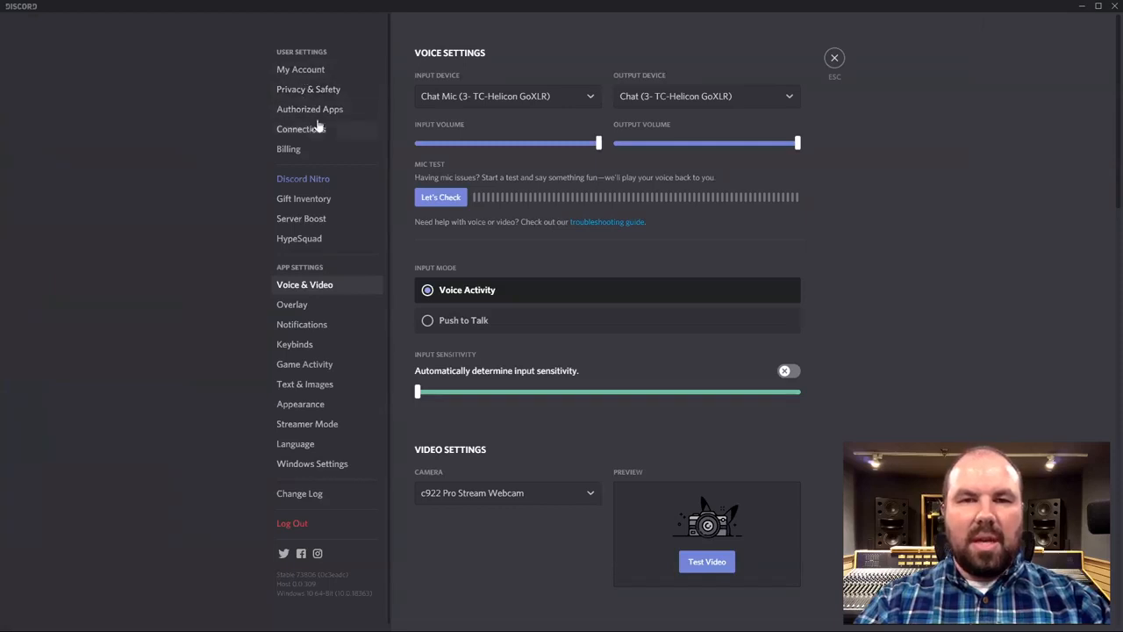
pyautogui.click(313, 464)
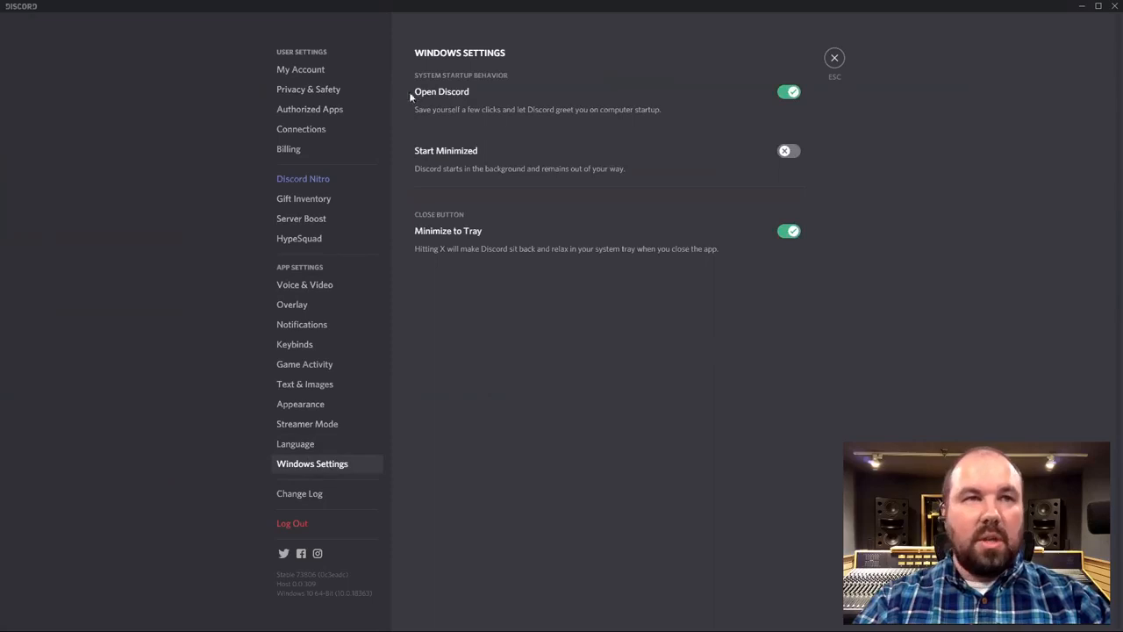
pyautogui.click(313, 430)
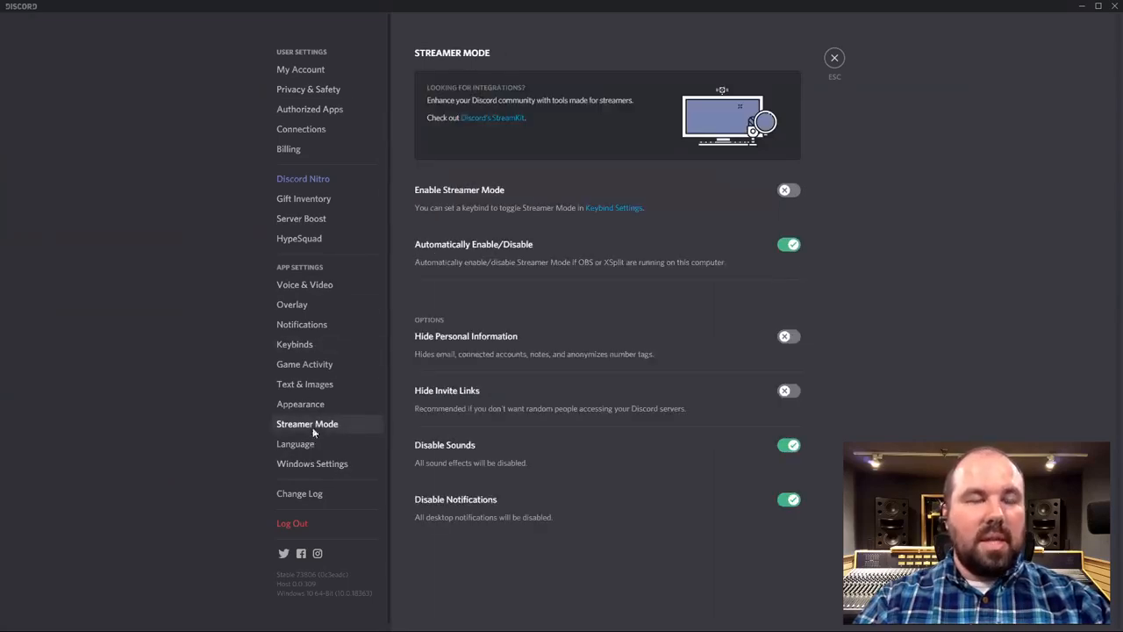
pyautogui.click(789, 190)
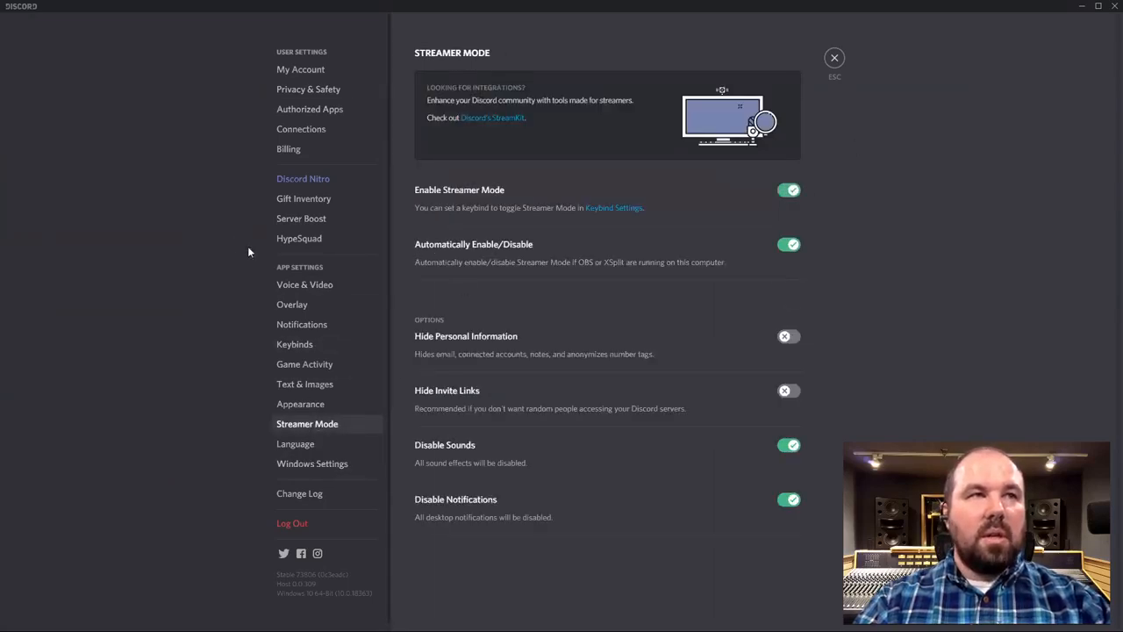
pyautogui.press('Escape')
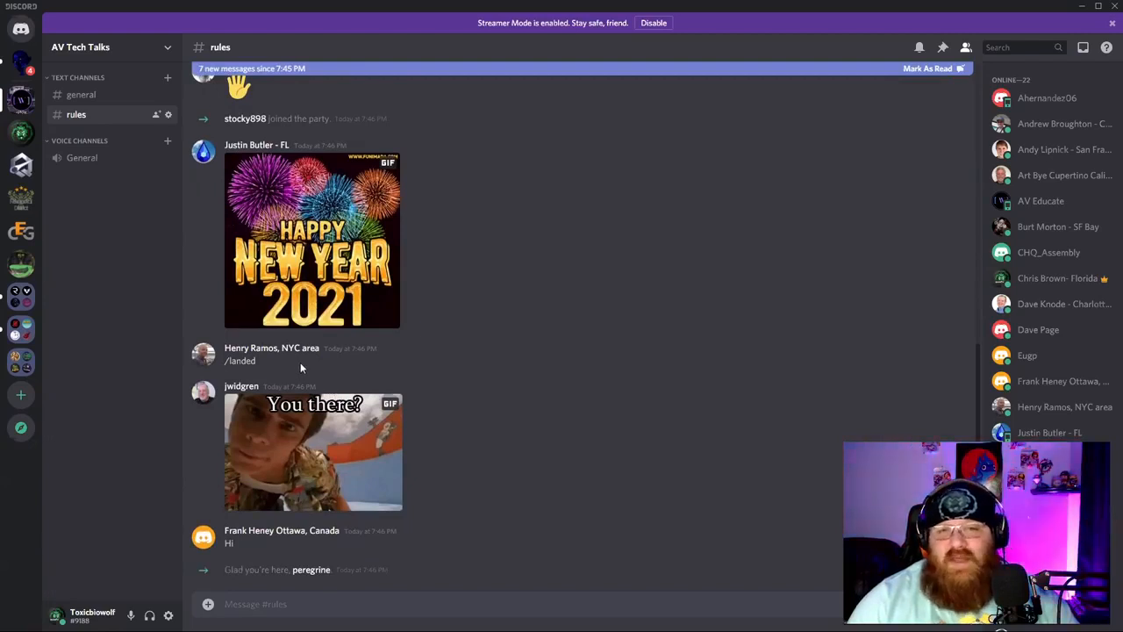
# Look over the #rules channel's permissions, then close the channel settings.
pyautogui.click(168, 114)
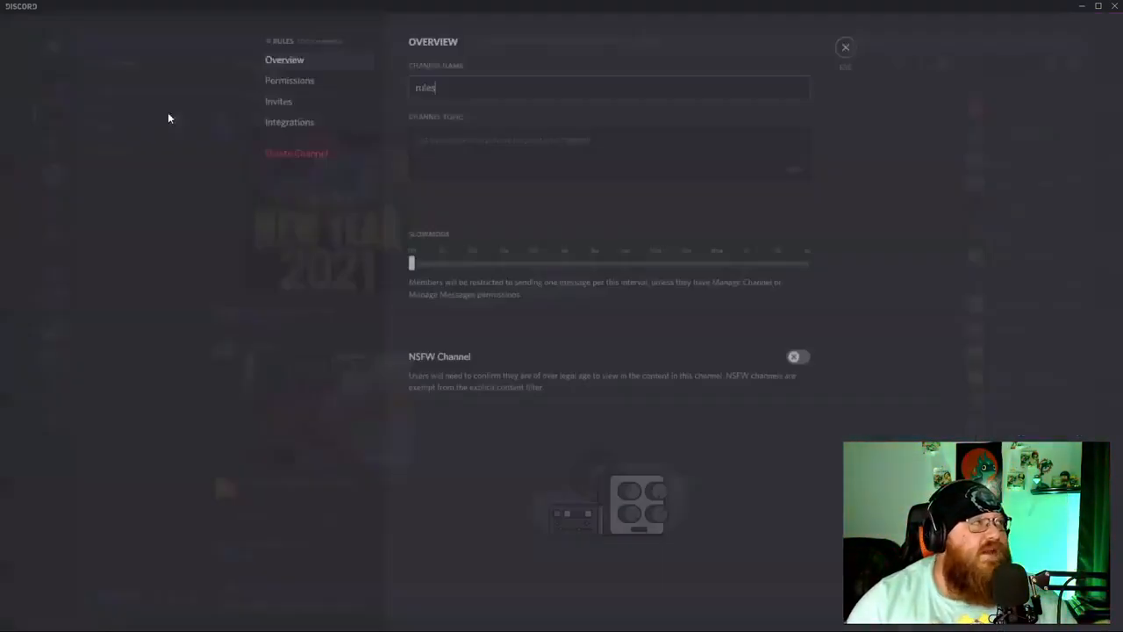
pyautogui.click(321, 93)
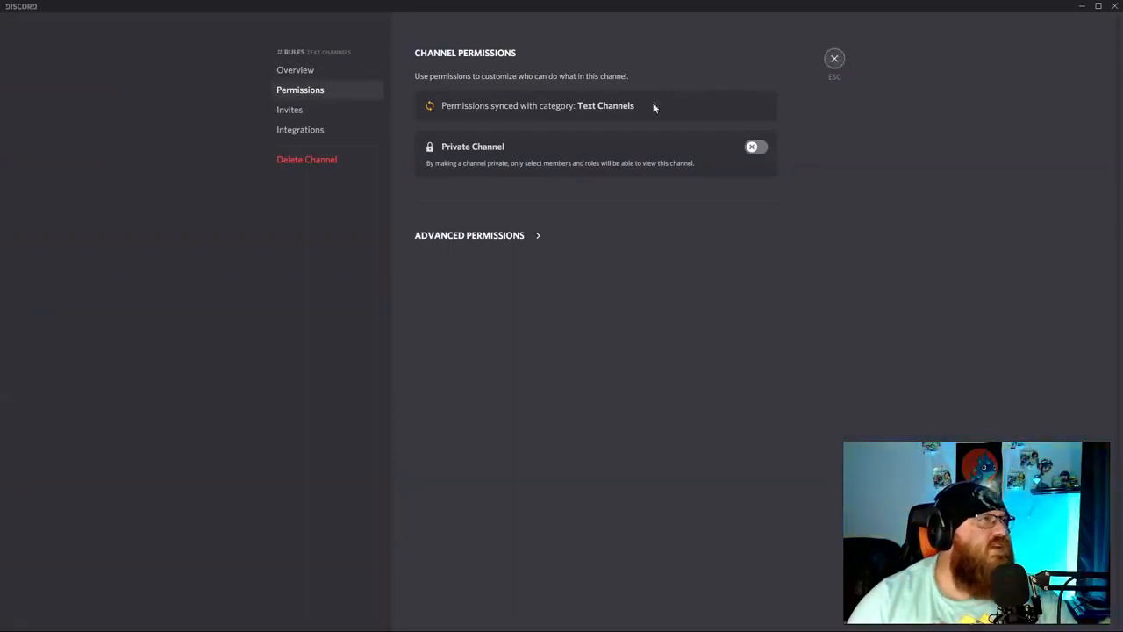
pyautogui.press('Escape')
# Turn Streamer Mode off from the server settings and close them.
pyautogui.click(168, 47)
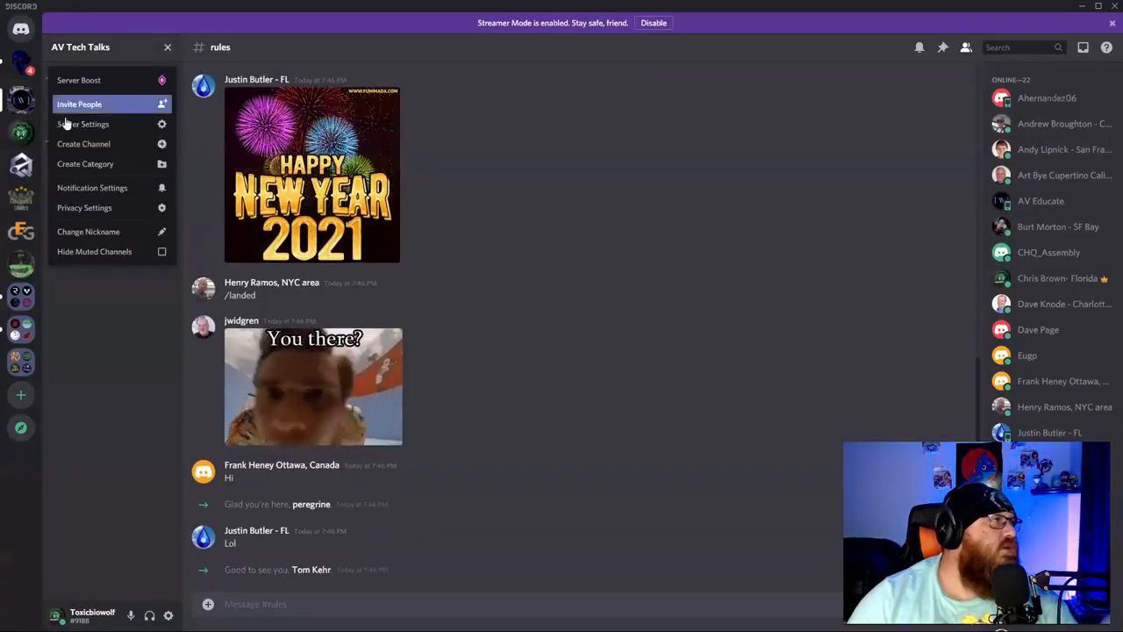
pyautogui.click(121, 126)
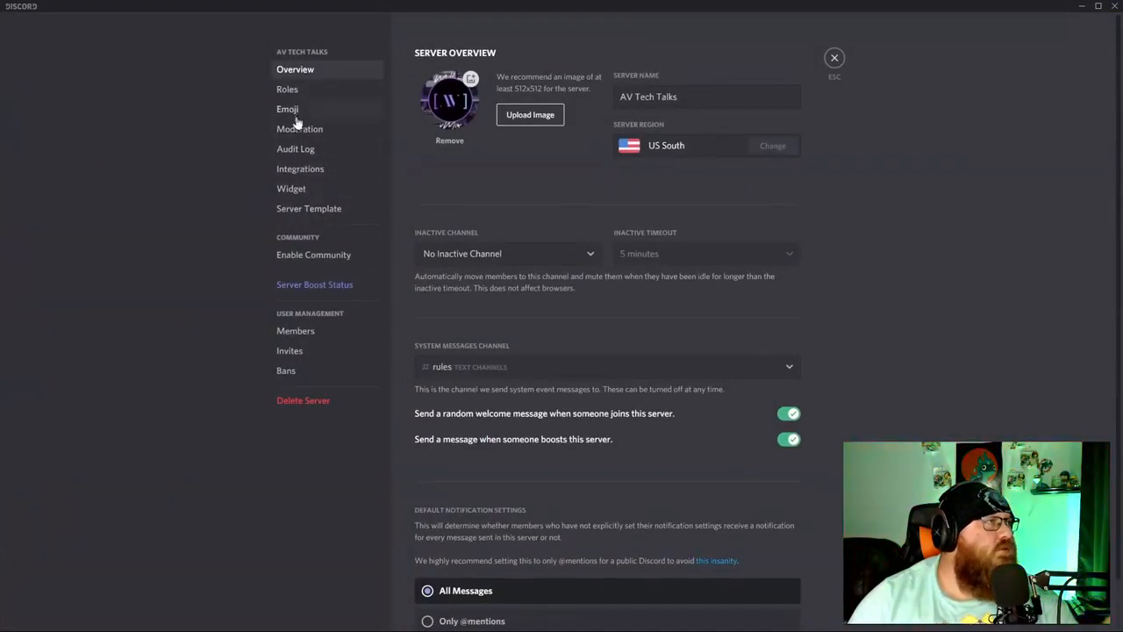
pyautogui.click(299, 89)
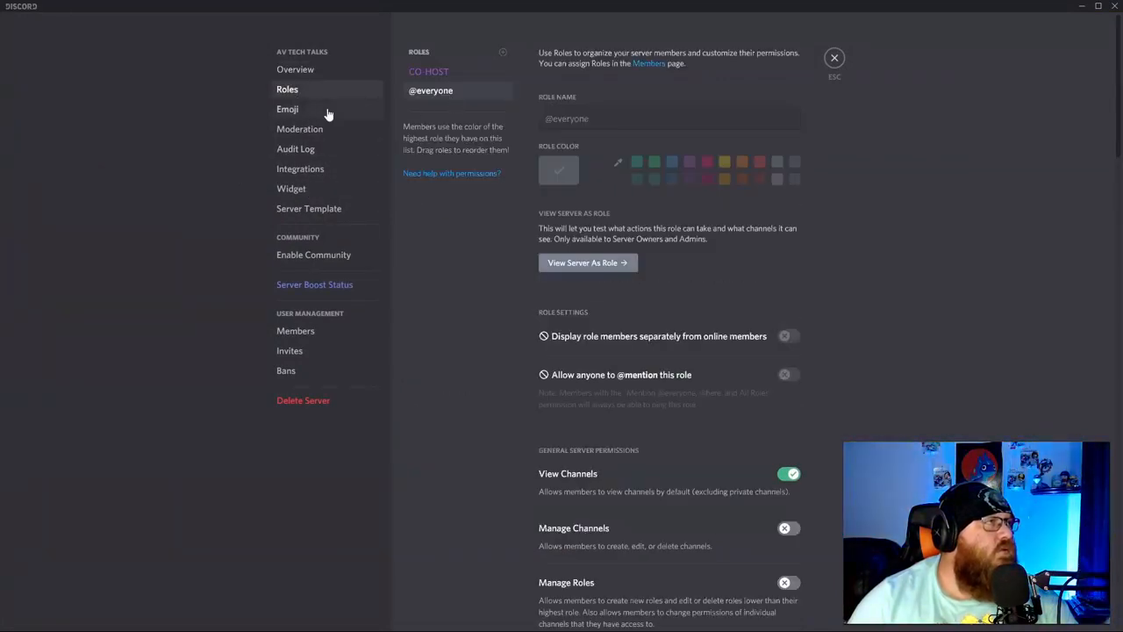
pyautogui.click(316, 112)
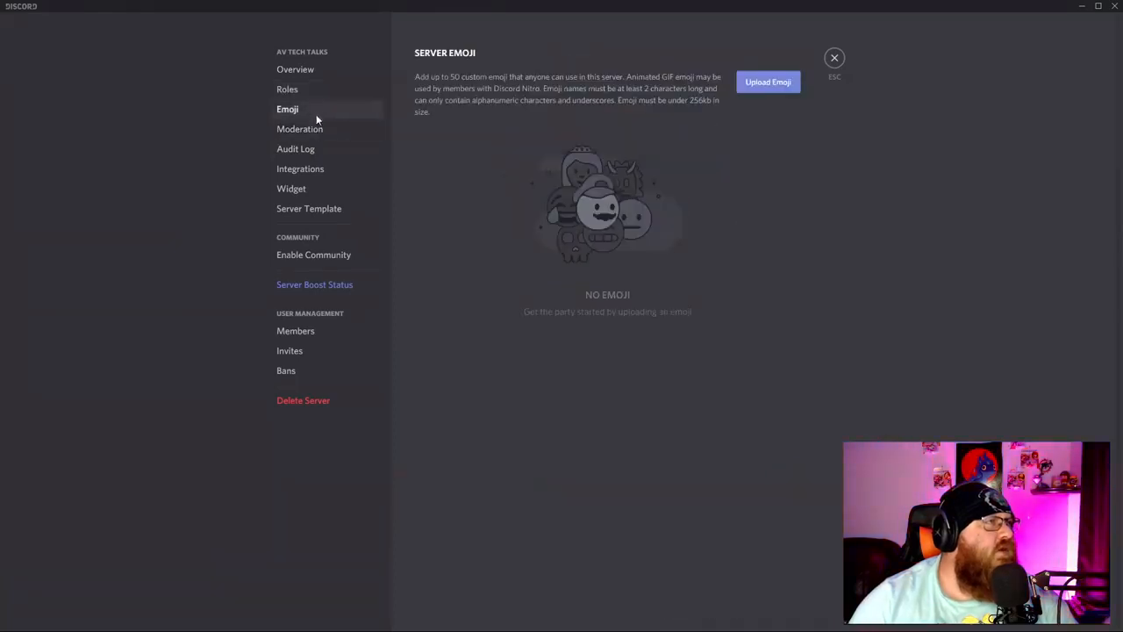
pyautogui.click(318, 132)
pyautogui.click(602, 203)
pyautogui.click(789, 190)
pyautogui.click(834, 62)
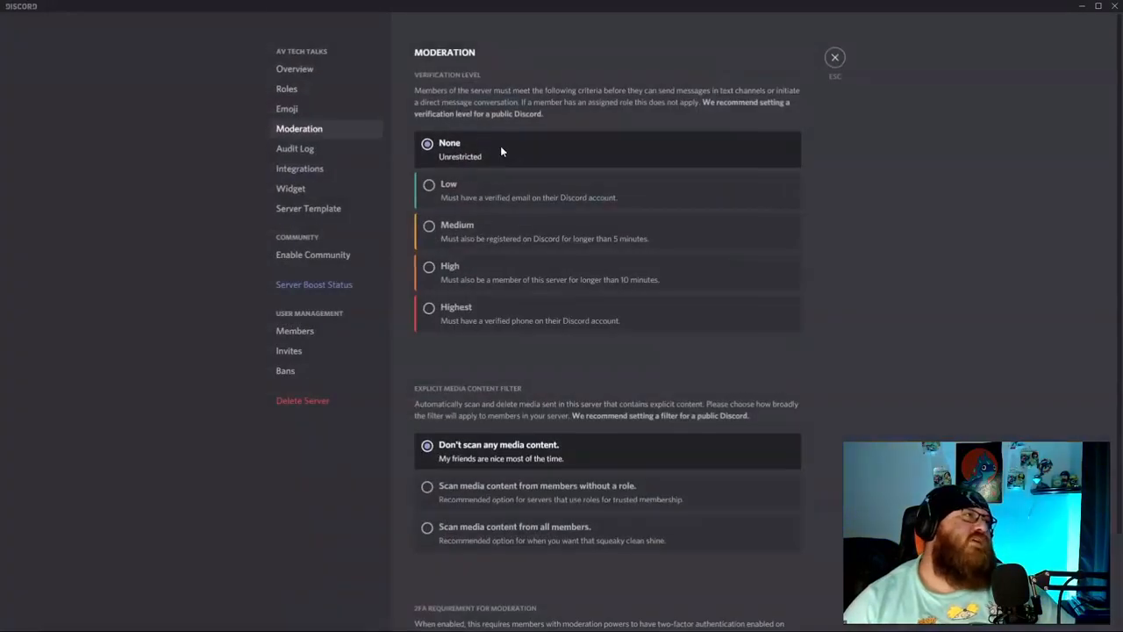
pyautogui.click(835, 57)
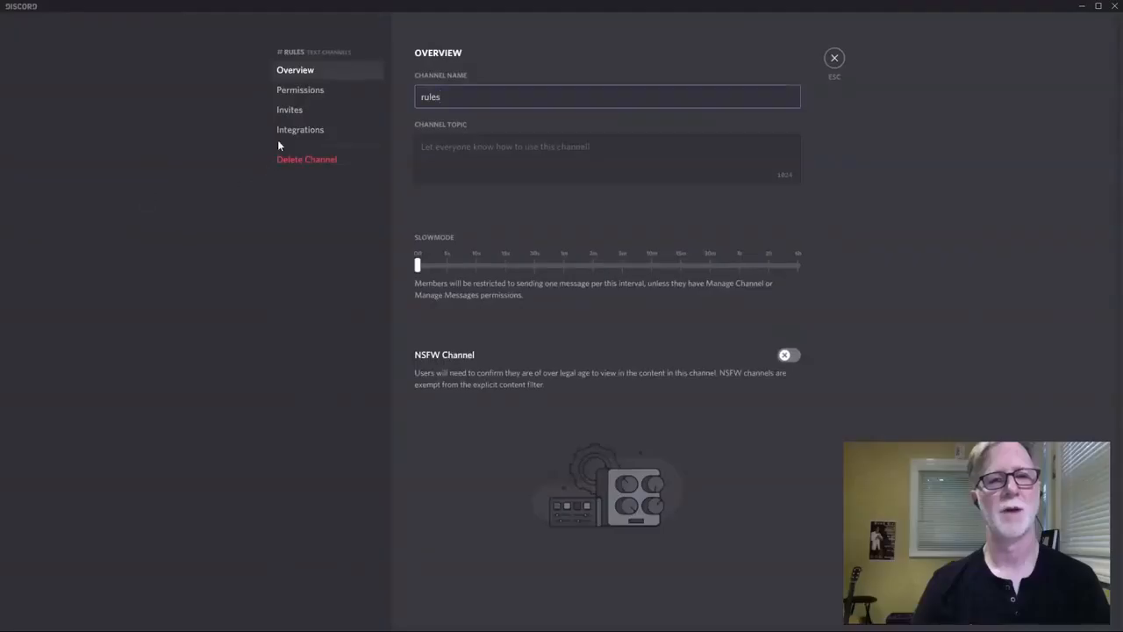
# Review the #rules channel's permissions and invites, then close its settings.
pyautogui.click(300, 90)
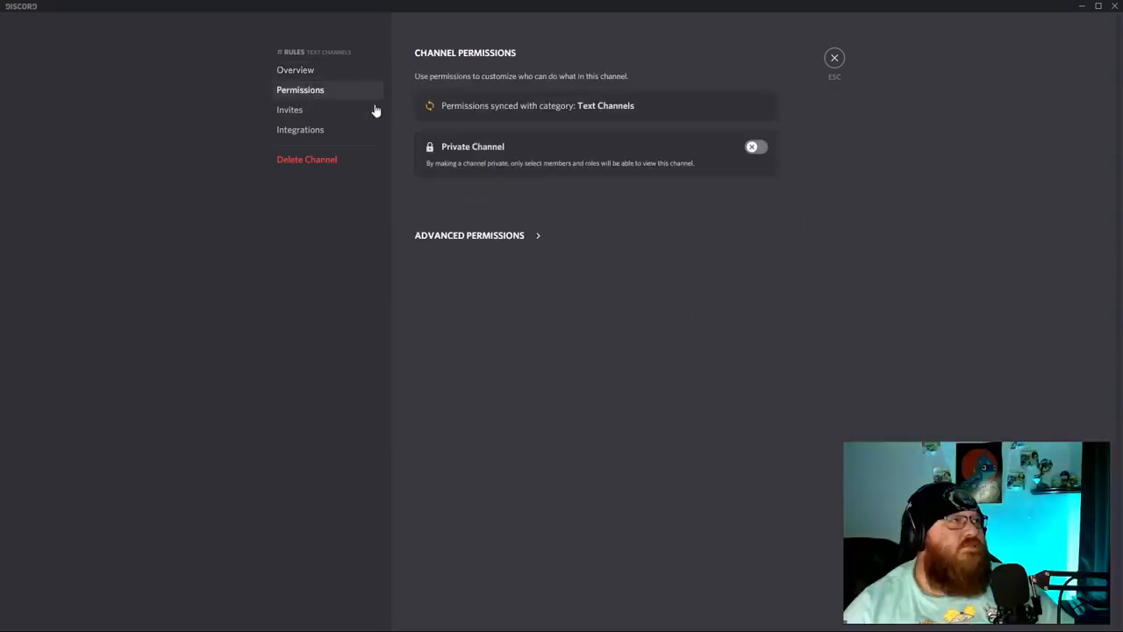
pyautogui.click(338, 109)
pyautogui.click(352, 70)
pyautogui.click(835, 58)
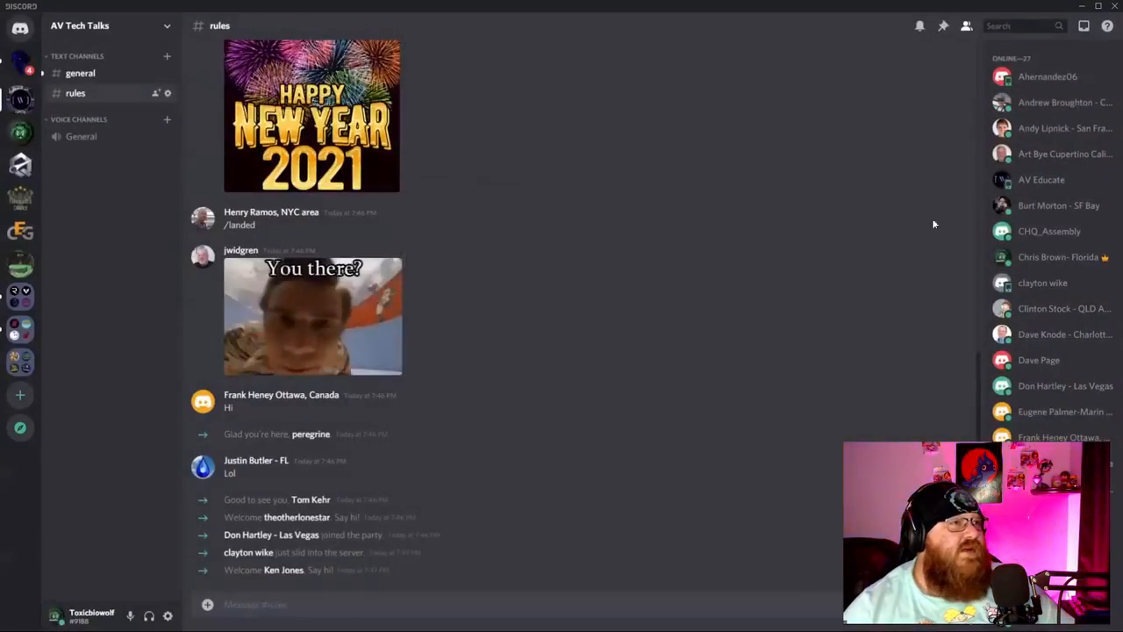
pyautogui.rightClick(1056, 203)
pyautogui.click(698, 187)
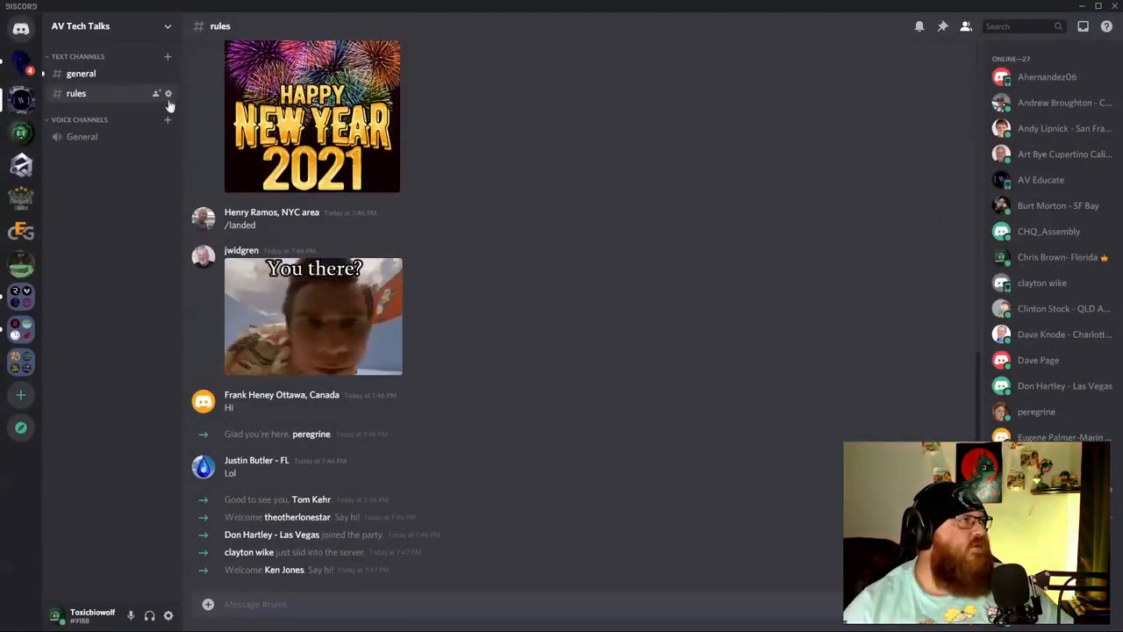
pyautogui.click(169, 28)
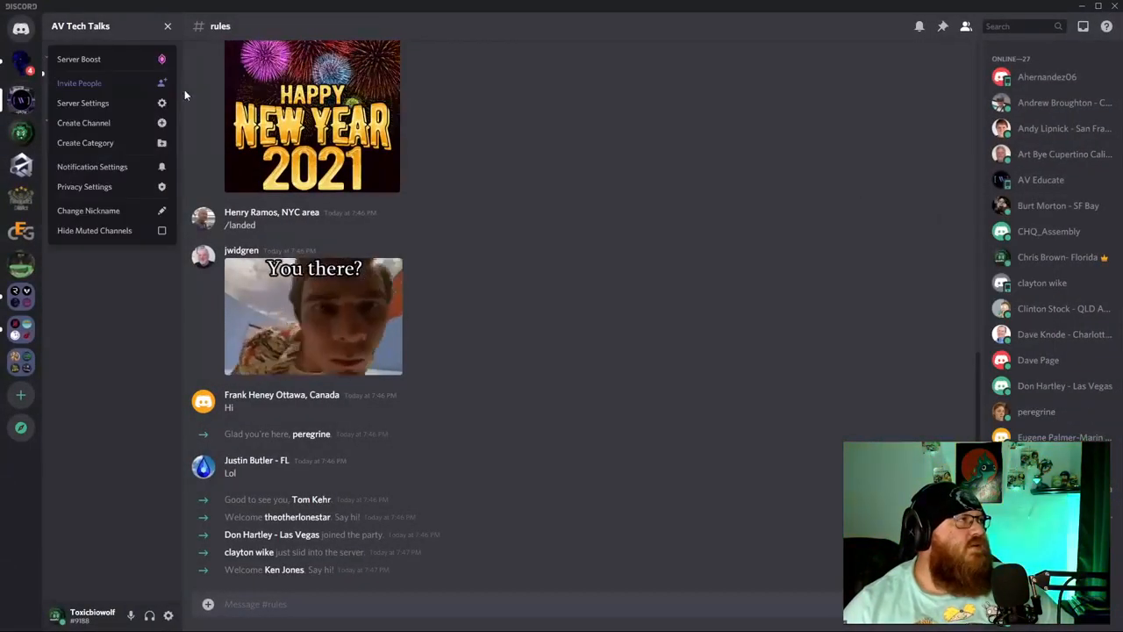
pyautogui.click(167, 26)
pyautogui.rightClick(101, 98)
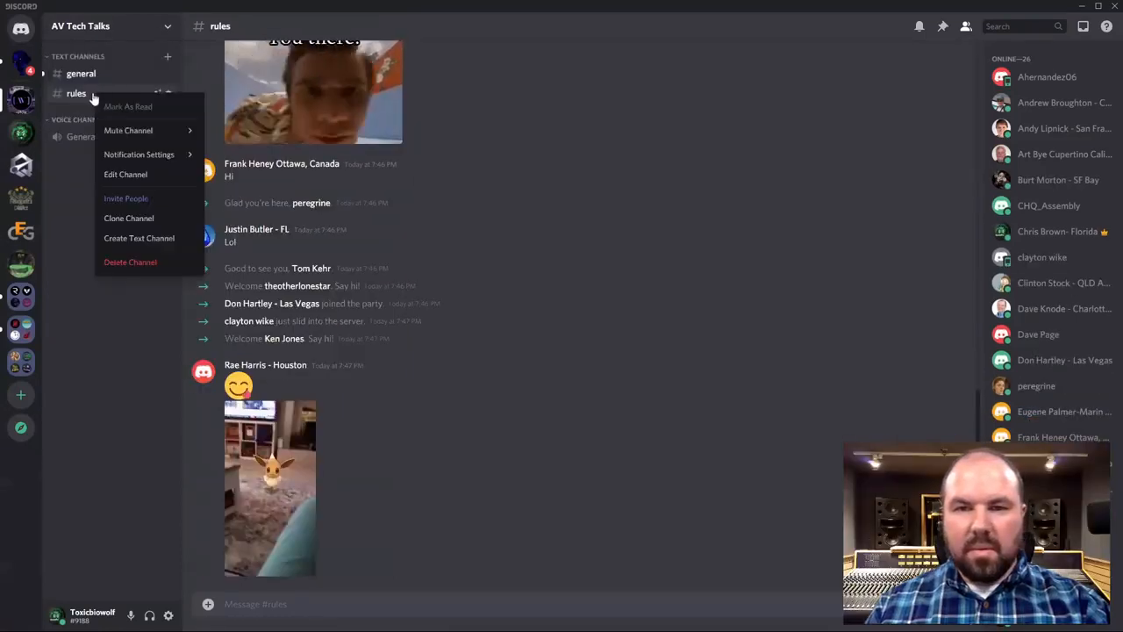
pyautogui.click(138, 174)
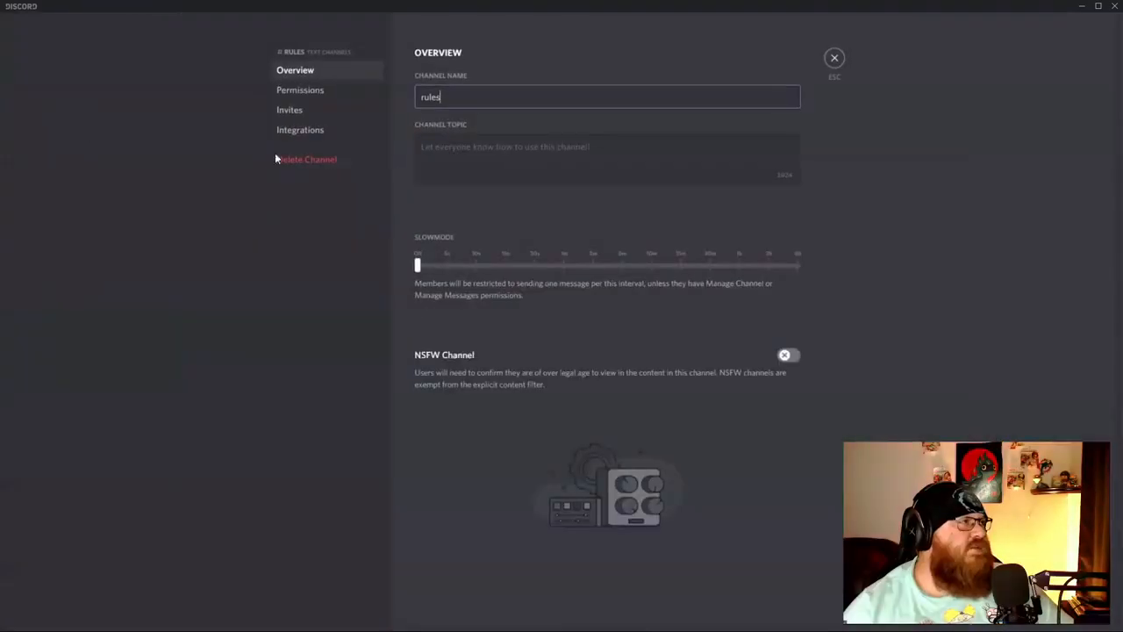
pyautogui.click(292, 93)
pyautogui.click(504, 235)
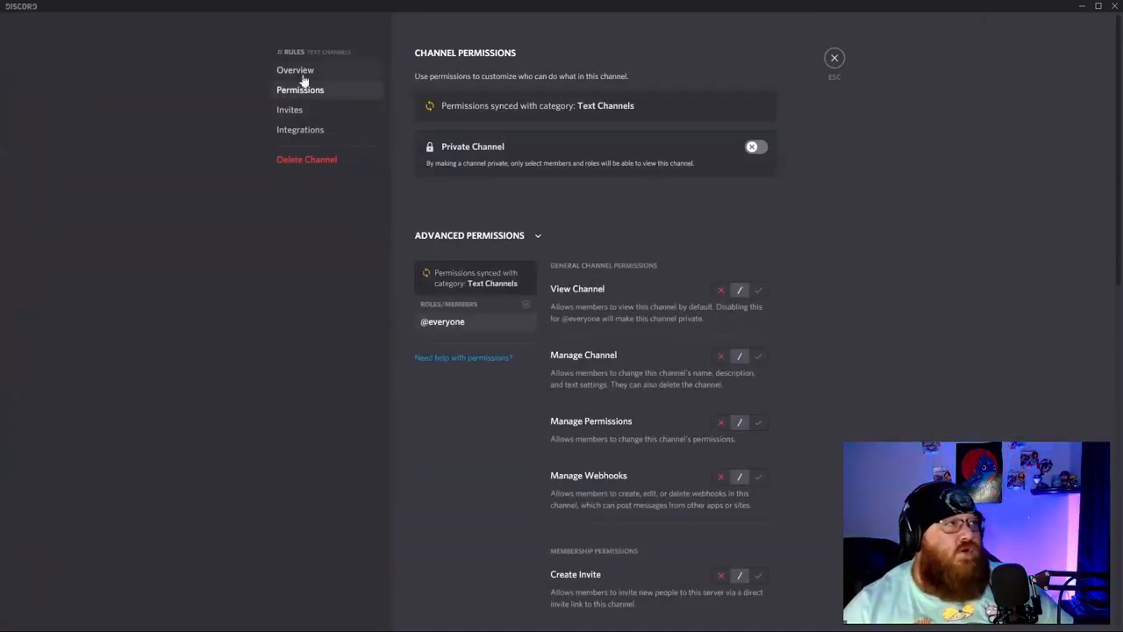
pyautogui.scroll(-5, 615, 360)
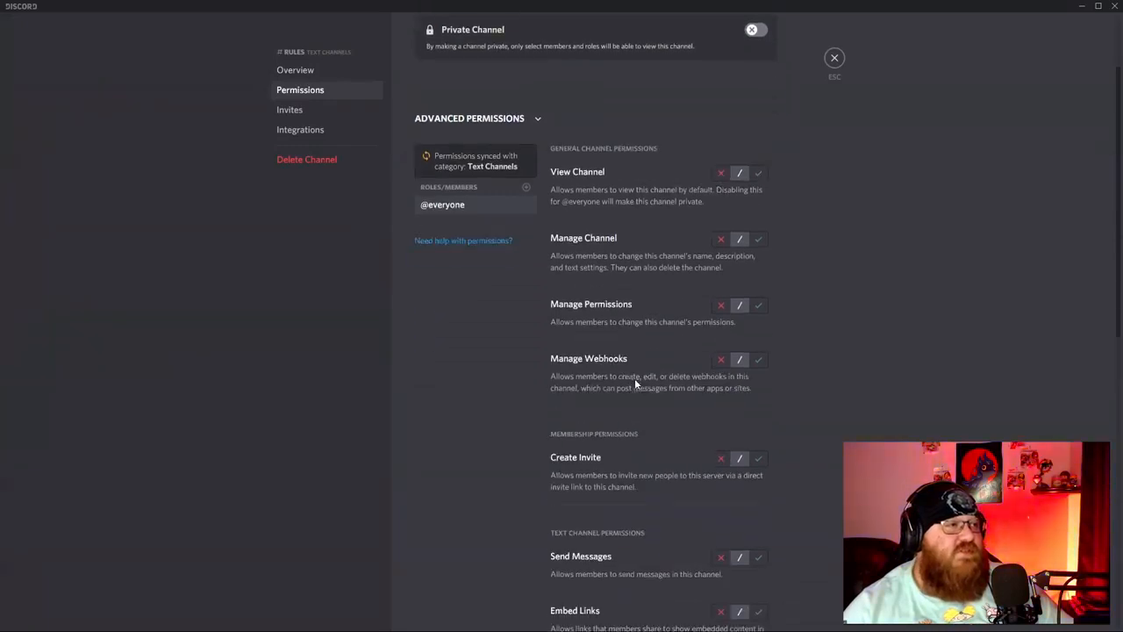
pyautogui.scroll(5, 741, 369)
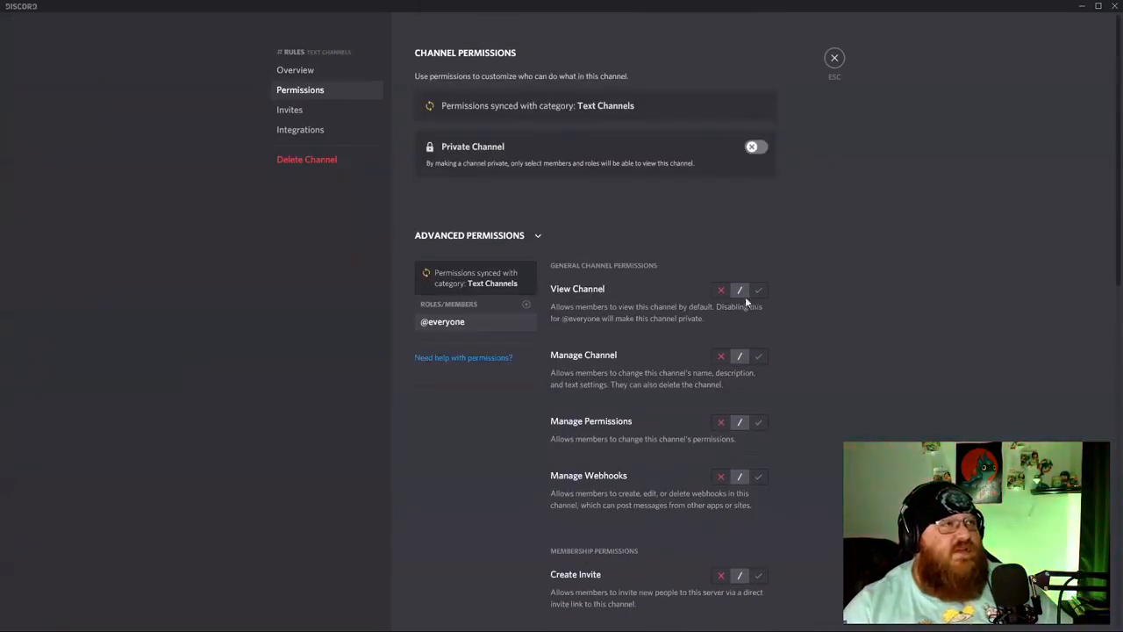
pyautogui.scroll(-4, 737, 294)
pyautogui.scroll(-10, 736, 301)
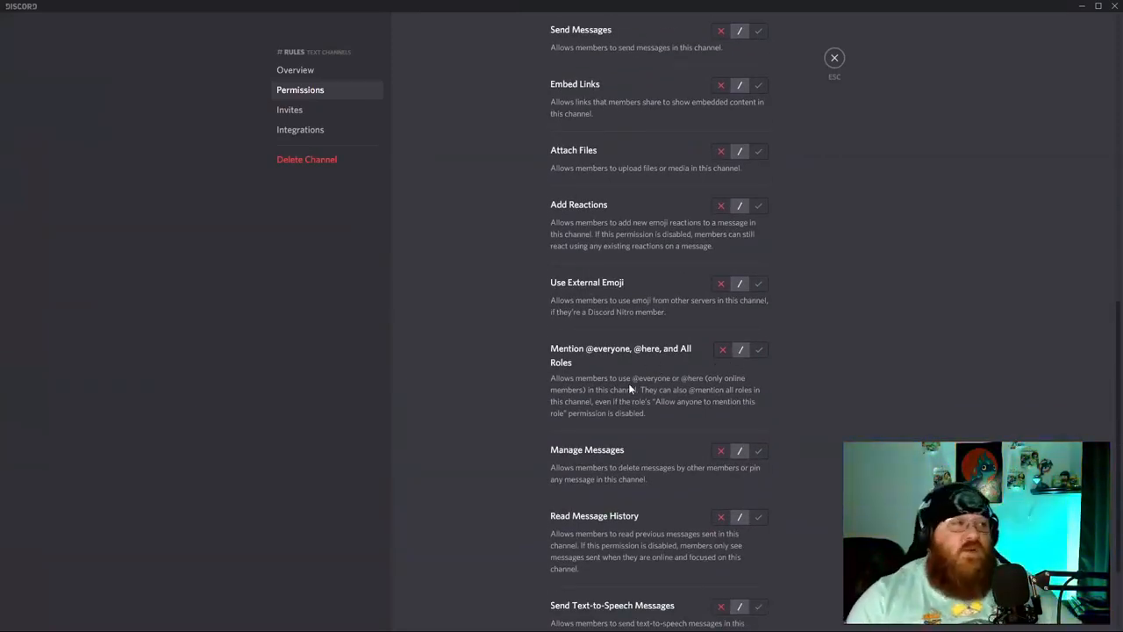
pyautogui.click(759, 519)
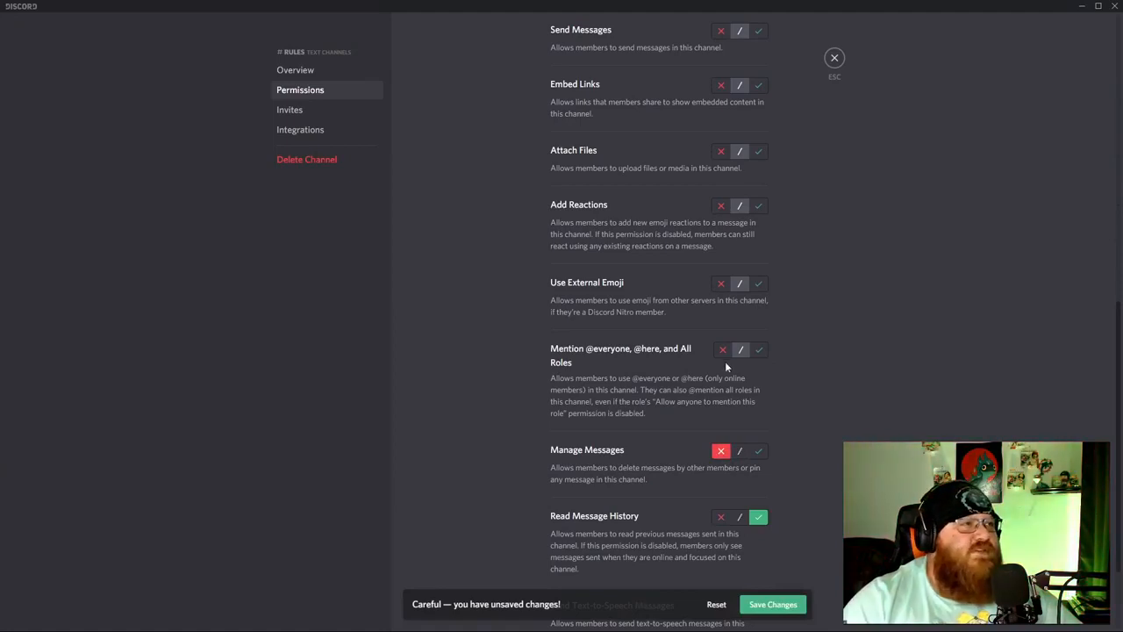
pyautogui.click(722, 285)
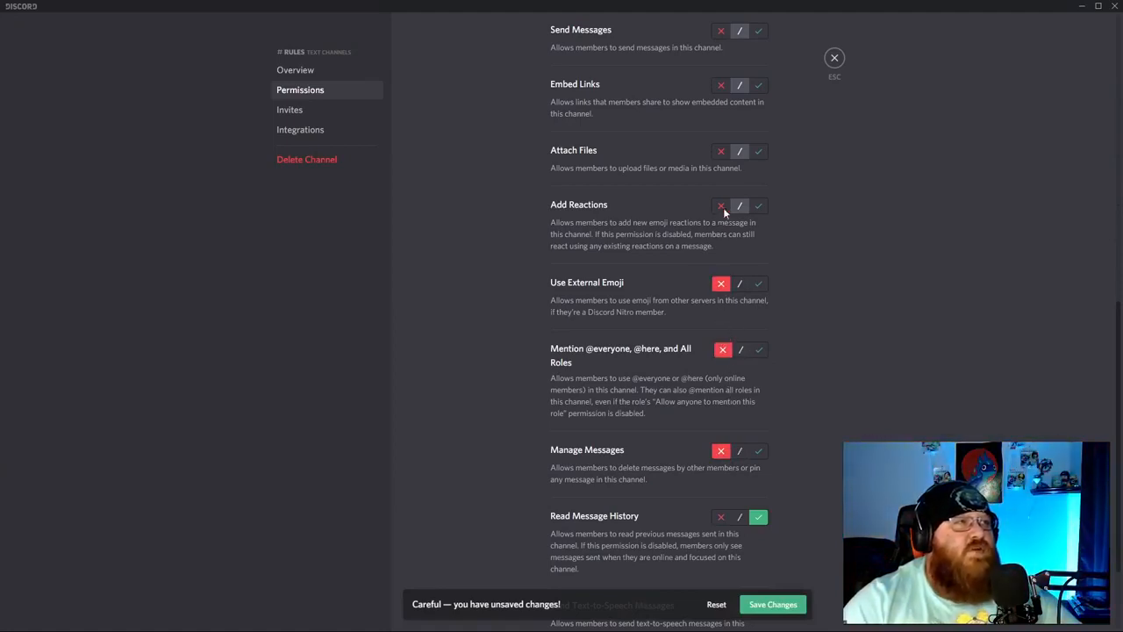
pyautogui.click(721, 205)
pyautogui.scroll(2, 719, 263)
pyautogui.click(722, 268)
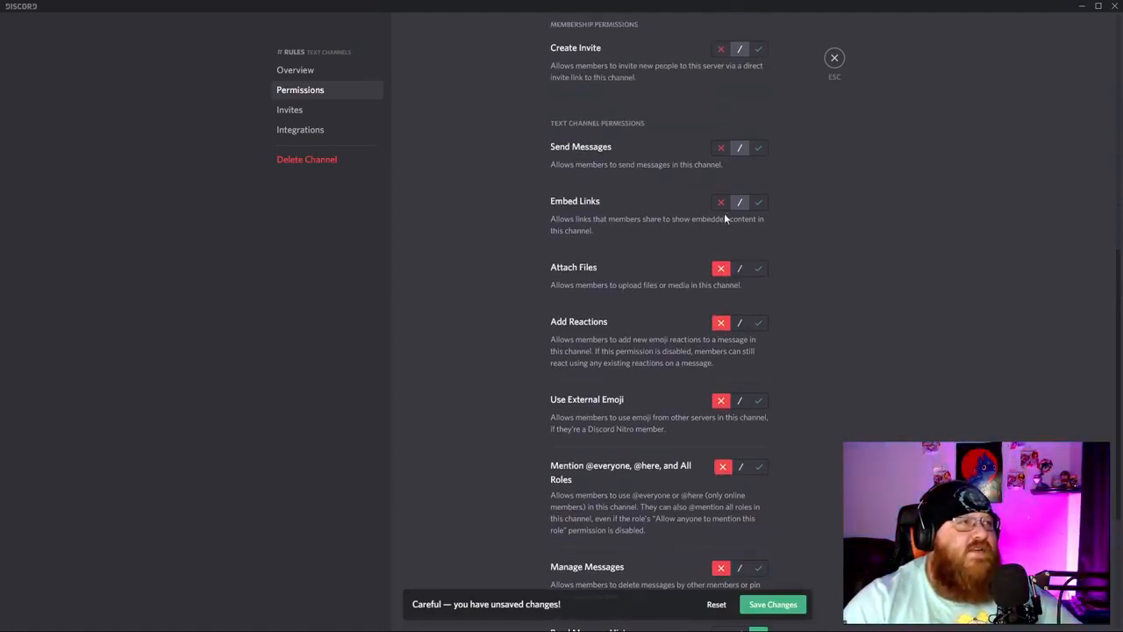
pyautogui.click(720, 147)
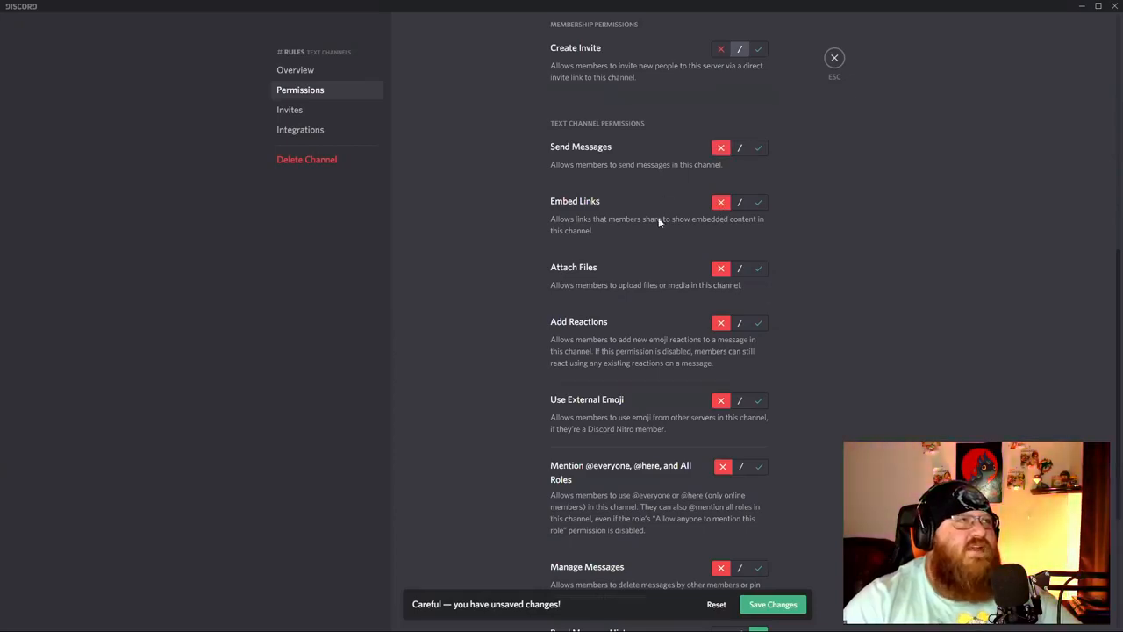
pyautogui.scroll(-3, 667, 255)
pyautogui.click(717, 482)
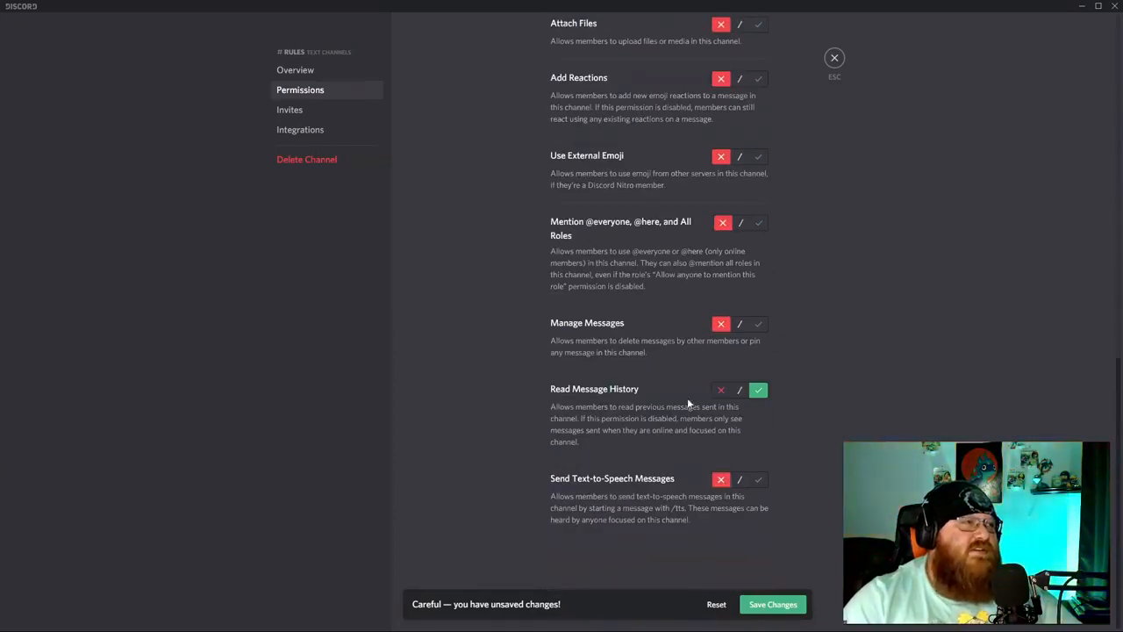
# Also deny managing webhooks and permissions, viewing the channel and creating invites, then save.
pyautogui.scroll(8, 684, 369)
pyautogui.click(720, 348)
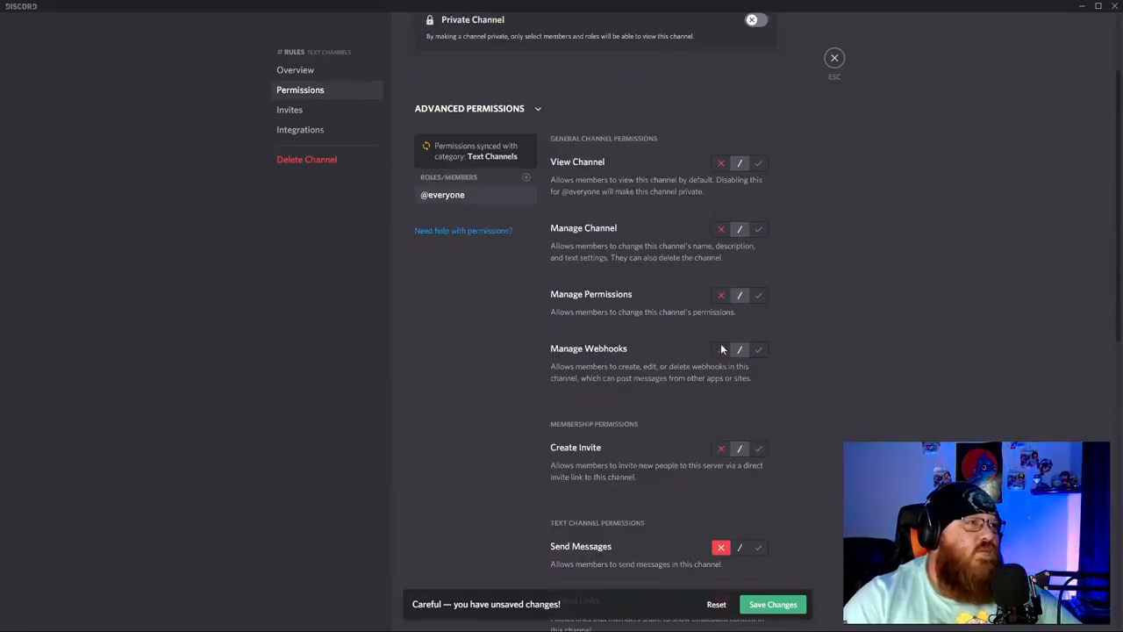
pyautogui.click(721, 295)
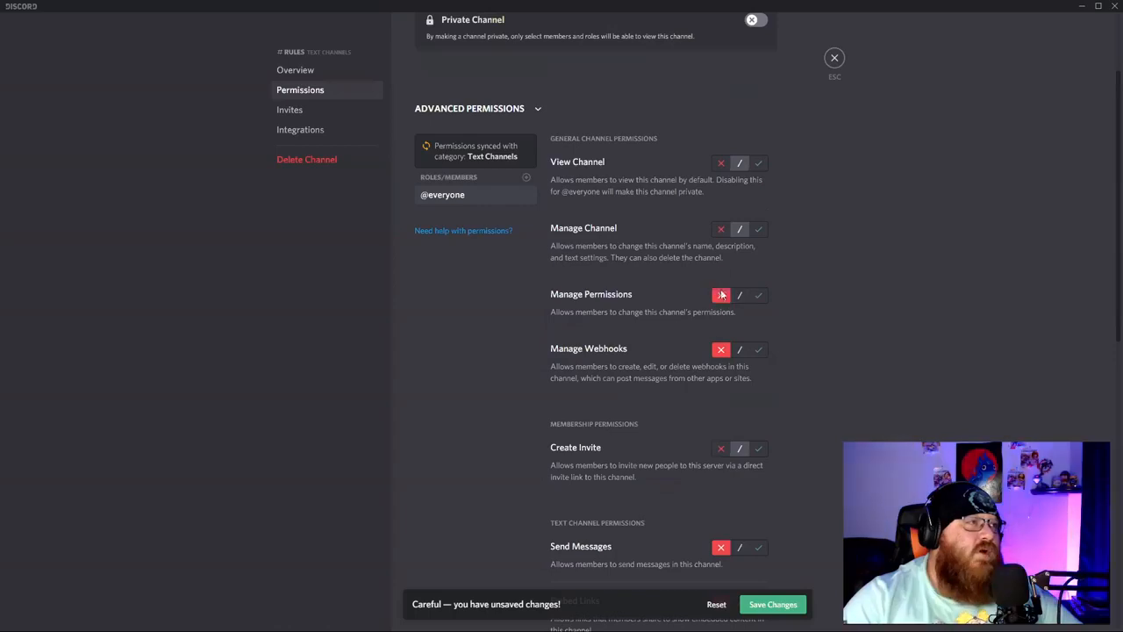
pyautogui.click(721, 162)
pyautogui.scroll(-2, 702, 403)
pyautogui.click(720, 419)
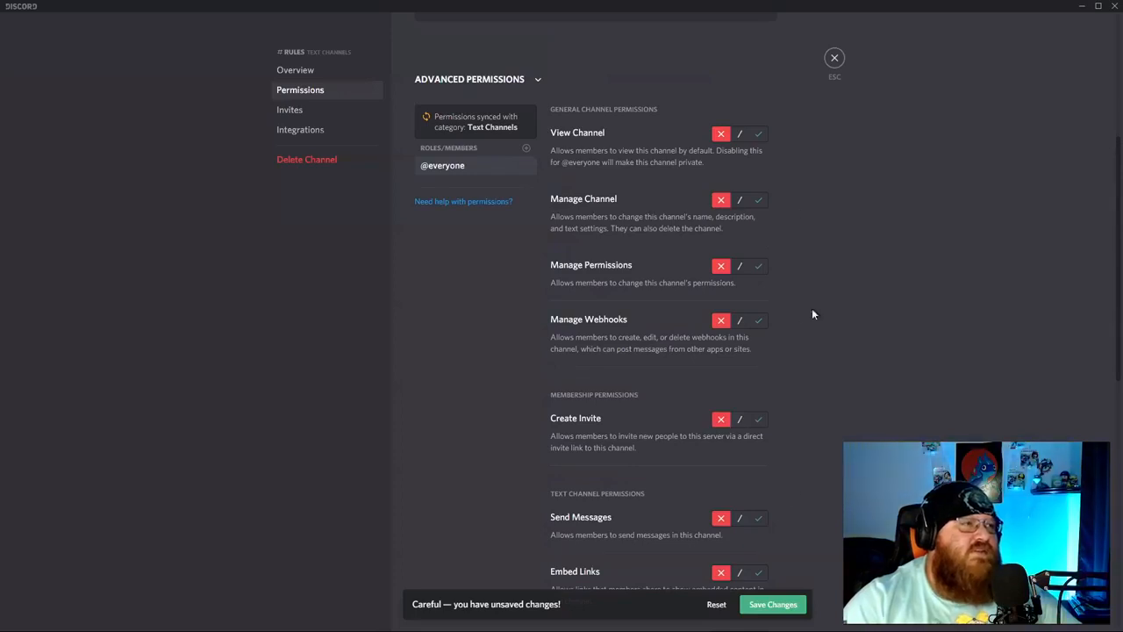
pyautogui.click(785, 604)
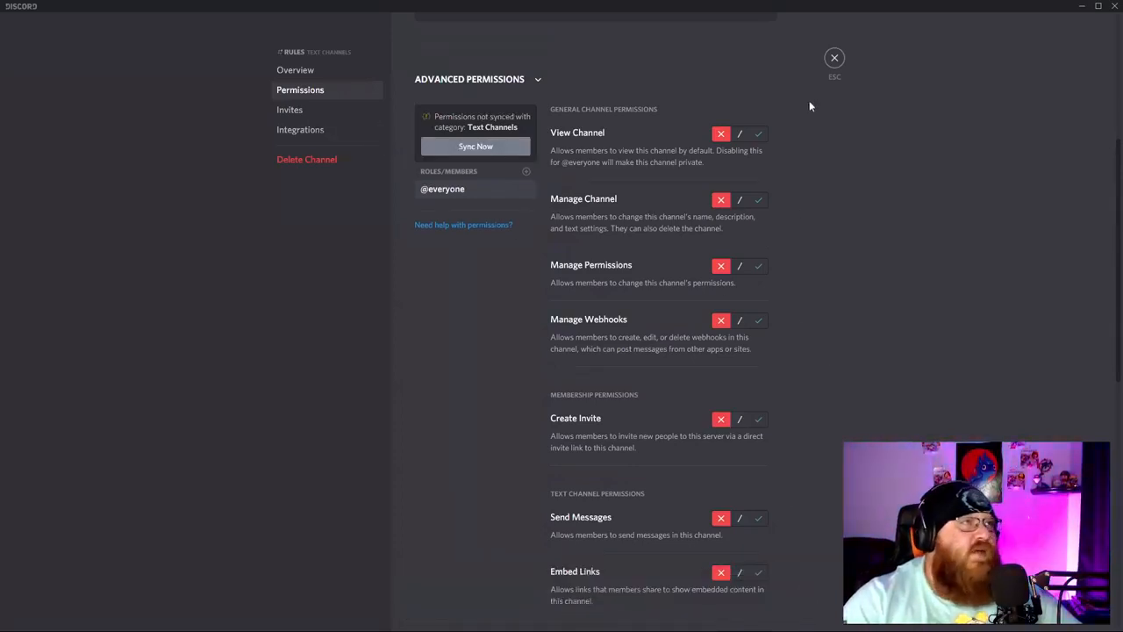
pyautogui.click(835, 59)
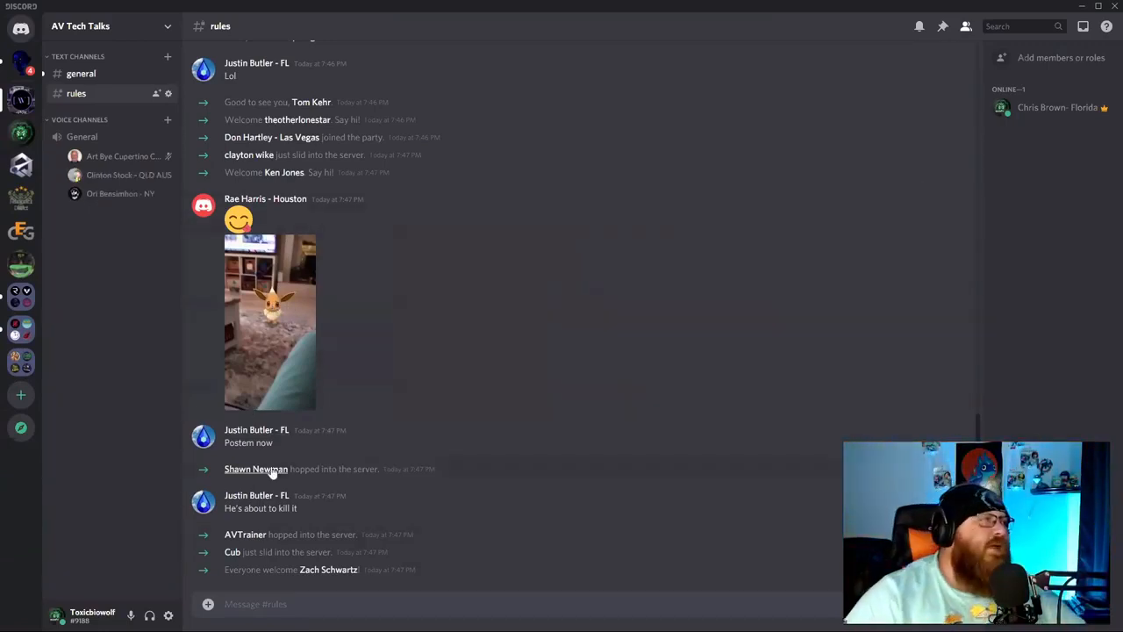
# Turn off Private Channel for #rules, save, and switch over to #general.
pyautogui.scroll(5, 439, 438)
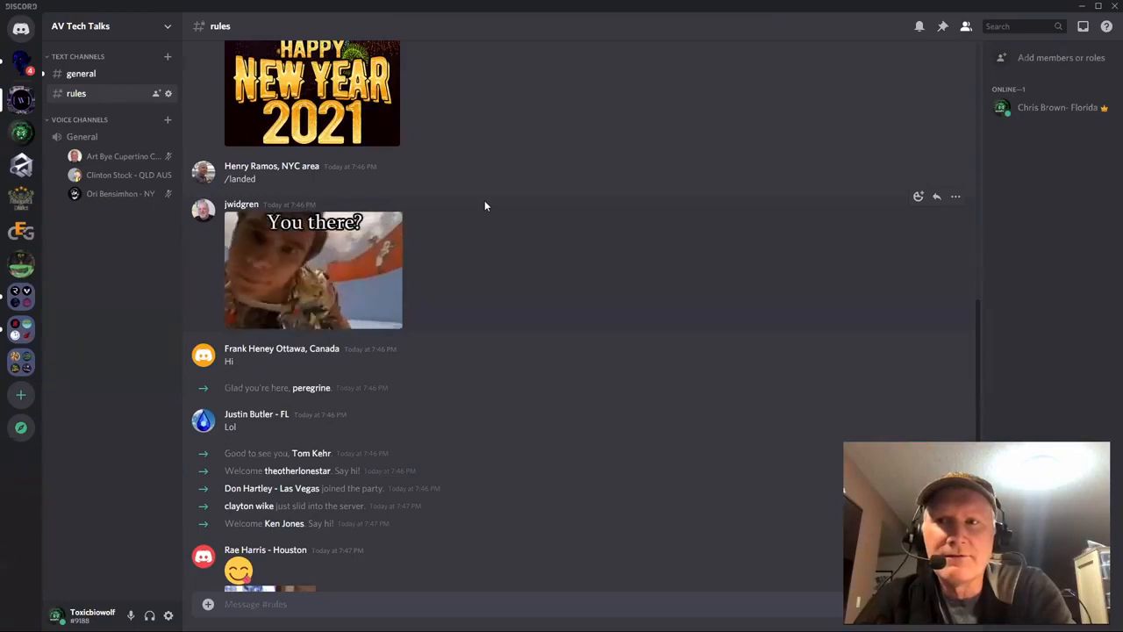
pyautogui.scroll(-4, 313, 488)
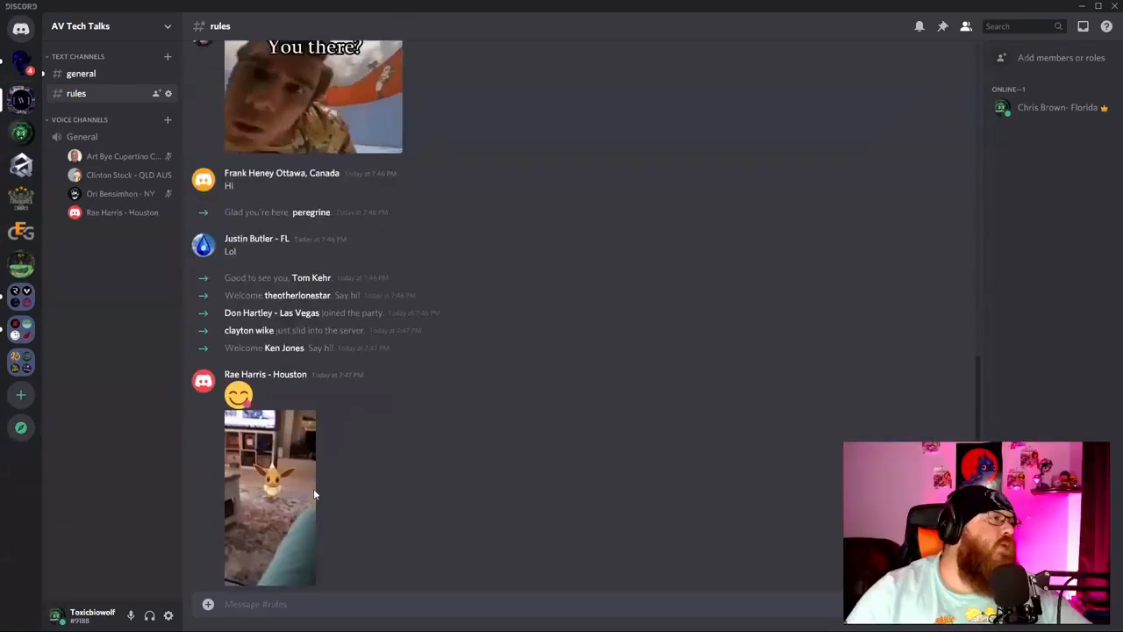
pyautogui.scroll(-2, 325, 487)
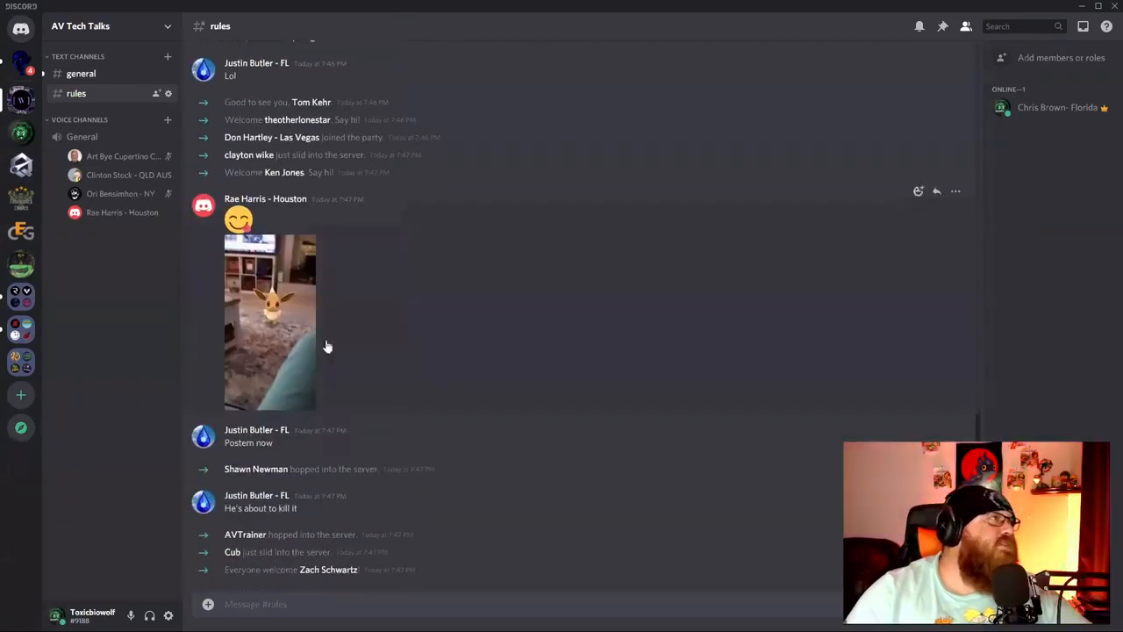
pyautogui.rightClick(103, 97)
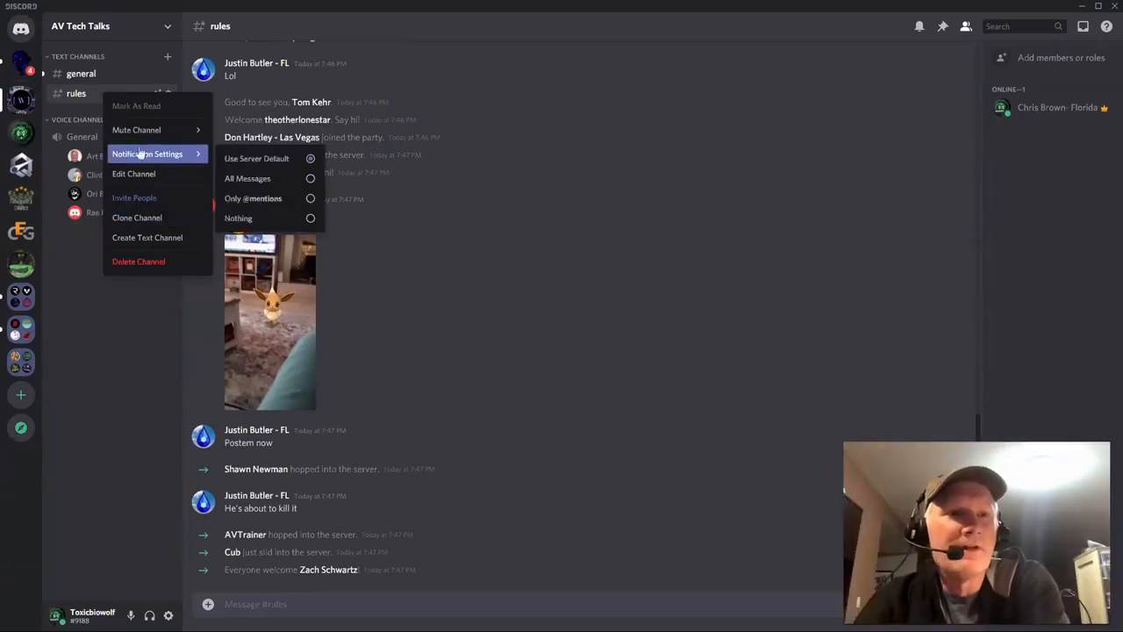
pyautogui.click(140, 173)
pyautogui.click(300, 91)
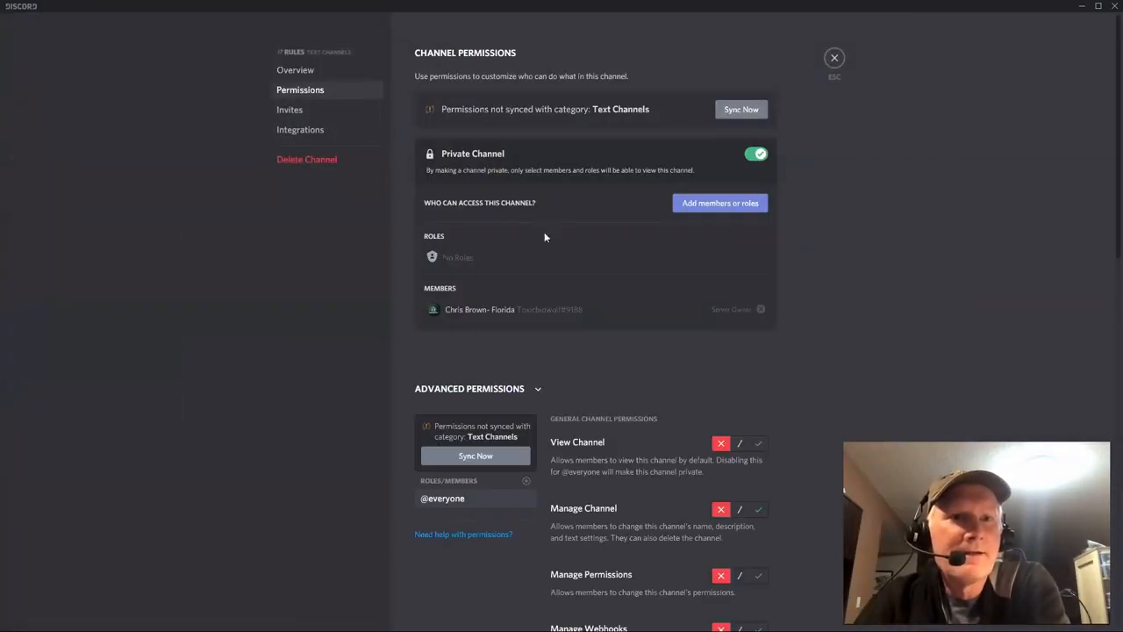
pyautogui.click(750, 167)
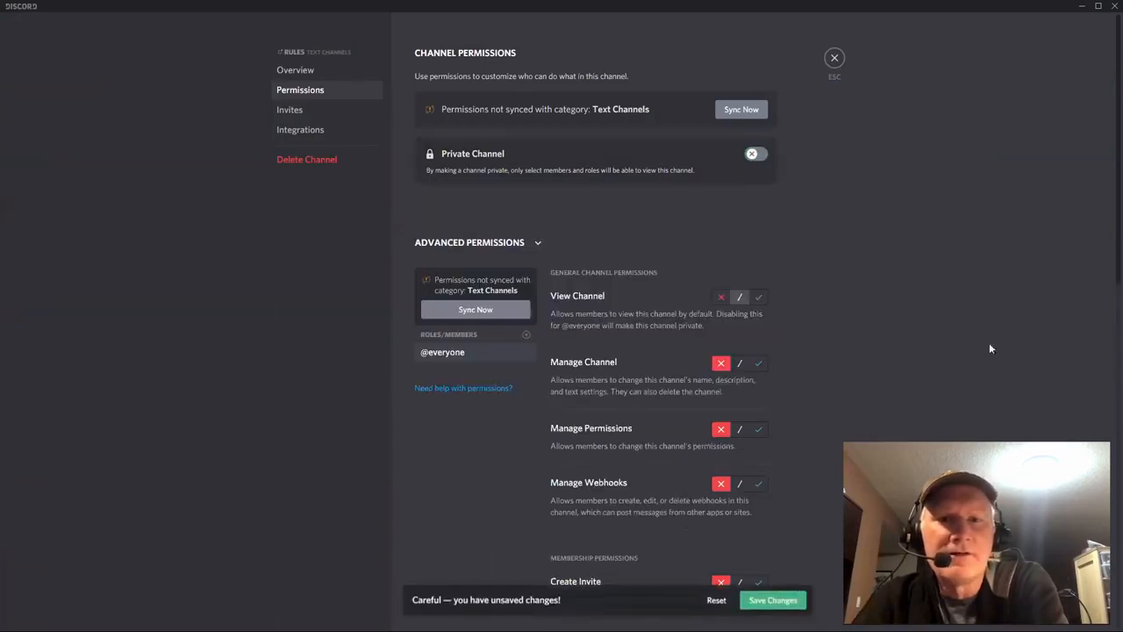
pyautogui.click(794, 600)
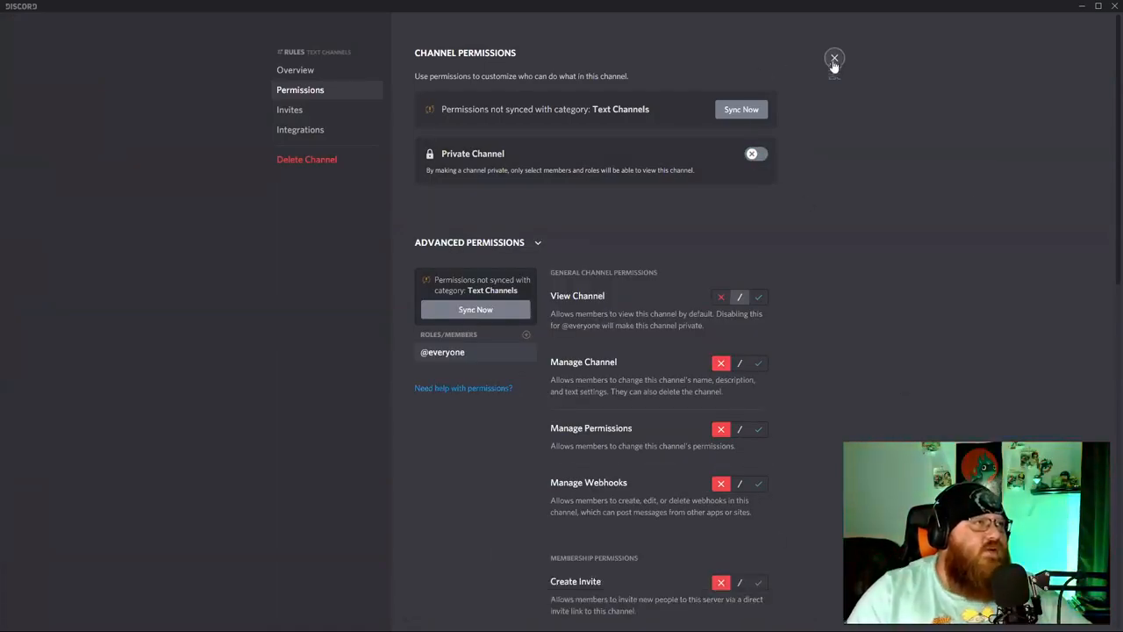
pyautogui.click(835, 59)
pyautogui.click(79, 73)
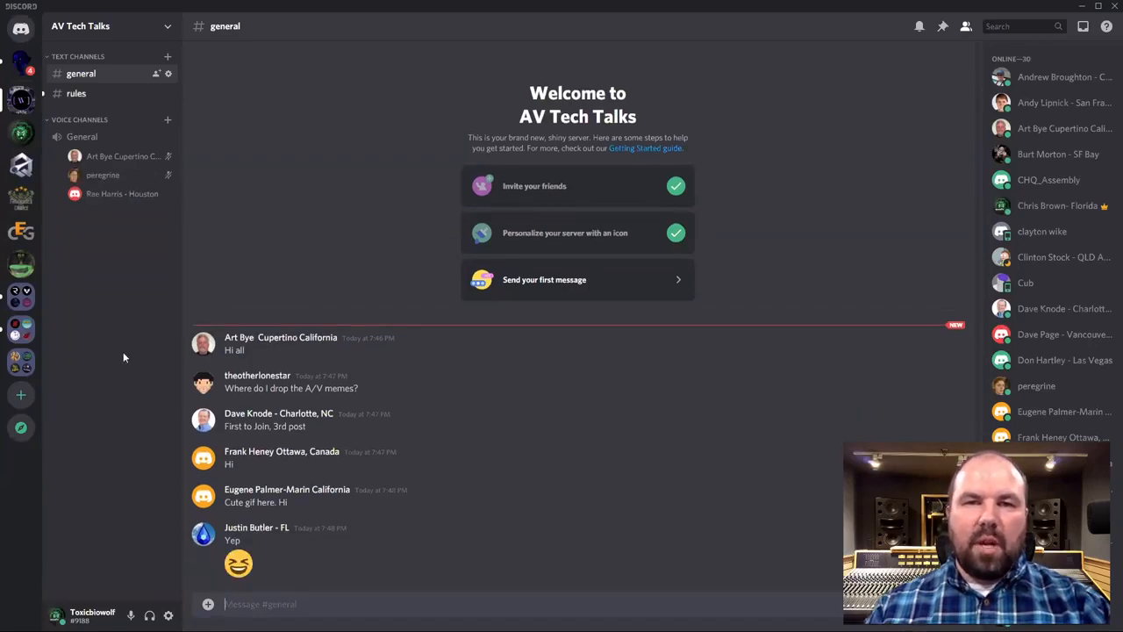
# In #rules, delete the emoji-and-video message and the 'You there?' GIF message.
pyautogui.click(76, 93)
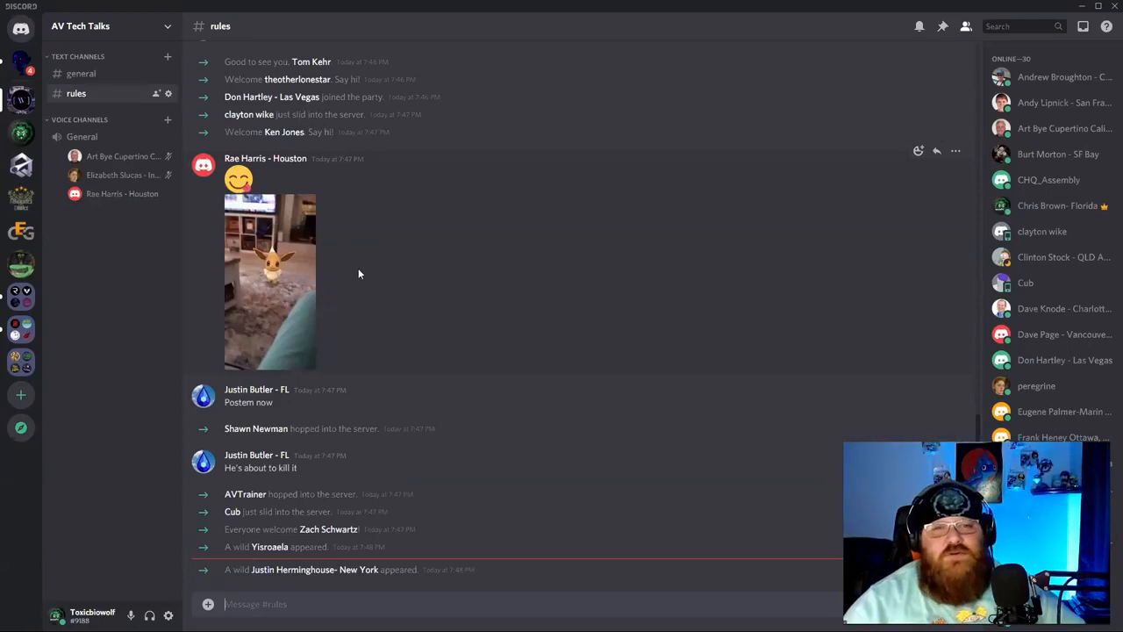
pyautogui.click(955, 151)
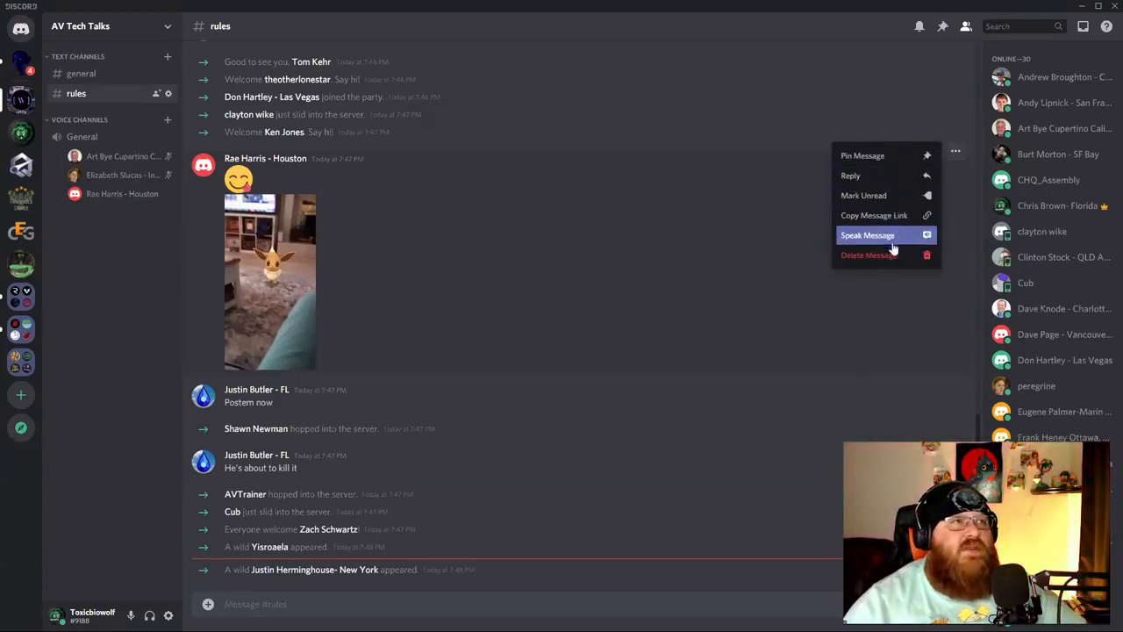
pyautogui.click(869, 255)
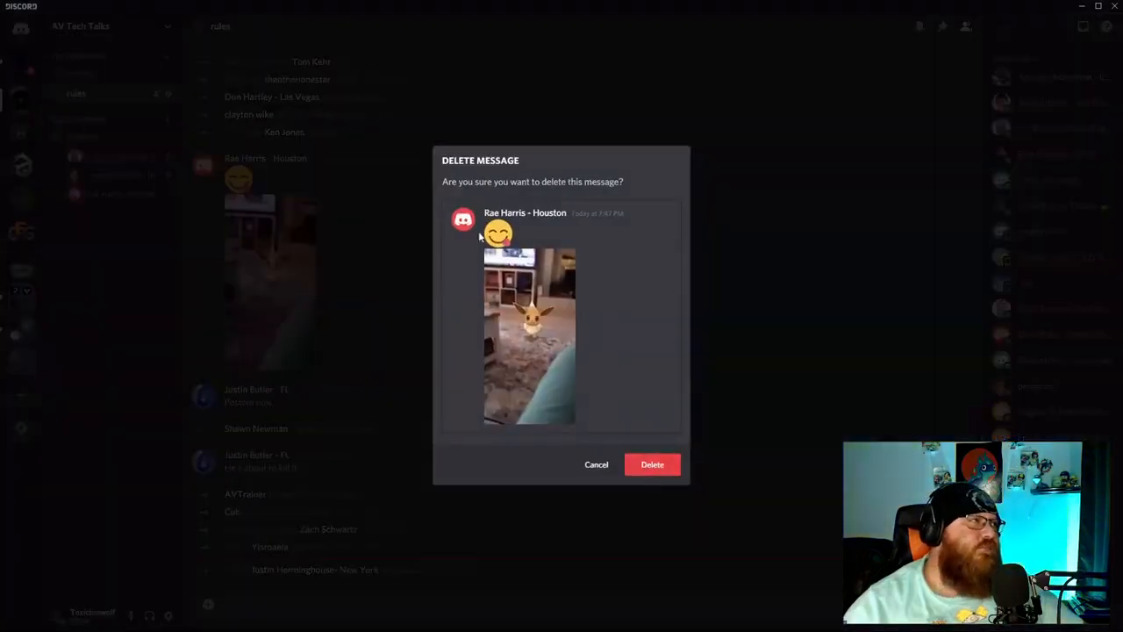
pyautogui.click(650, 463)
pyautogui.scroll(3, 921, 263)
pyautogui.click(955, 216)
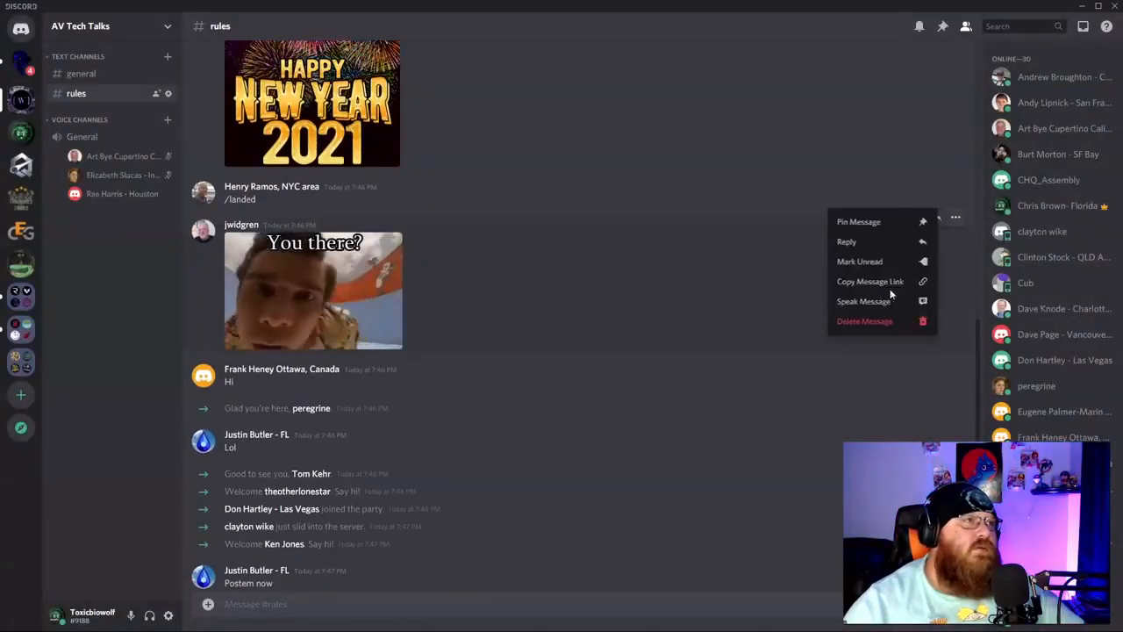
pyautogui.click(880, 318)
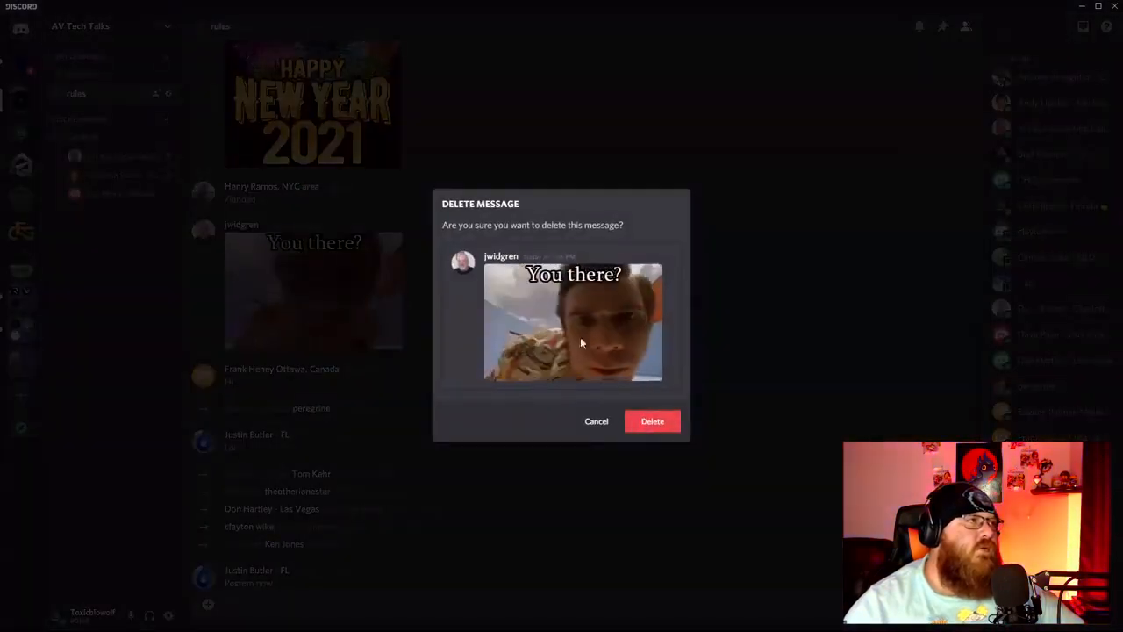
pyautogui.click(651, 423)
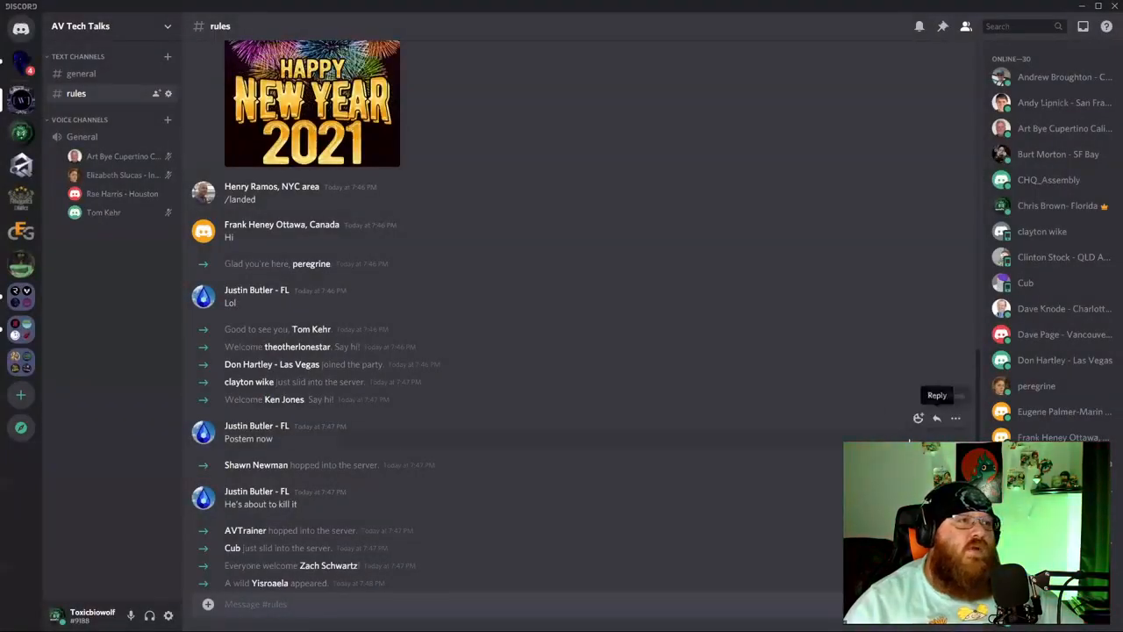
# Delete the 'Postem now', 'He's about to kill it' and 'Lol' messages.
pyautogui.click(955, 419)
pyautogui.click(880, 522)
pyautogui.click(664, 375)
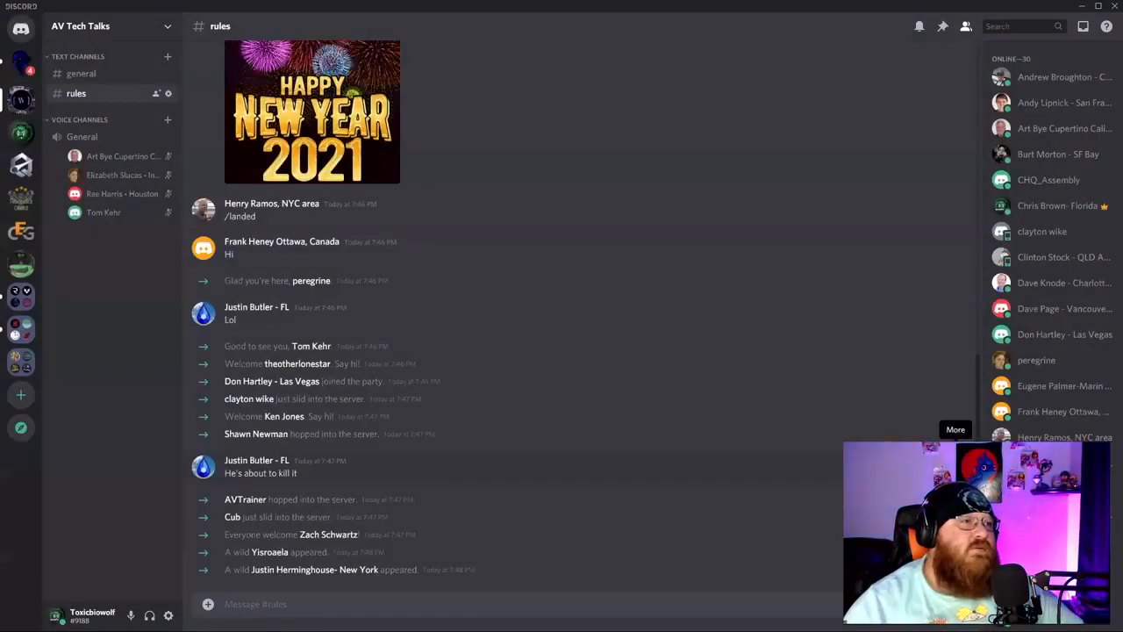
pyautogui.click(955, 447)
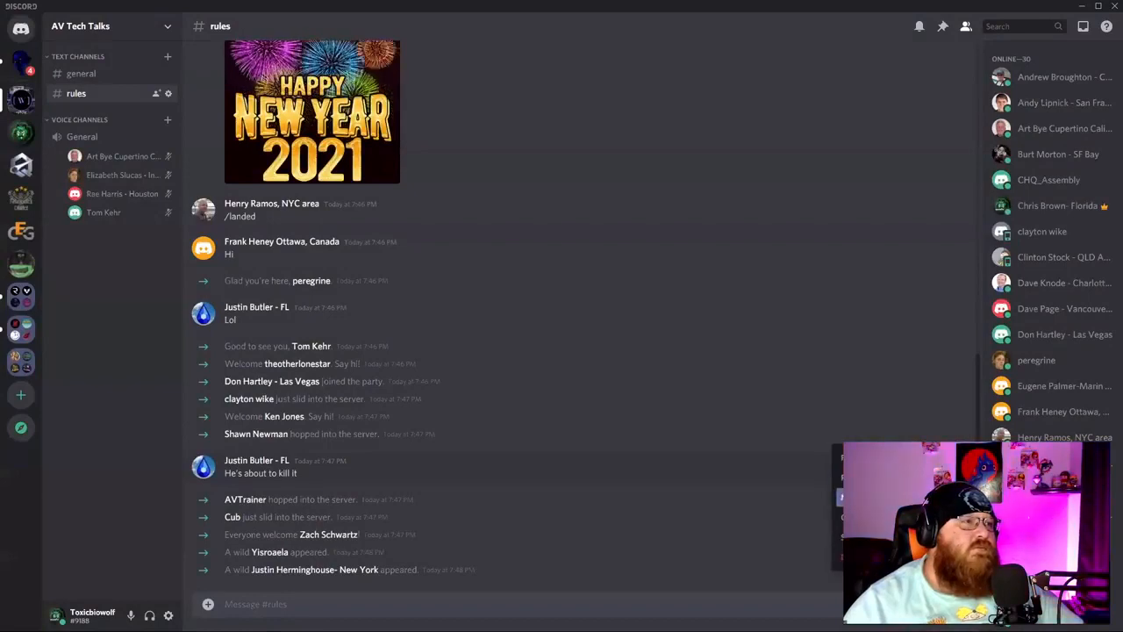
pyautogui.click(881, 548)
pyautogui.click(655, 374)
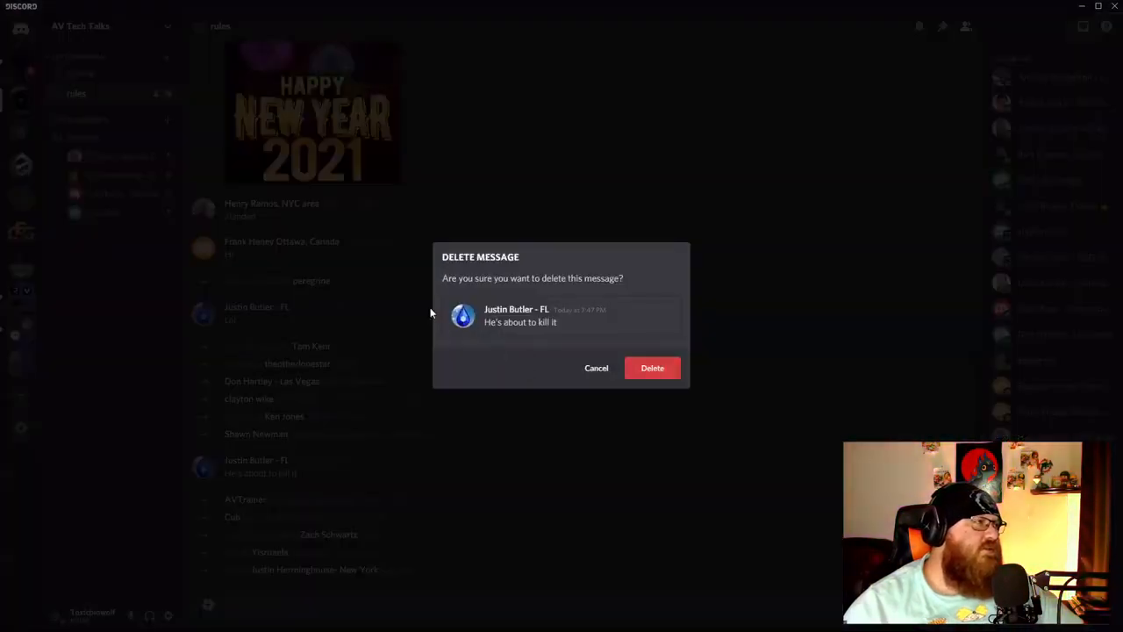
pyautogui.click(955, 350)
pyautogui.click(878, 450)
pyautogui.click(659, 370)
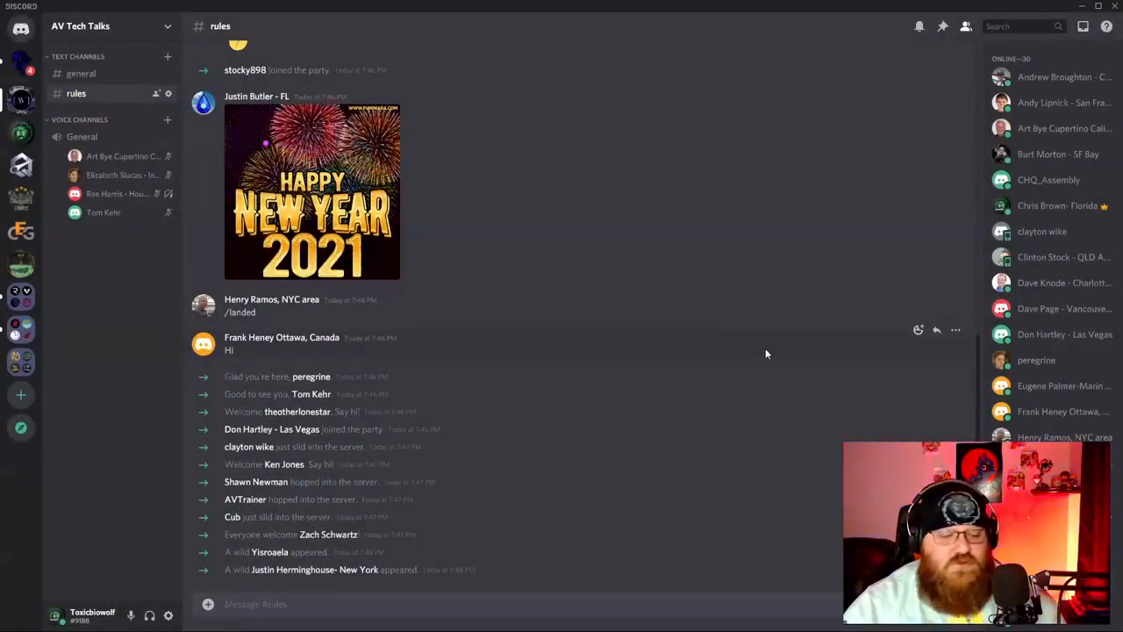
# Delete a new-member welcome message, the '/landed' message and the 'Hi' message.
pyautogui.press('shift')
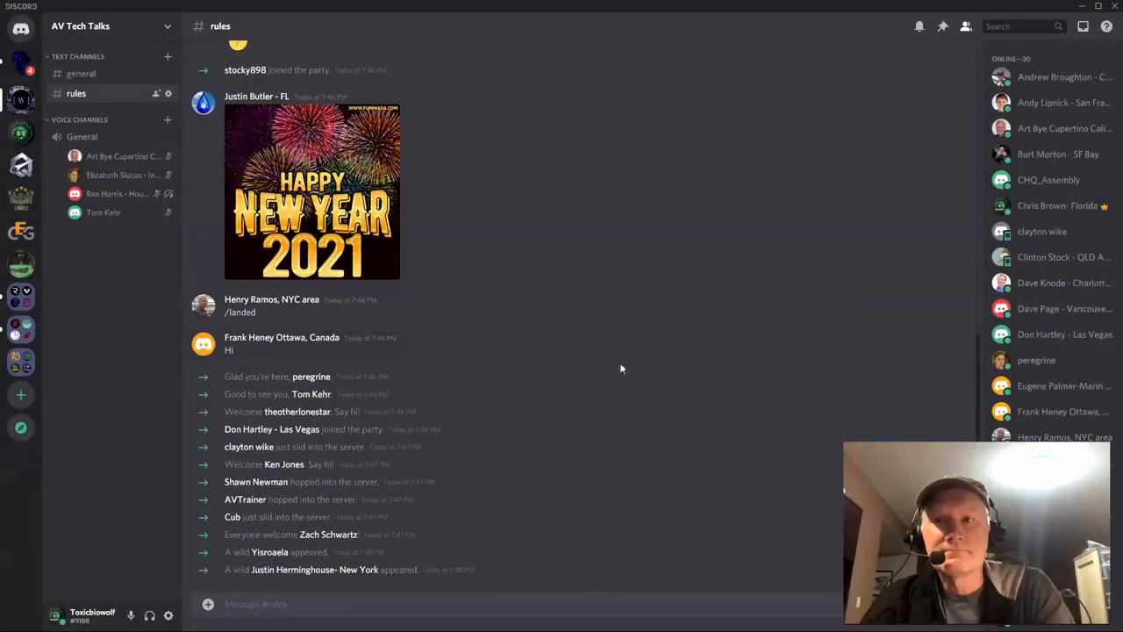
pyautogui.rightClick(839, 377)
pyautogui.click(818, 433)
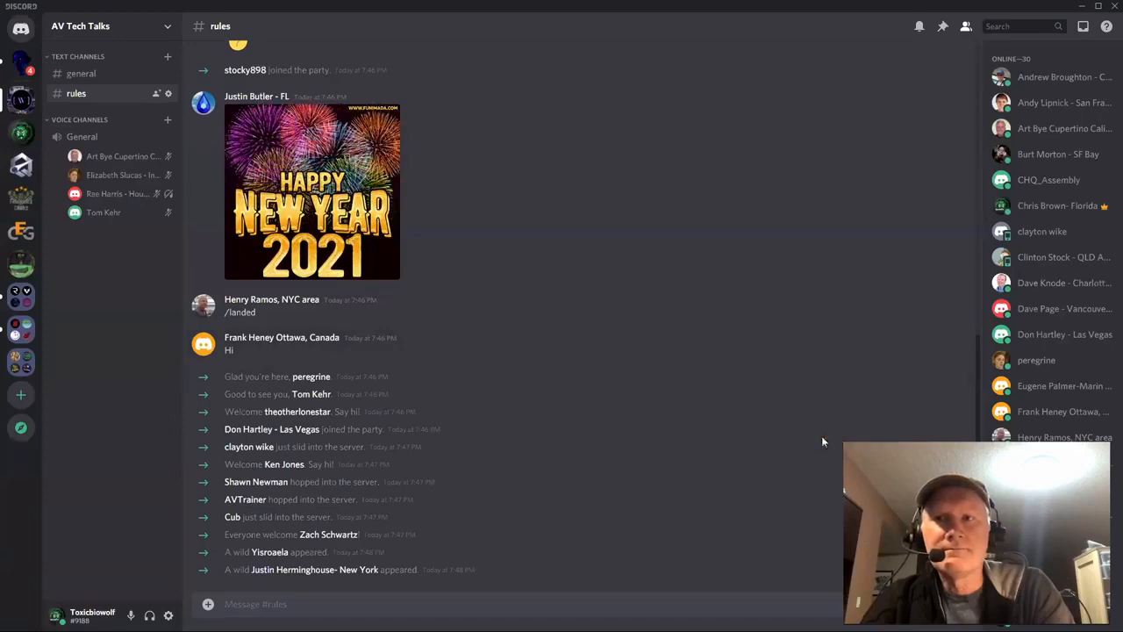
pyautogui.press('Return')
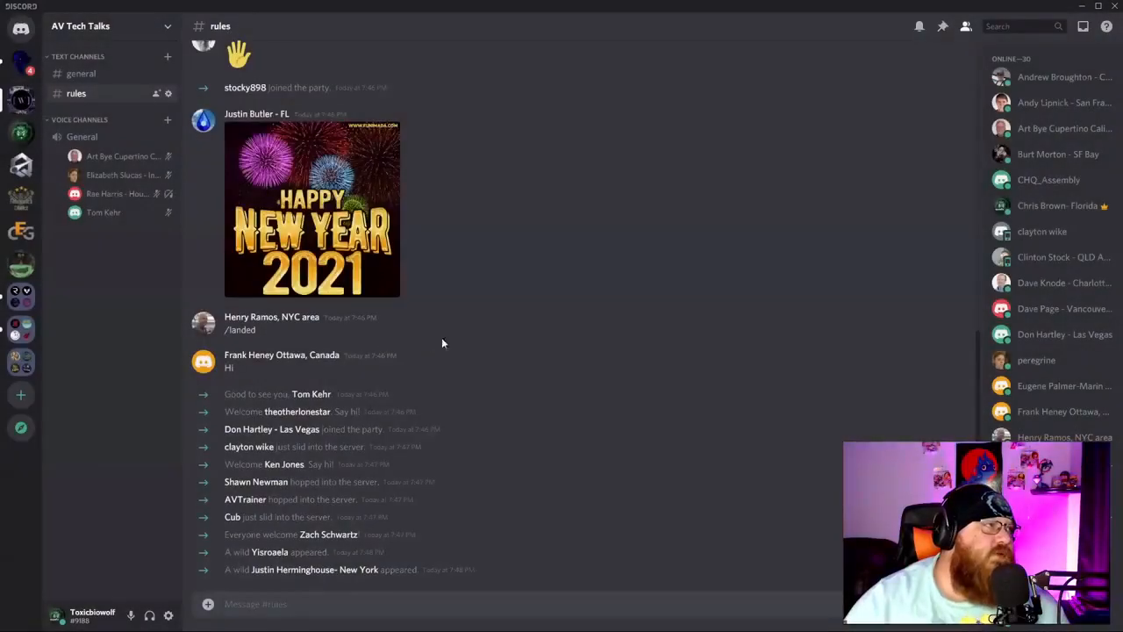
pyautogui.rightClick(459, 337)
pyautogui.click(529, 497)
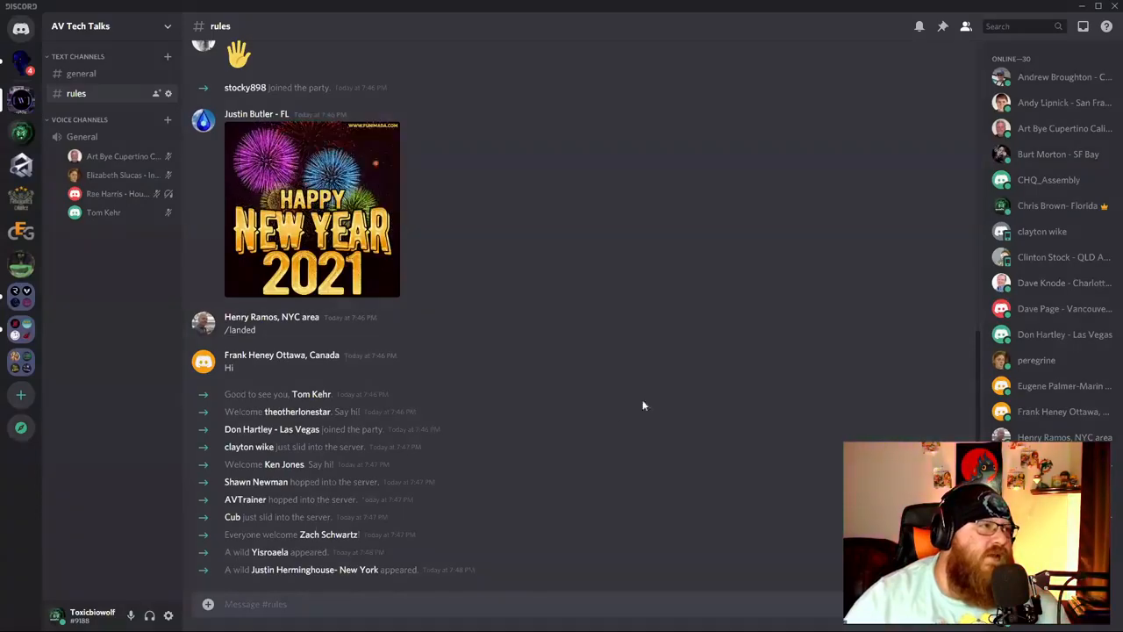
pyautogui.press('Return')
pyautogui.rightClick(342, 371)
pyautogui.click(402, 535)
pyautogui.press('Return')
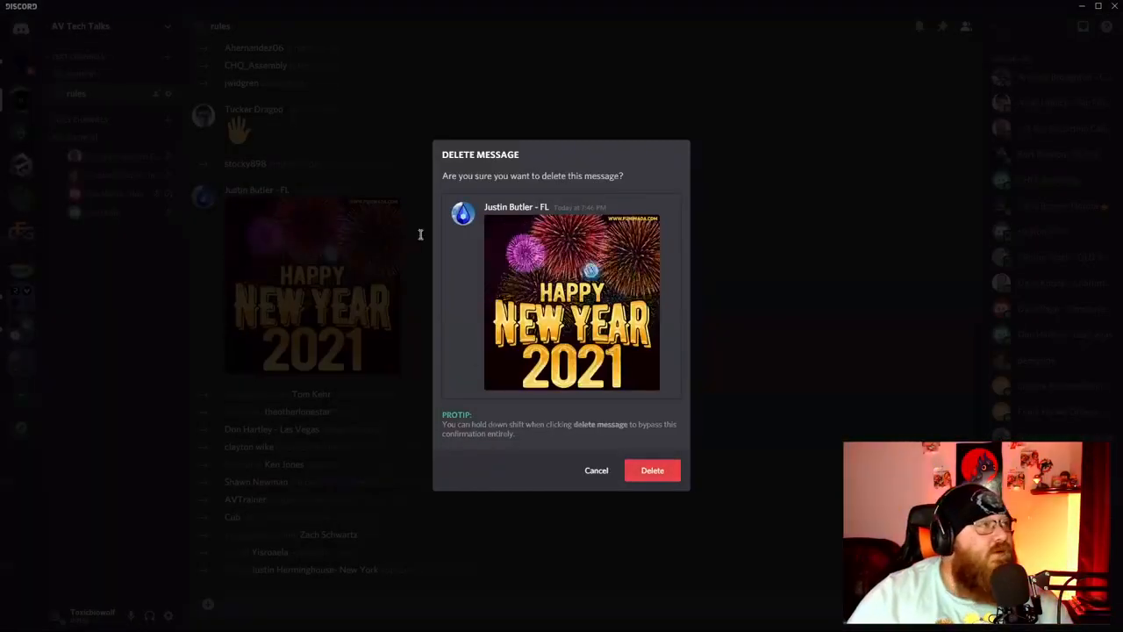
# Delete the Happy New Year GIF, the waving hand message and the 'Hah' message.
pyautogui.click(650, 468)
pyautogui.rightClick(446, 342)
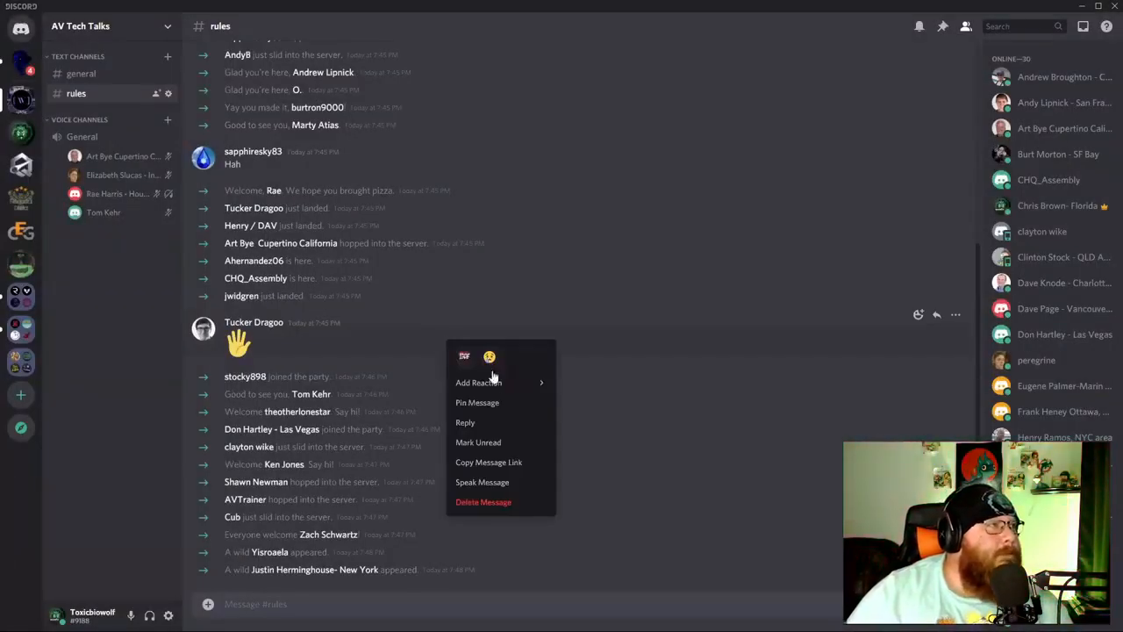
pyautogui.click(496, 502)
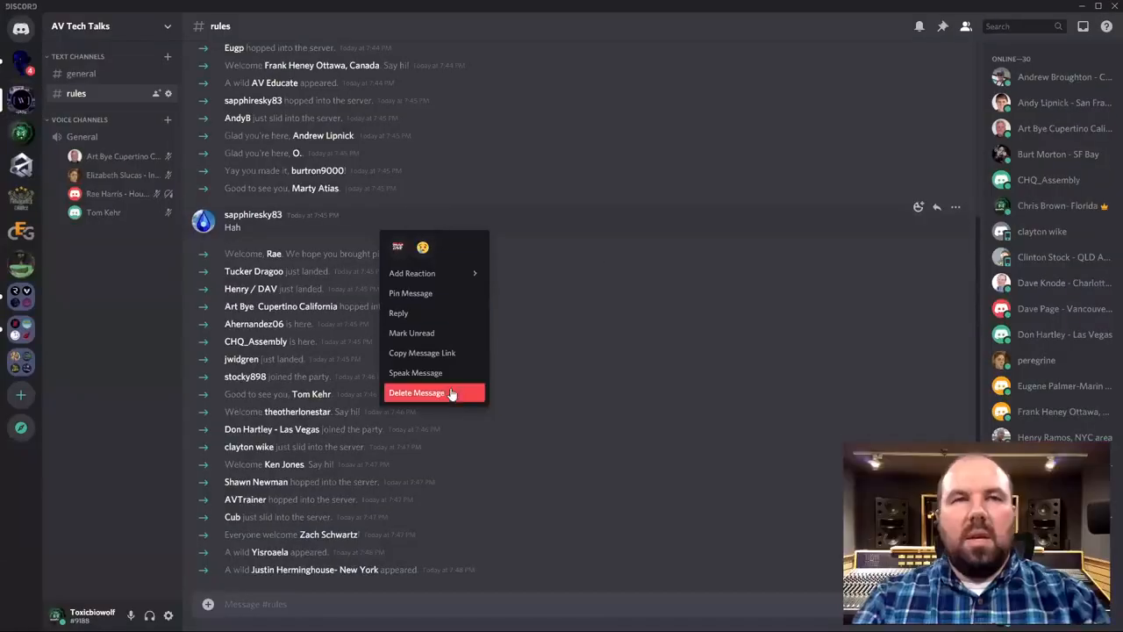
pyautogui.click(431, 459)
pyautogui.press('Return')
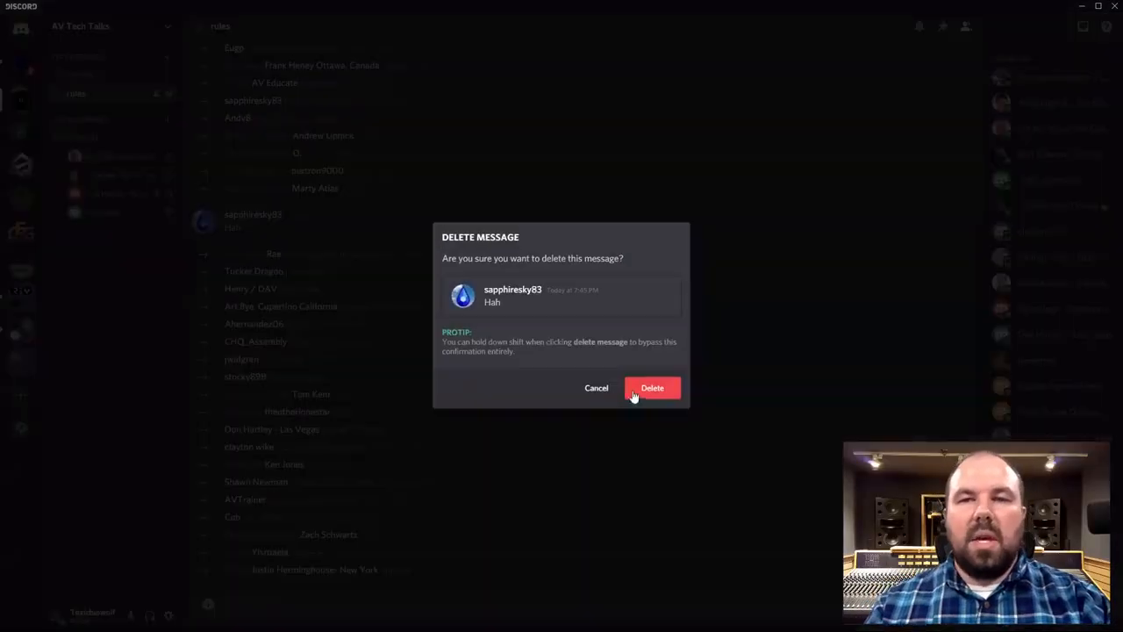
pyautogui.click(632, 394)
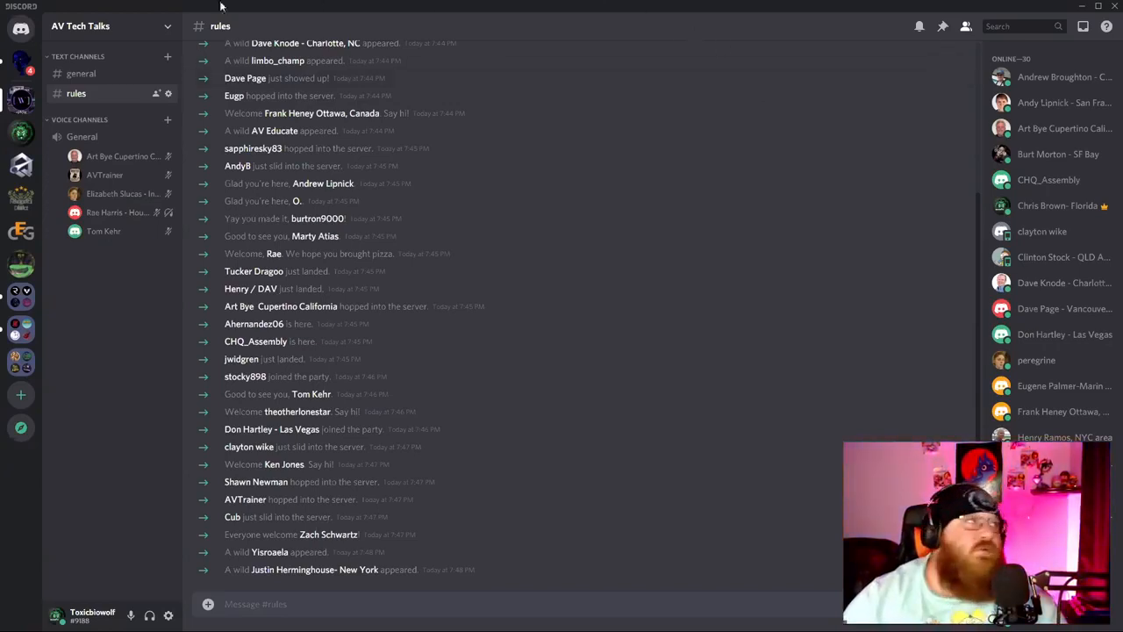
pyautogui.click(109, 77)
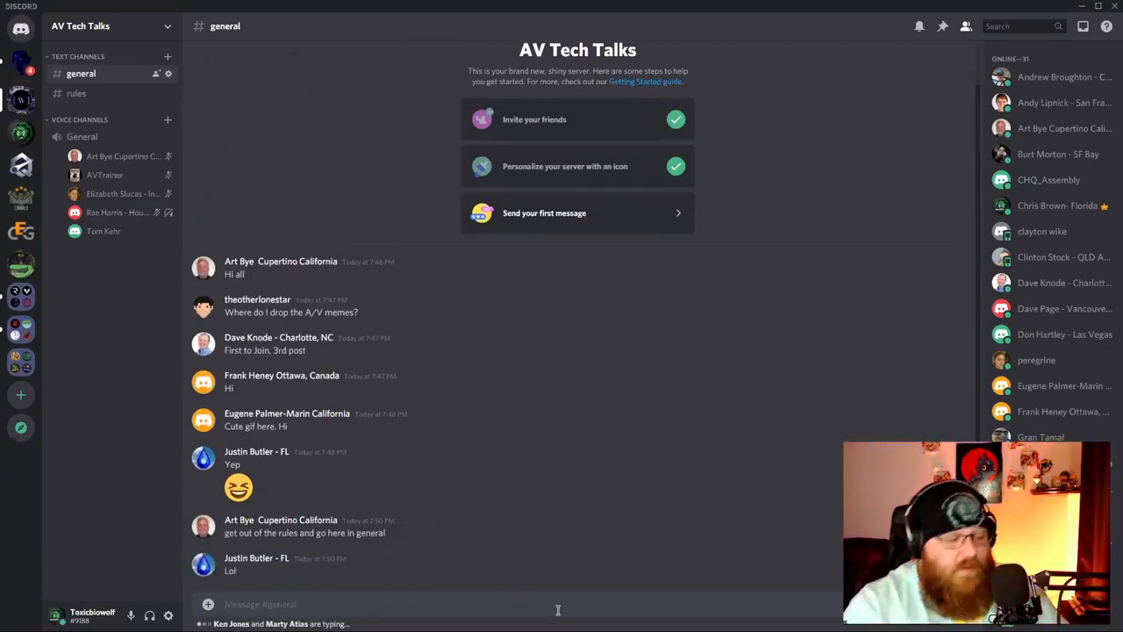
pyautogui.write('@EVER')
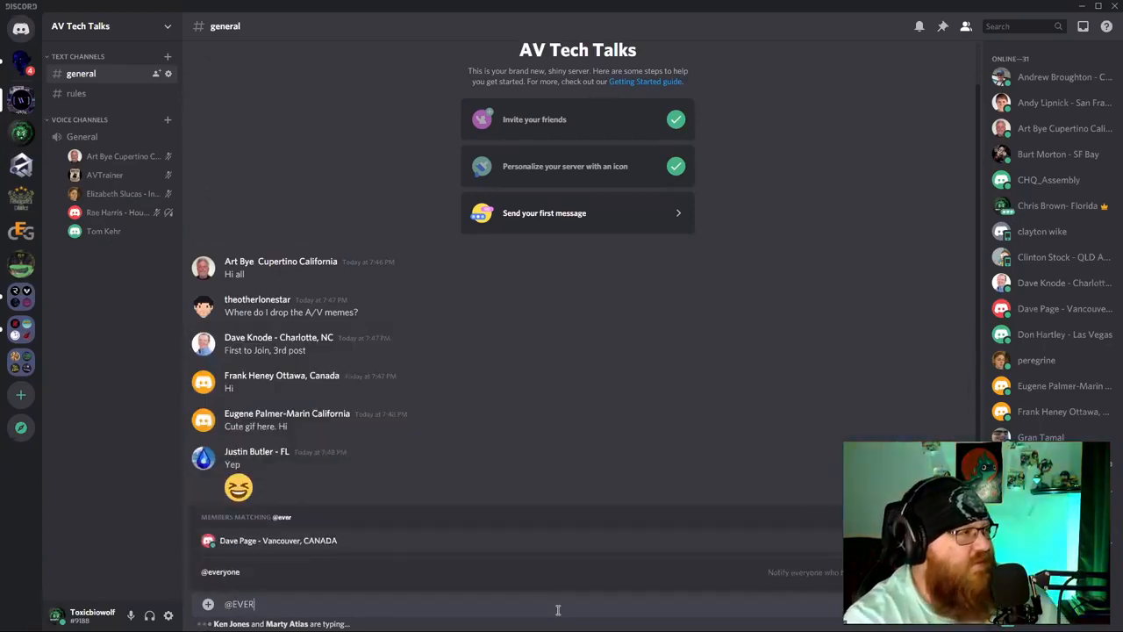
pyautogui.press('BackSpace')
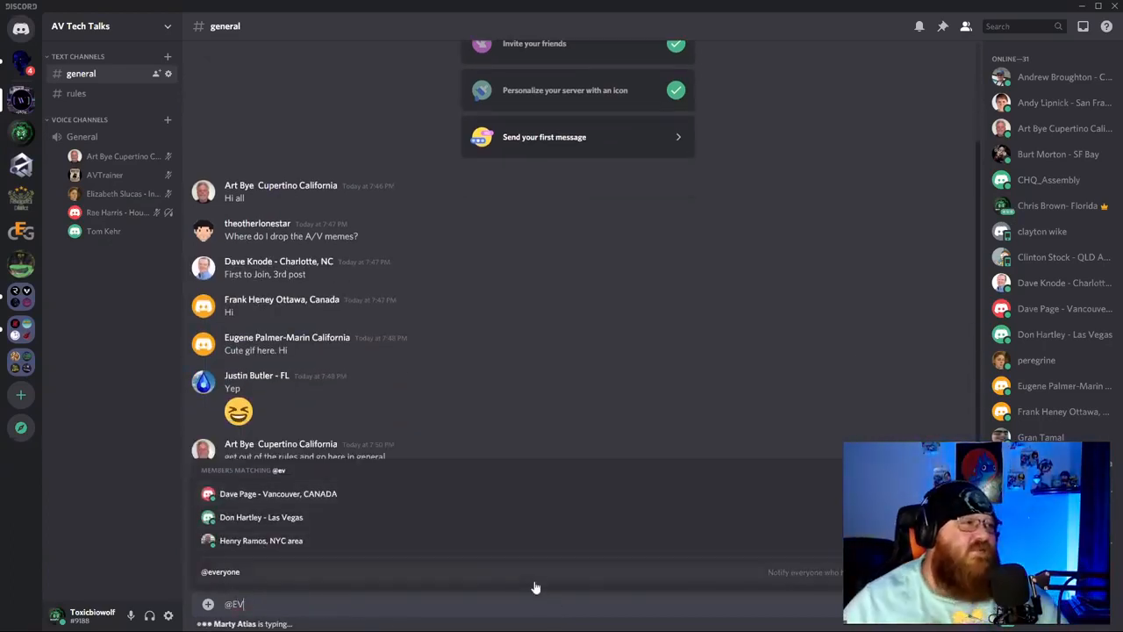
pyautogui.click(533, 577)
pyautogui.write('tal')
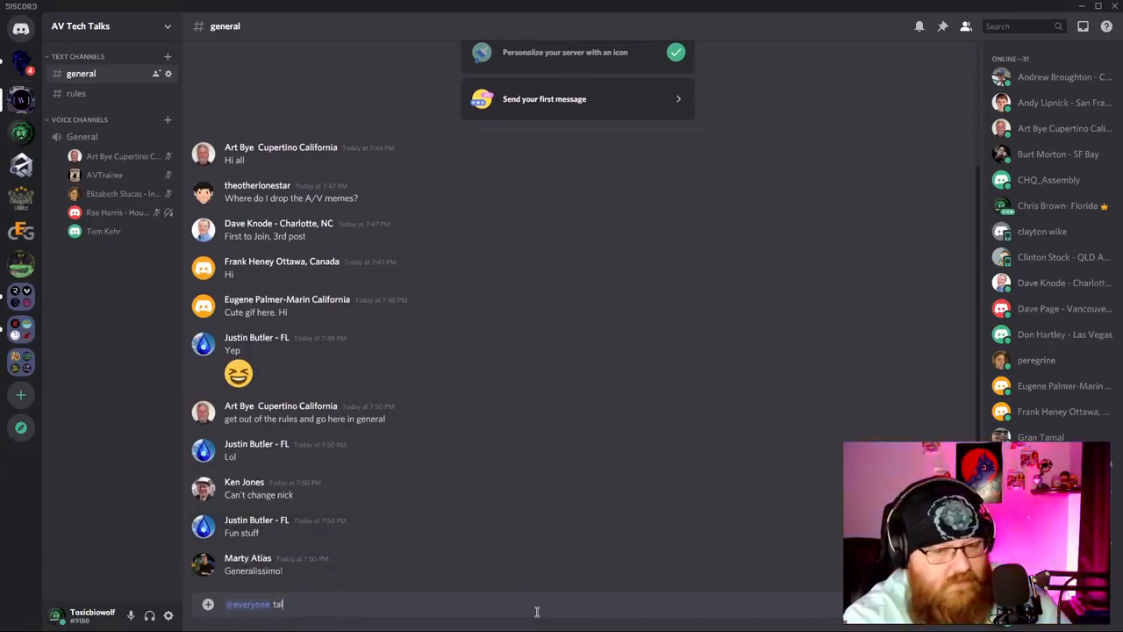
pyautogui.write('k')
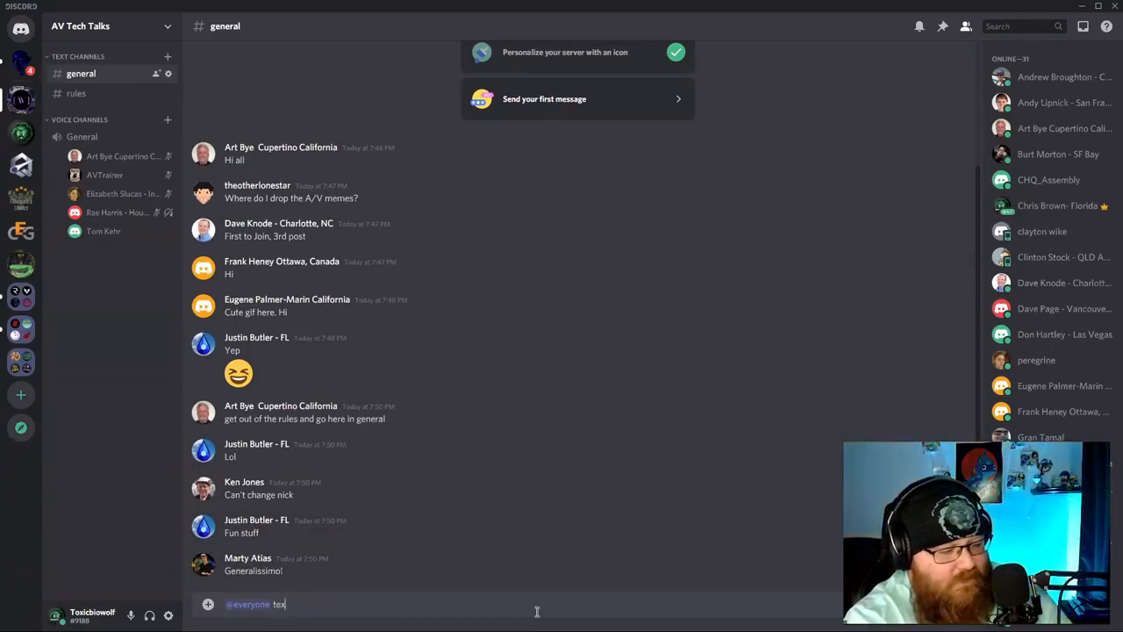
pyautogui.write('t her')
pyautogui.press('Return')
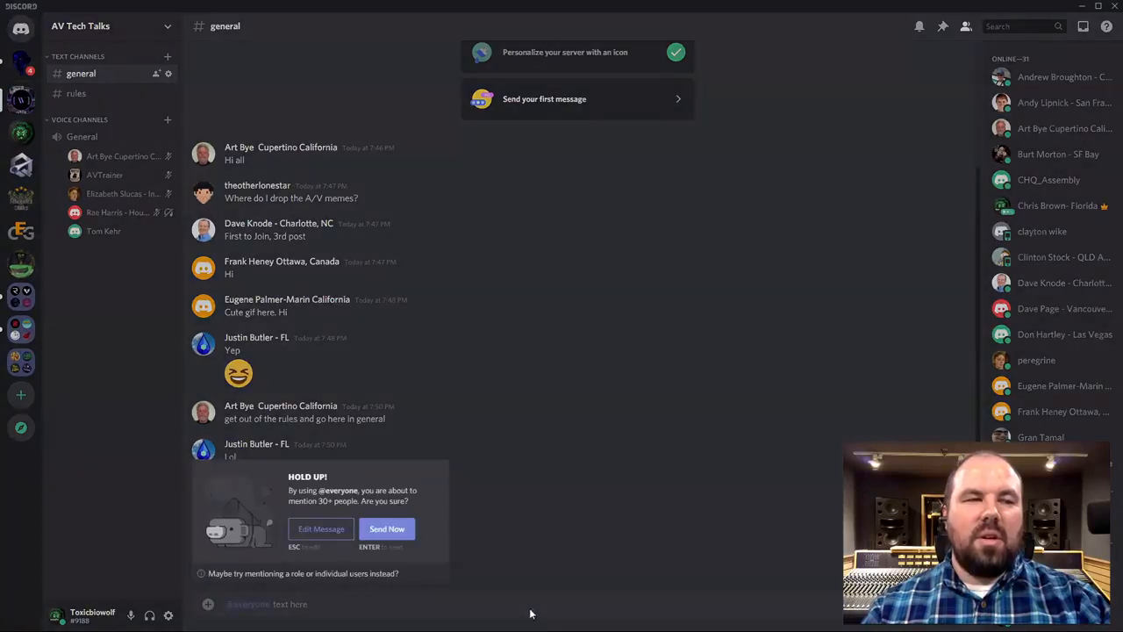
pyautogui.press('Return')
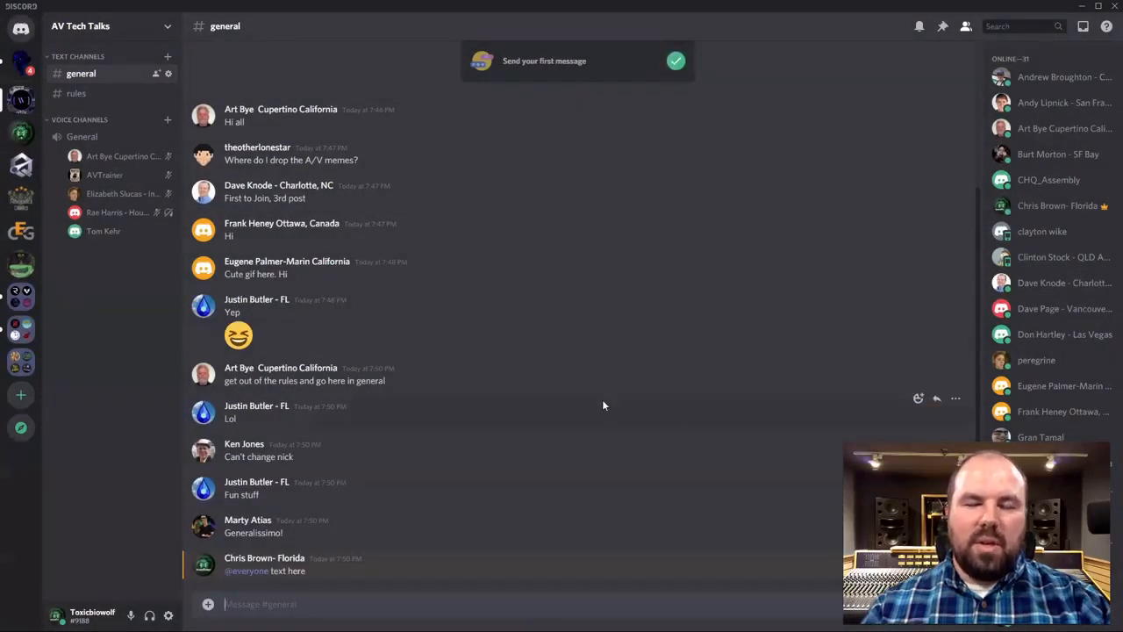
pyautogui.scroll(-3, 1053, 237)
pyautogui.scroll(-1, 1053, 351)
# Tick the CO-HOST role for the crowned owner in the member list.
pyautogui.rightClick(1054, 402)
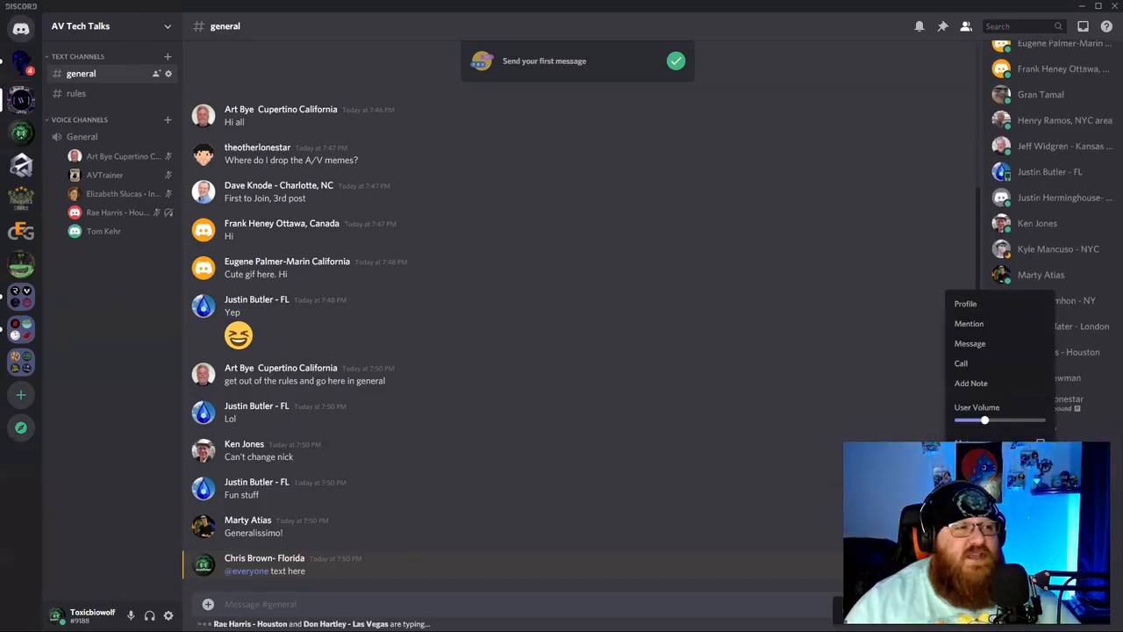
pyautogui.press('Escape')
pyautogui.scroll(2, 1001, 382)
pyautogui.scroll(5, 1001, 383)
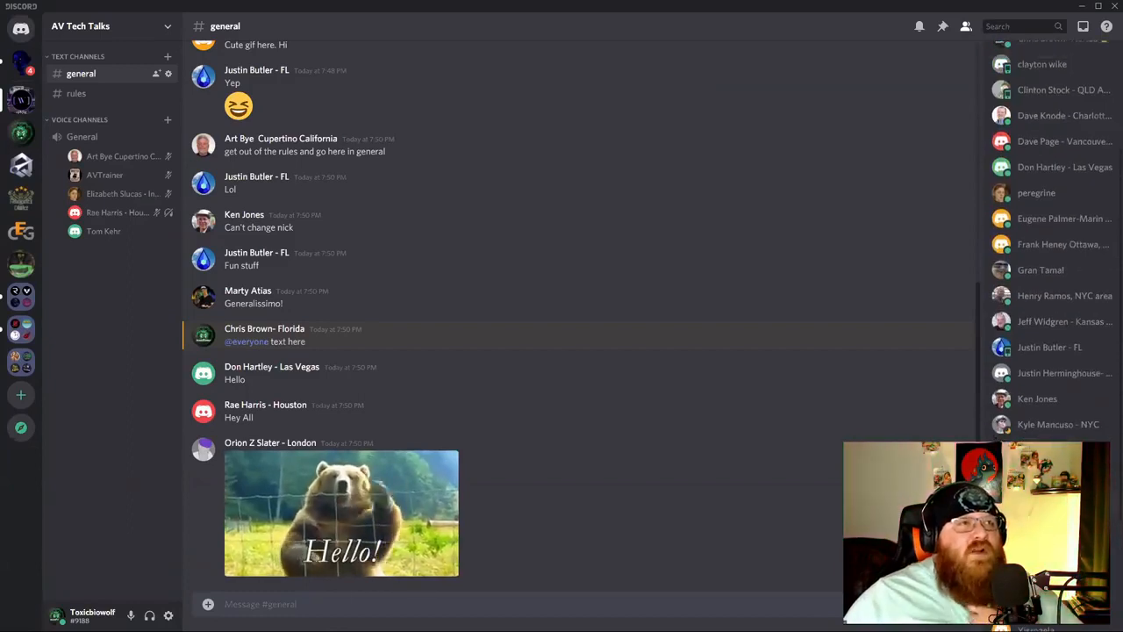
pyautogui.rightClick(1062, 214)
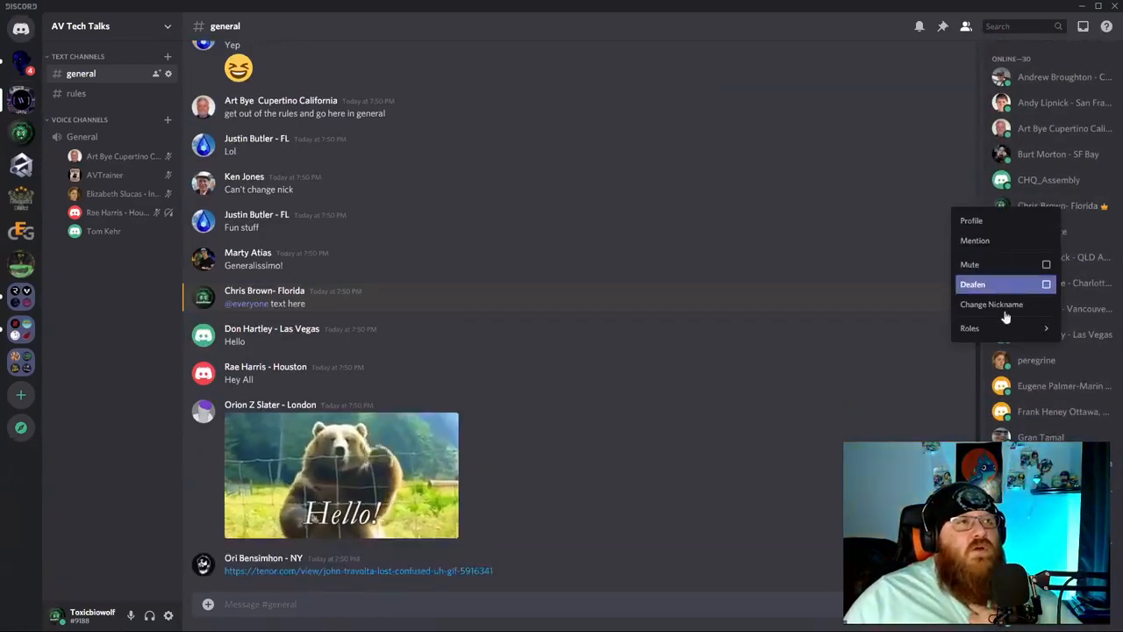
pyautogui.press('Escape')
pyautogui.rightClick(1063, 211)
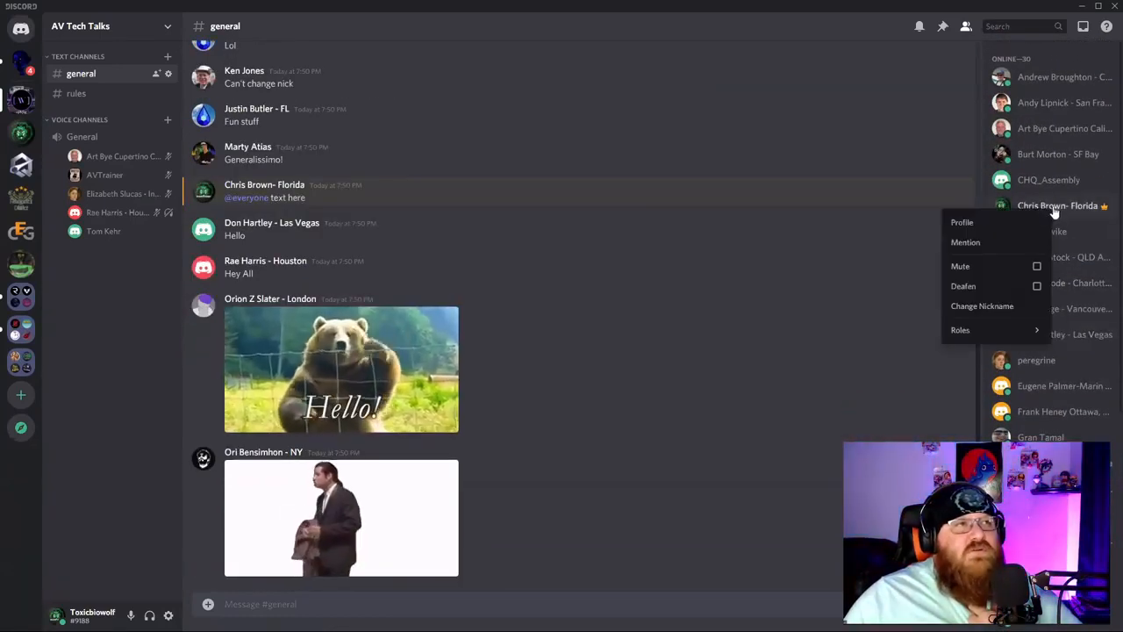
pyautogui.moveTo(992, 330)
pyautogui.click(924, 336)
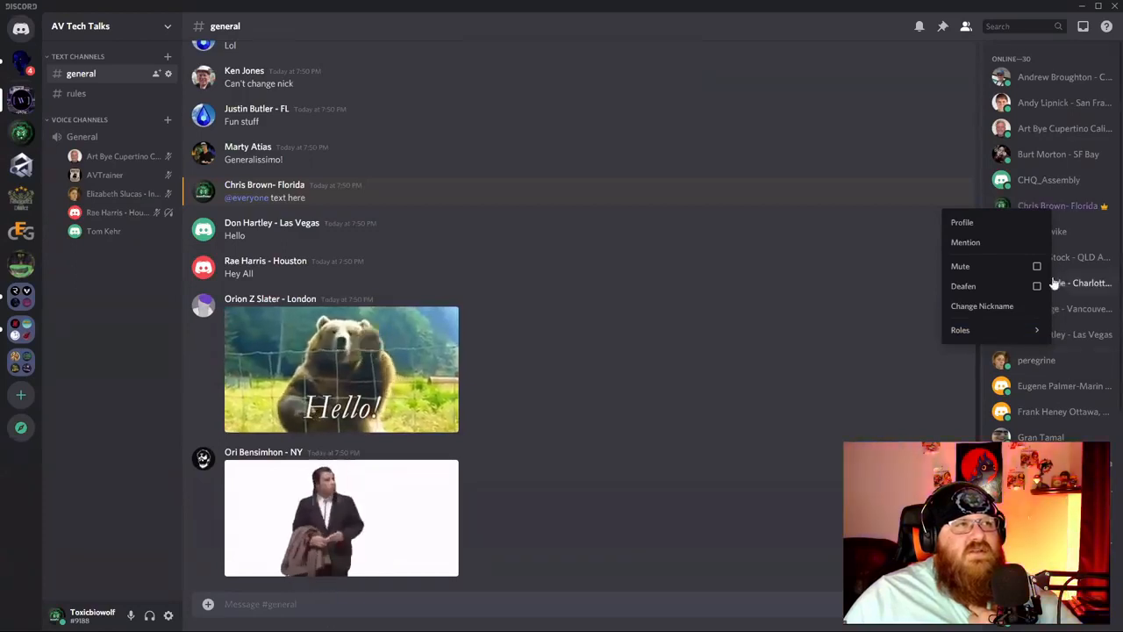
pyautogui.click(877, 303)
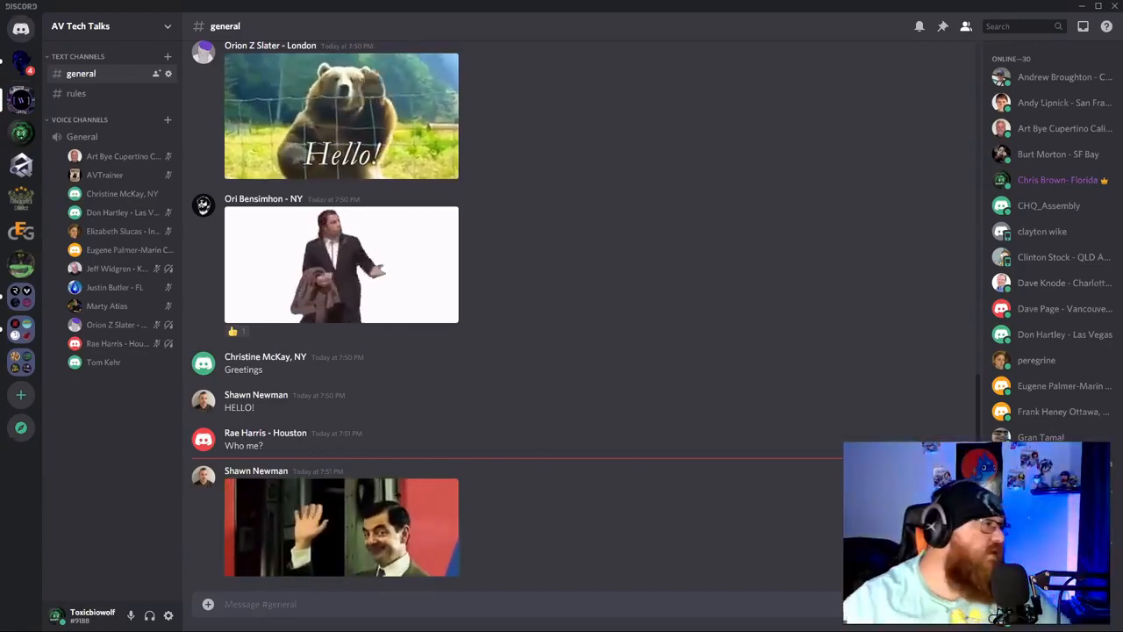
pyautogui.click(168, 615)
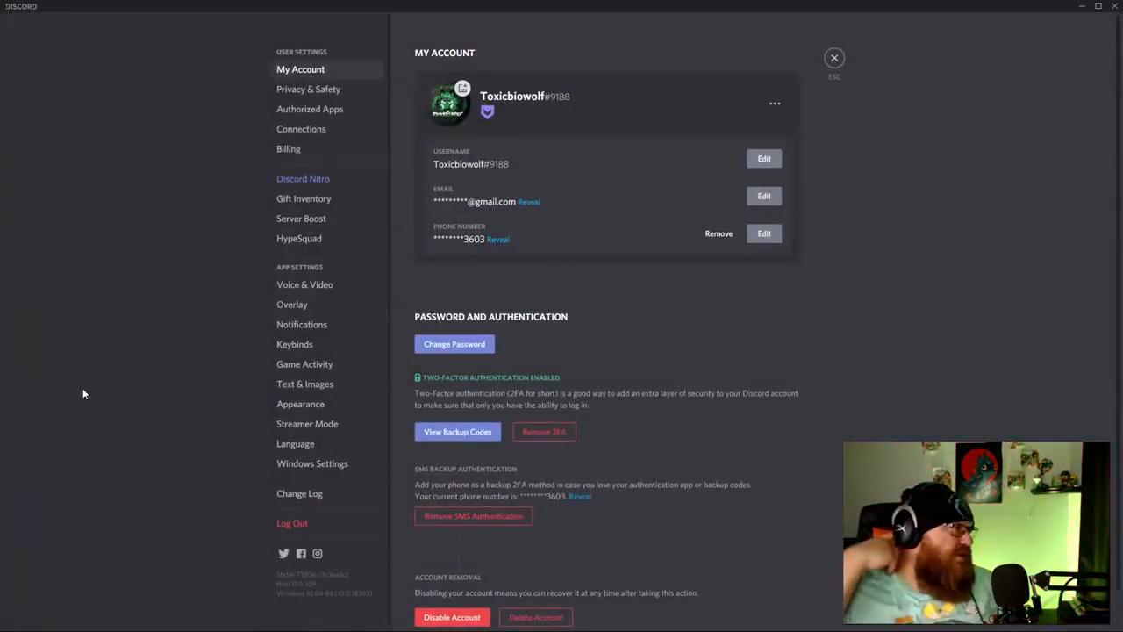
pyautogui.click(838, 61)
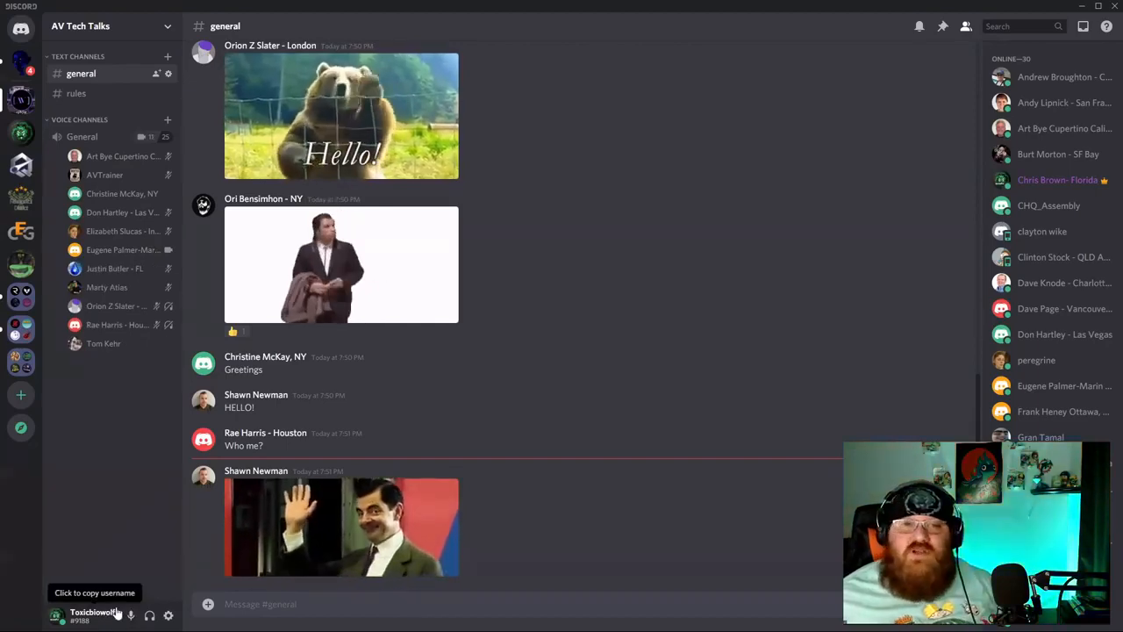
pyautogui.click(167, 617)
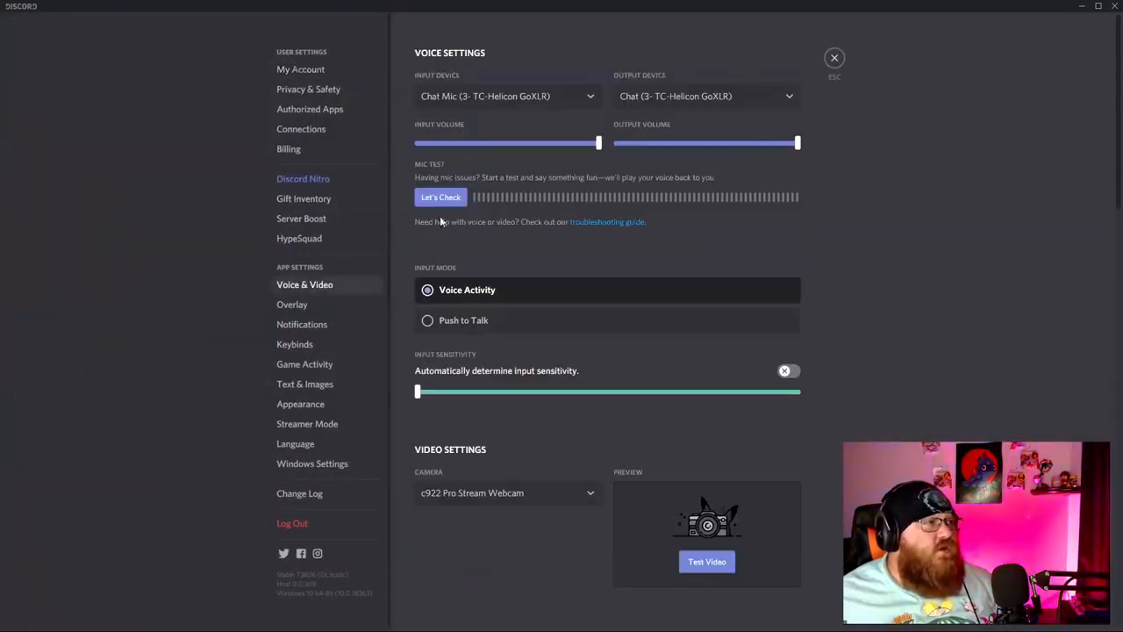
pyautogui.click(466, 499)
pyautogui.scroll(-1, 519, 558)
pyautogui.scroll(-1, 519, 558)
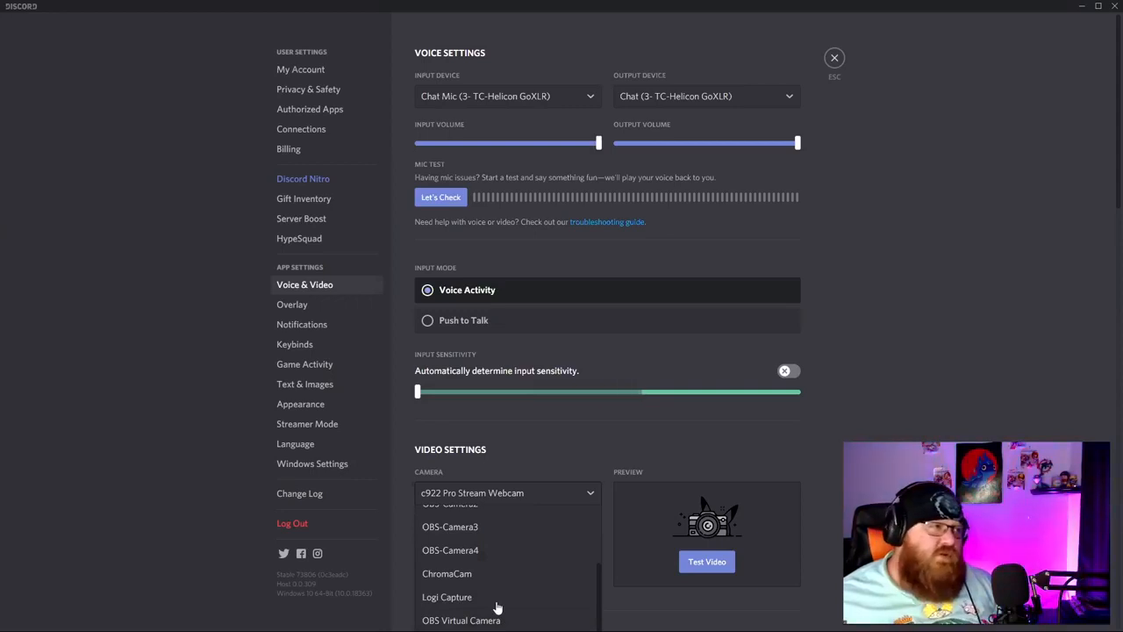
pyautogui.scroll(1, 514, 559)
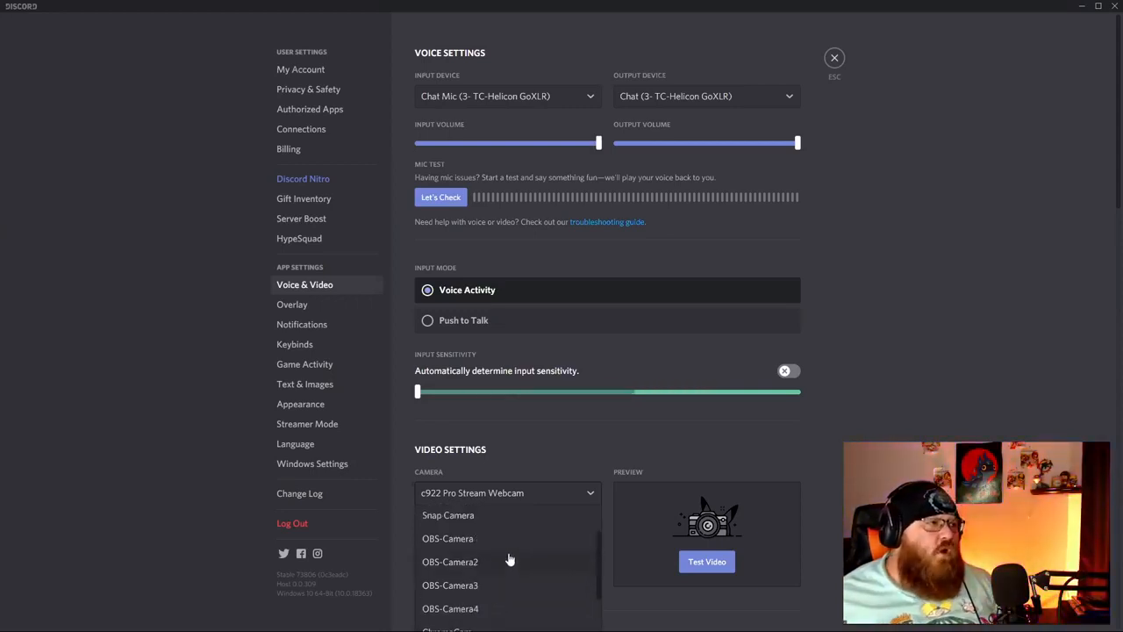
pyautogui.scroll(1, 514, 559)
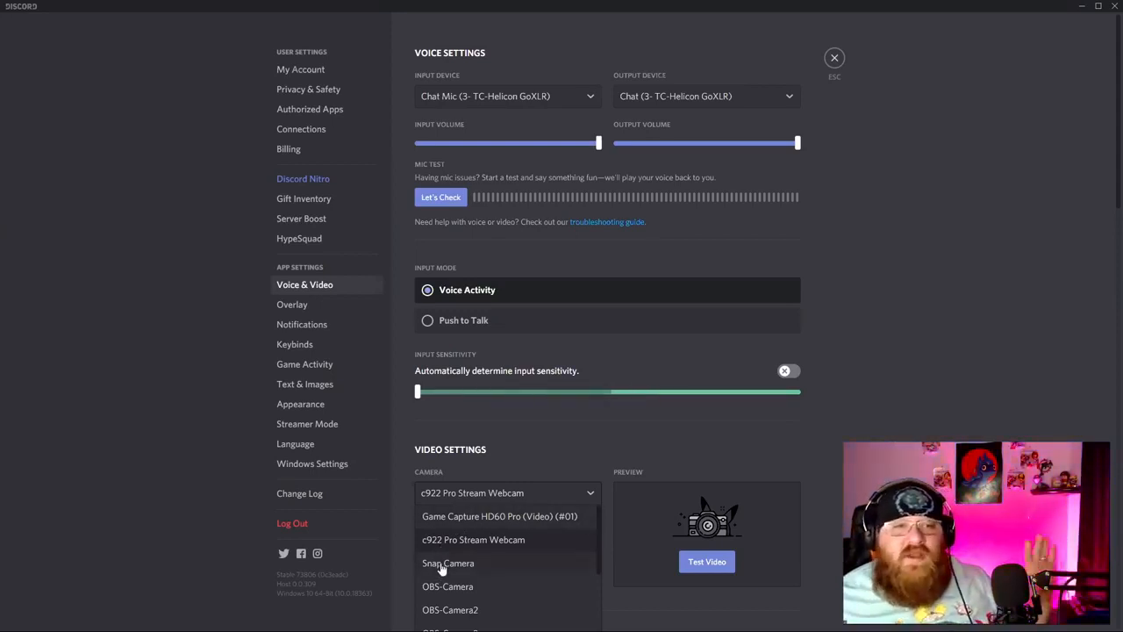
pyautogui.click(698, 458)
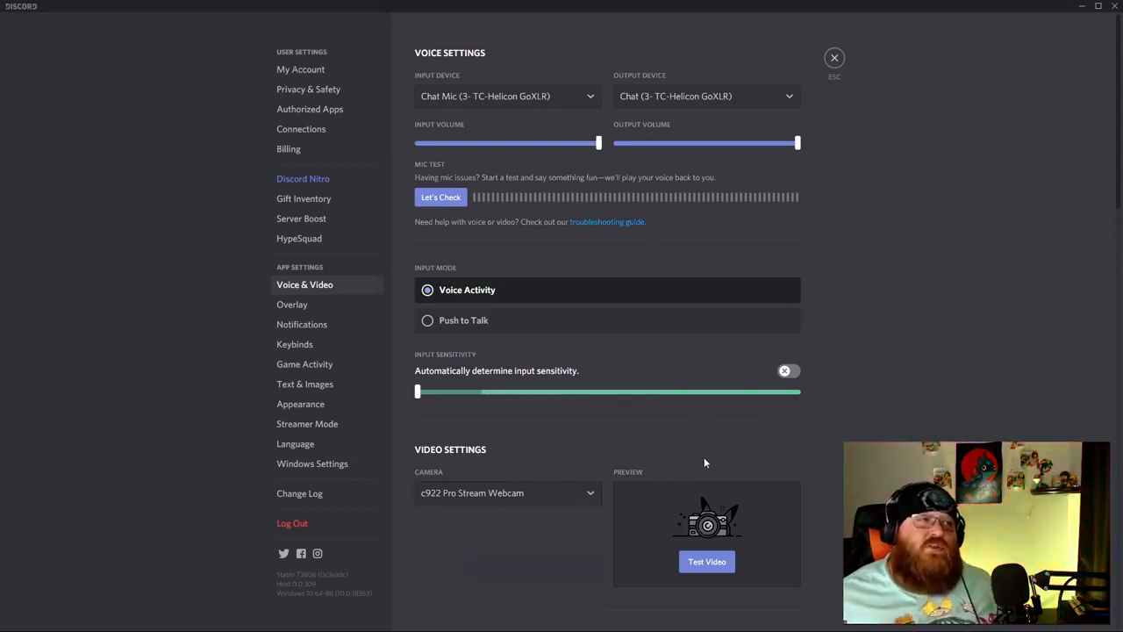
pyautogui.click(836, 59)
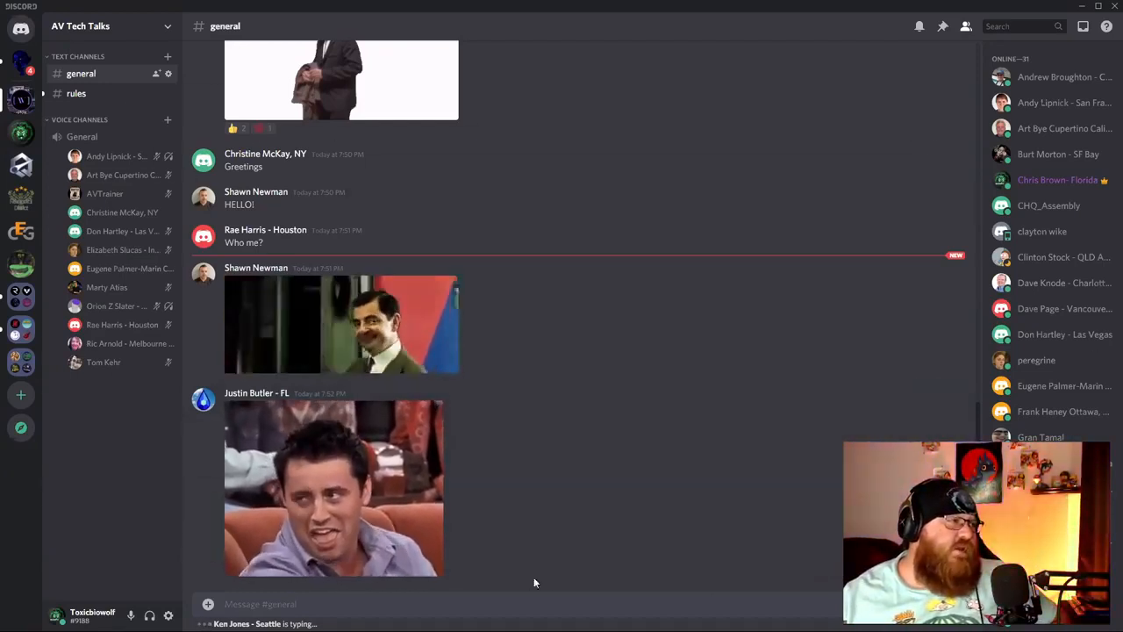
pyautogui.click(165, 30)
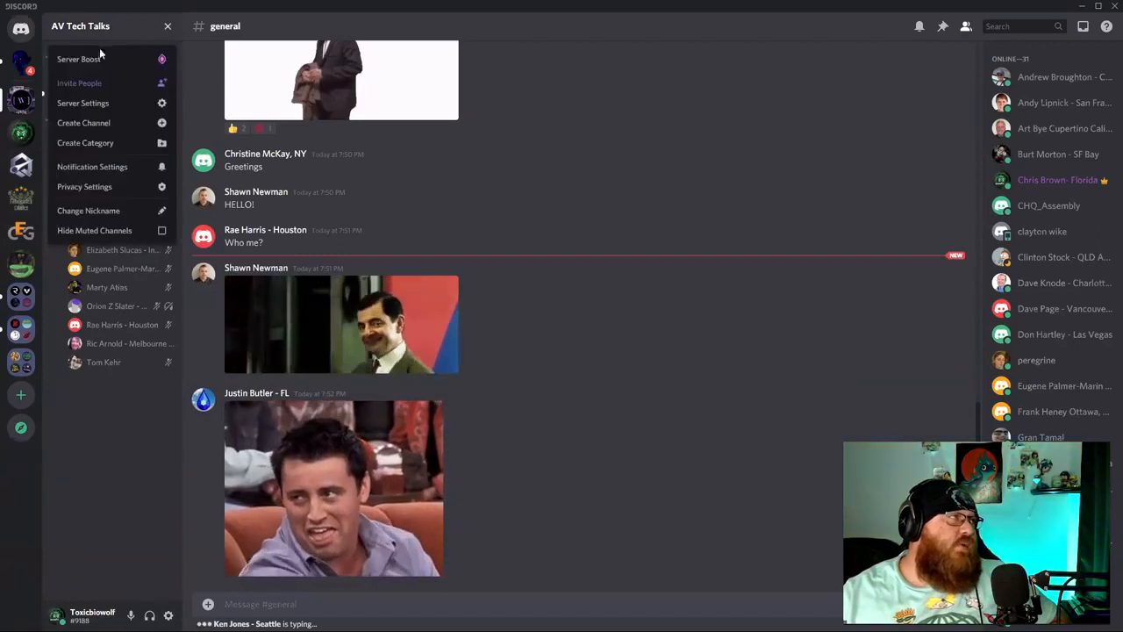
pyautogui.click(114, 59)
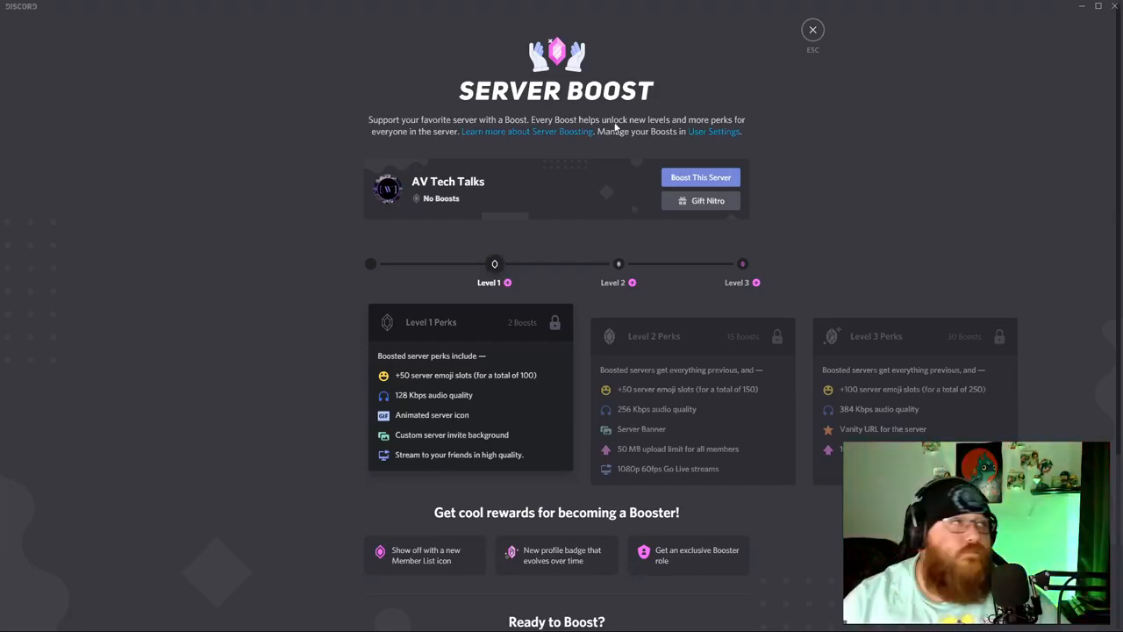
pyautogui.click(812, 31)
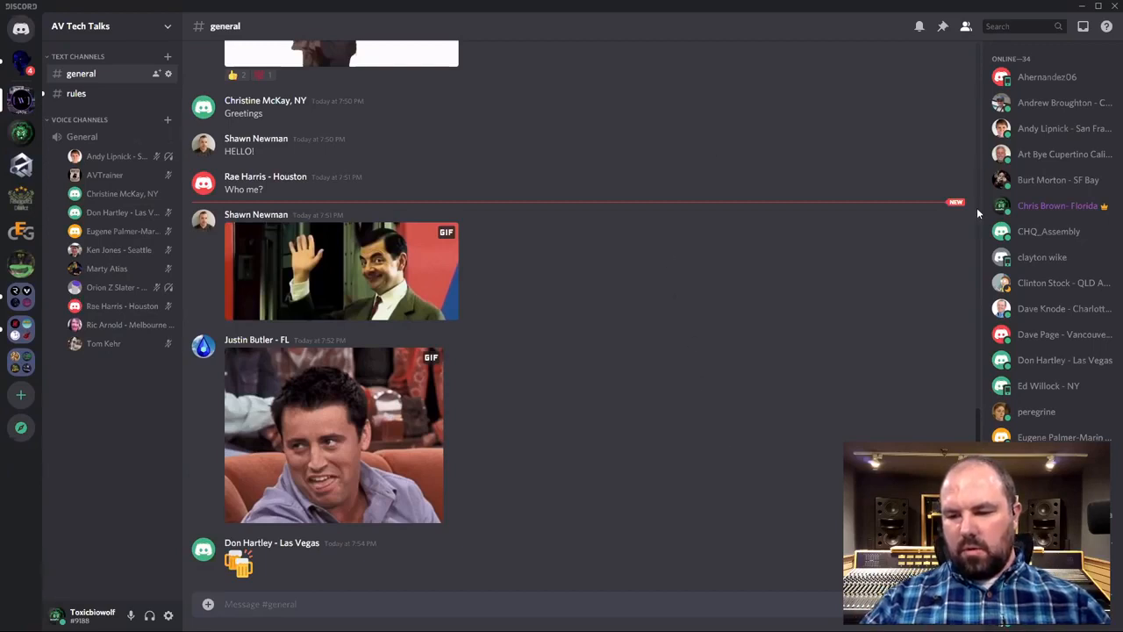
pyautogui.rightClick(1059, 384)
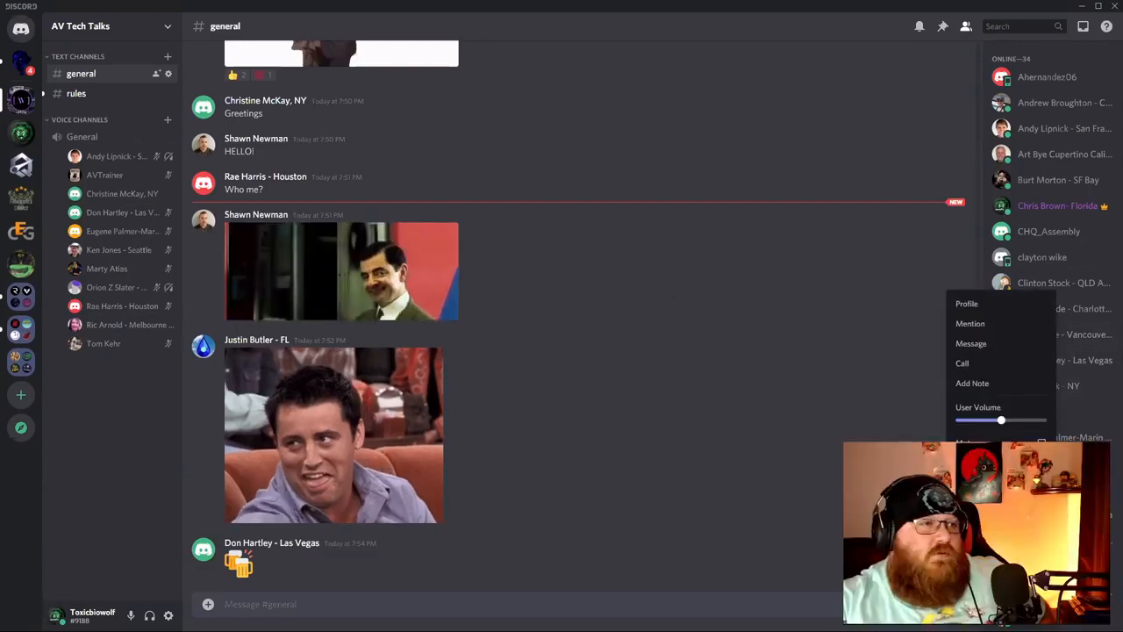
pyautogui.click(865, 389)
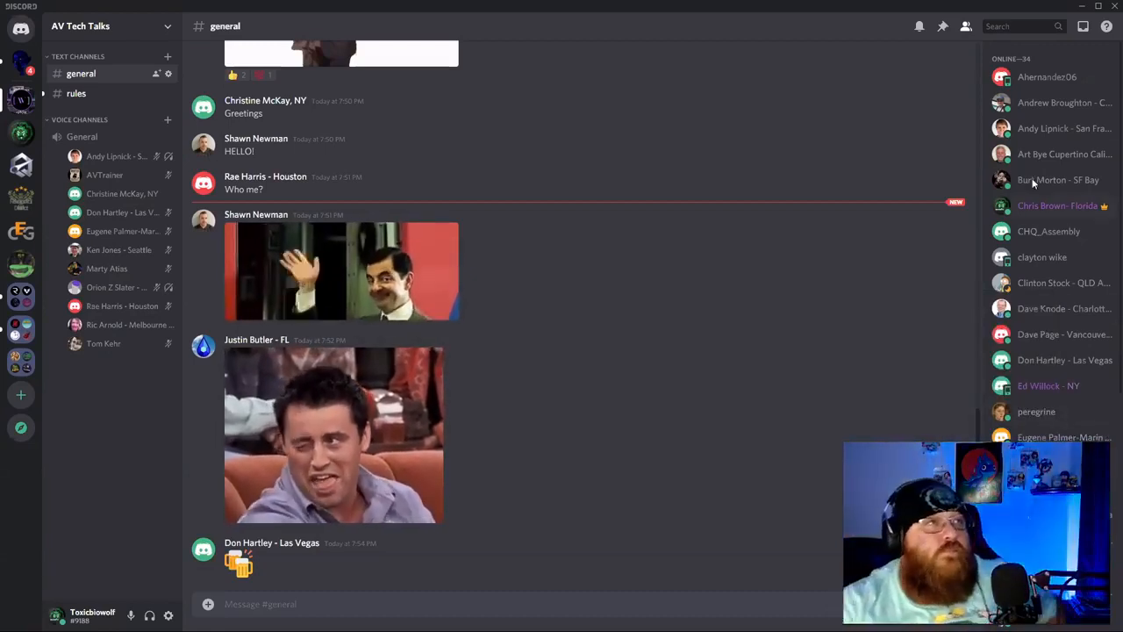
pyautogui.scroll(-2, 1029, 411)
pyautogui.scroll(-5, 1028, 409)
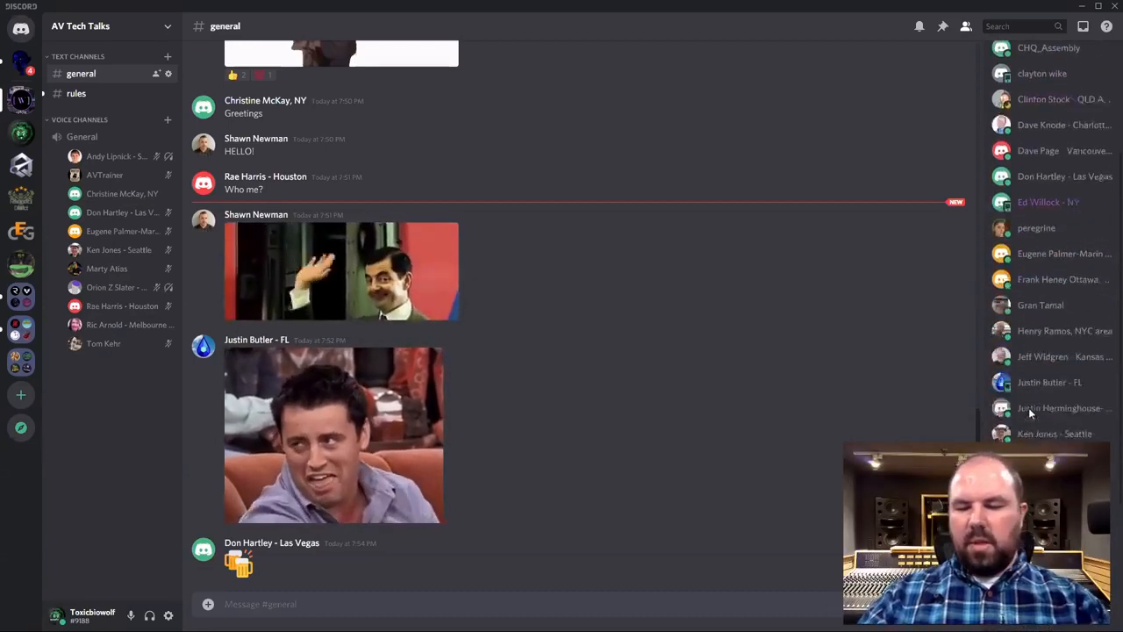
pyautogui.scroll(-2, 1068, 383)
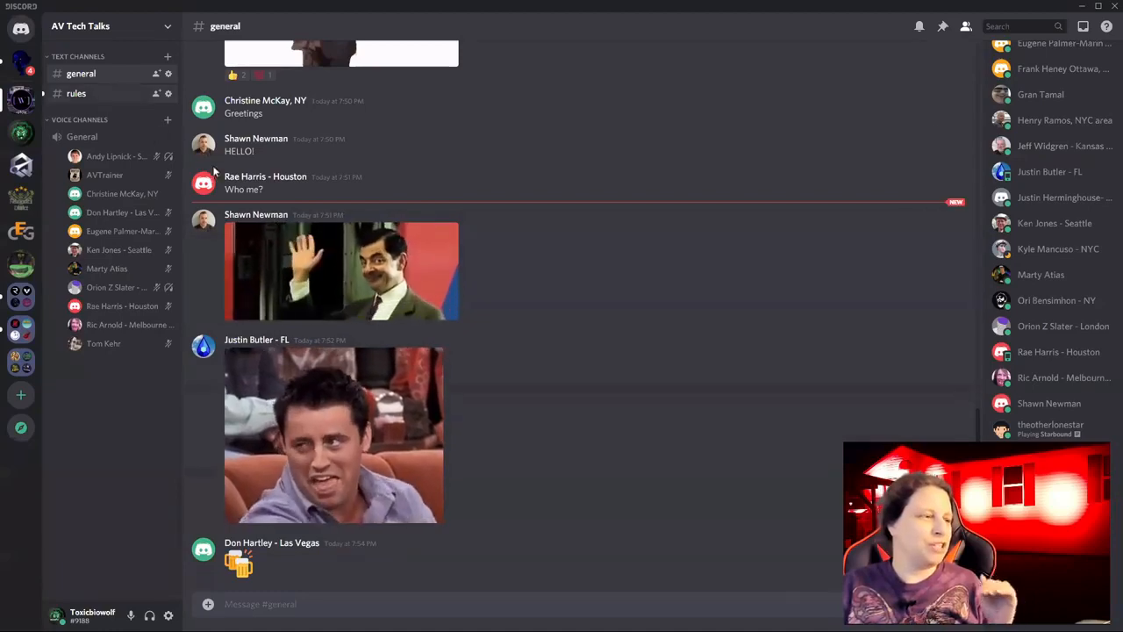
pyautogui.click(79, 94)
pyautogui.click(95, 75)
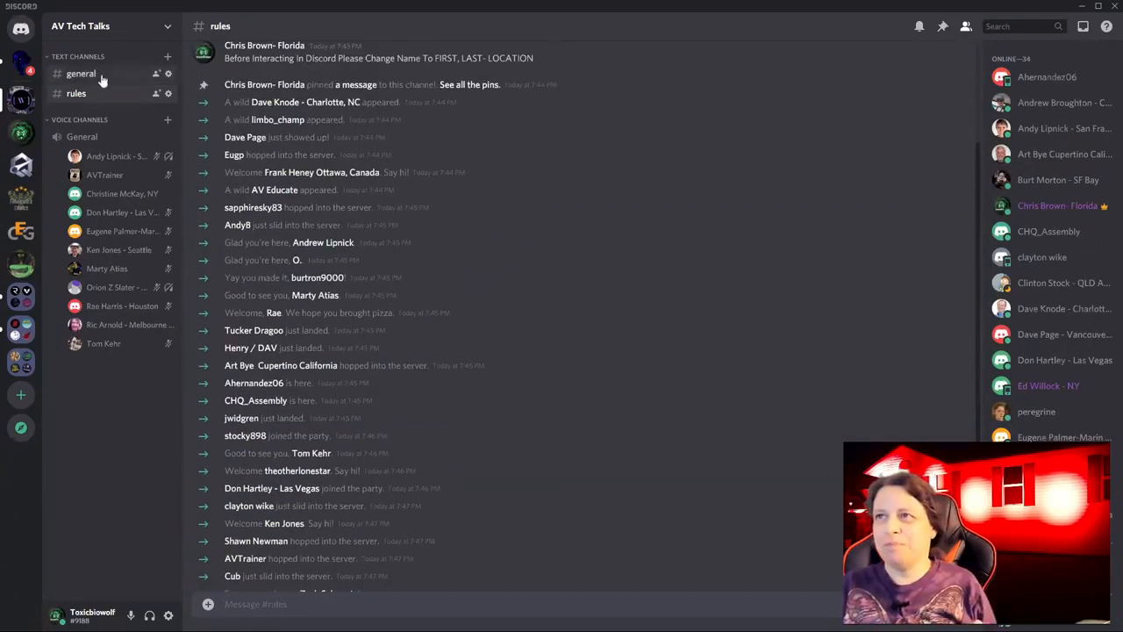
pyautogui.scroll(1, 1050, 246)
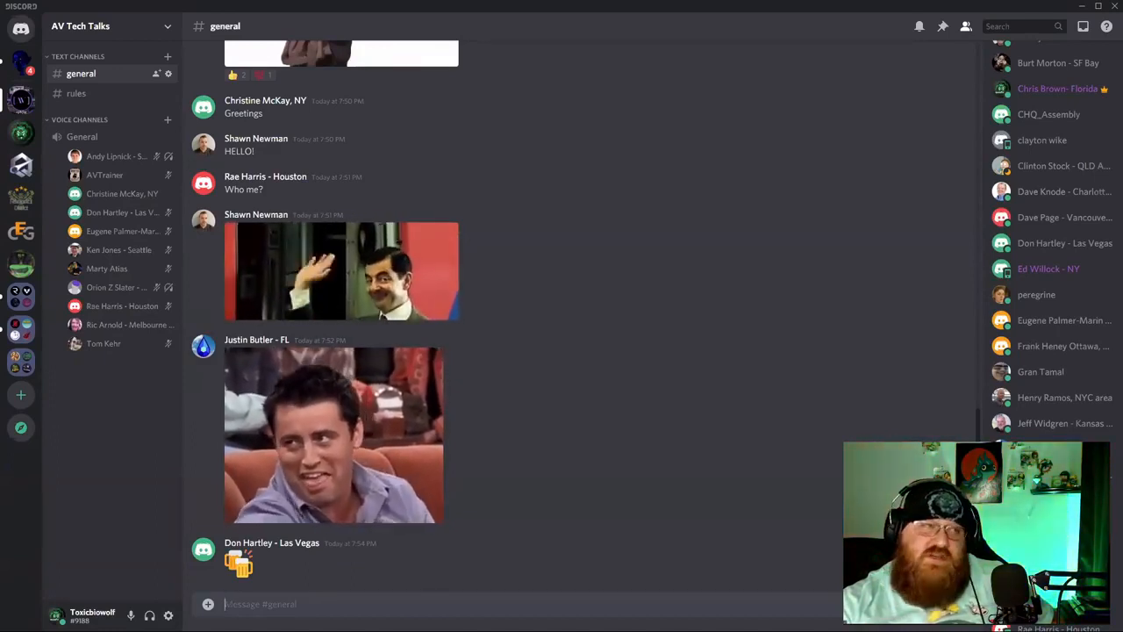
pyautogui.rightClick(1058, 101)
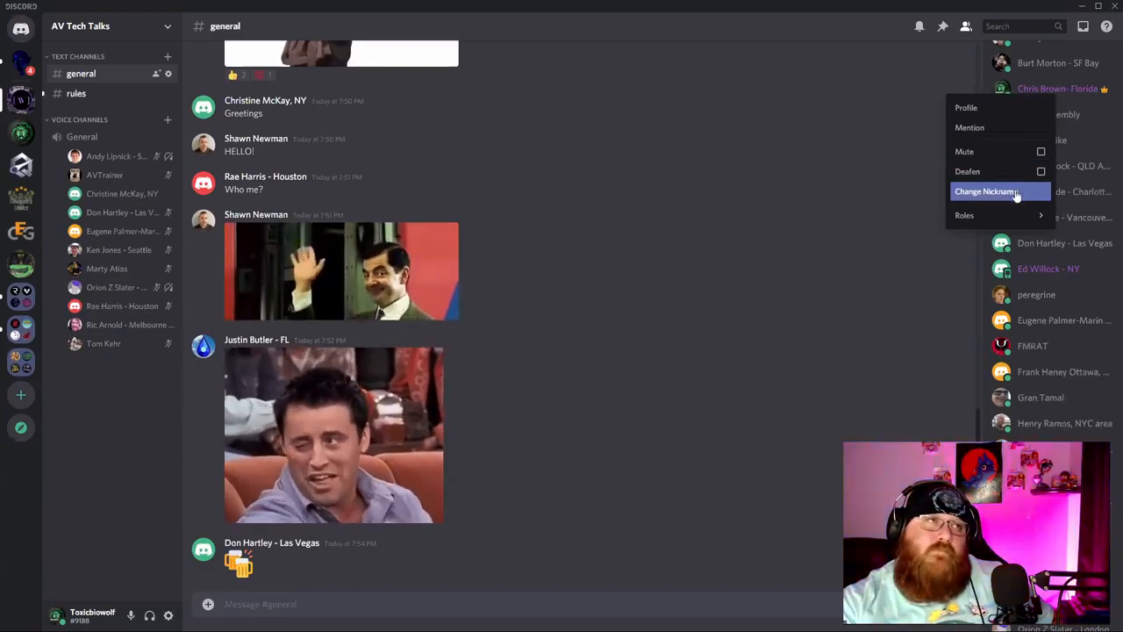
pyautogui.click(970, 188)
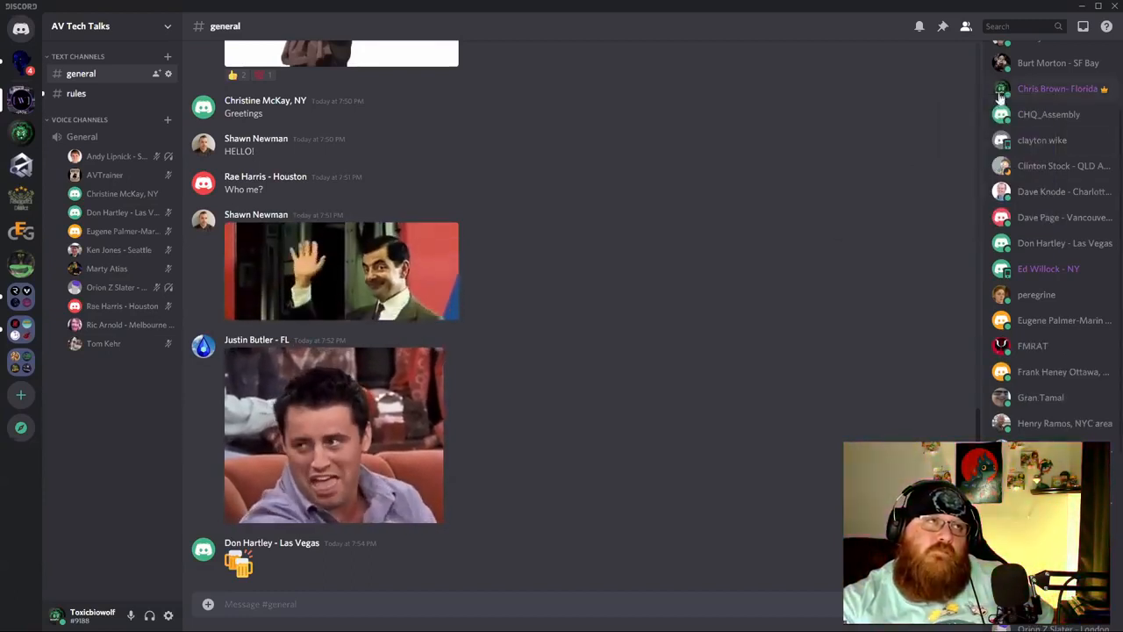
pyautogui.click(1058, 89)
pyautogui.click(880, 237)
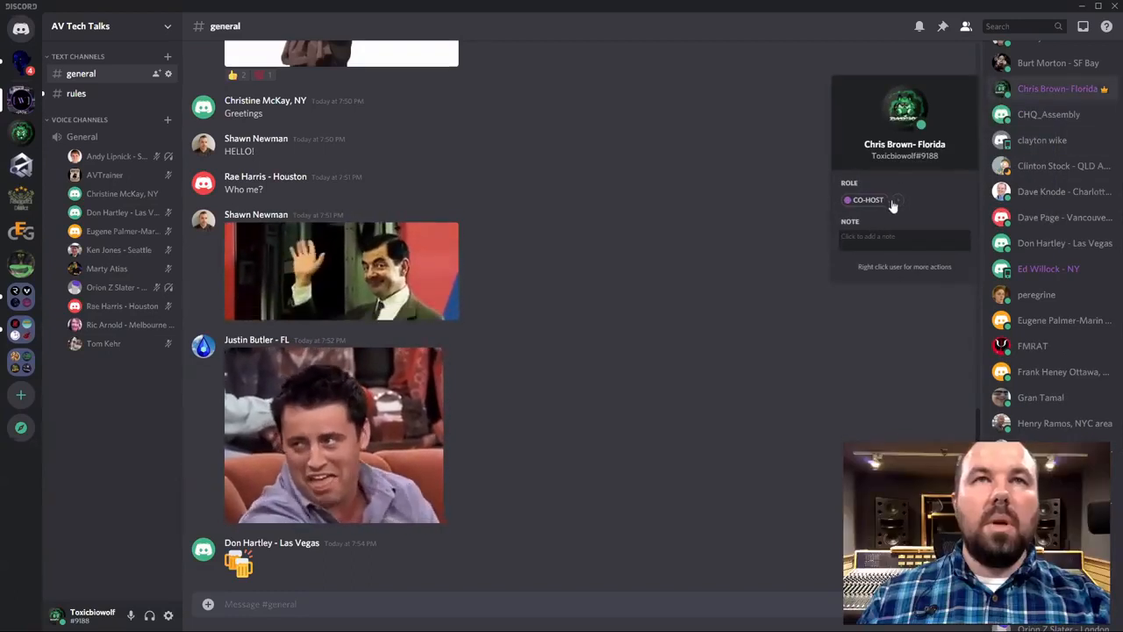
pyautogui.click(912, 147)
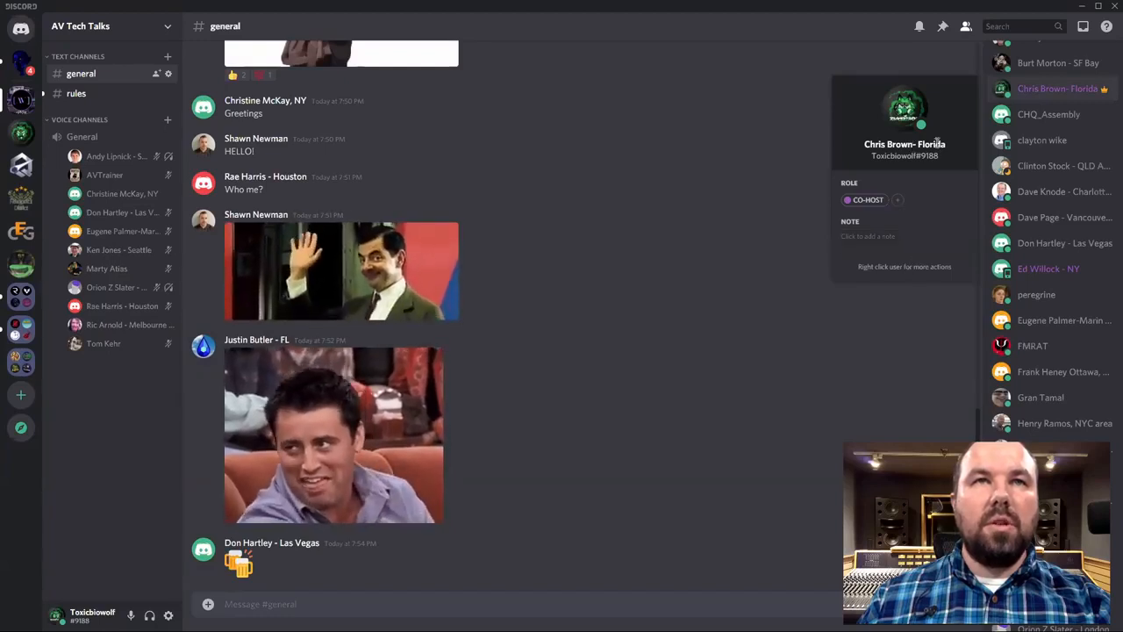
pyautogui.click(931, 284)
pyautogui.scroll(1, 1053, 246)
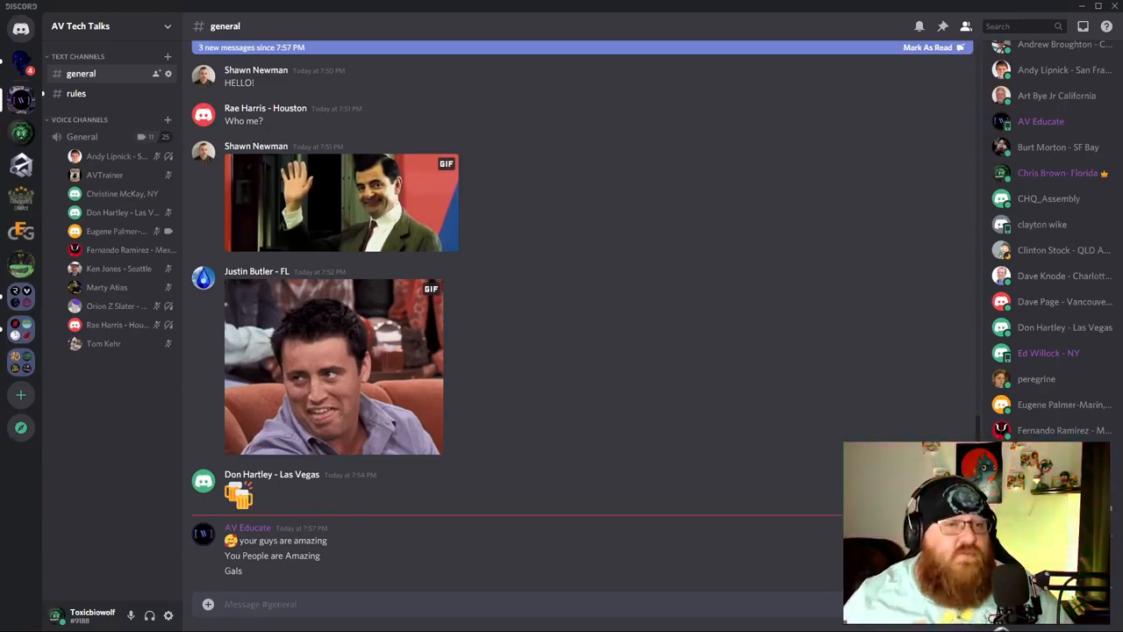
# Open the AV Tech Talks server dropdown from the server name.
pyautogui.click(166, 27)
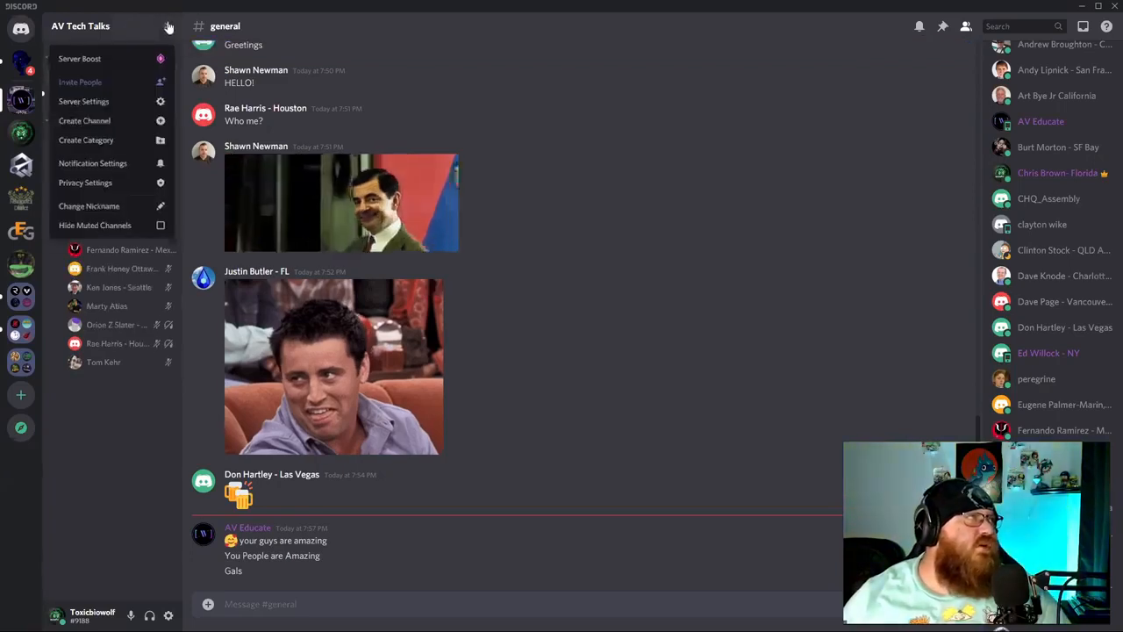
# Browse the Level 1, 2 and 3 Server Boost perks, then close the page.
pyautogui.click(88, 59)
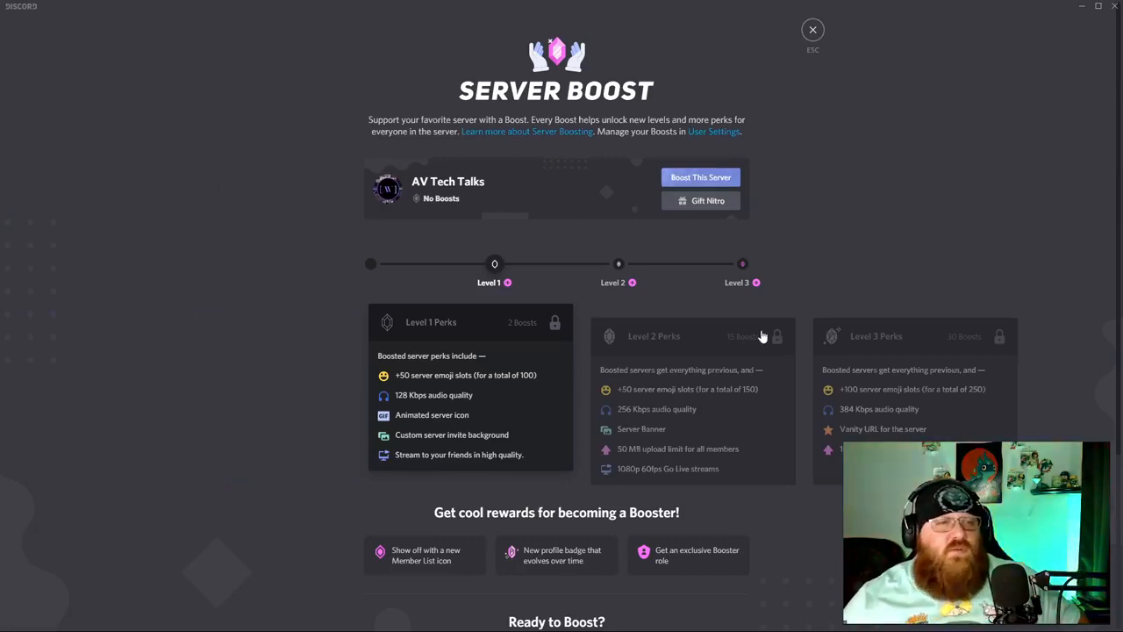
pyautogui.moveTo(395, 395); pyautogui.dragTo(427, 396)
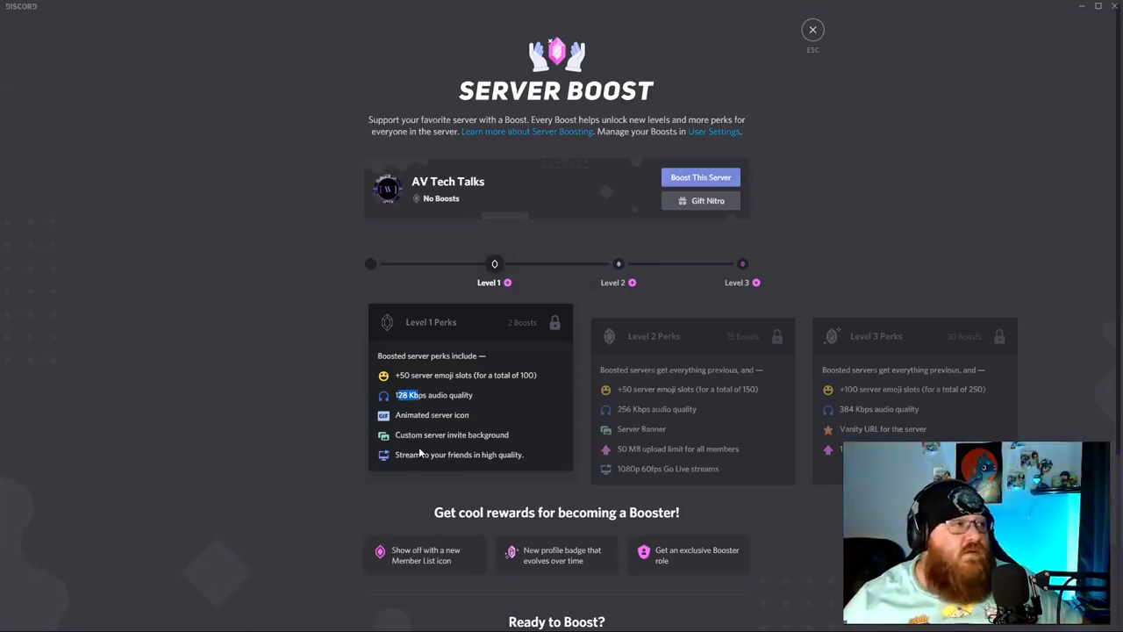
pyautogui.moveTo(395, 414); pyautogui.dragTo(470, 416)
pyautogui.moveTo(395, 435); pyautogui.dragTo(521, 449)
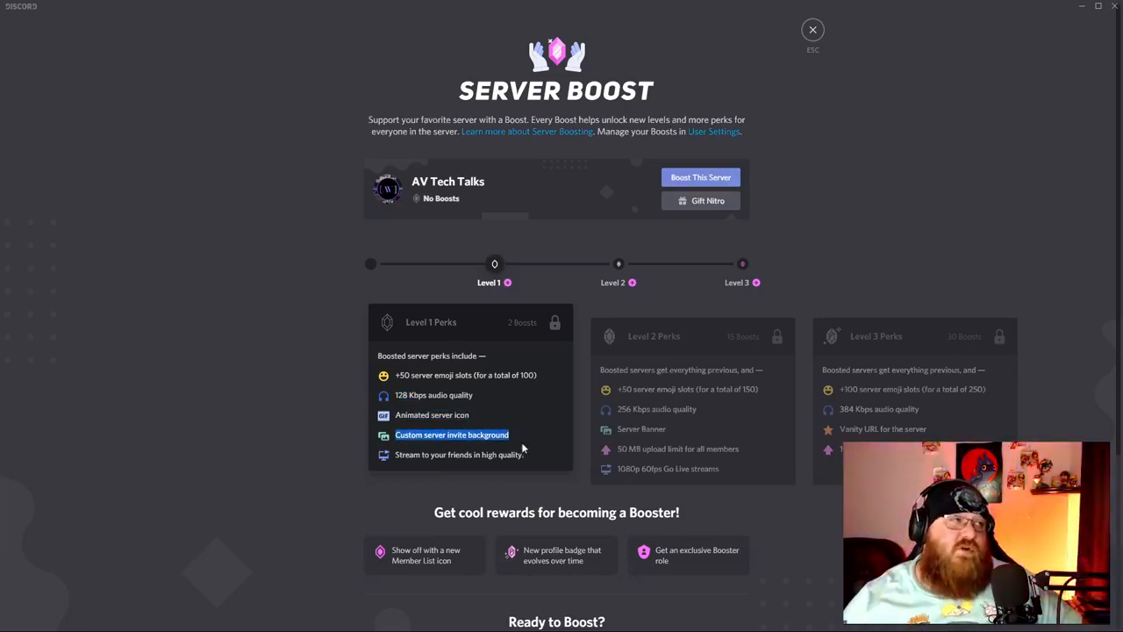
pyautogui.click(629, 354)
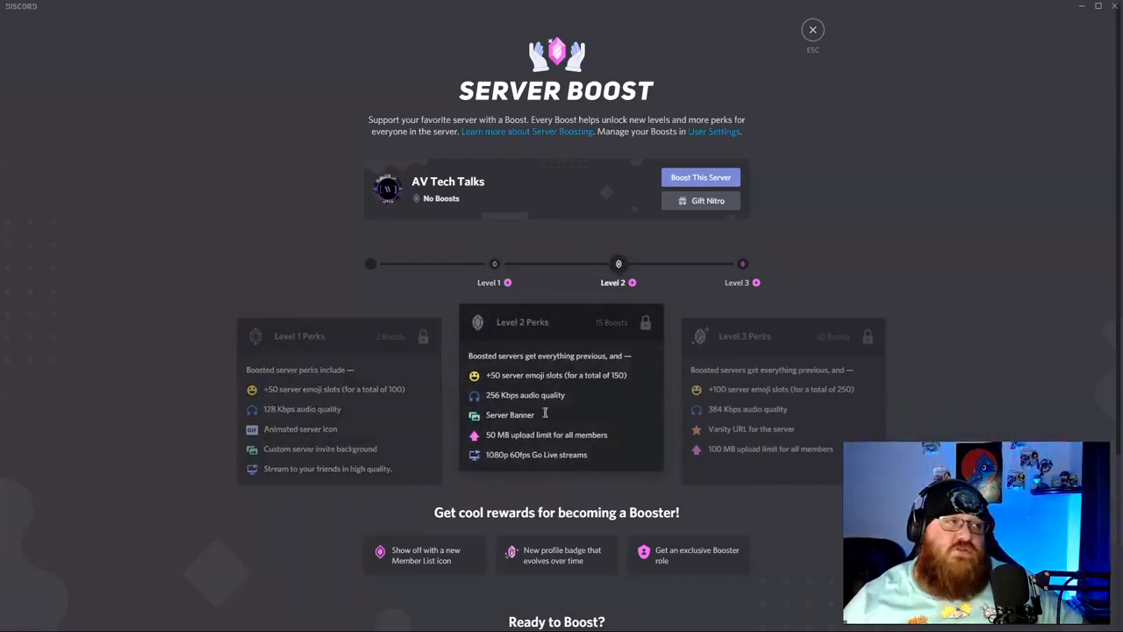
pyautogui.tripleClick(546, 420)
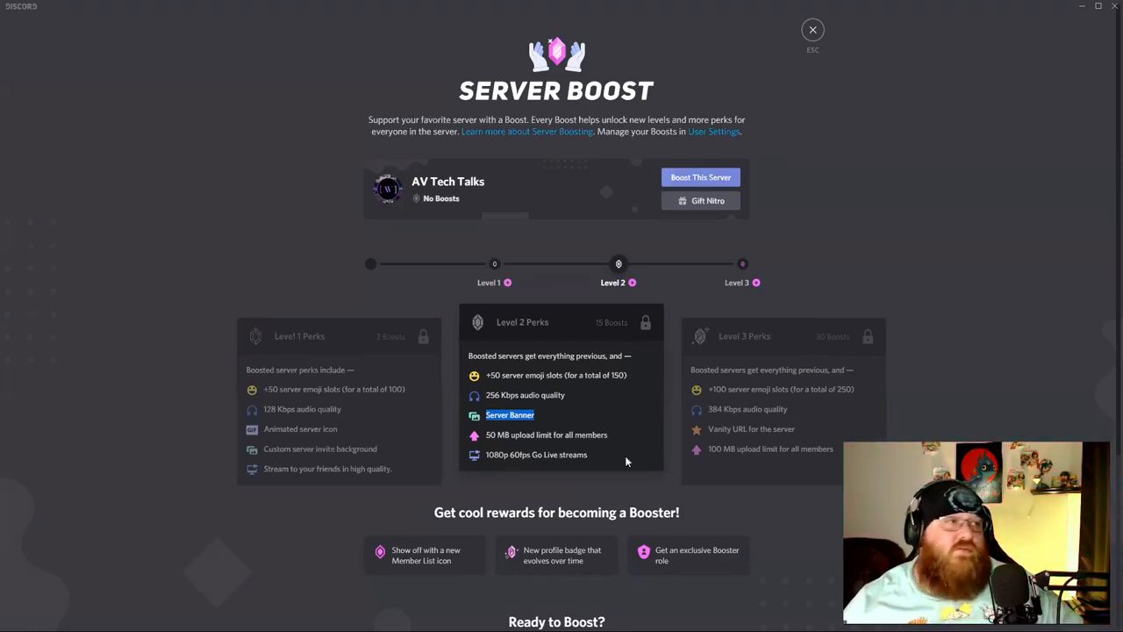
pyautogui.click(734, 451)
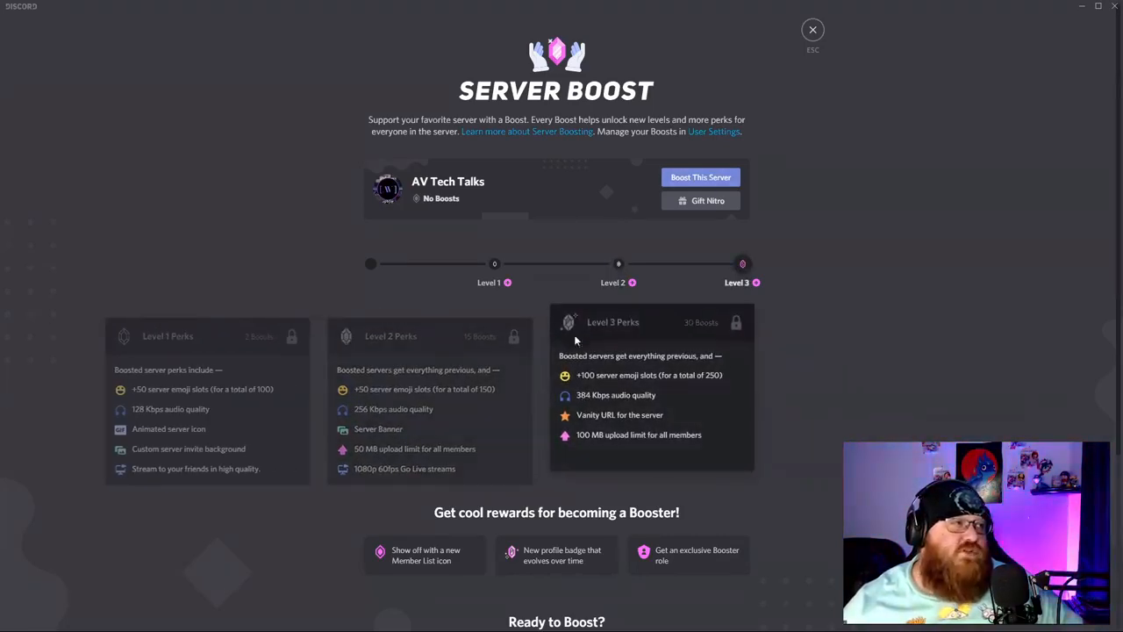
pyautogui.doubleClick(446, 416)
pyautogui.click(739, 405)
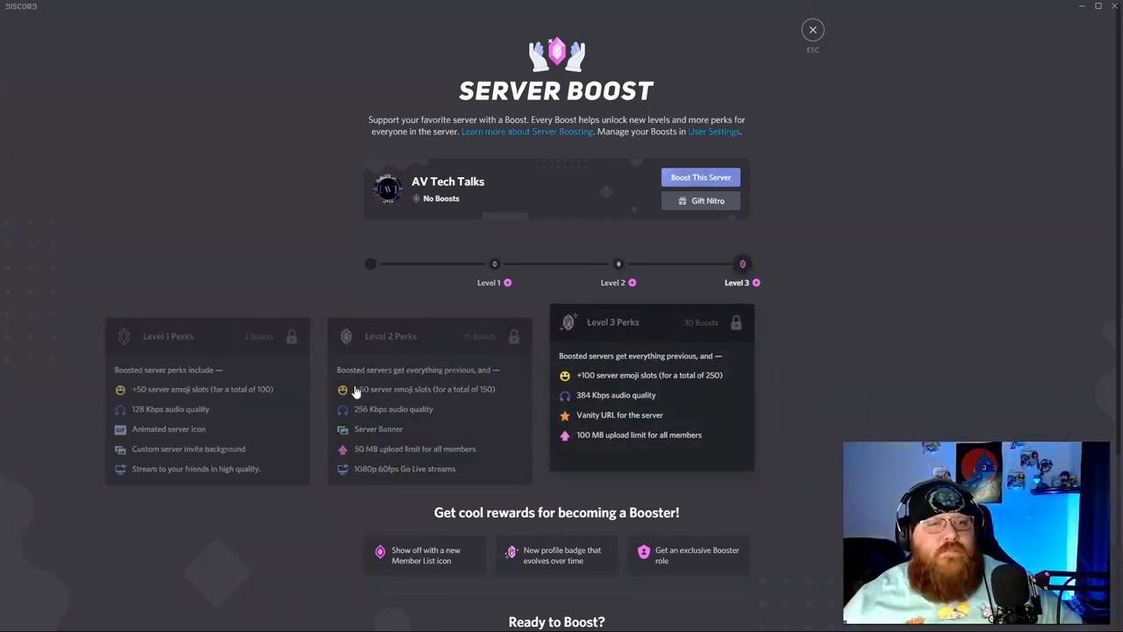
pyautogui.click(279, 416)
pyautogui.click(813, 30)
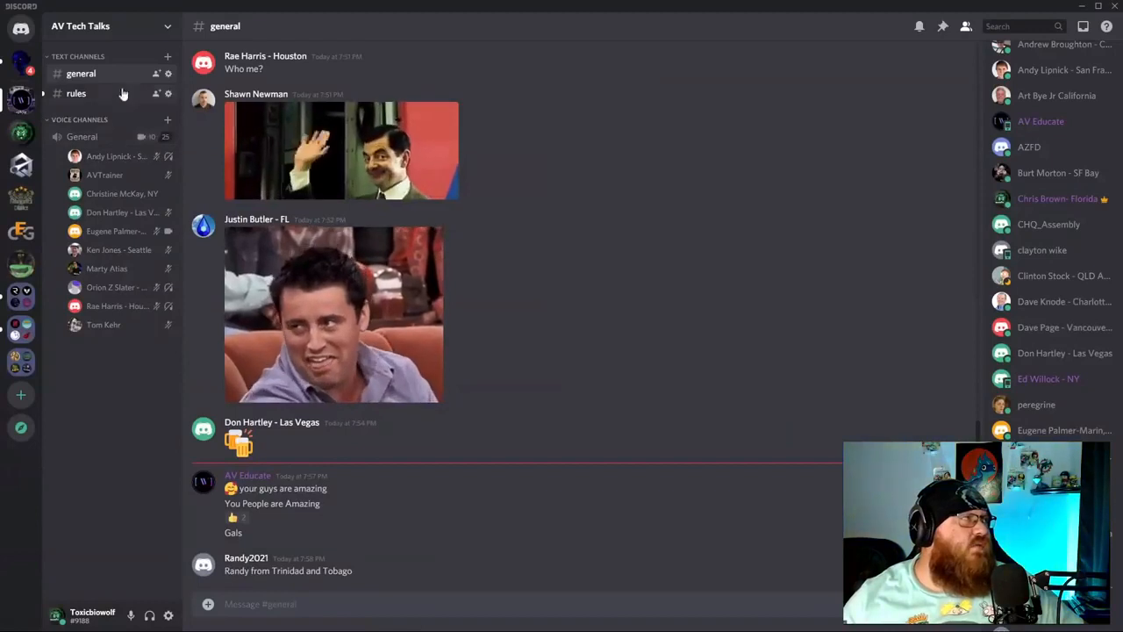
pyautogui.click(169, 137)
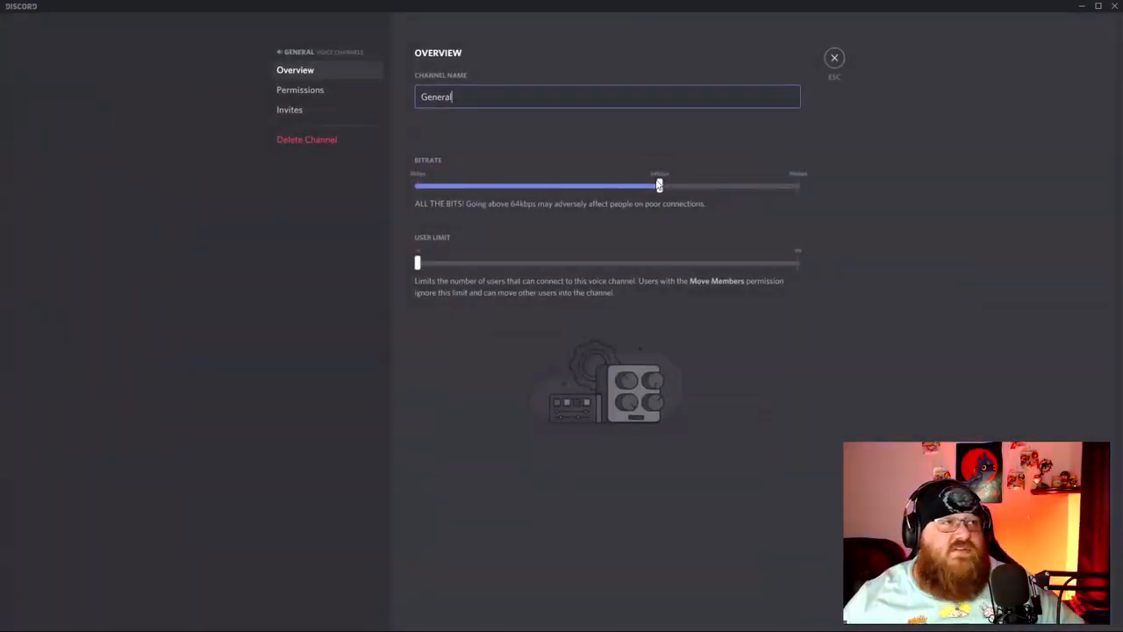
pyautogui.moveTo(659, 185); pyautogui.dragTo(800, 185)
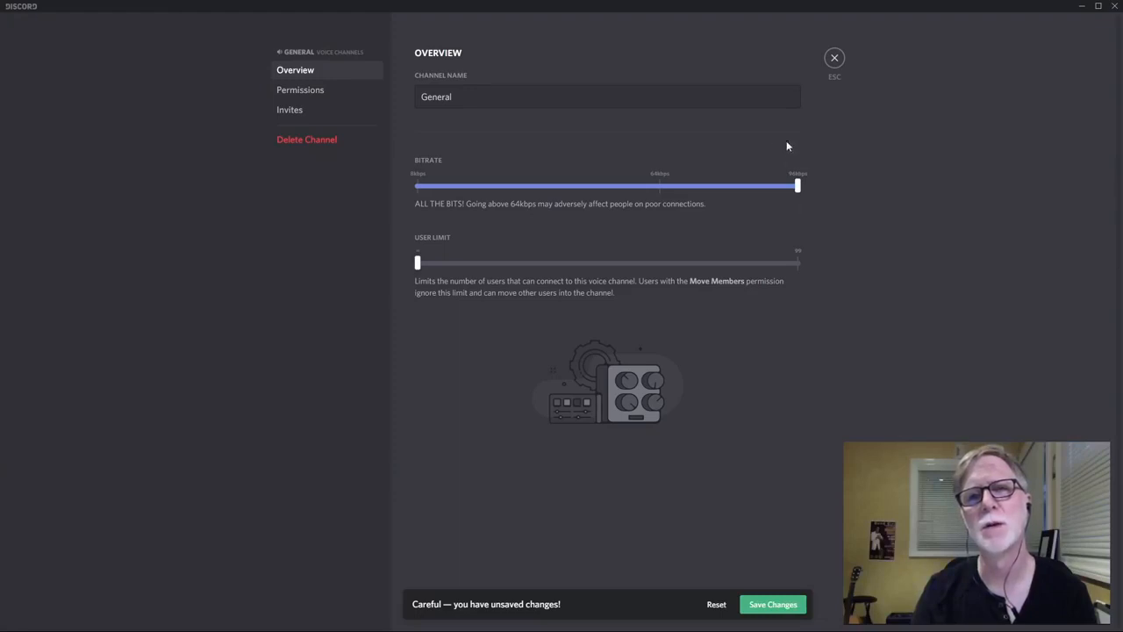
pyautogui.moveTo(795, 184)
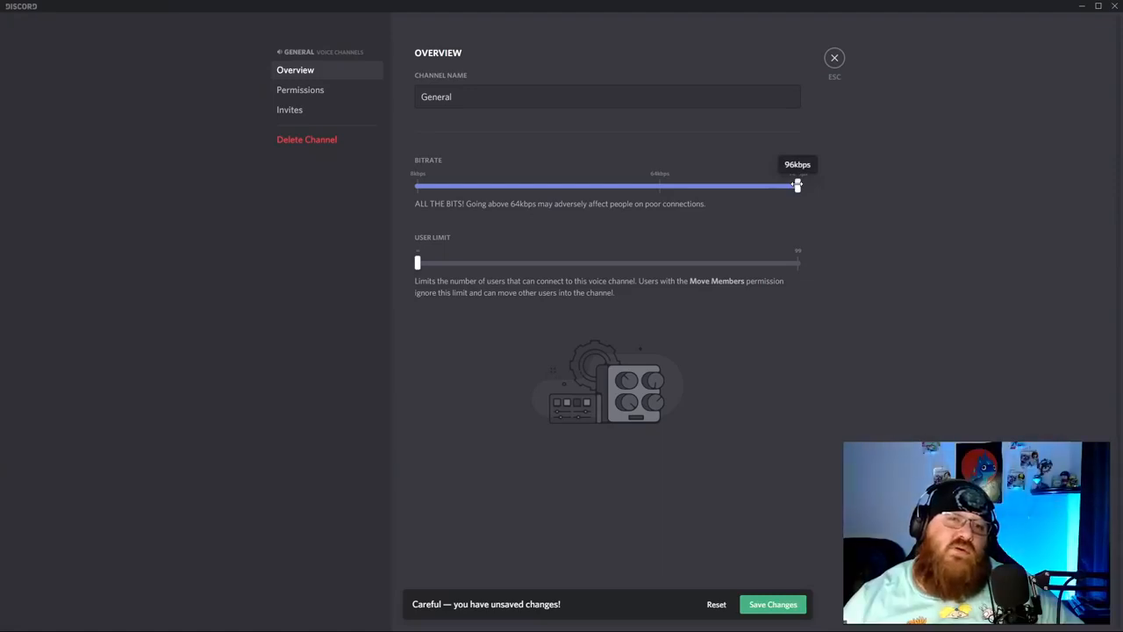
pyautogui.moveTo(797, 185); pyautogui.dragTo(660, 198)
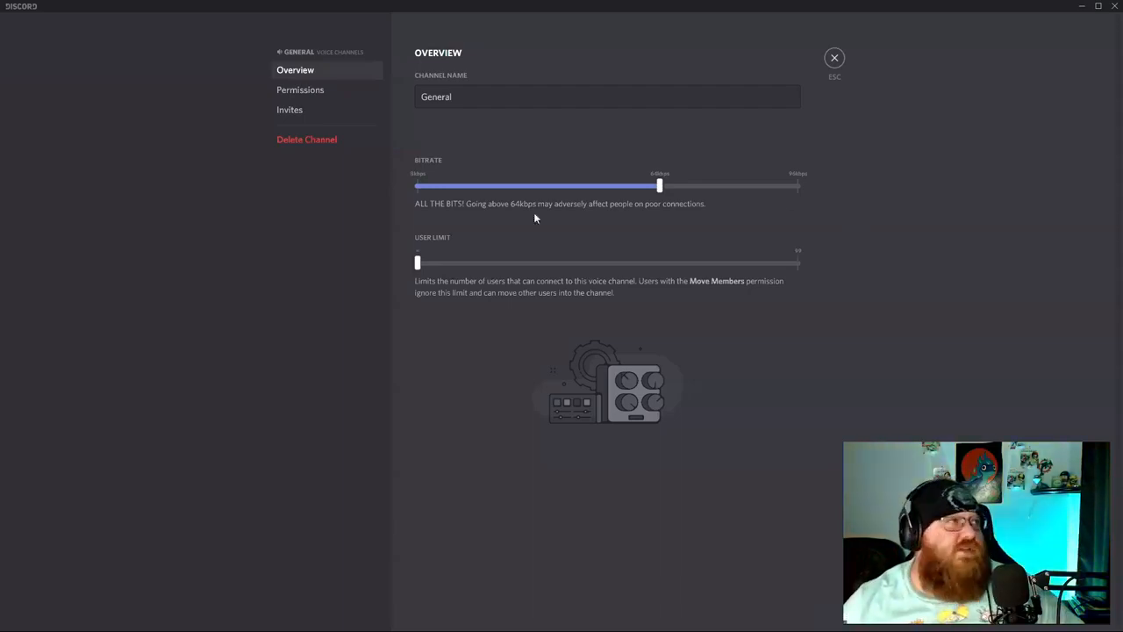
pyautogui.click(834, 57)
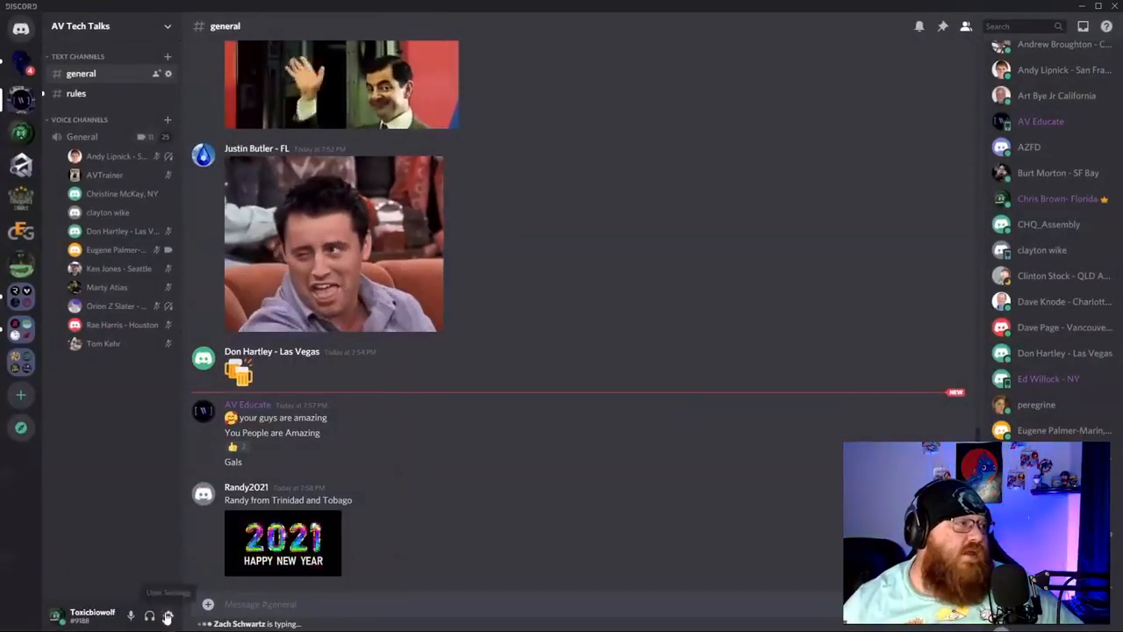
# In Voice & Video settings, keep Chat Mic as the input device, then exit settings.
pyautogui.click(168, 616)
pyautogui.click(290, 284)
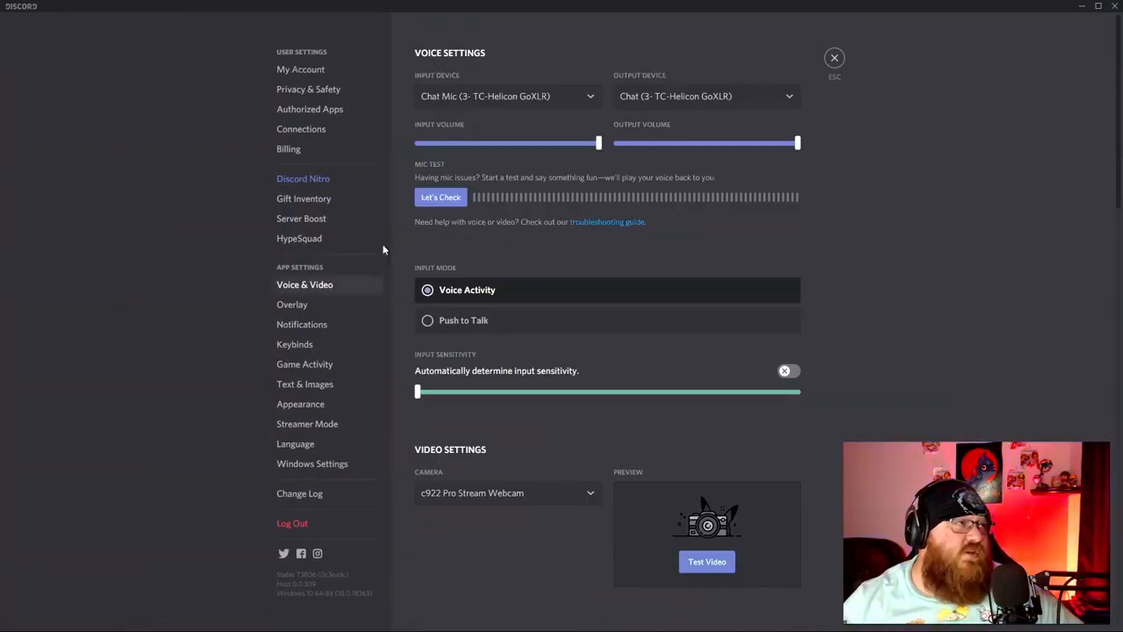
pyautogui.click(469, 93)
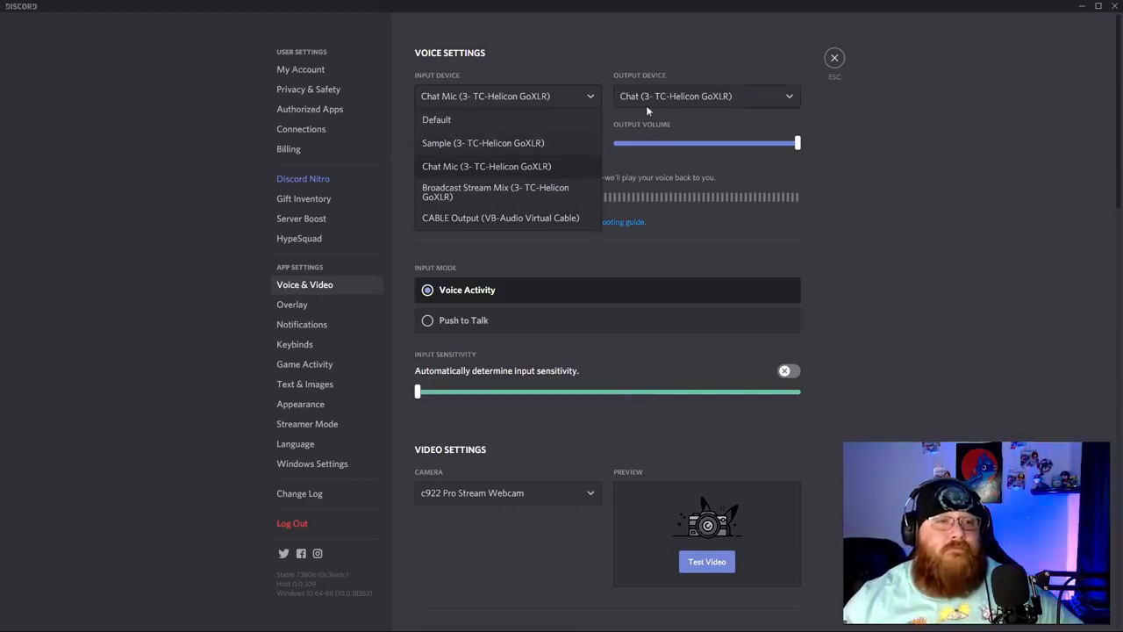
pyautogui.click(511, 173)
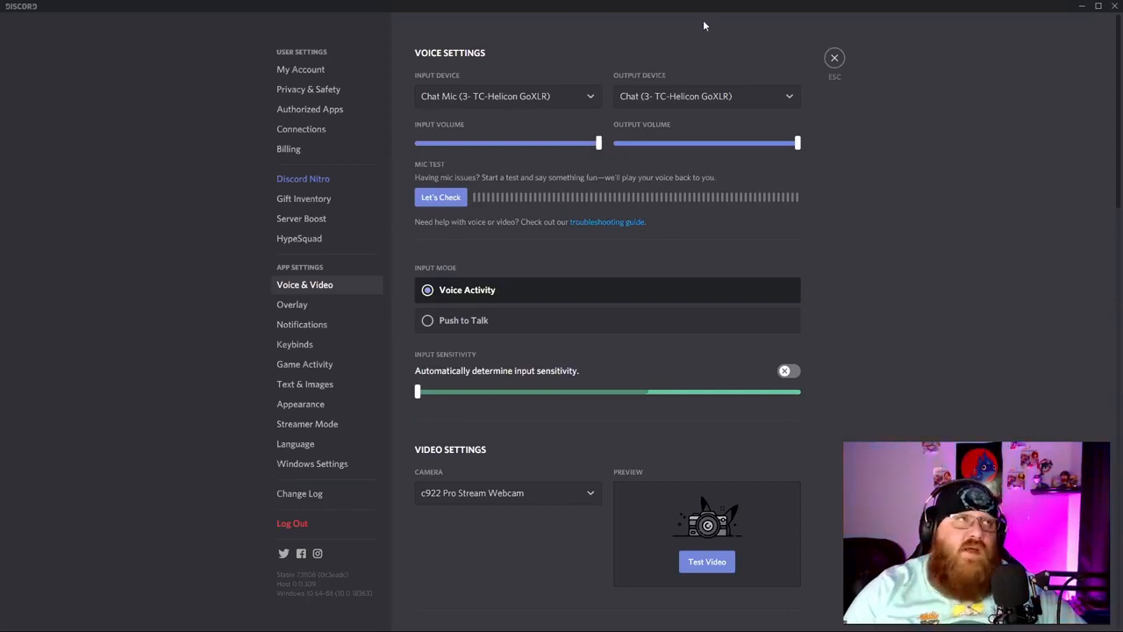
pyautogui.click(833, 59)
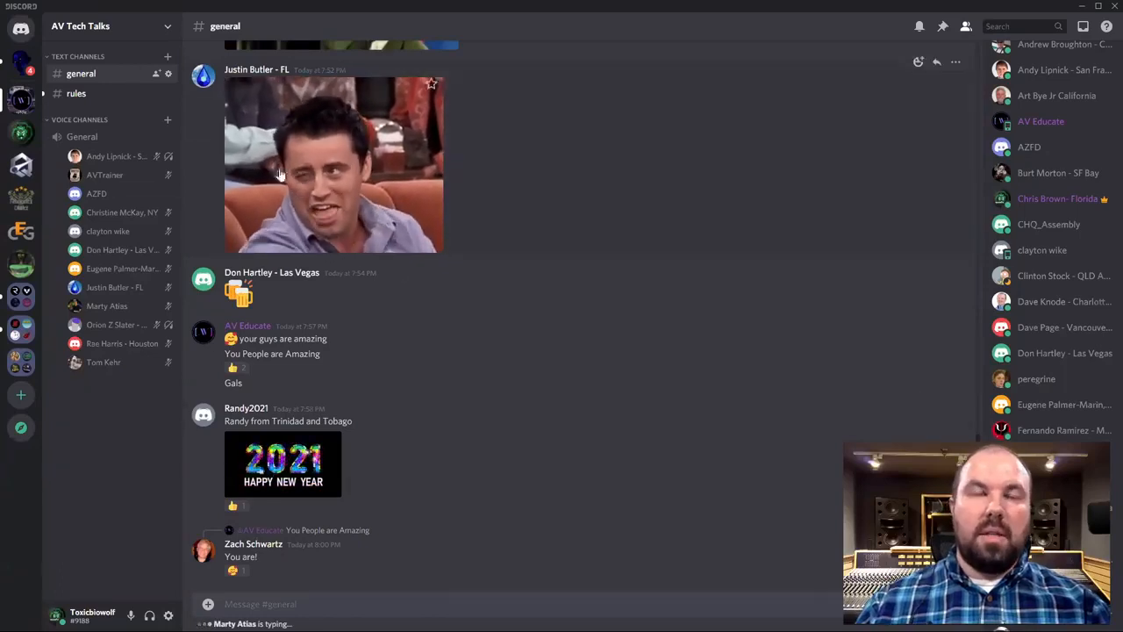
# Mute #rules 'Until I turn it back on', then switch to #general.
pyautogui.click(103, 94)
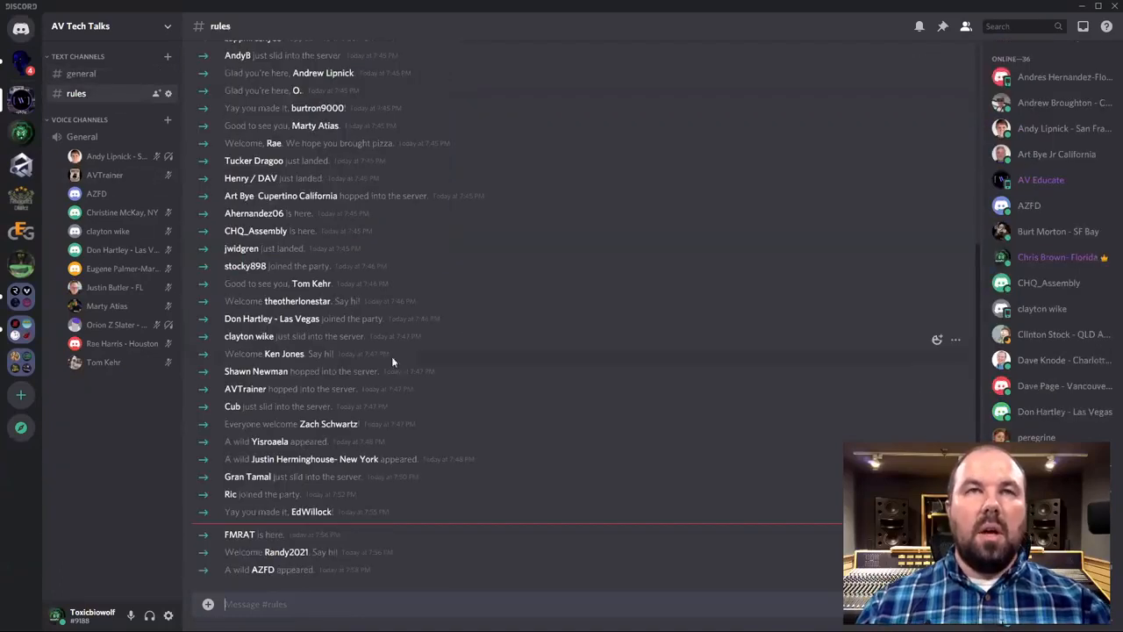
pyautogui.rightClick(81, 97)
pyautogui.moveTo(145, 132)
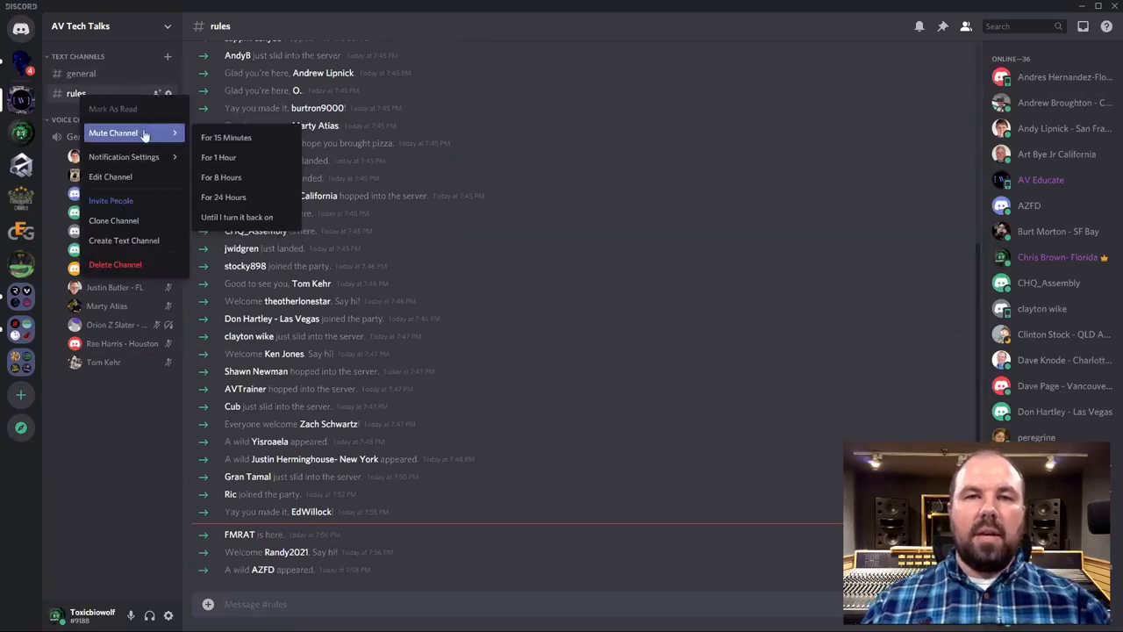
pyautogui.click(232, 217)
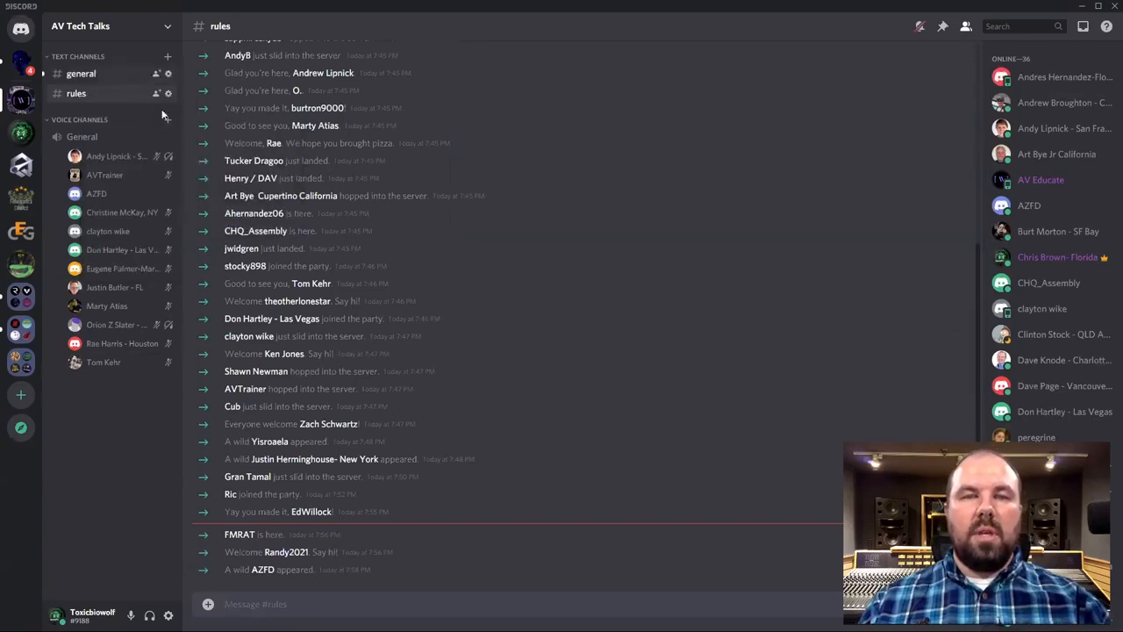
pyautogui.click(98, 78)
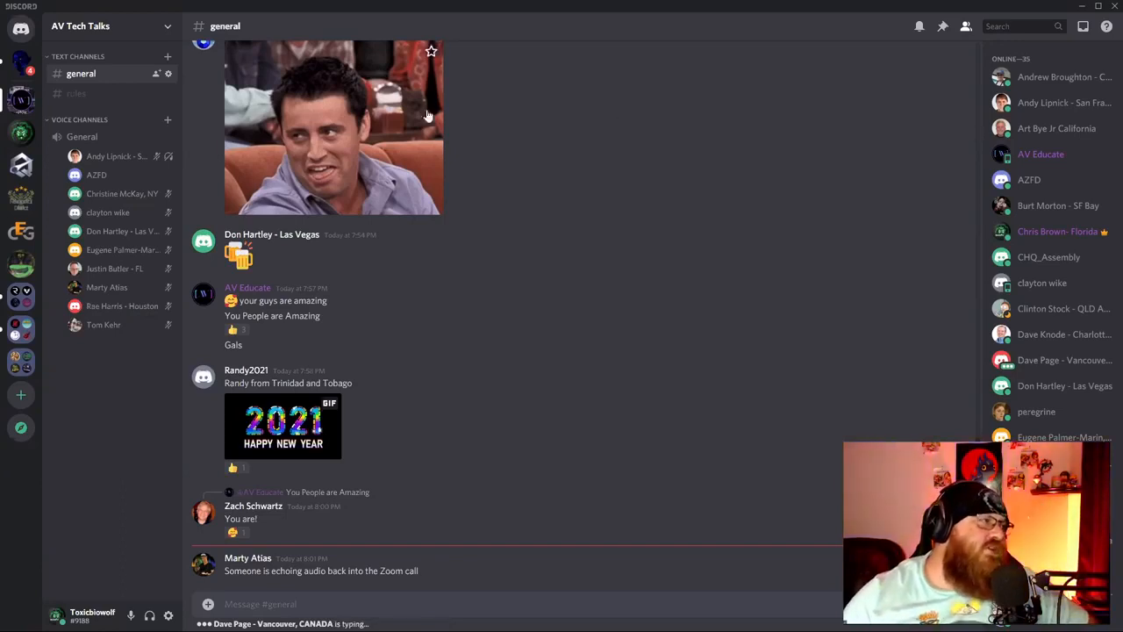
# Open User Settings from the gear icon and go to Streamer Mode.
pyautogui.click(168, 615)
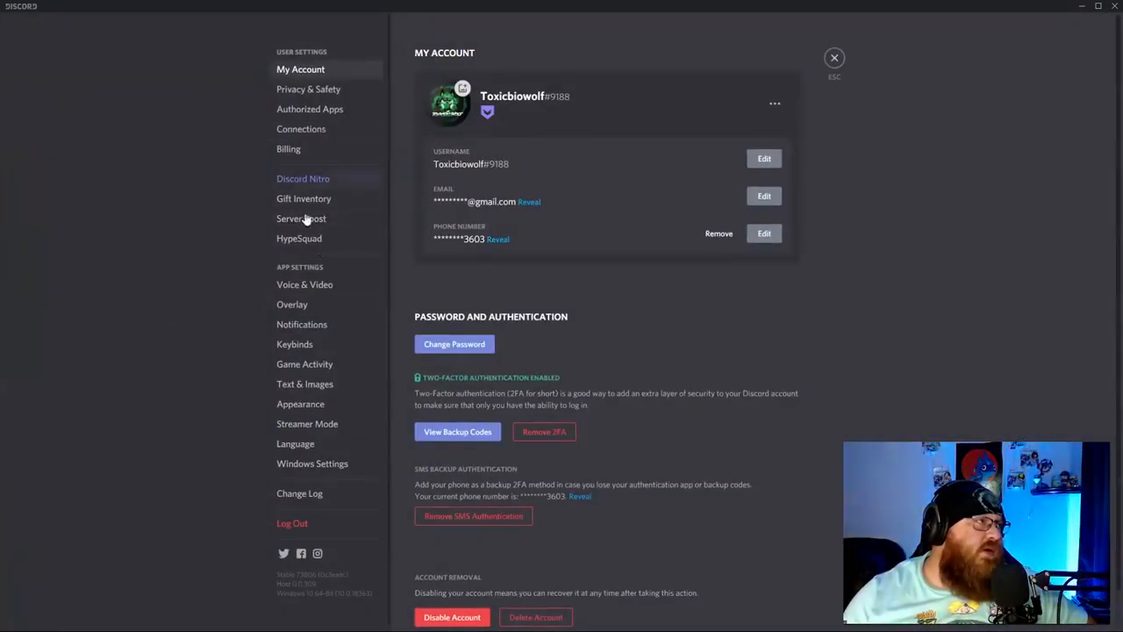
pyautogui.click(330, 429)
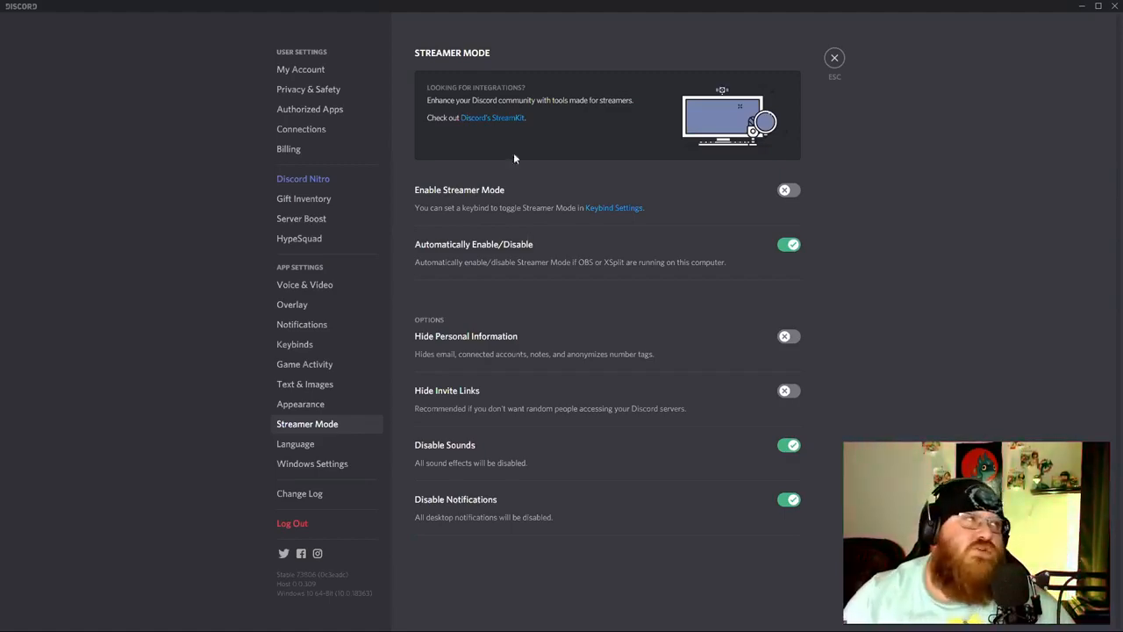
# Turn Streamer Mode on, disable it from the banner, then join the General voice channel.
pyautogui.click(789, 190)
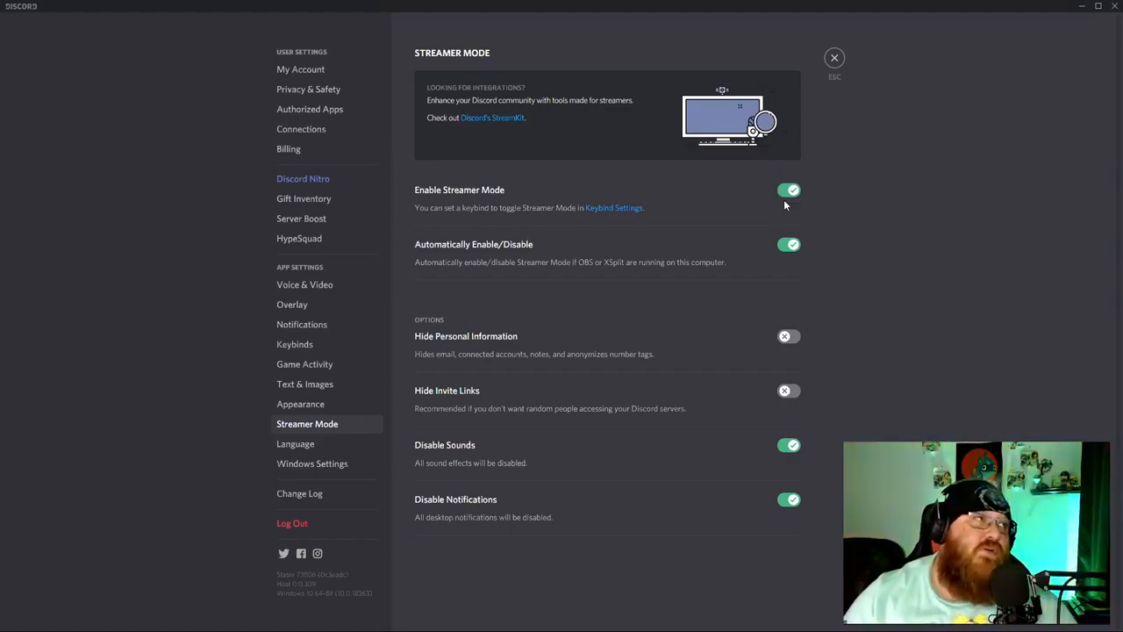
pyautogui.click(835, 58)
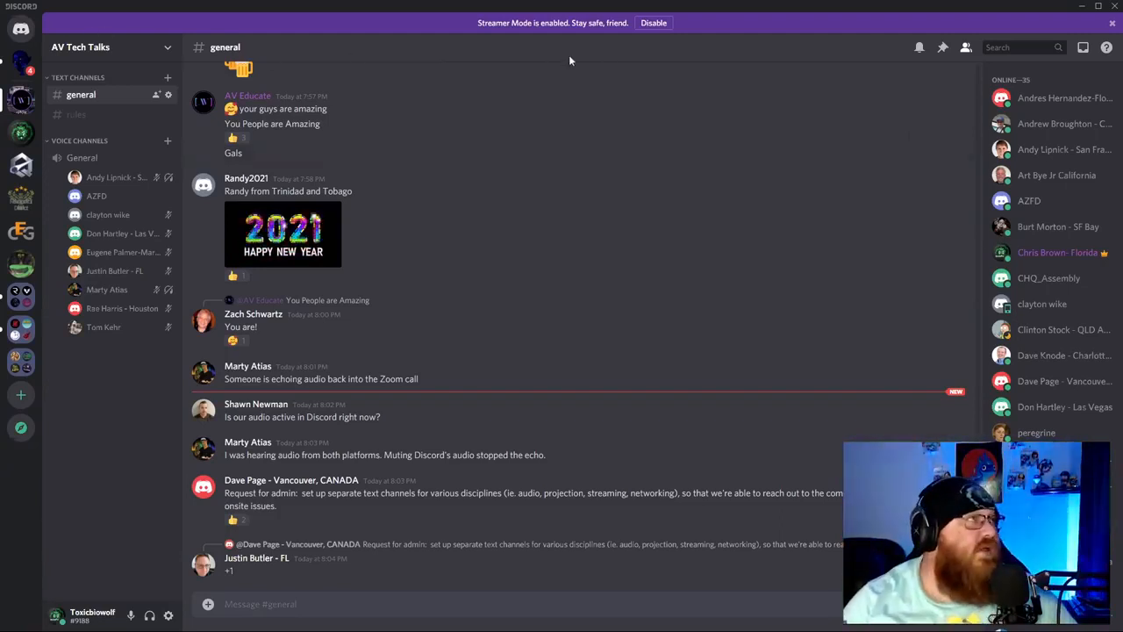
pyautogui.click(657, 24)
pyautogui.click(116, 140)
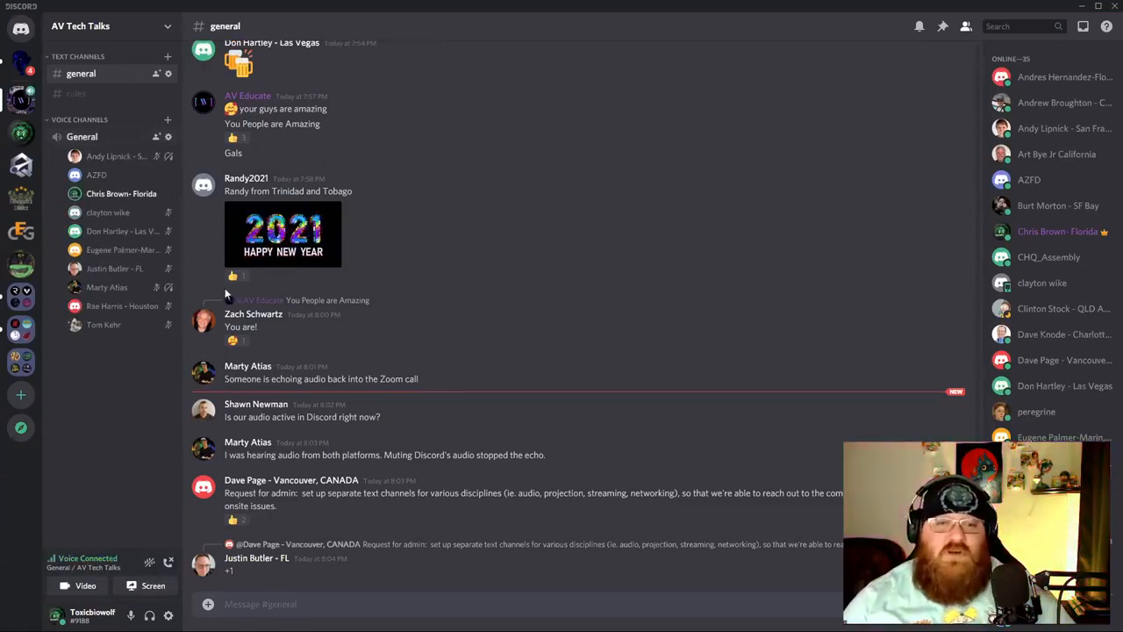
# Leave the General voice channel using the Voice Connected disconnect button.
pyautogui.click(167, 562)
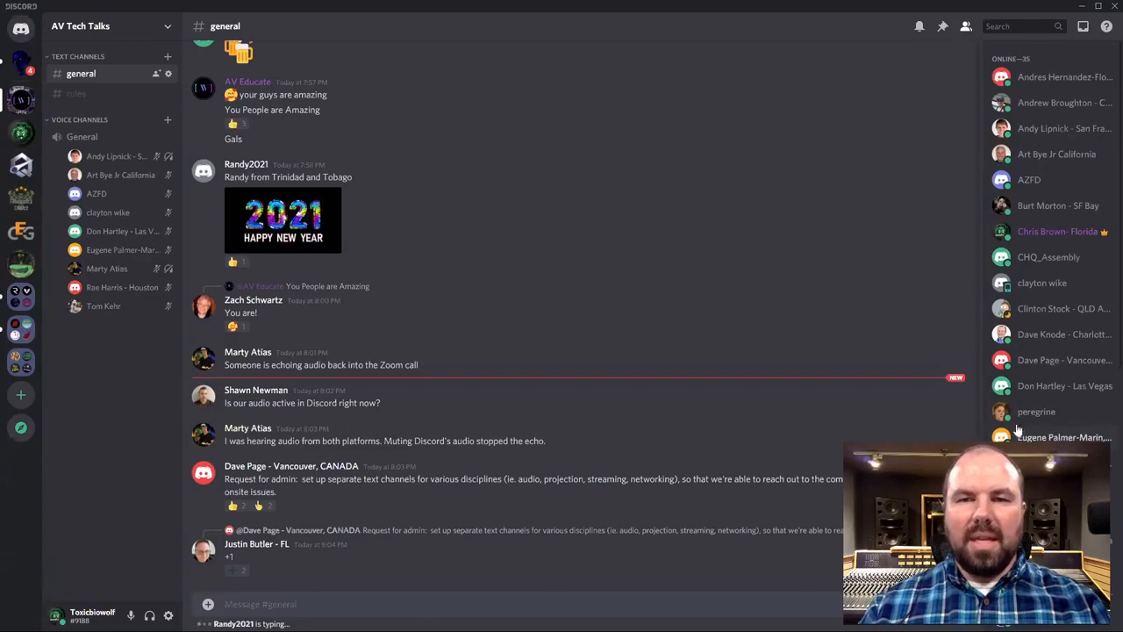
pyautogui.scroll(-5, 1054, 237)
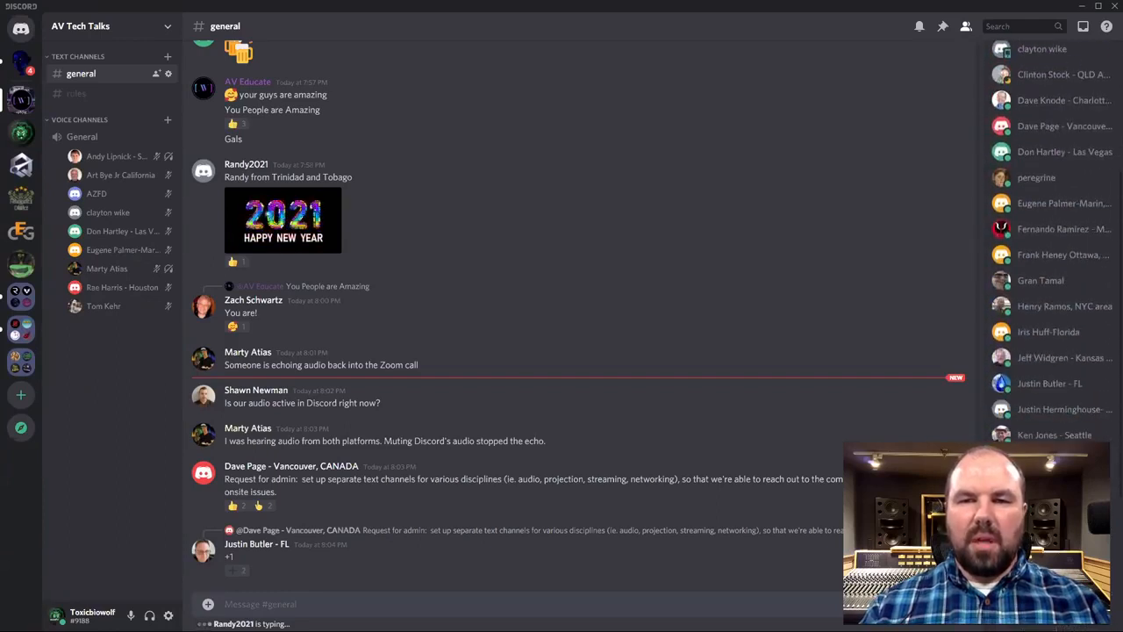
pyautogui.scroll(-5, 1054, 237)
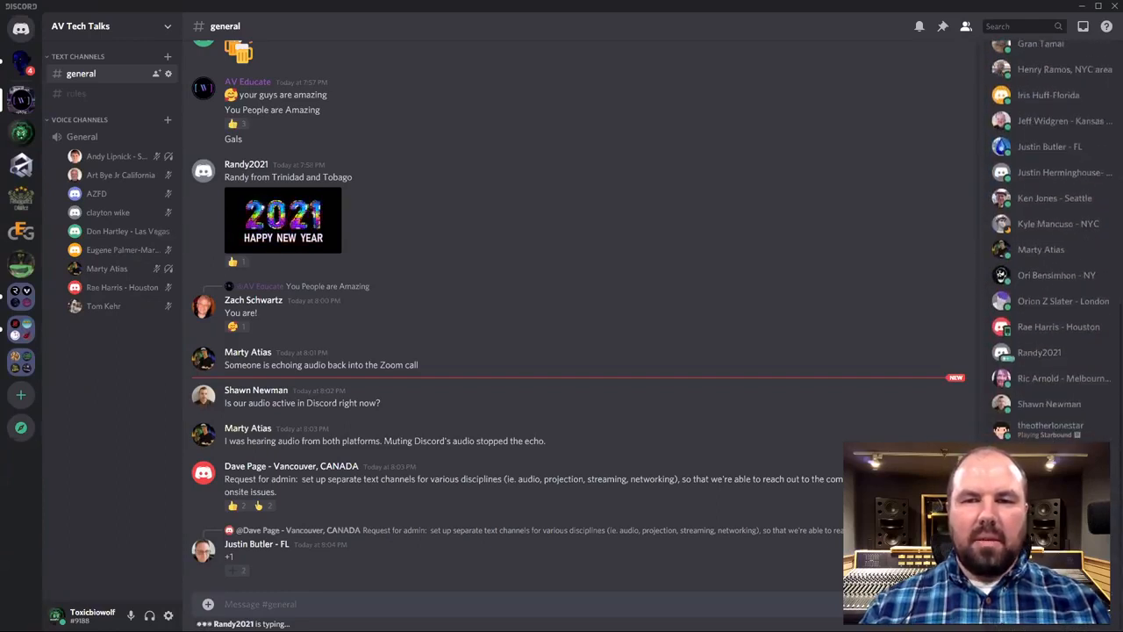
pyautogui.scroll(10, 1053, 237)
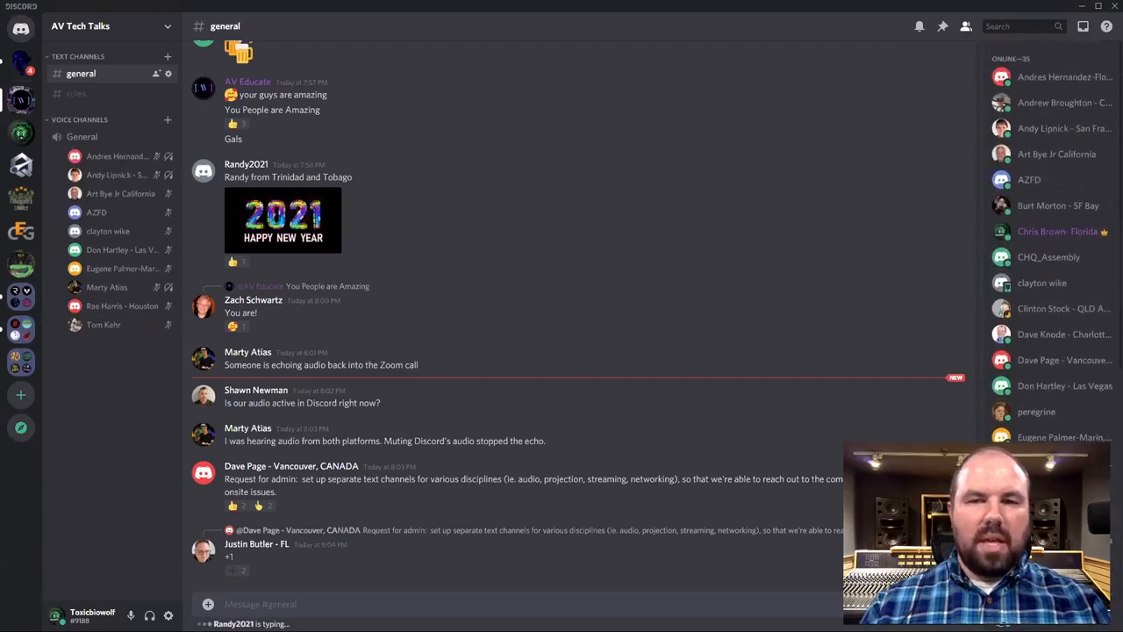
# Create a new private voice channel named 'TEST COM'.
pyautogui.click(167, 120)
pyautogui.click(501, 290)
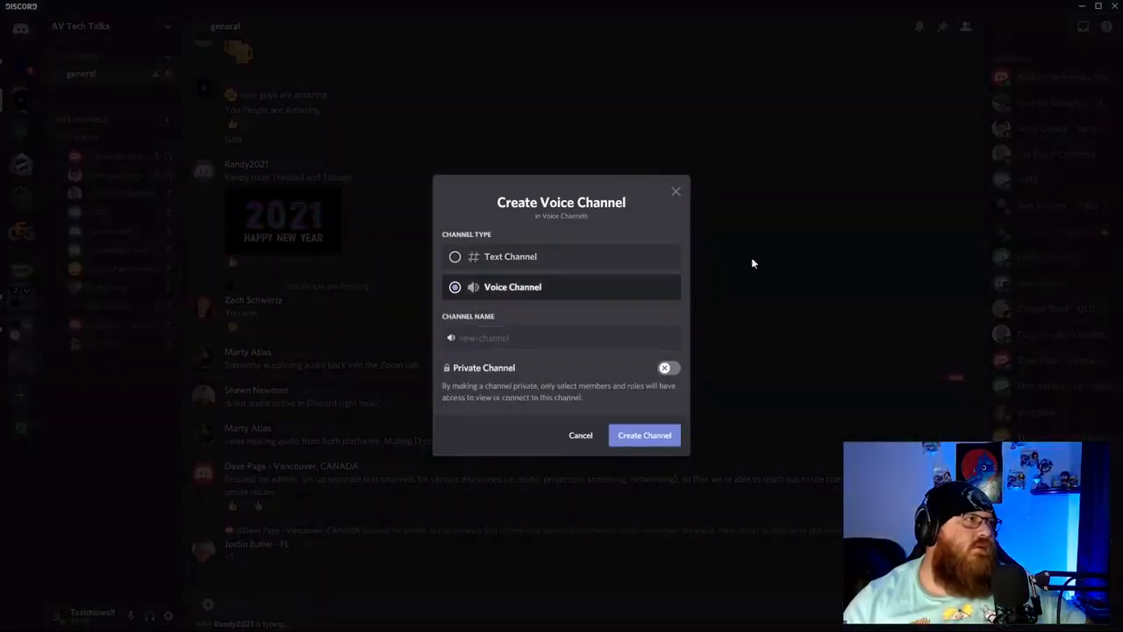
pyautogui.click(667, 367)
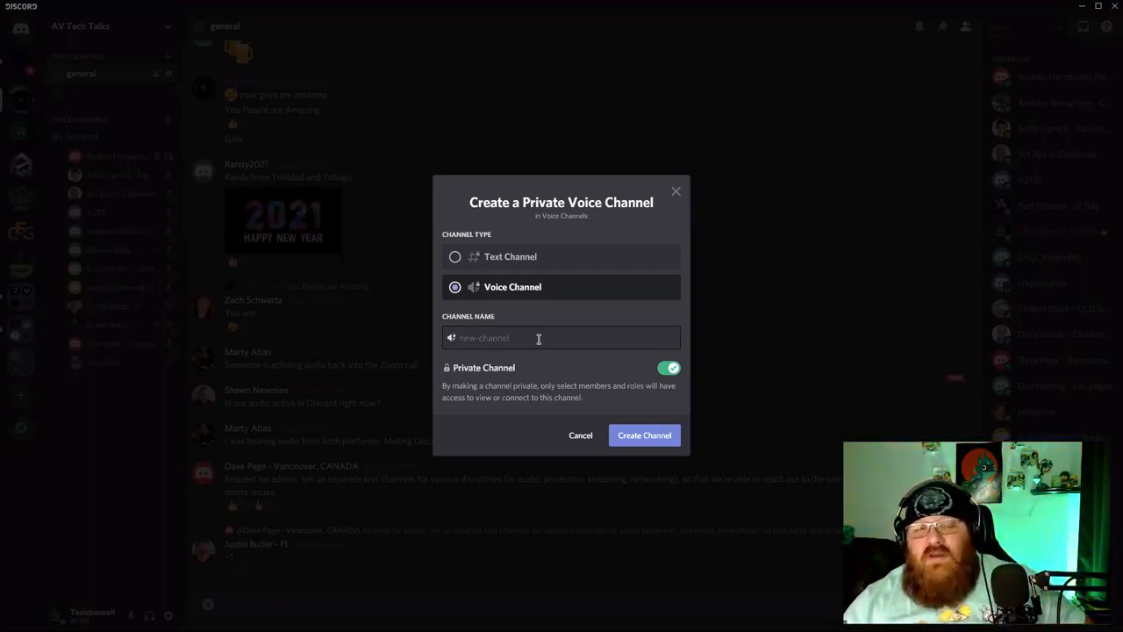
pyautogui.click(546, 339)
pyautogui.write('TEST COM')
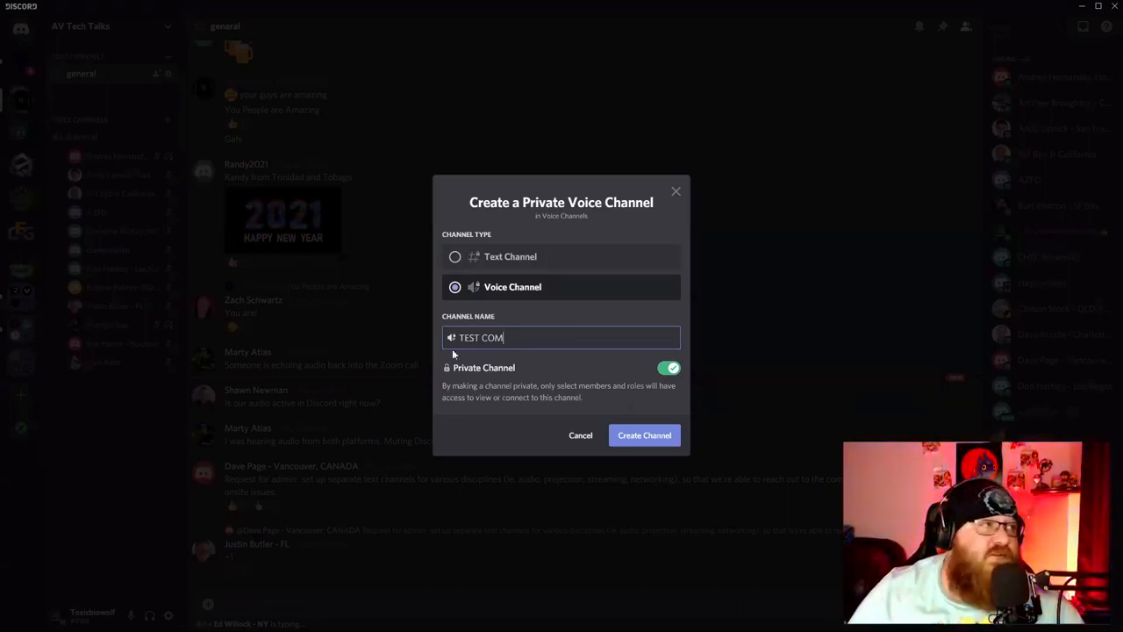
pyautogui.click(665, 442)
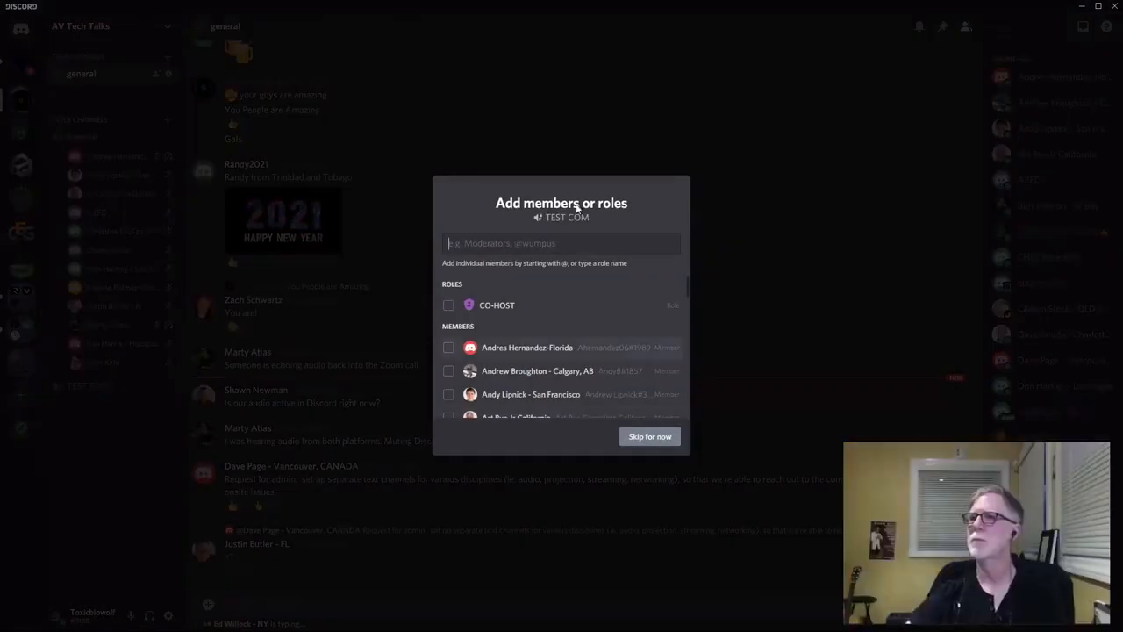
# Grant the CO-HOST role access to TEST COM, then join the channel.
pyautogui.click(449, 304)
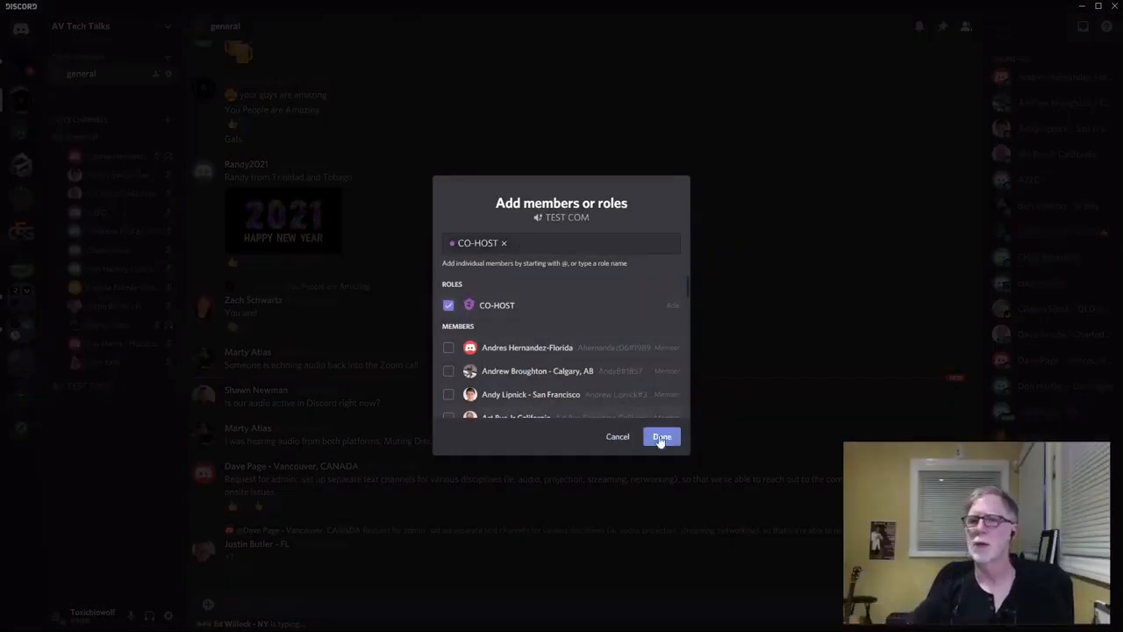
pyautogui.click(659, 436)
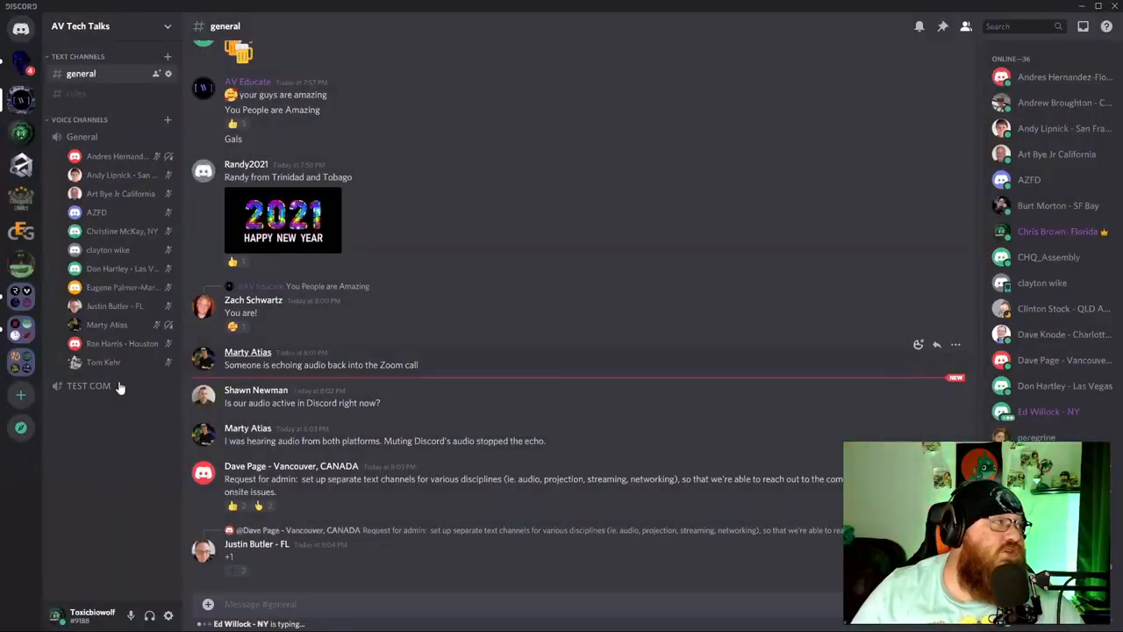
pyautogui.click(115, 386)
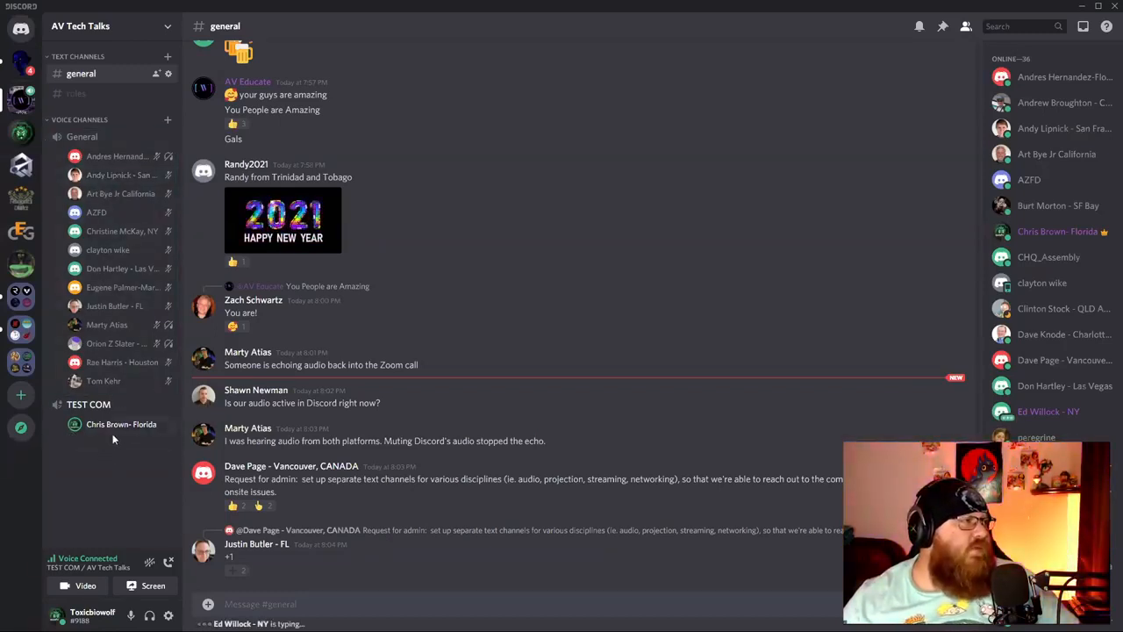
# Drag one member from the General voice channel into TEST COM.
pyautogui.moveTo(110, 175); pyautogui.dragTo(99, 418)
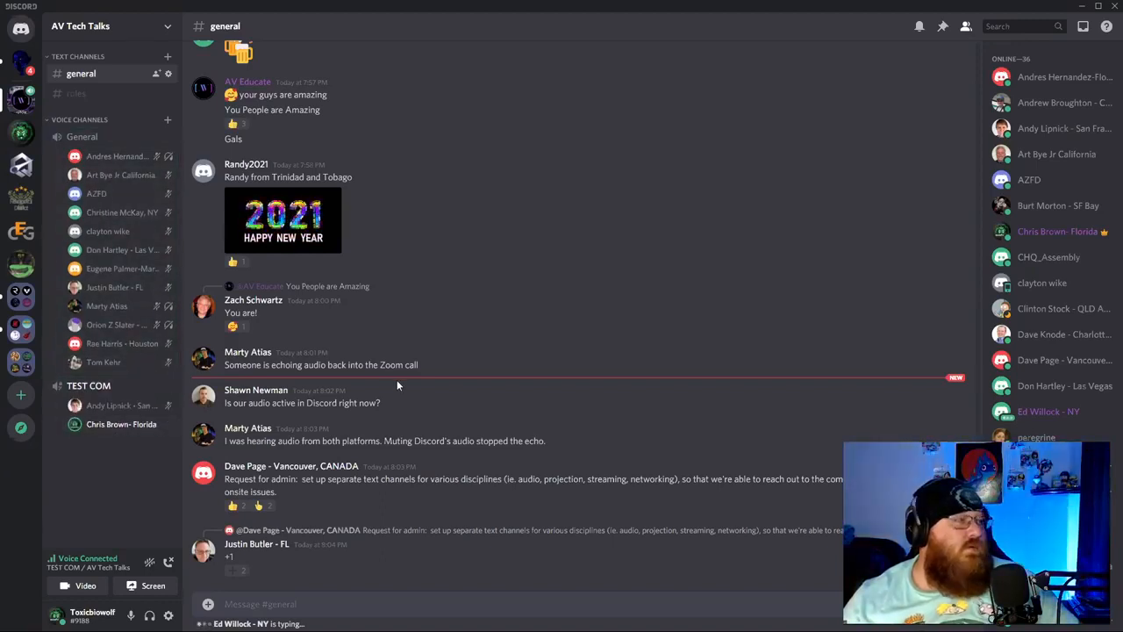
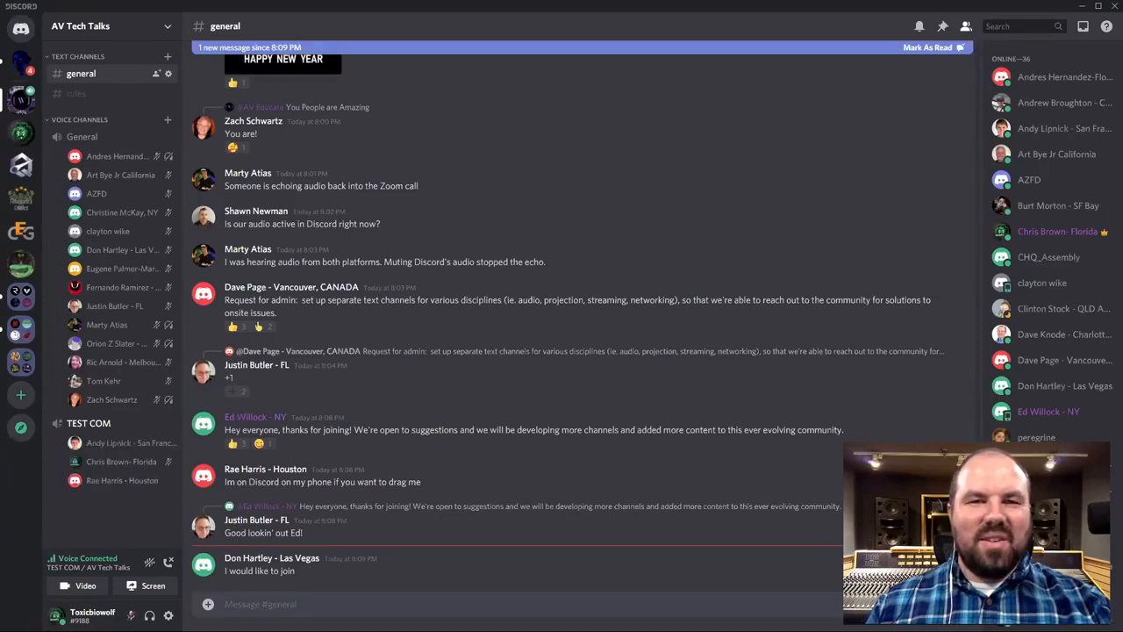
# Deafen your own audio with the headphone button in the user panel.
pyautogui.click(129, 614)
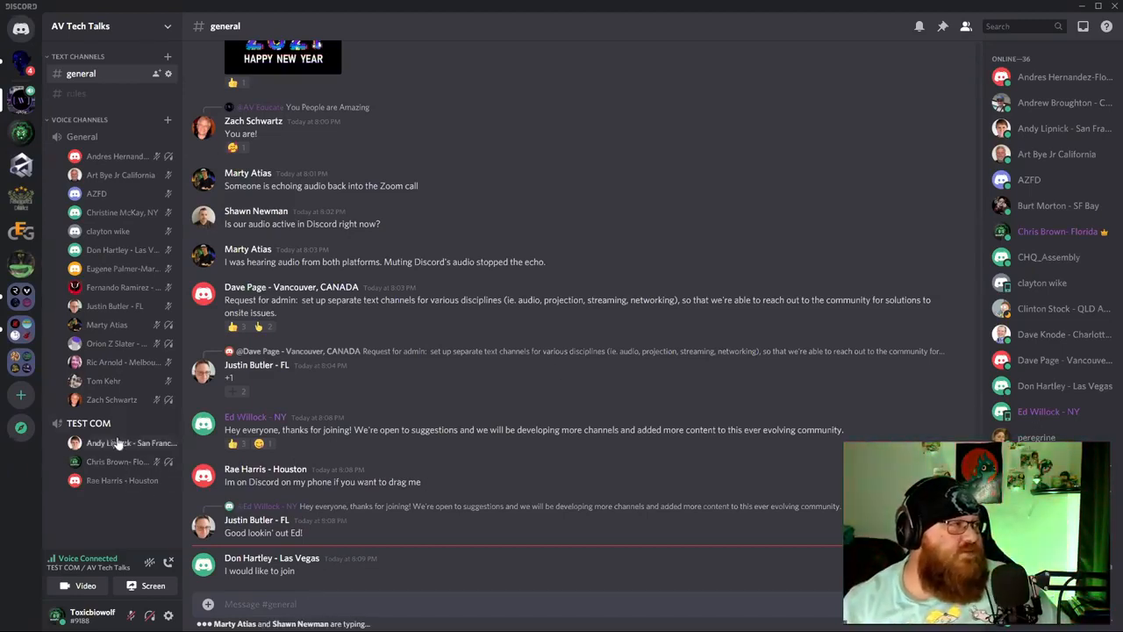
# Undeafen your audio in TEST COM with the user panel's headphone button.
pyautogui.click(147, 617)
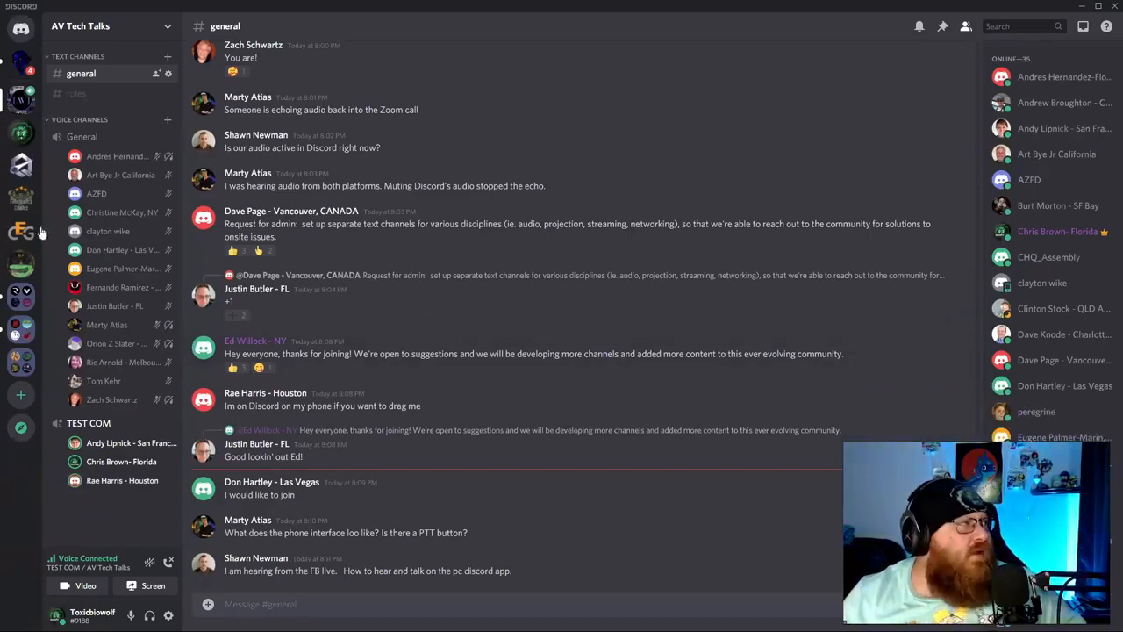
pyautogui.click(21, 132)
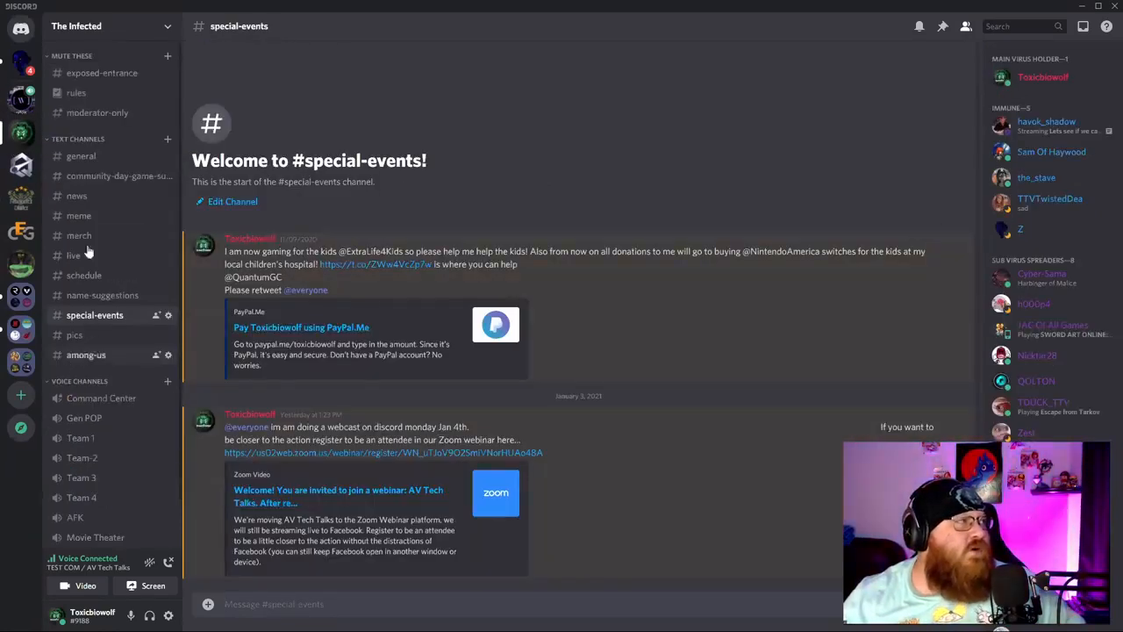
pyautogui.click(81, 156)
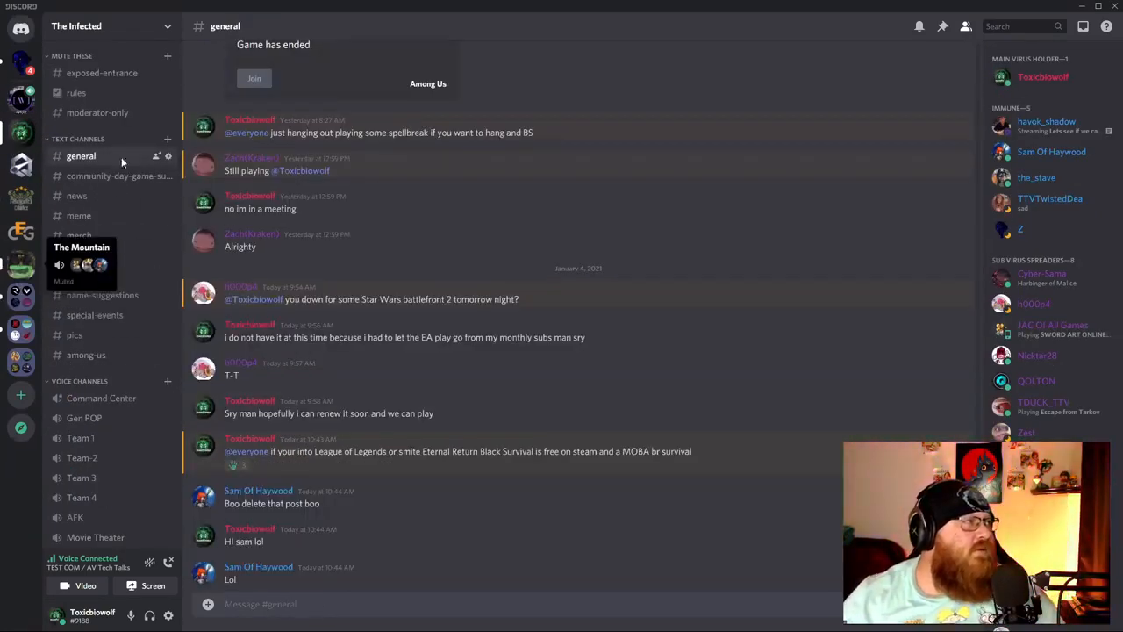
pyautogui.click(21, 264)
pyautogui.scroll(-3, 469, 505)
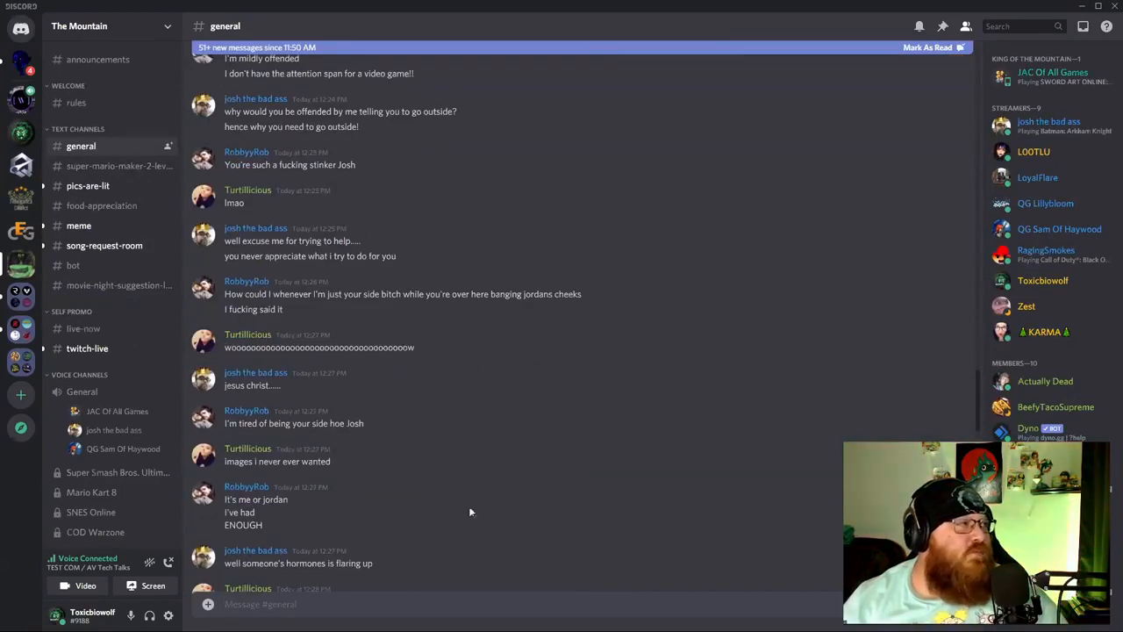
pyautogui.click(21, 131)
pyautogui.click(21, 164)
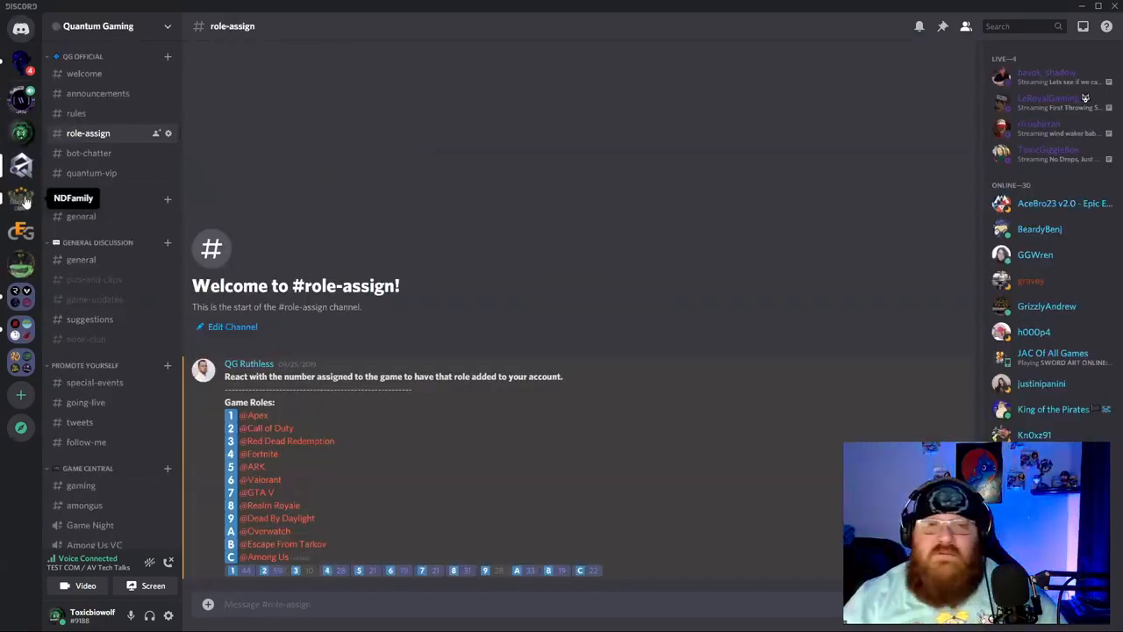
pyautogui.click(22, 199)
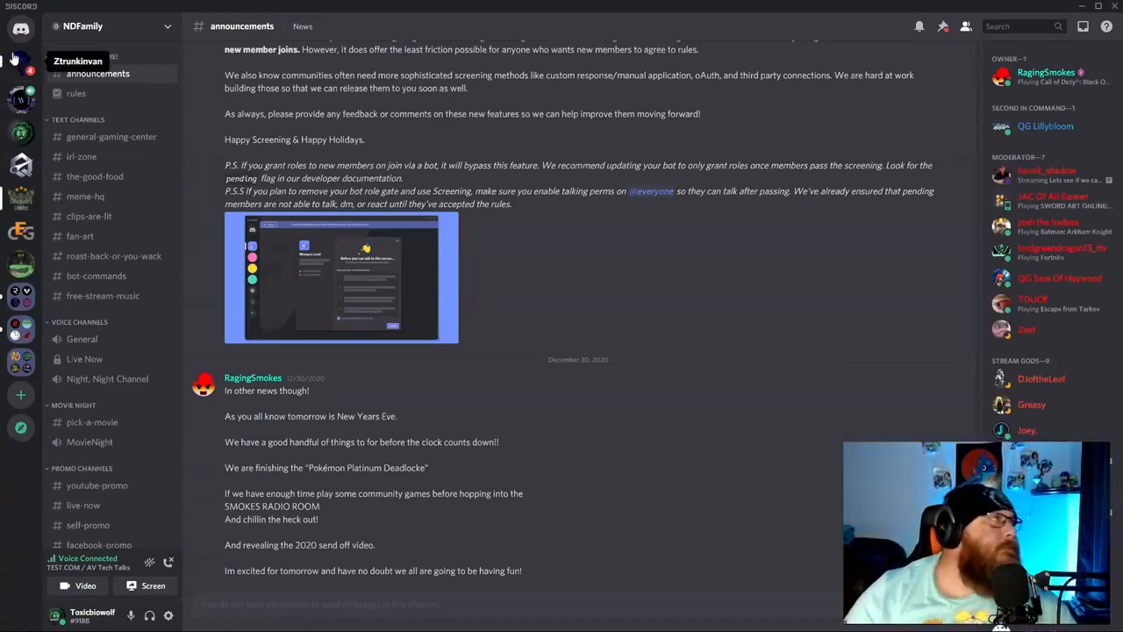
pyautogui.click(21, 98)
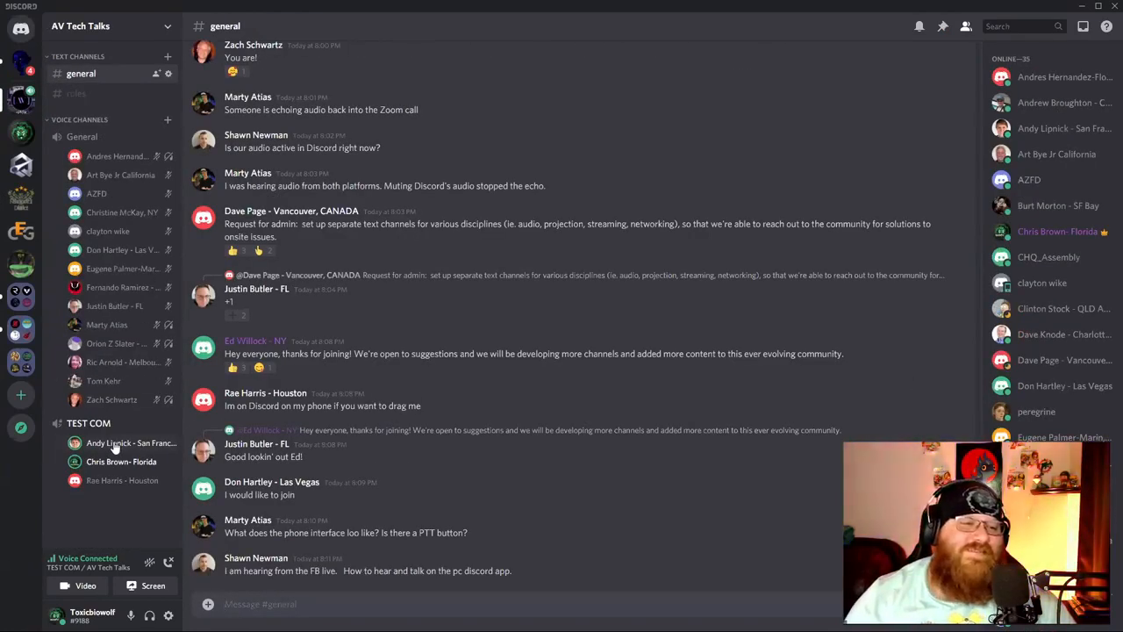
# Bring up the TEST COM channel's context menu, then dismiss it without choosing anything.
pyautogui.rightClick(113, 442)
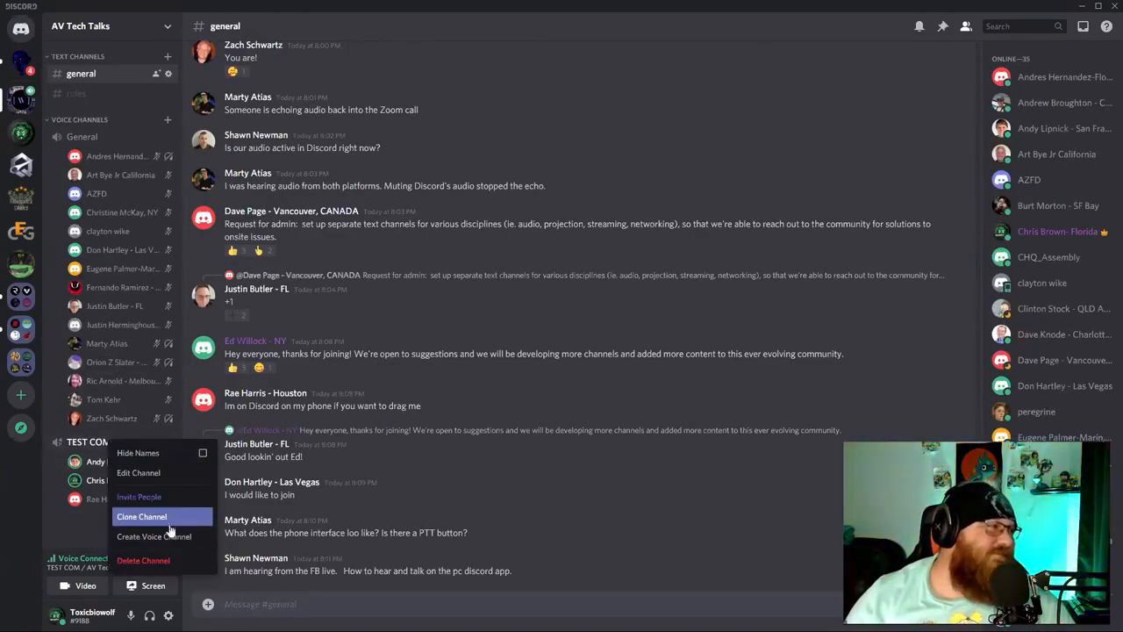
pyautogui.click(82, 533)
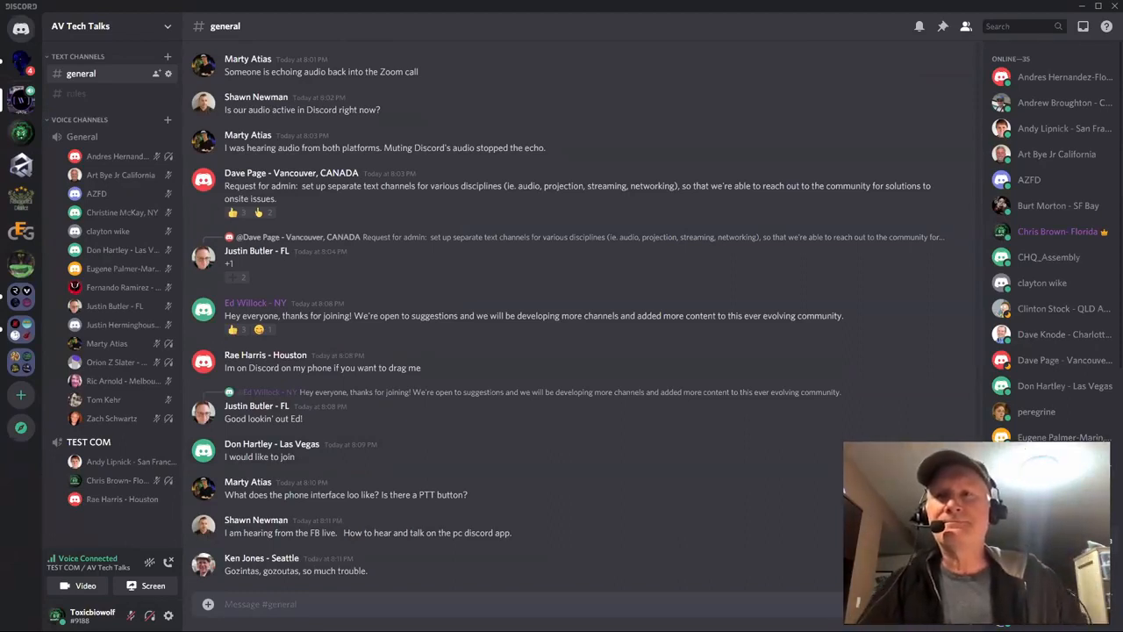
# Undeafen yourself in the TEST COM voice call.
pyautogui.click(148, 616)
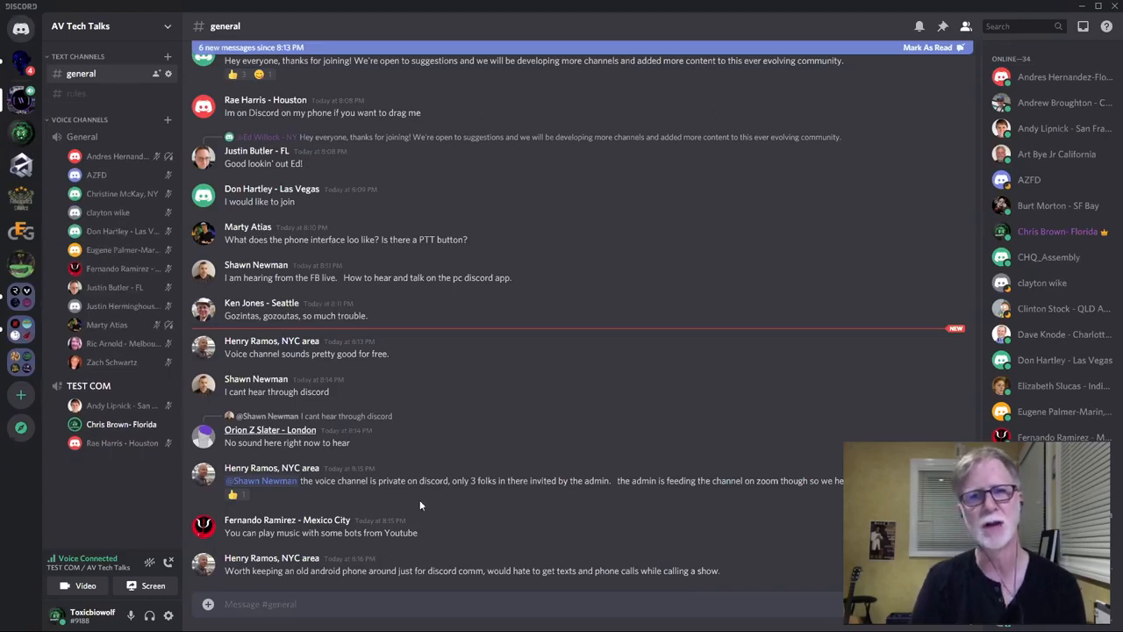
pyautogui.moveTo(82, 139); pyautogui.dragTo(99, 392)
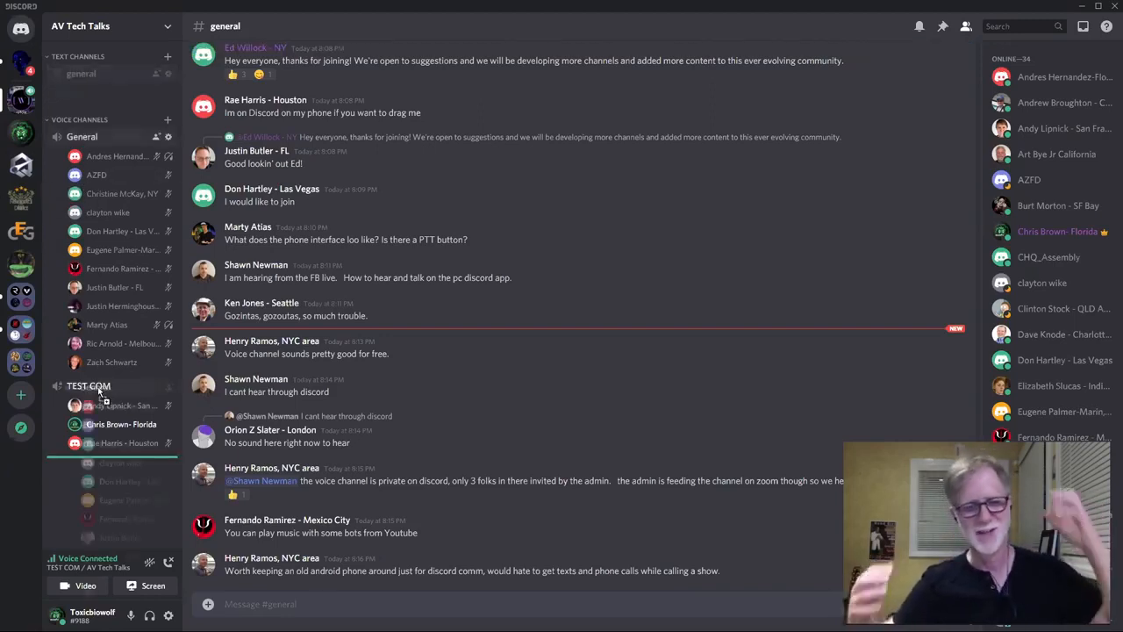
pyautogui.moveTo(117, 163); pyautogui.dragTo(119, 167)
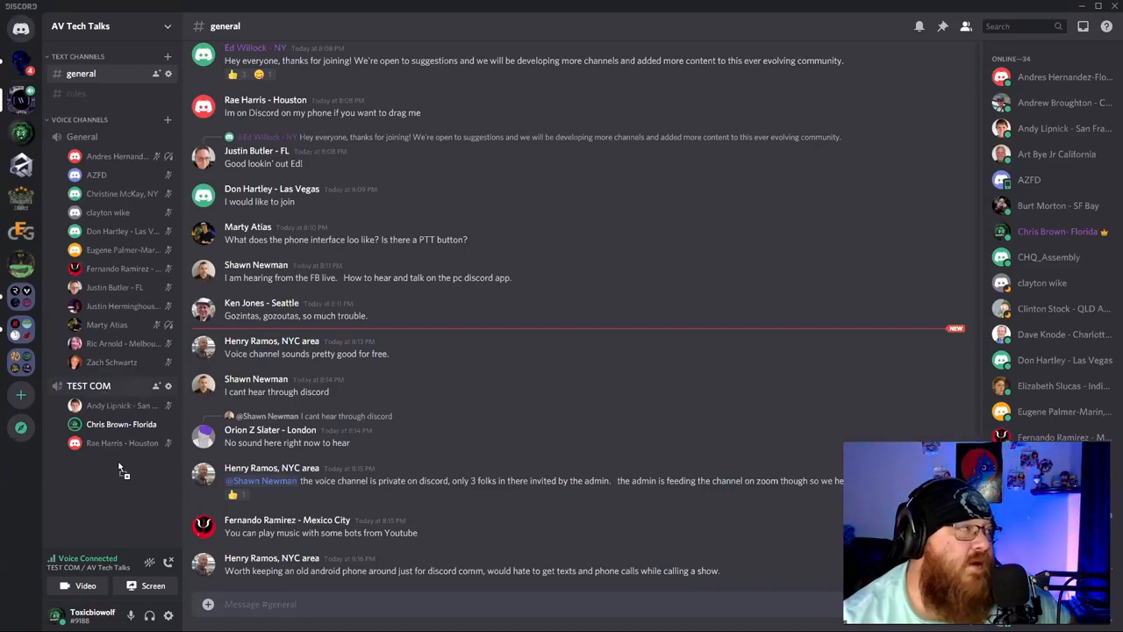
pyautogui.moveTo(108, 386); pyautogui.dragTo(109, 230)
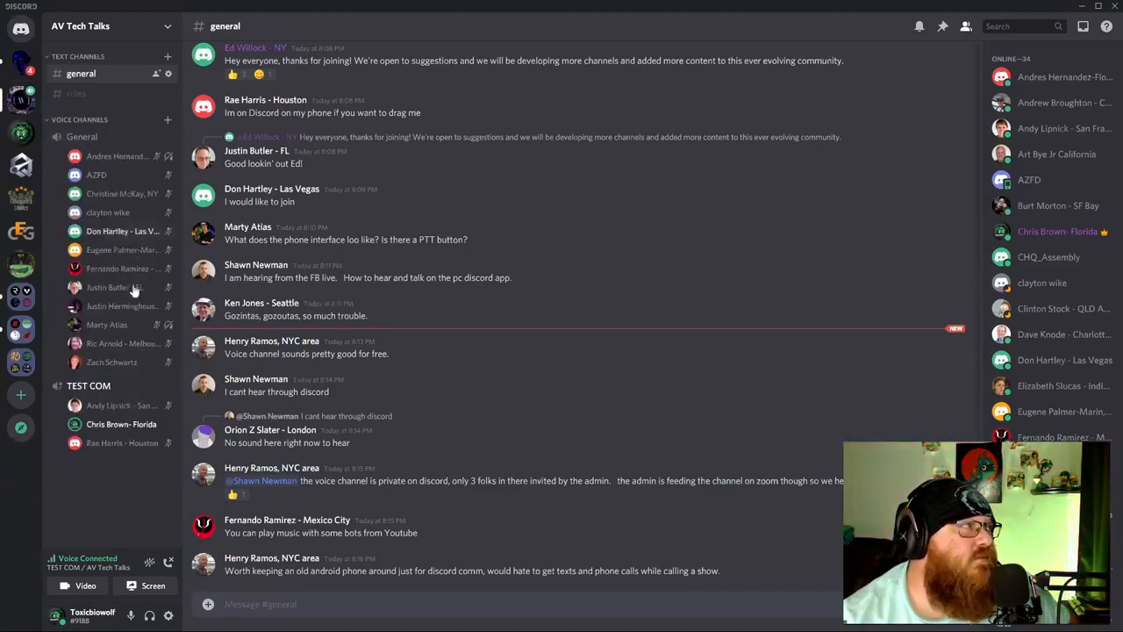
pyautogui.moveTo(104, 373)
pyautogui.mouseDown()
pyautogui.moveTo(101, 142)
pyautogui.moveTo(109, 366)
pyautogui.mouseUp()
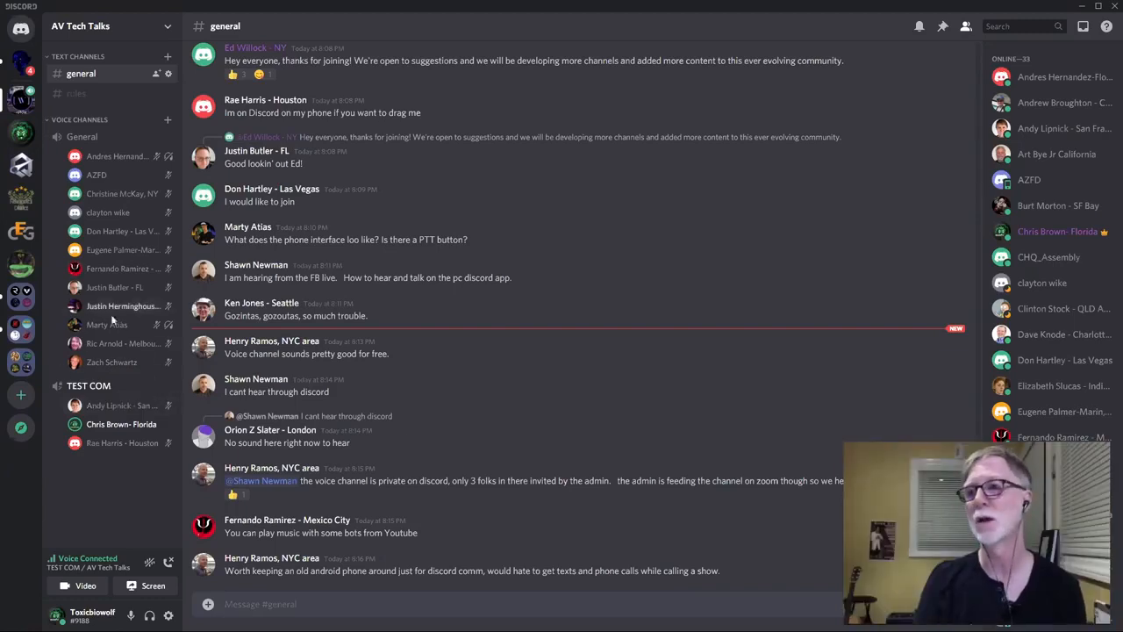
# Apply Server Mute to the first TEST COM member, then remove it again.
pyautogui.rightClick(133, 405)
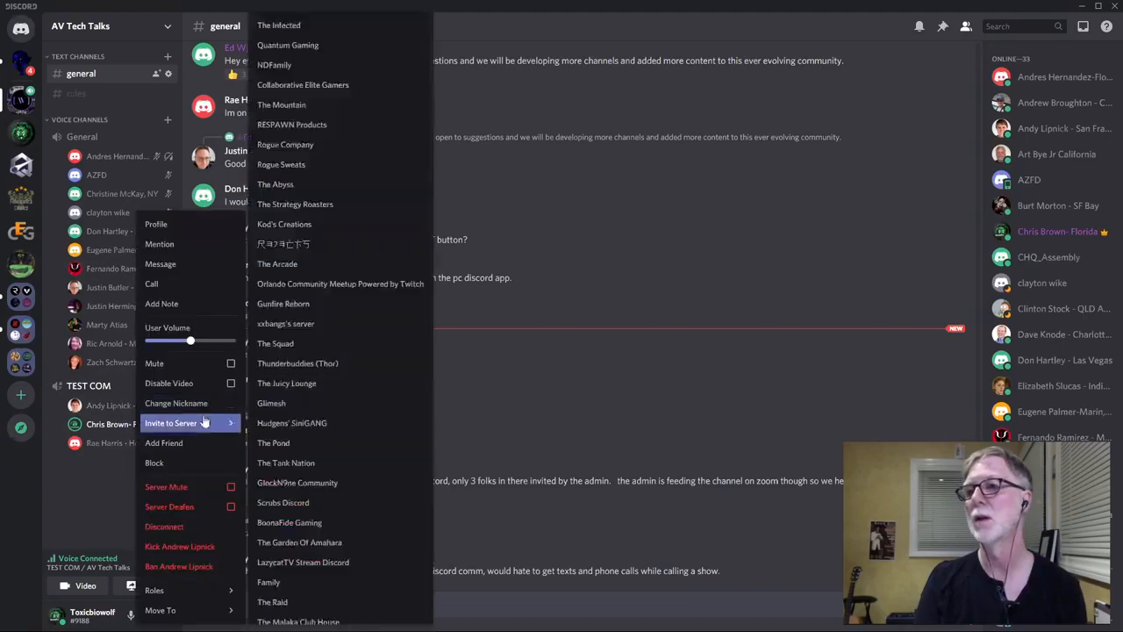
pyautogui.click(230, 488)
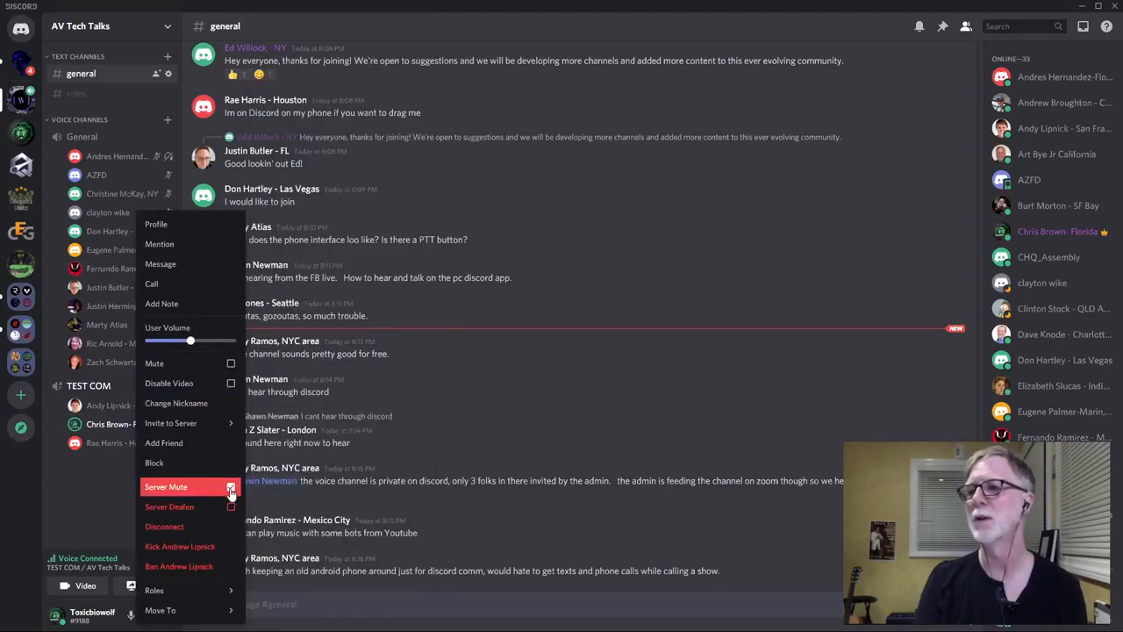
pyautogui.click(230, 490)
pyautogui.click(114, 443)
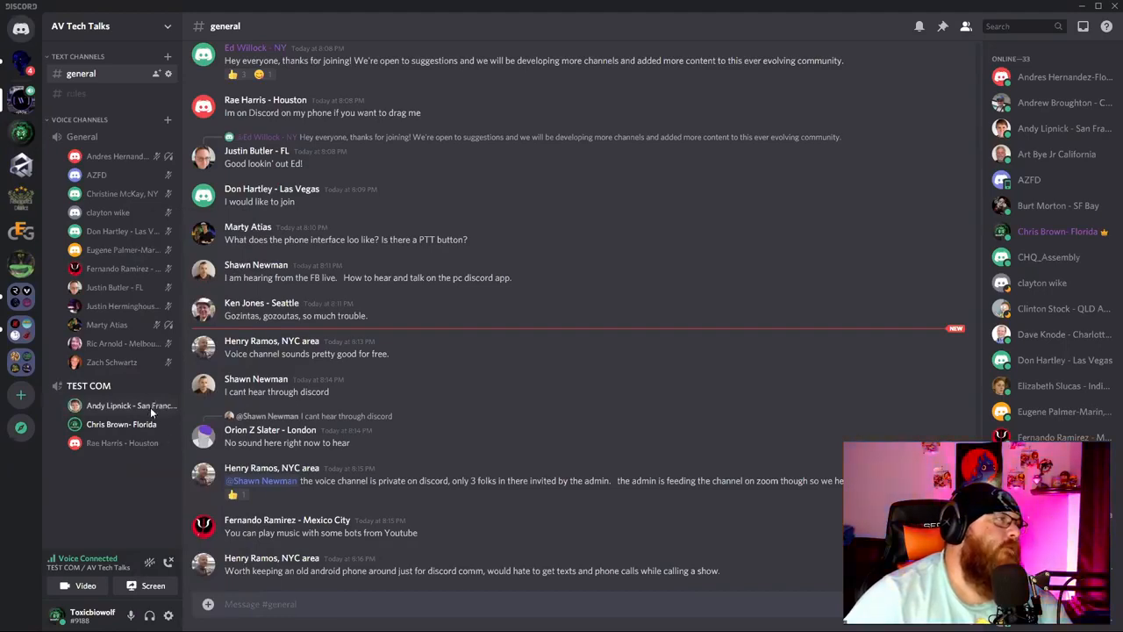
# Tick Mute on the first TEST COM member so they're muted only for you.
pyautogui.rightClick(150, 407)
pyautogui.click(106, 499)
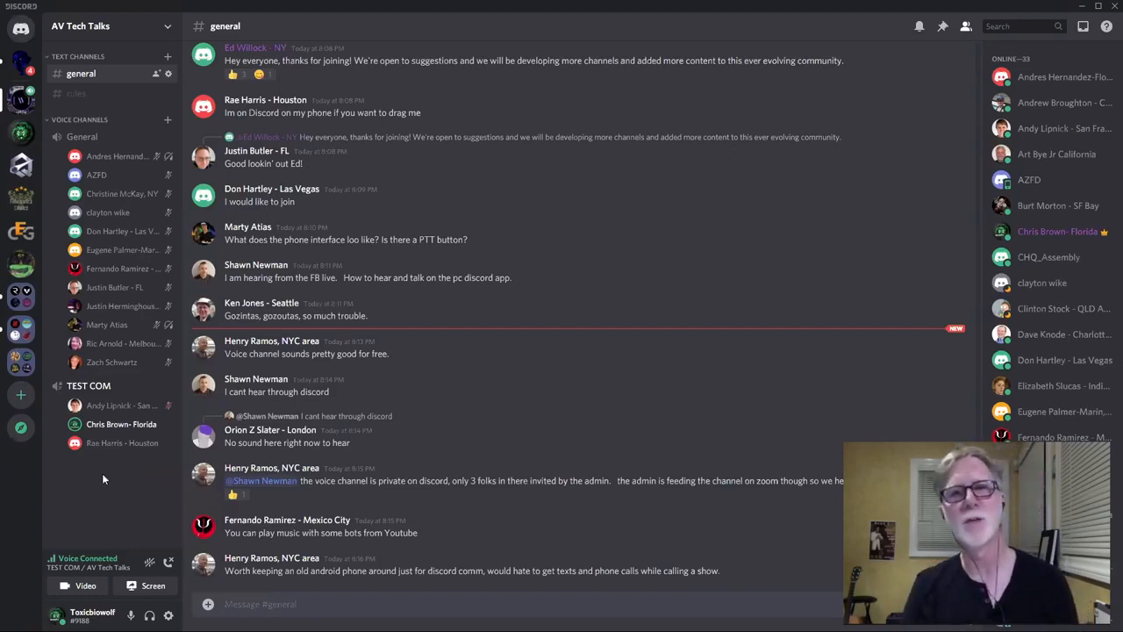
pyautogui.rightClick(144, 409)
pyautogui.click(228, 366)
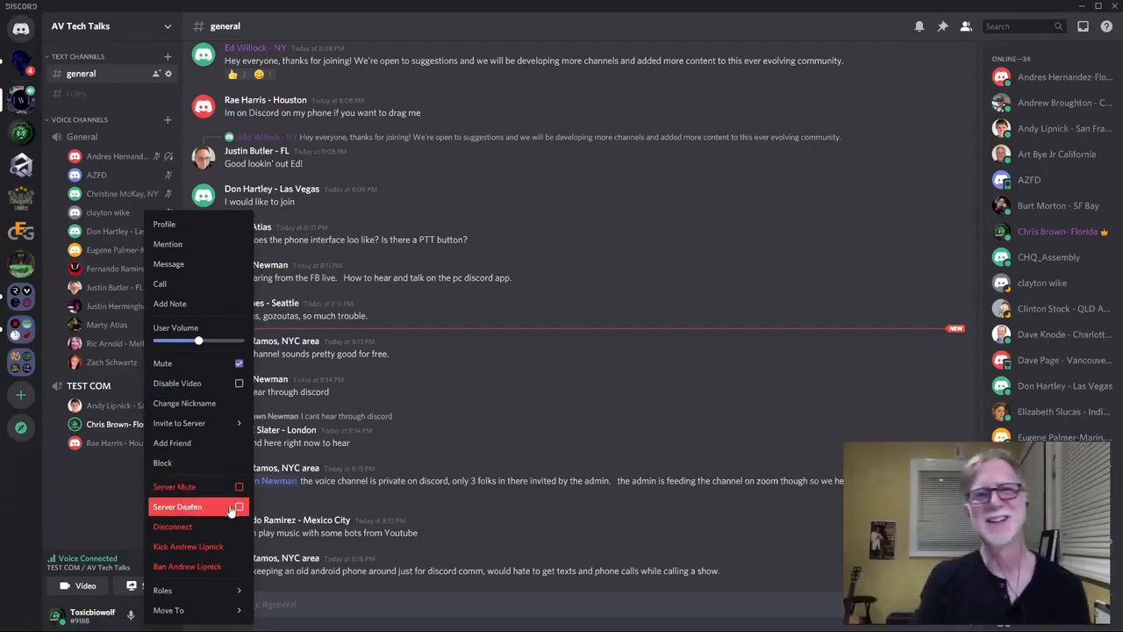
pyautogui.click(111, 482)
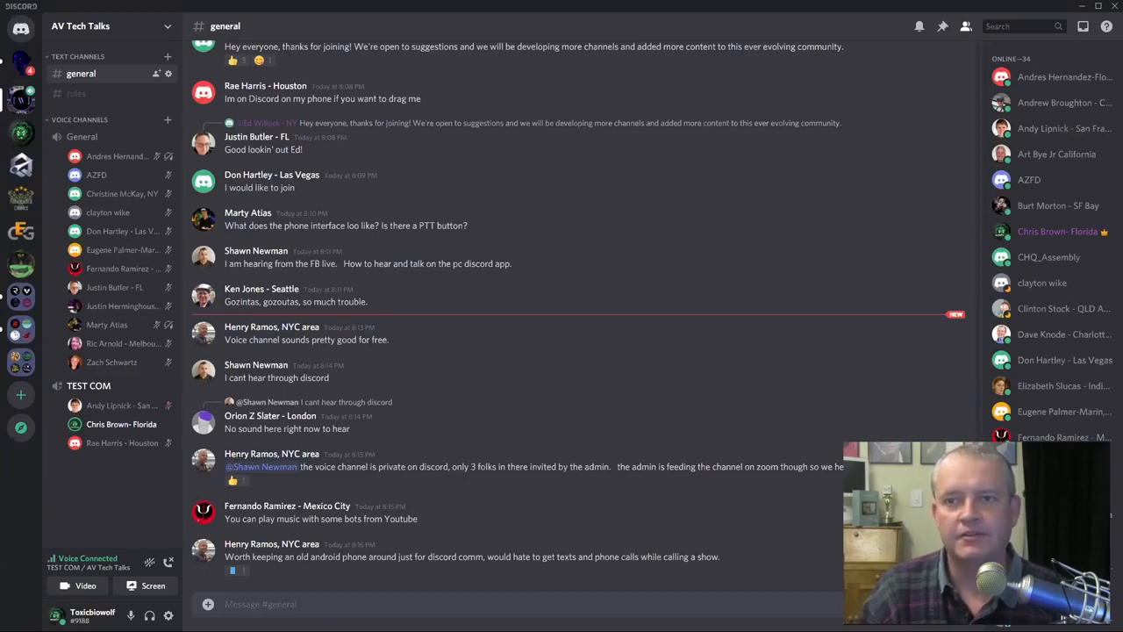
# Server Deafen the third TEST COM member and toggle the first member's personal Mute.
pyautogui.rightClick(155, 443)
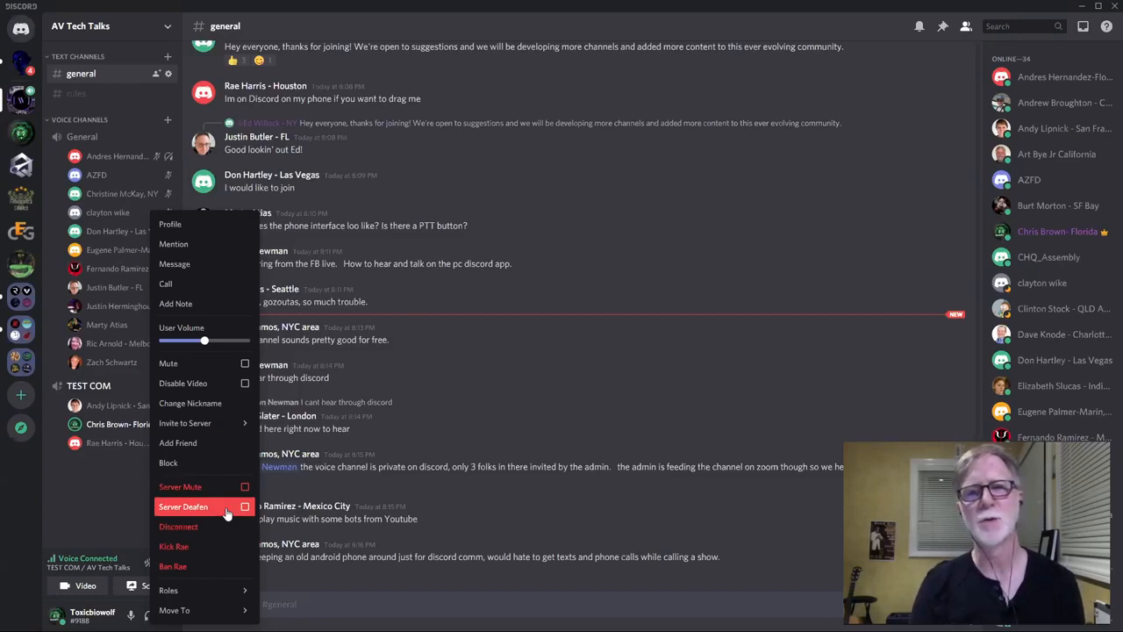
pyautogui.click(115, 512)
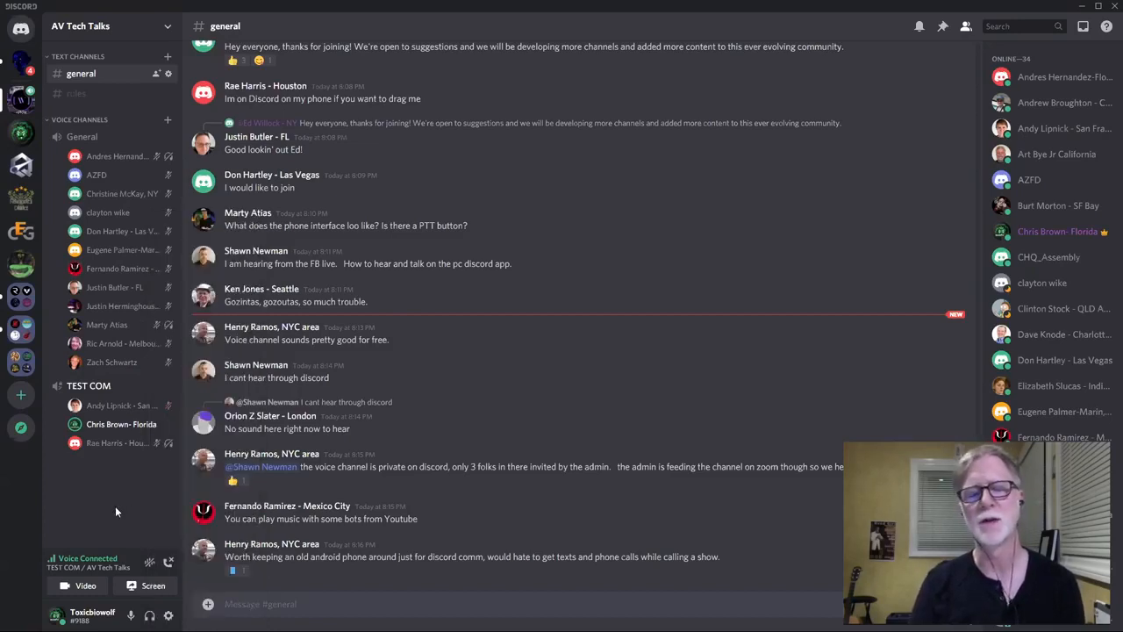
pyautogui.rightClick(172, 406)
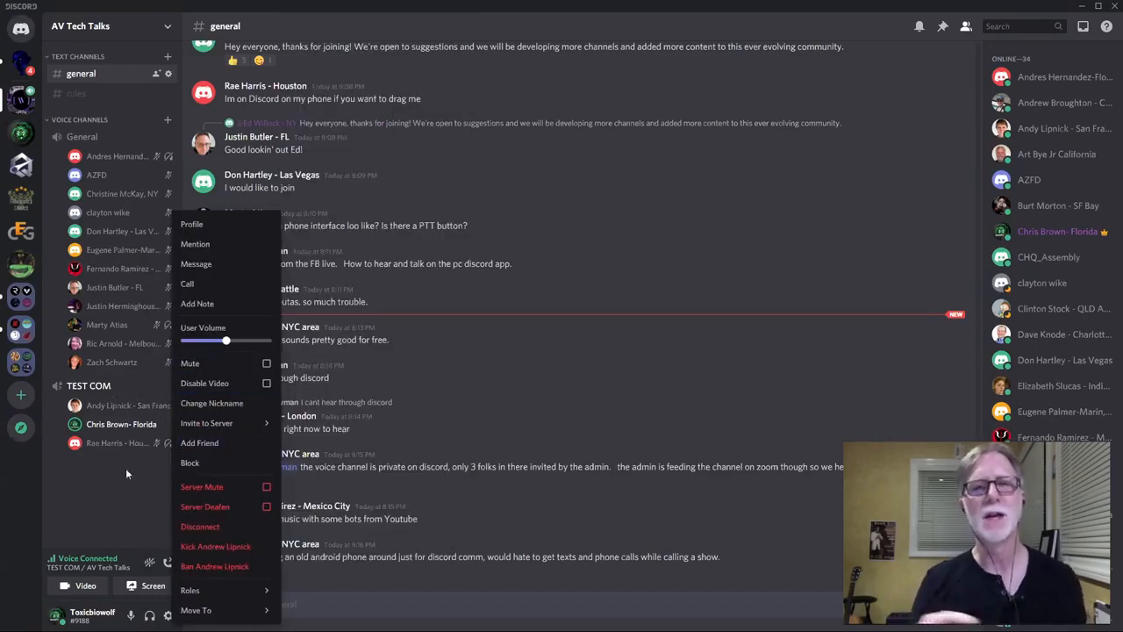
pyautogui.click(123, 472)
pyautogui.rightClick(150, 411)
pyautogui.click(242, 367)
pyautogui.click(102, 493)
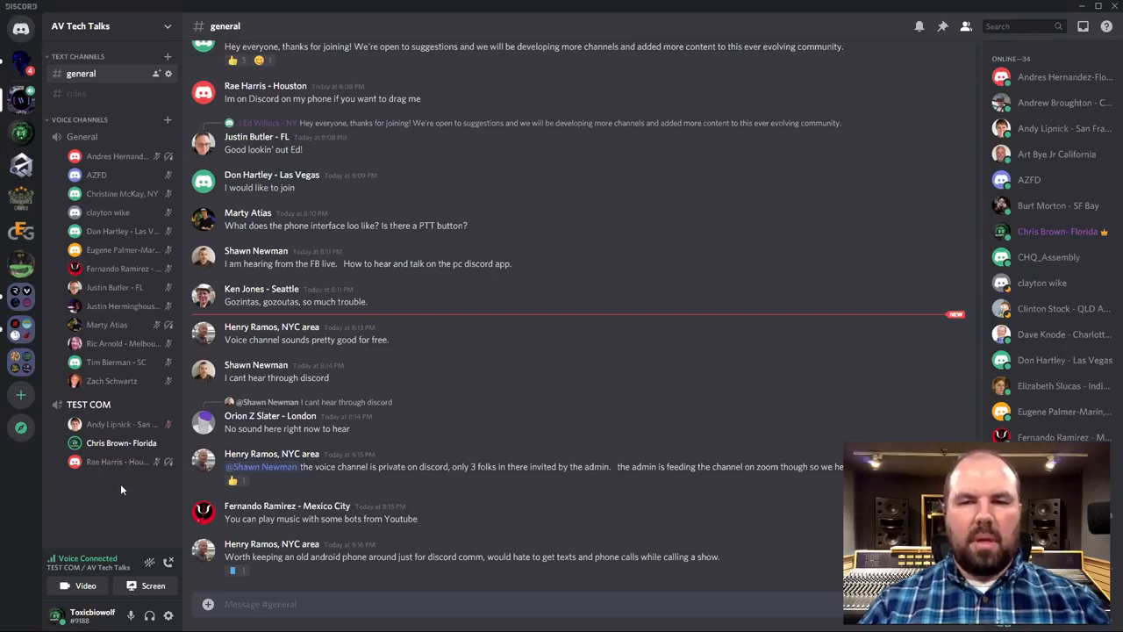
# Turn on 'Display role members separately from online members' for CO-HOST, save, and exit settings.
pyautogui.click(139, 31)
pyautogui.click(83, 100)
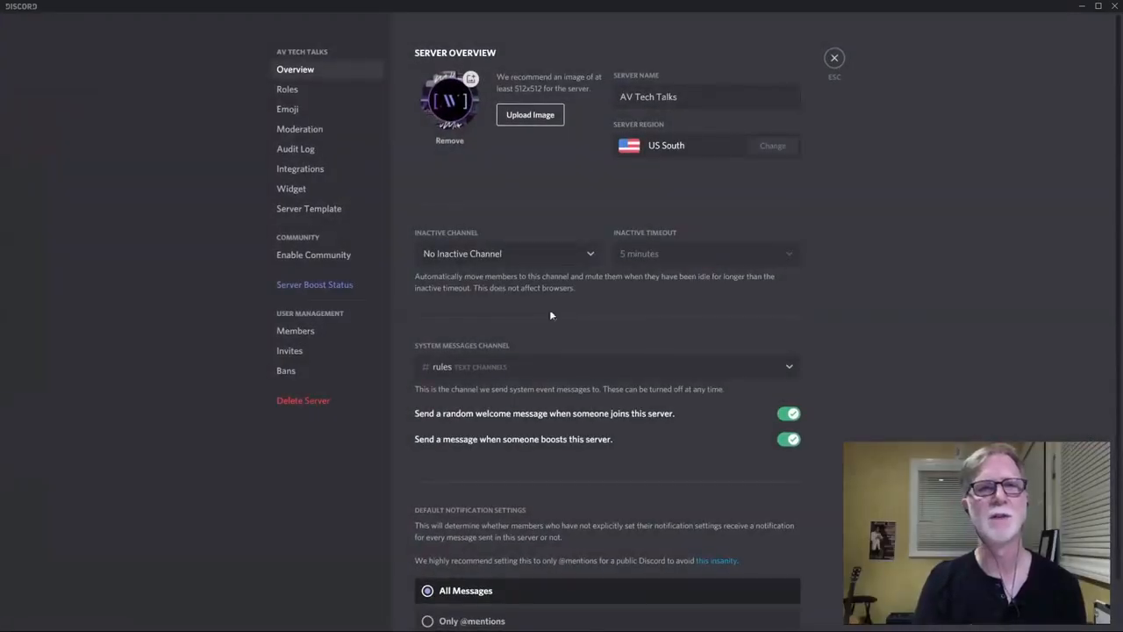
pyautogui.click(325, 89)
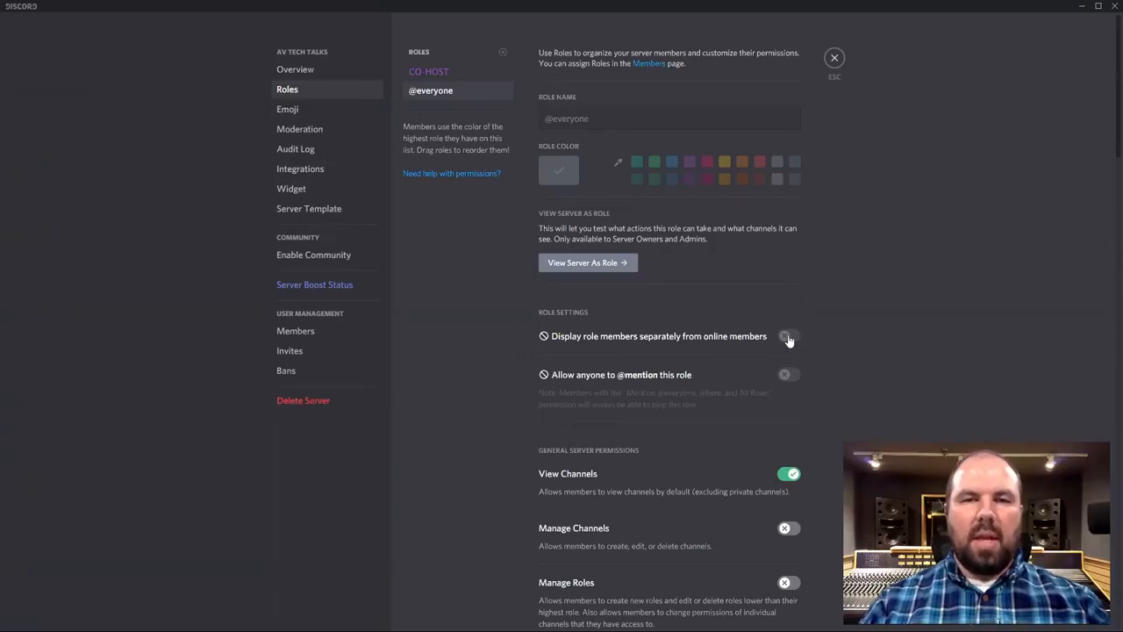
pyautogui.click(446, 73)
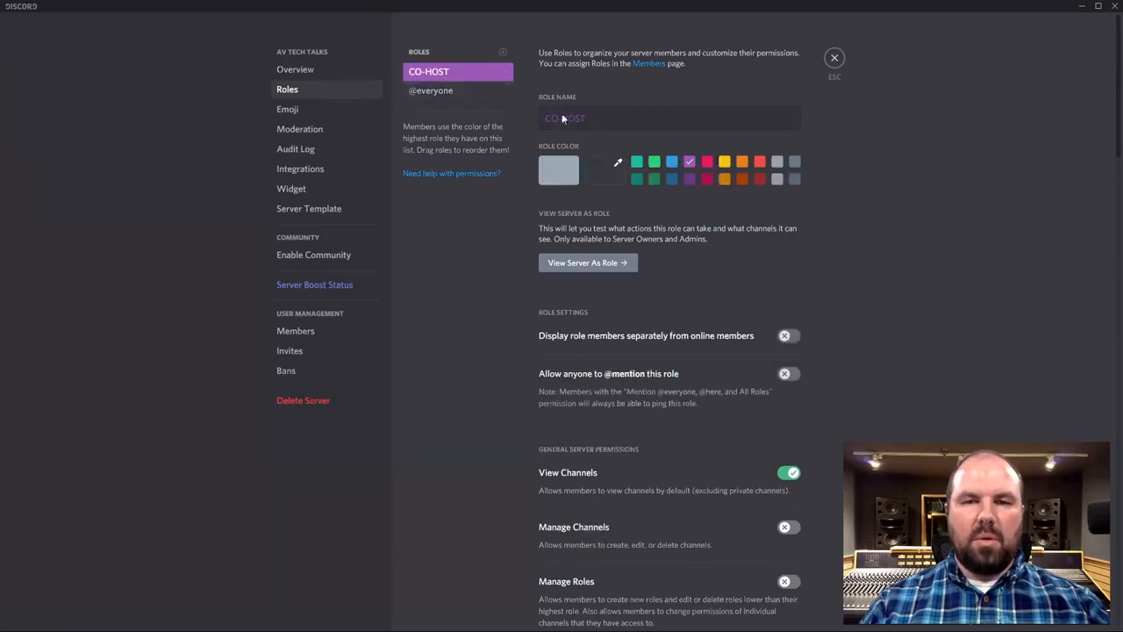
pyautogui.click(787, 335)
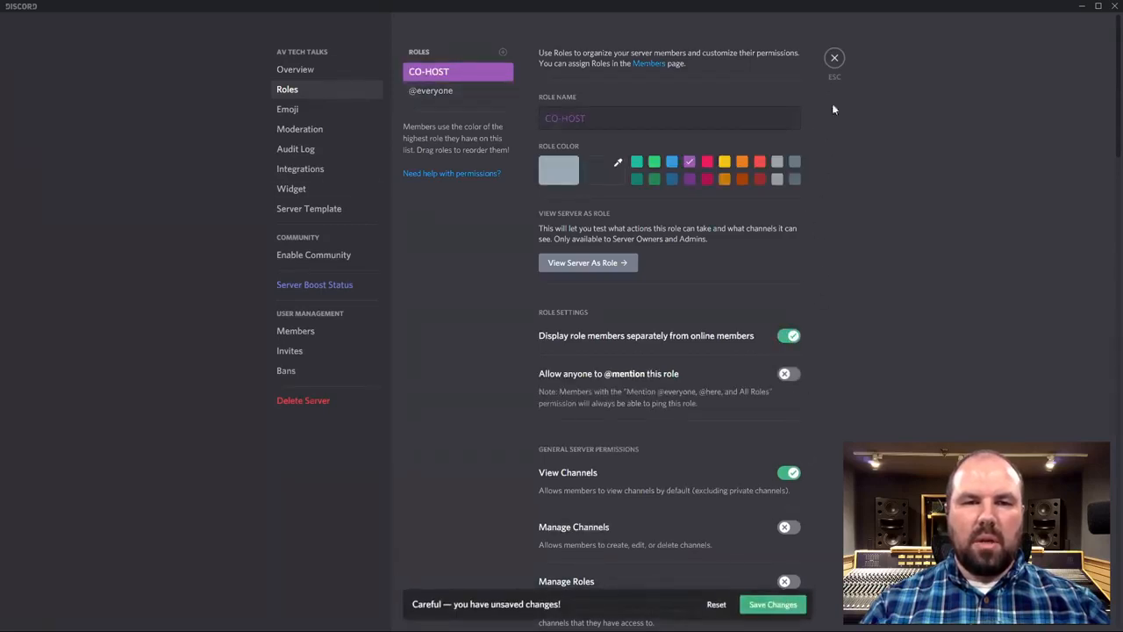
pyautogui.click(773, 606)
pyautogui.click(836, 59)
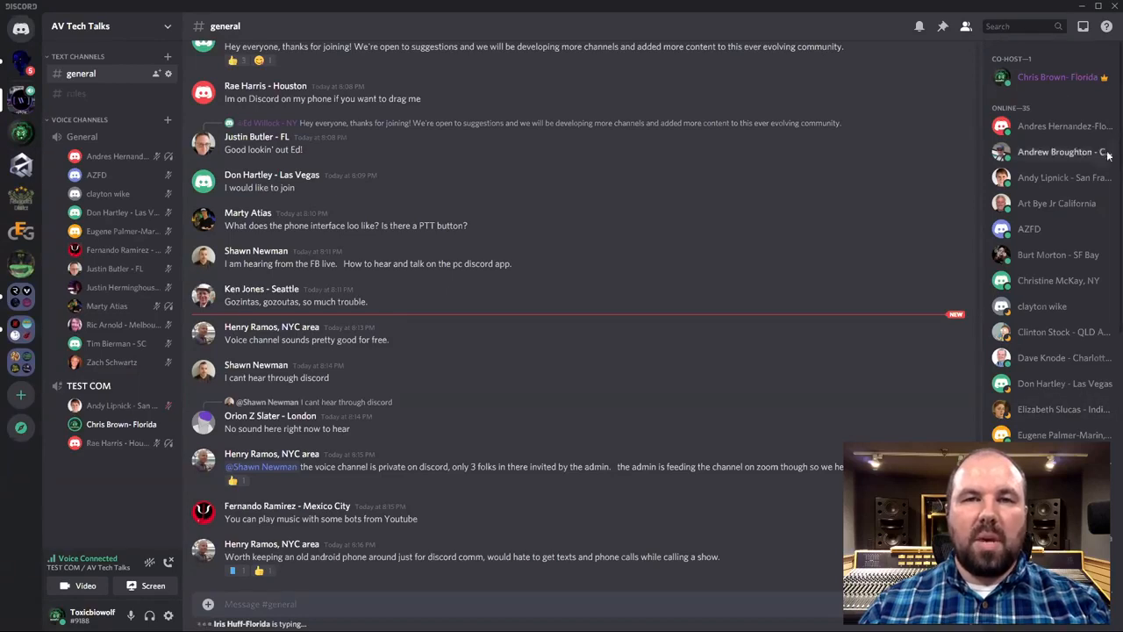
# Show a listed member's context menu with Server Mute, Server Deafen, kick and ban.
pyautogui.rightClick(1033, 127)
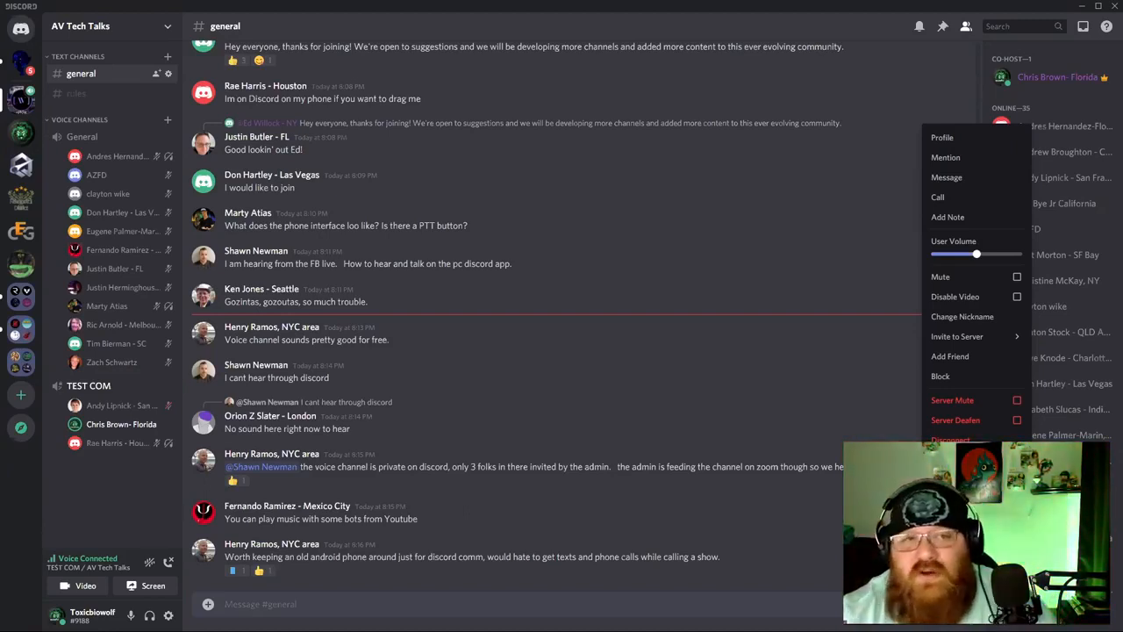
pyautogui.click(859, 254)
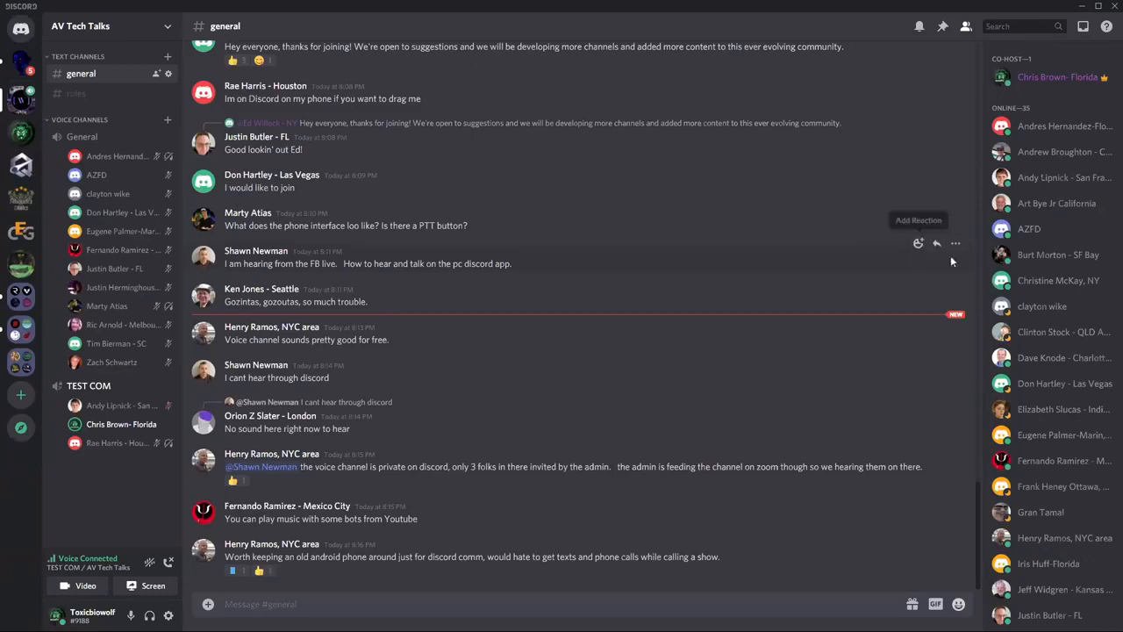
pyautogui.rightClick(1044, 131)
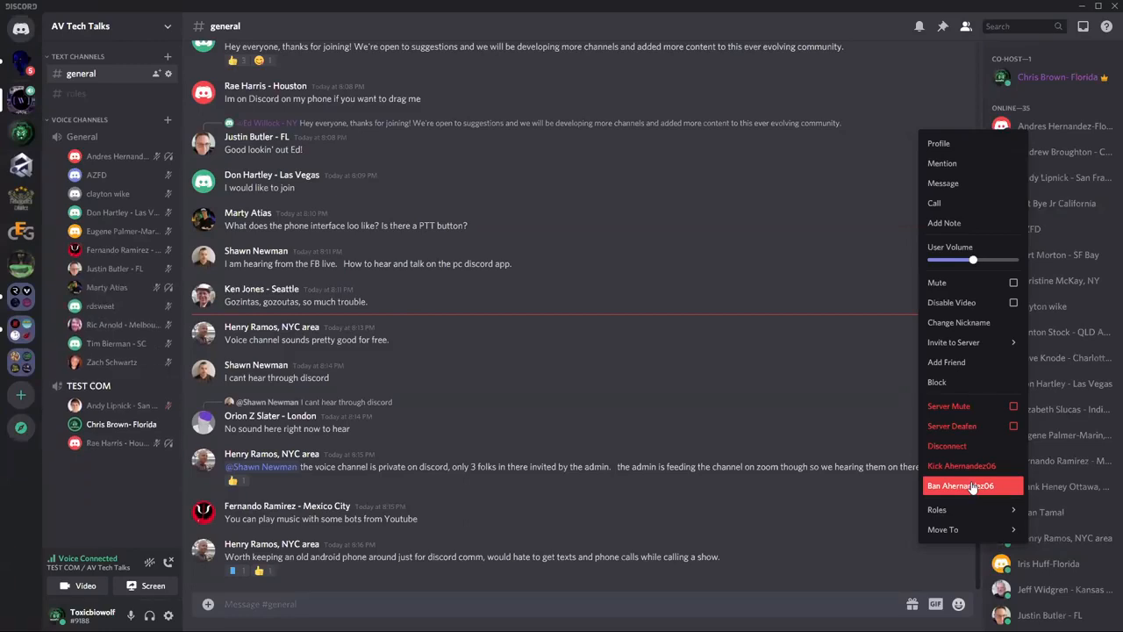
# Dismiss the member's context menu without taking any moderation action.
pyautogui.click(871, 251)
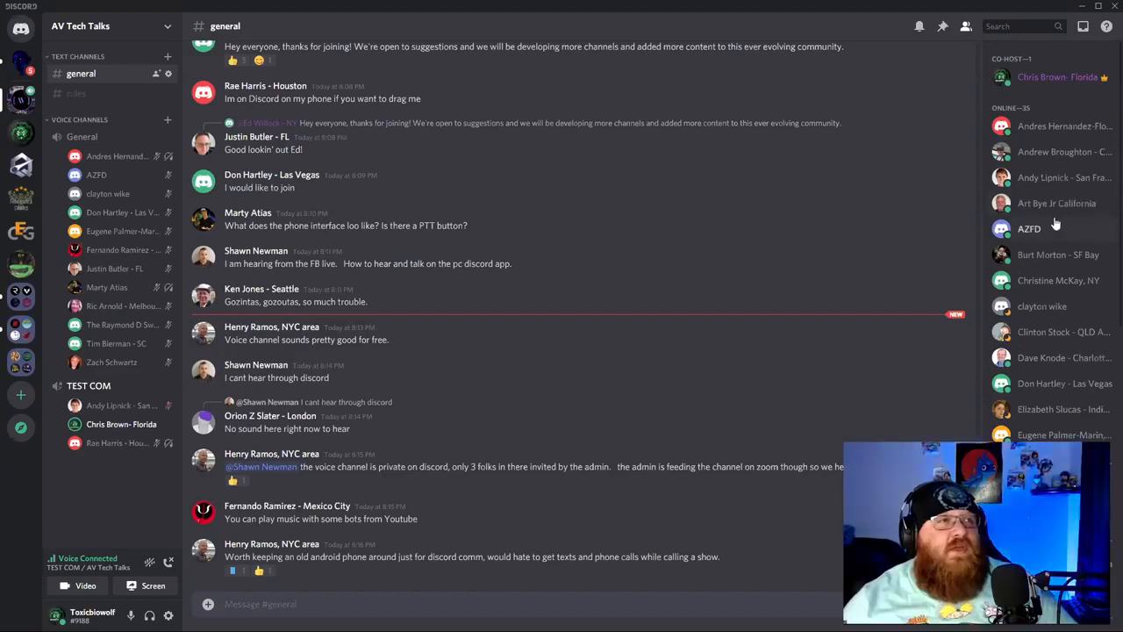
pyautogui.scroll(-1, 1044, 232)
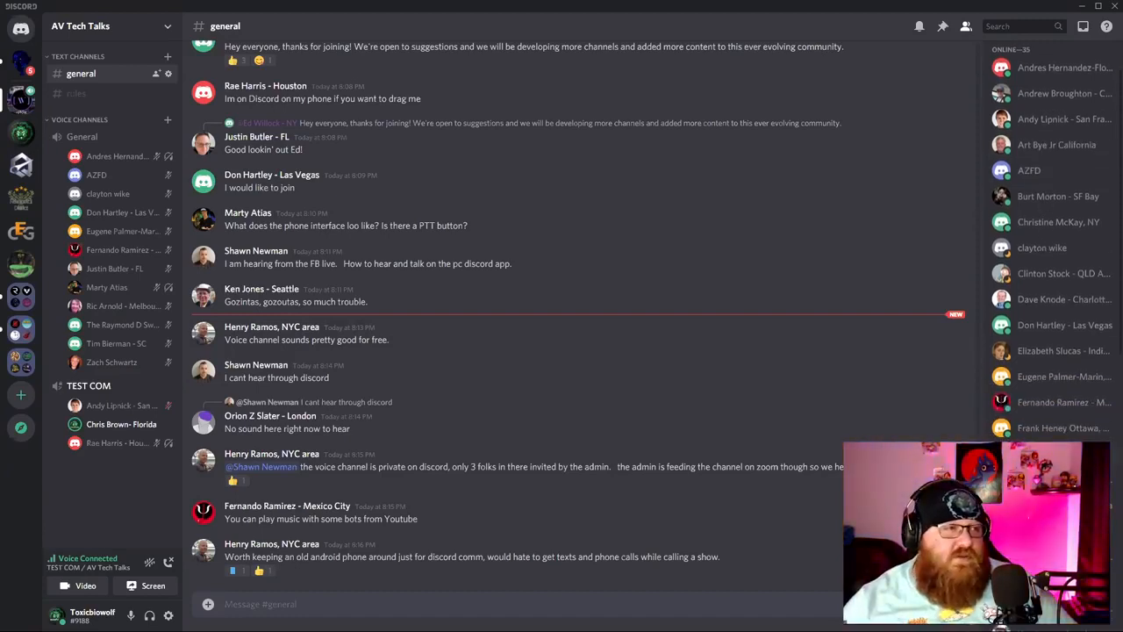
pyautogui.scroll(-2, 1043, 231)
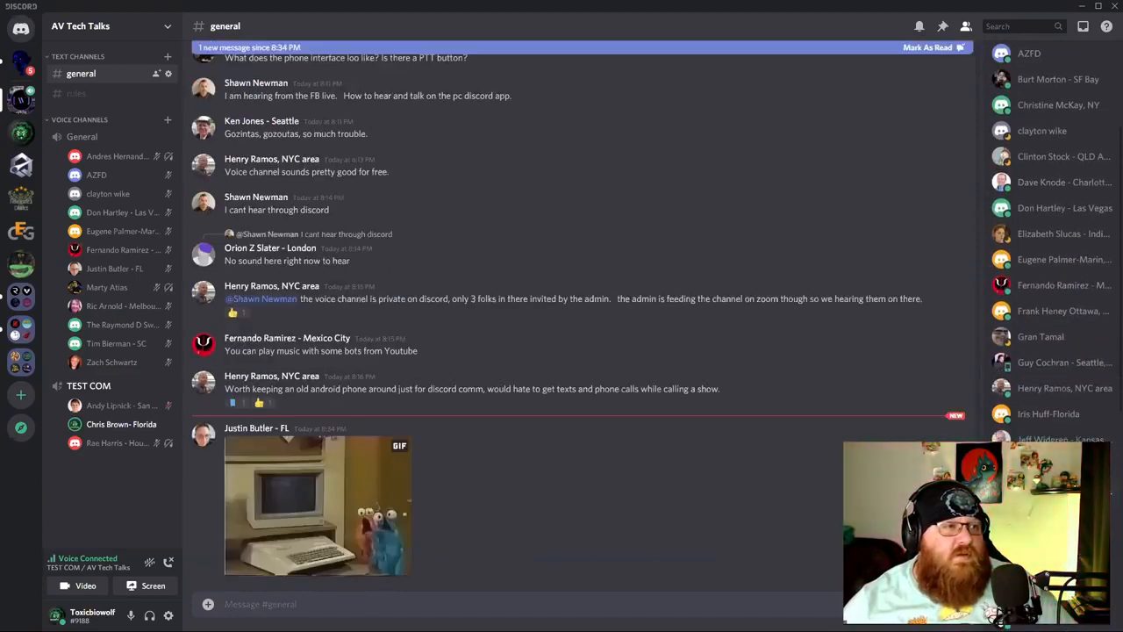
pyautogui.scroll(-4, 1043, 231)
pyautogui.scroll(-1, 1043, 232)
pyautogui.scroll(-3, 1053, 241)
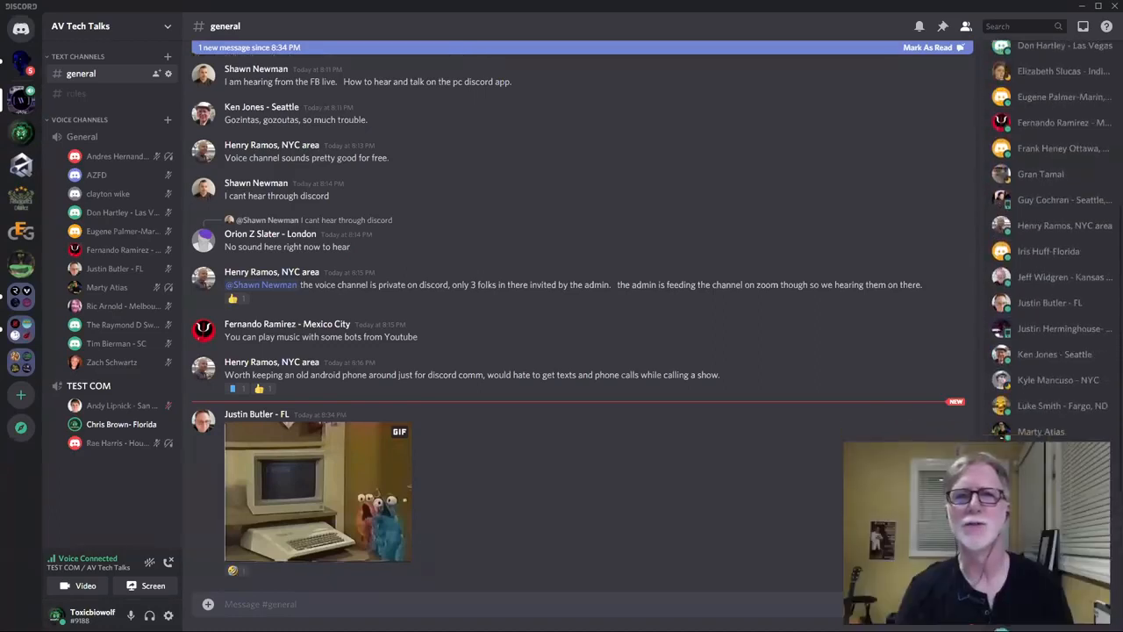
pyautogui.scroll(10, 1051, 237)
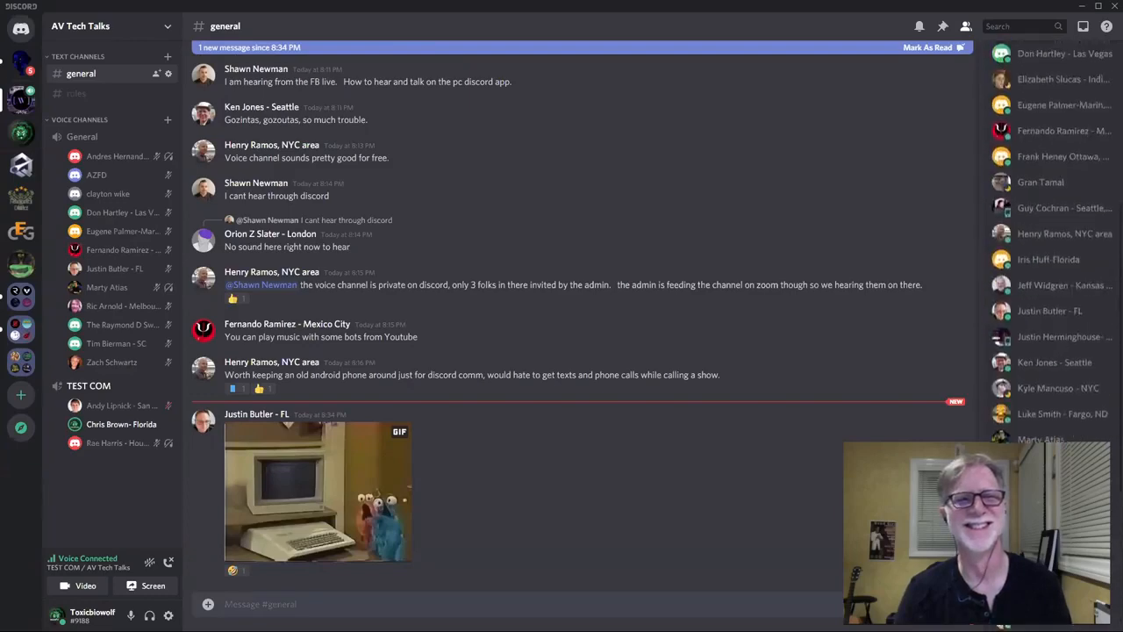
pyautogui.scroll(-8, 1052, 237)
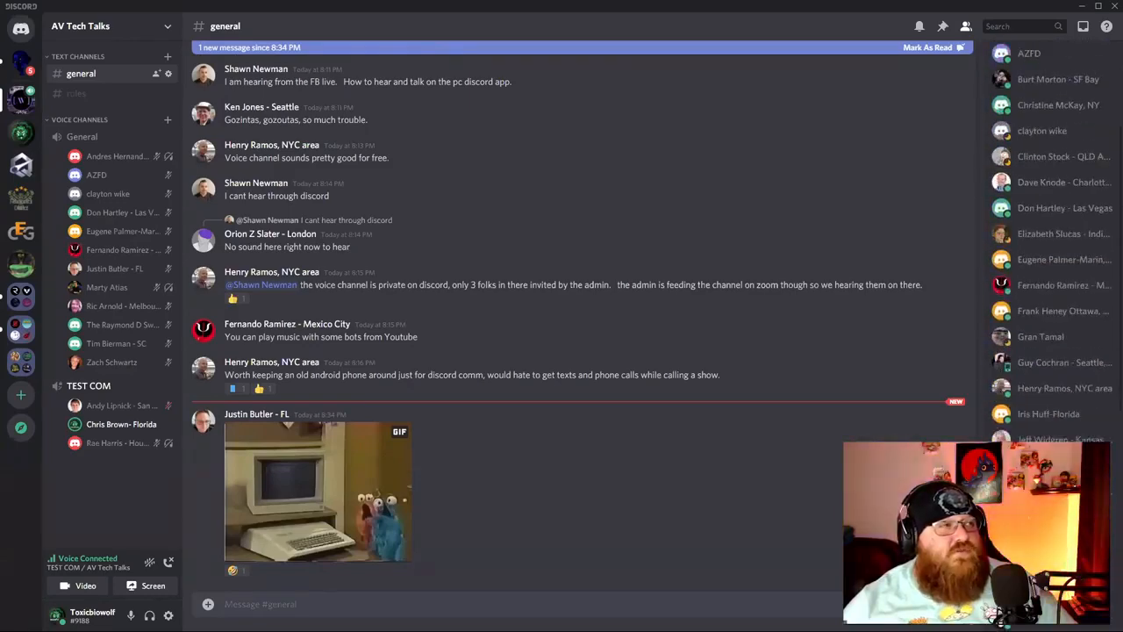
pyautogui.scroll(10, 1052, 237)
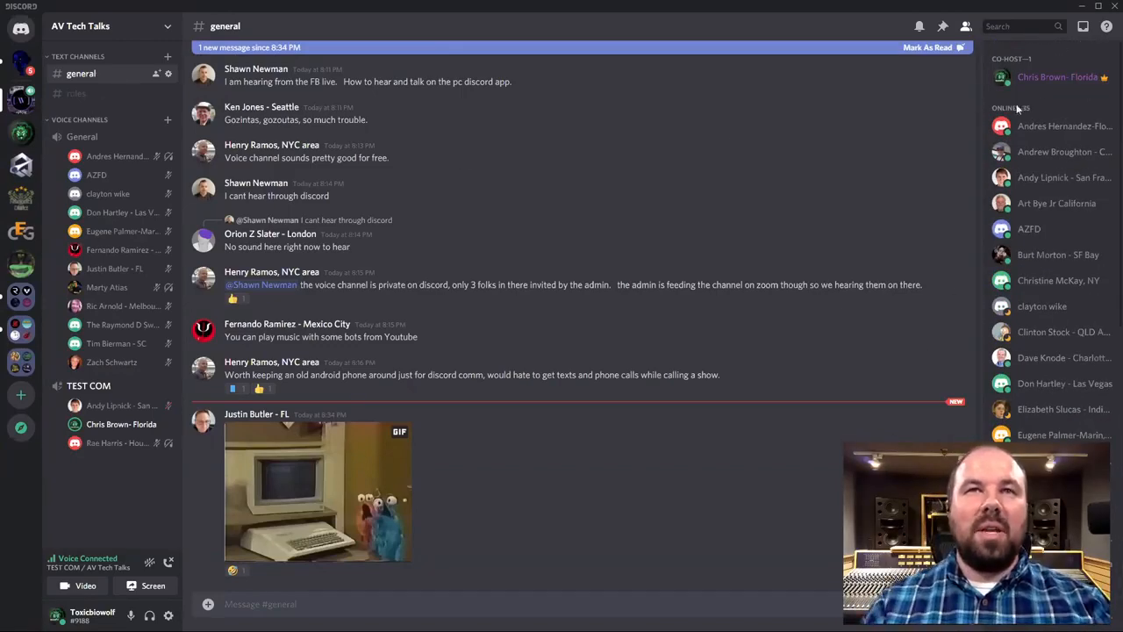
pyautogui.scroll(-6, 1062, 255)
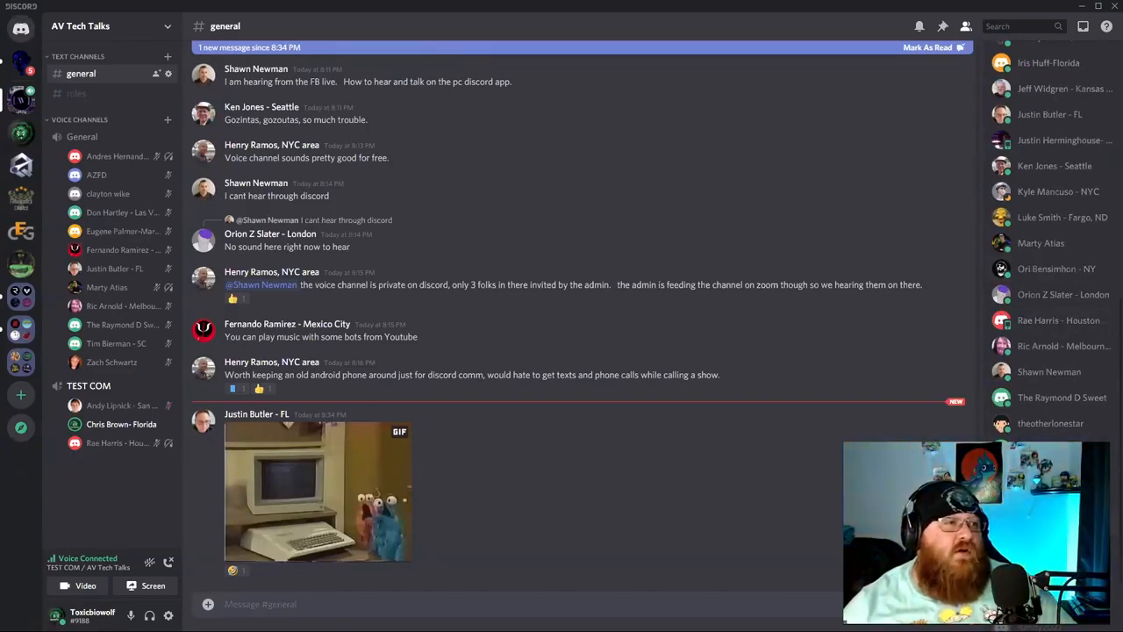
pyautogui.scroll(8, 1053, 430)
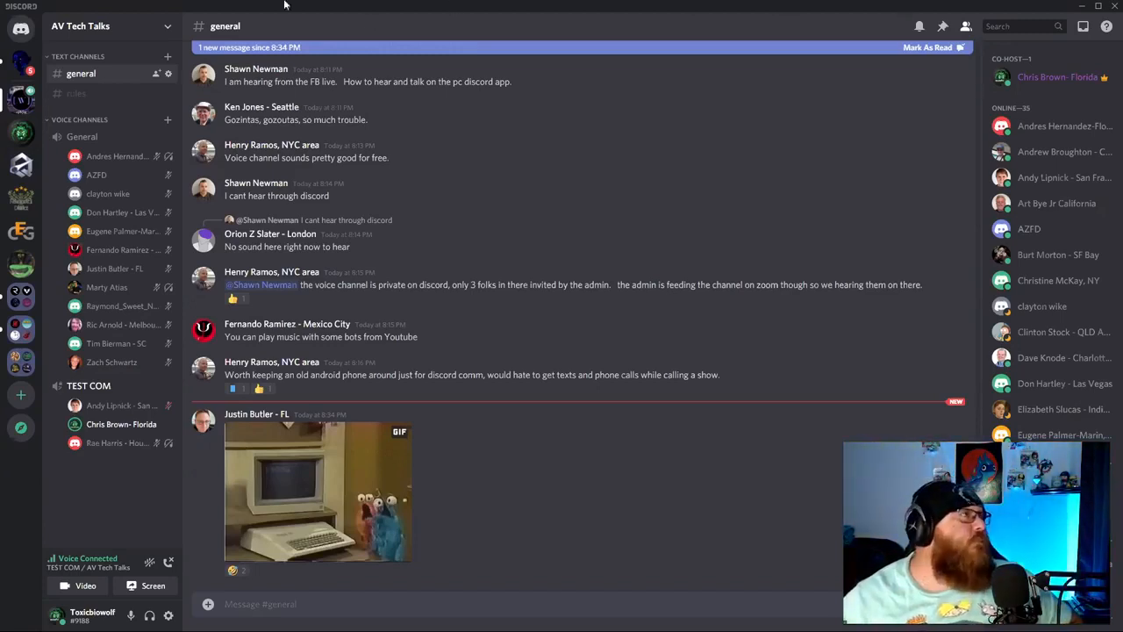
# Review the CO-HOST role's permission list in Server Settings > Roles.
pyautogui.click(80, 25)
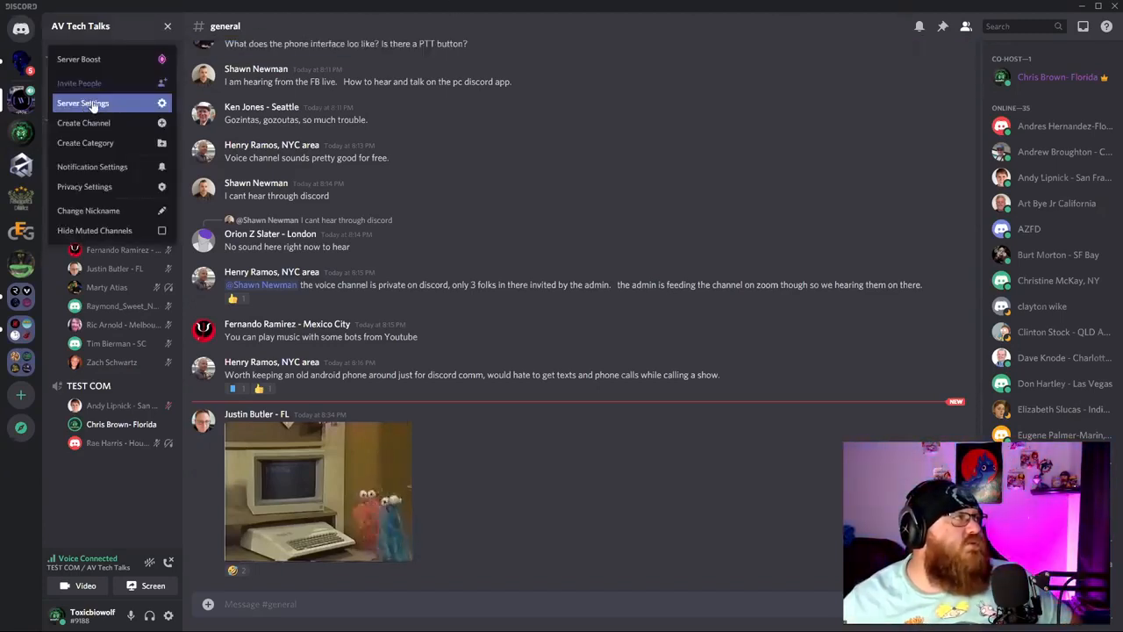
pyautogui.click(85, 103)
pyautogui.click(289, 90)
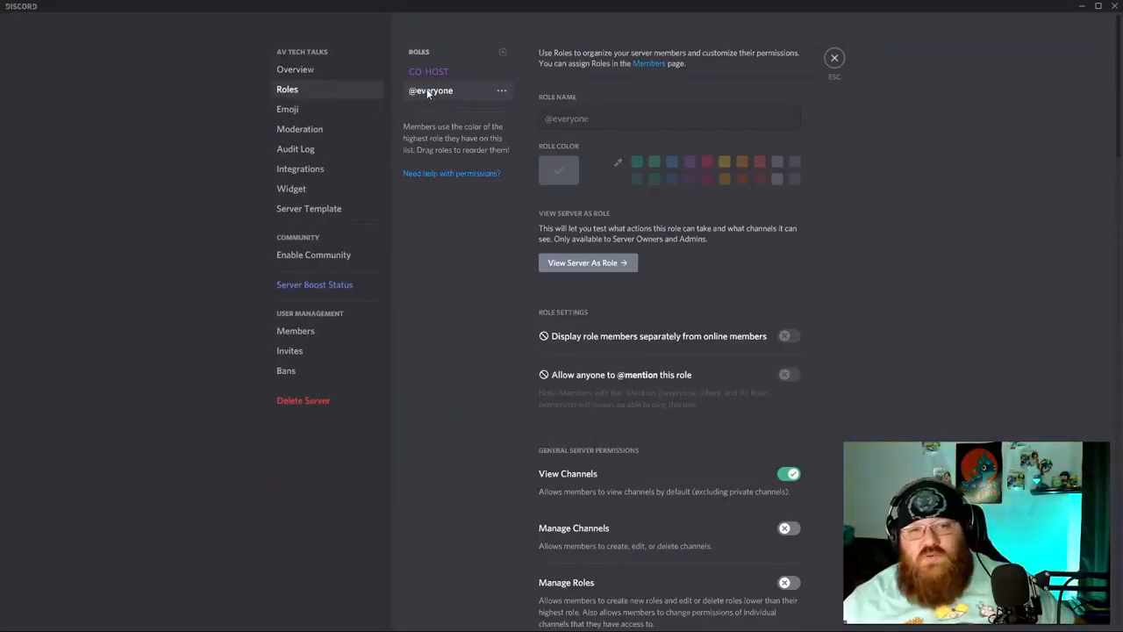
pyautogui.click(407, 71)
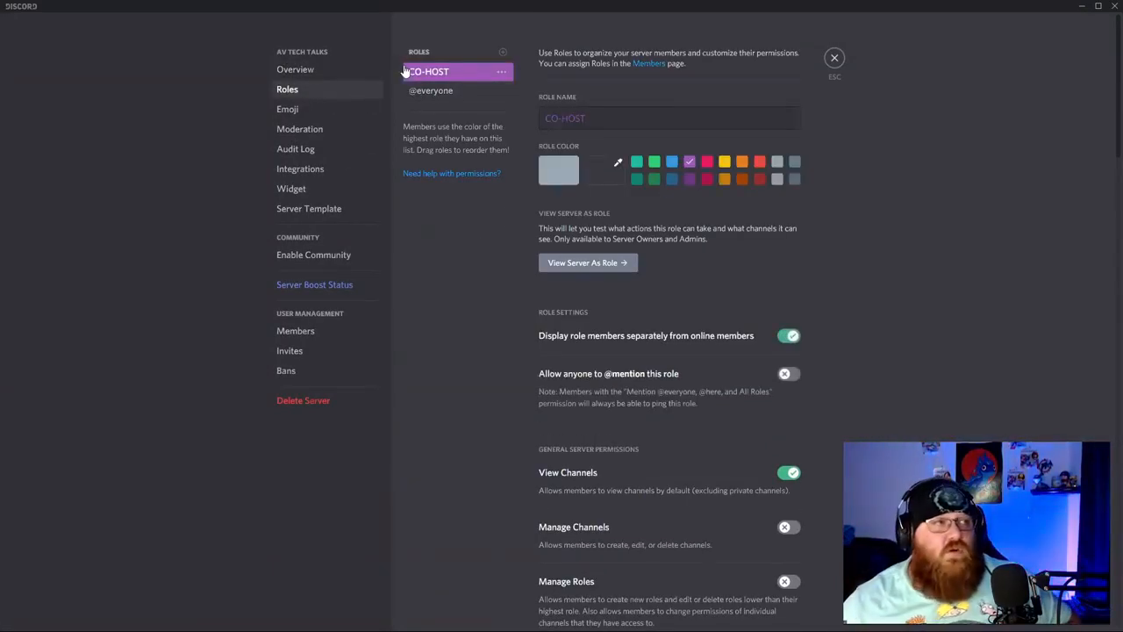
pyautogui.scroll(-3, 694, 439)
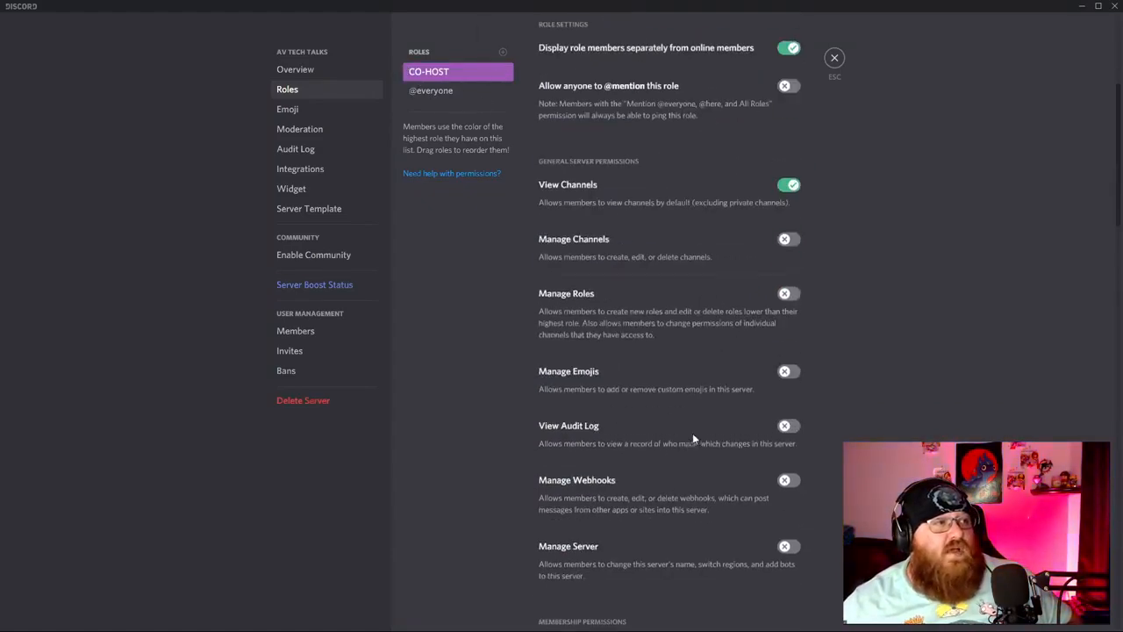
pyautogui.scroll(-3, 605, 399)
pyautogui.scroll(-6, 652, 409)
pyautogui.scroll(-6, 710, 468)
pyautogui.scroll(-2, 737, 468)
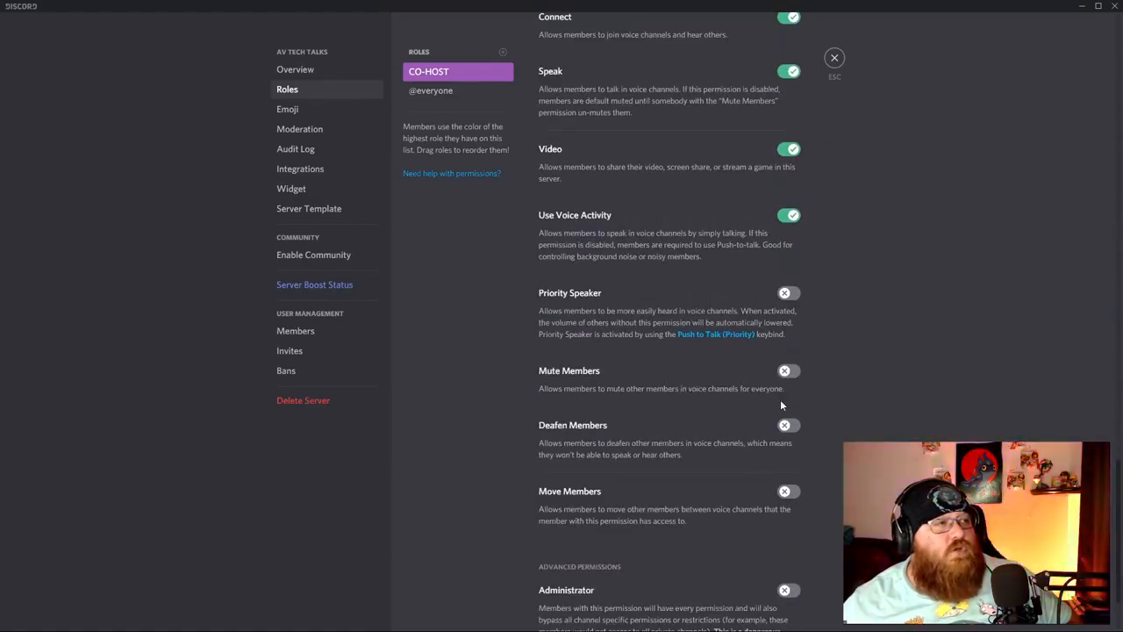
pyautogui.scroll(2, 744, 394)
pyautogui.scroll(-1, 702, 377)
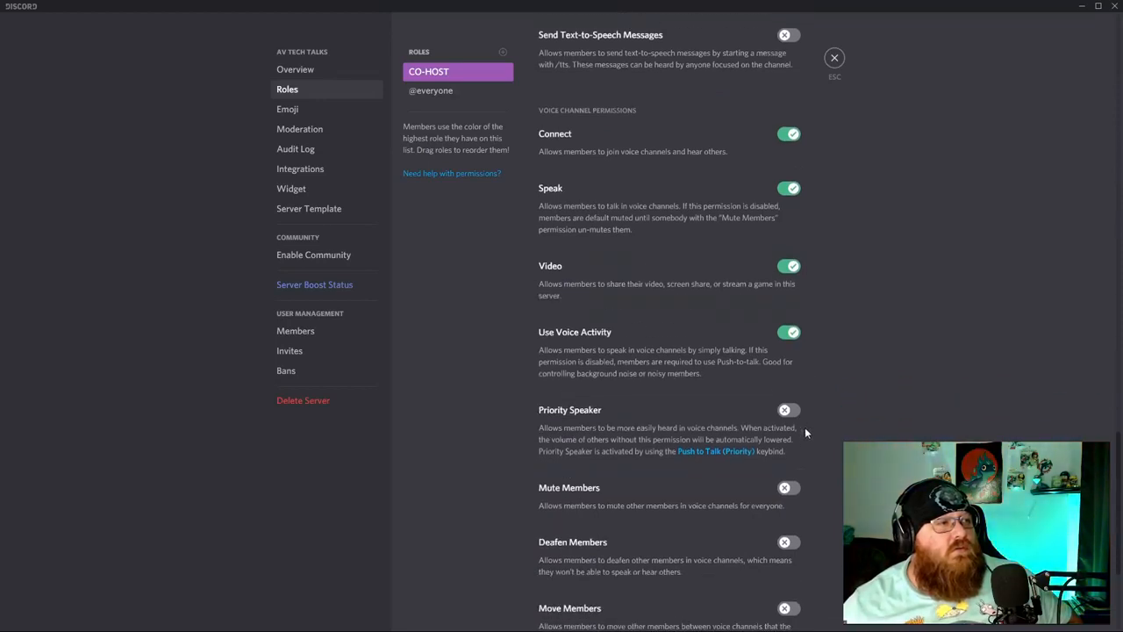
pyautogui.scroll(-2, 760, 383)
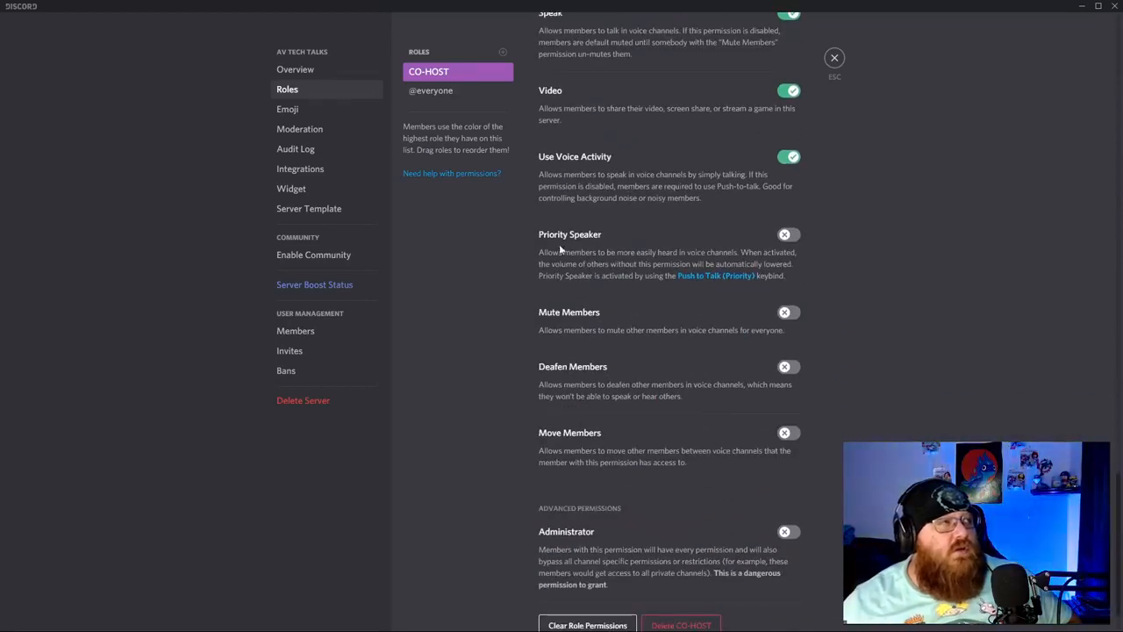
pyautogui.click(431, 90)
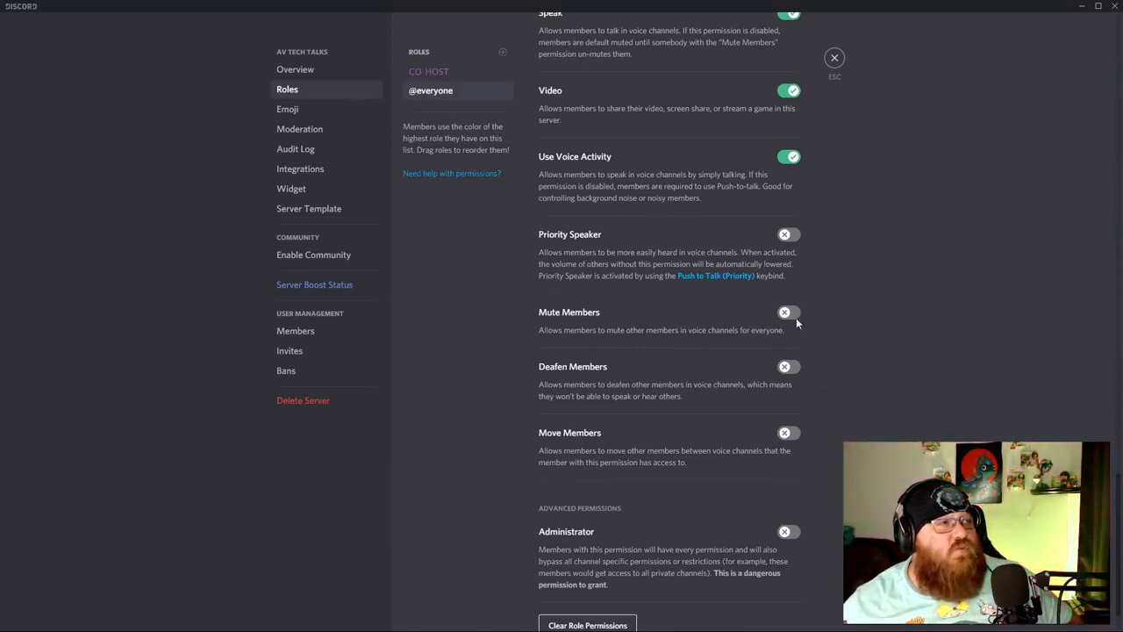
pyautogui.click(439, 71)
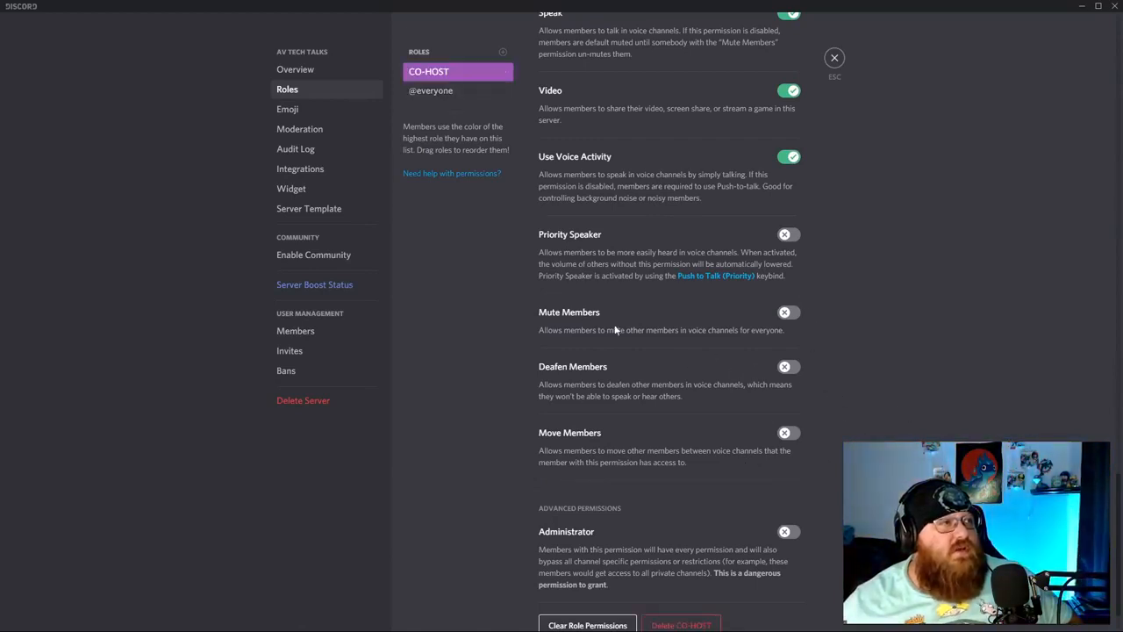
pyautogui.scroll(2, 711, 392)
pyautogui.scroll(3, 860, 314)
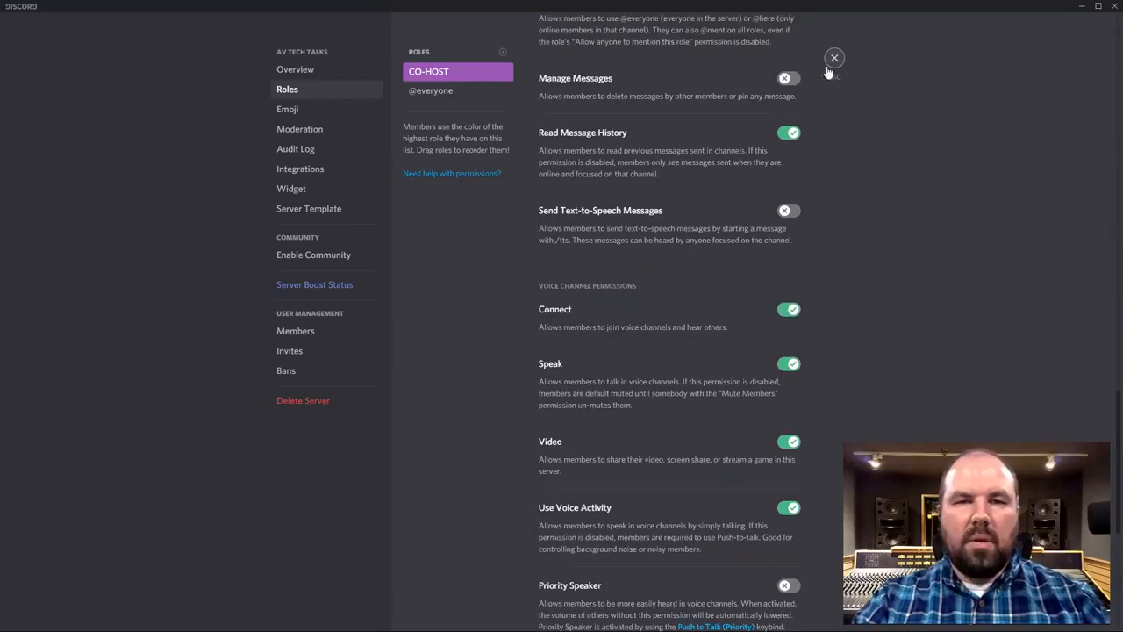
pyautogui.click(835, 57)
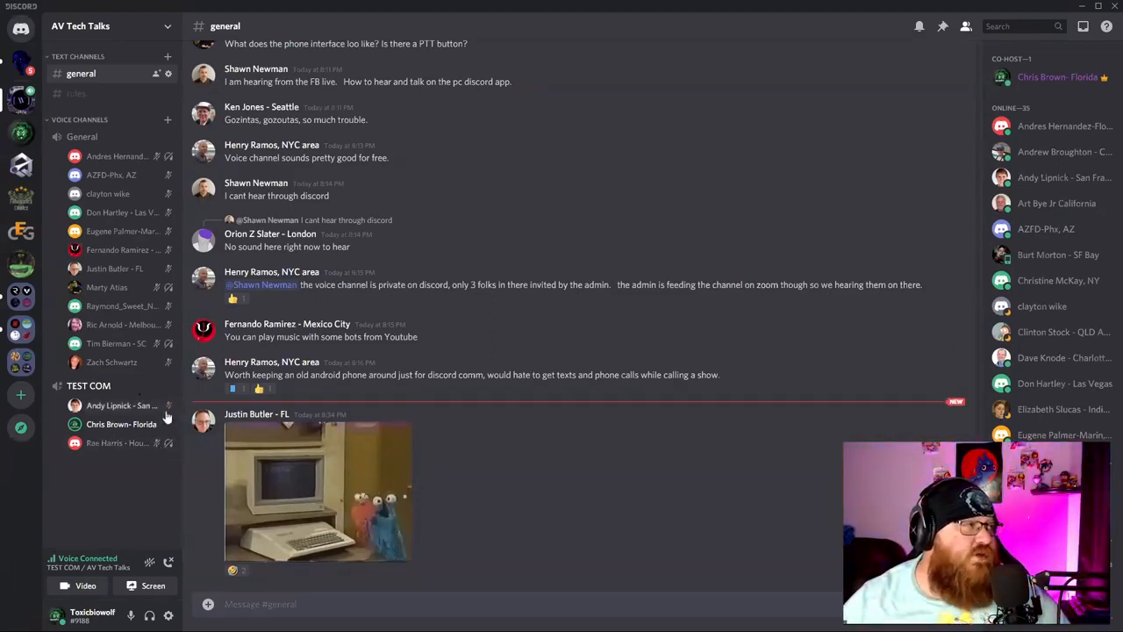
# Turn off the local mute on the first member in TEST COM.
pyautogui.rightClick(105, 411)
pyautogui.moveTo(181, 426)
pyautogui.click(197, 363)
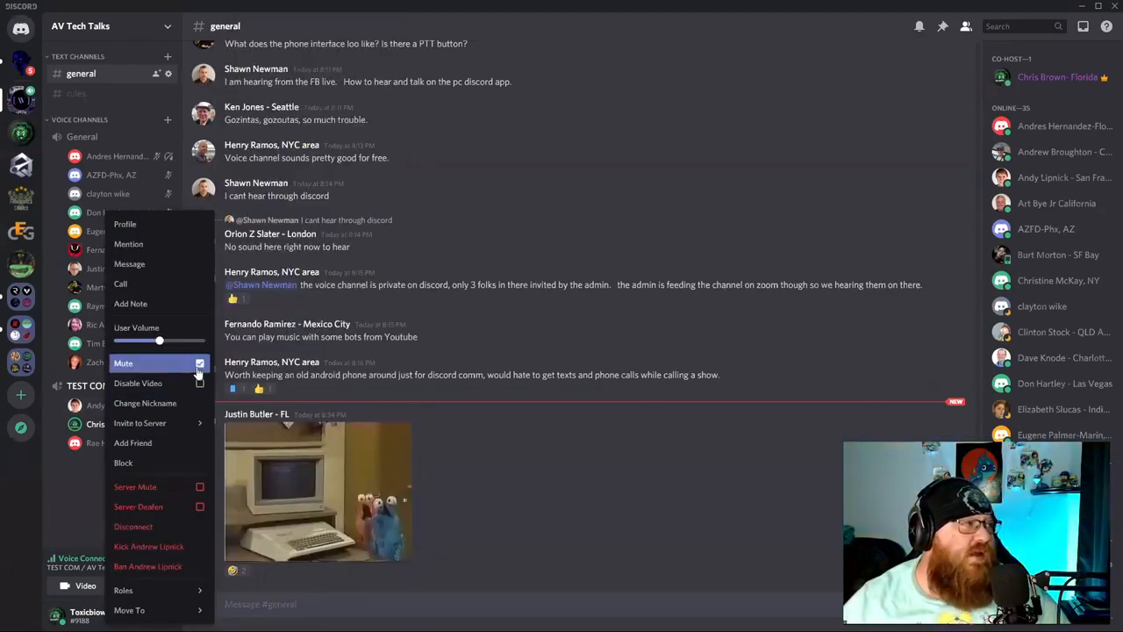
pyautogui.click(81, 487)
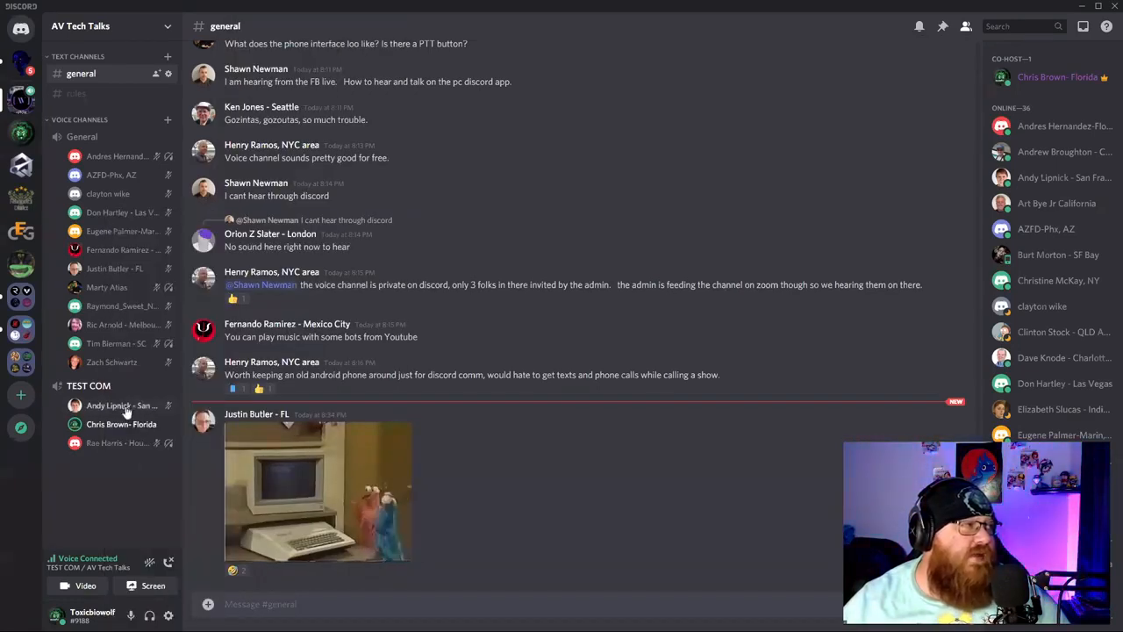
# Apply Server Mute and Server Deafen to that TEST COM member.
pyautogui.rightClick(128, 407)
pyautogui.click(176, 488)
pyautogui.click(77, 471)
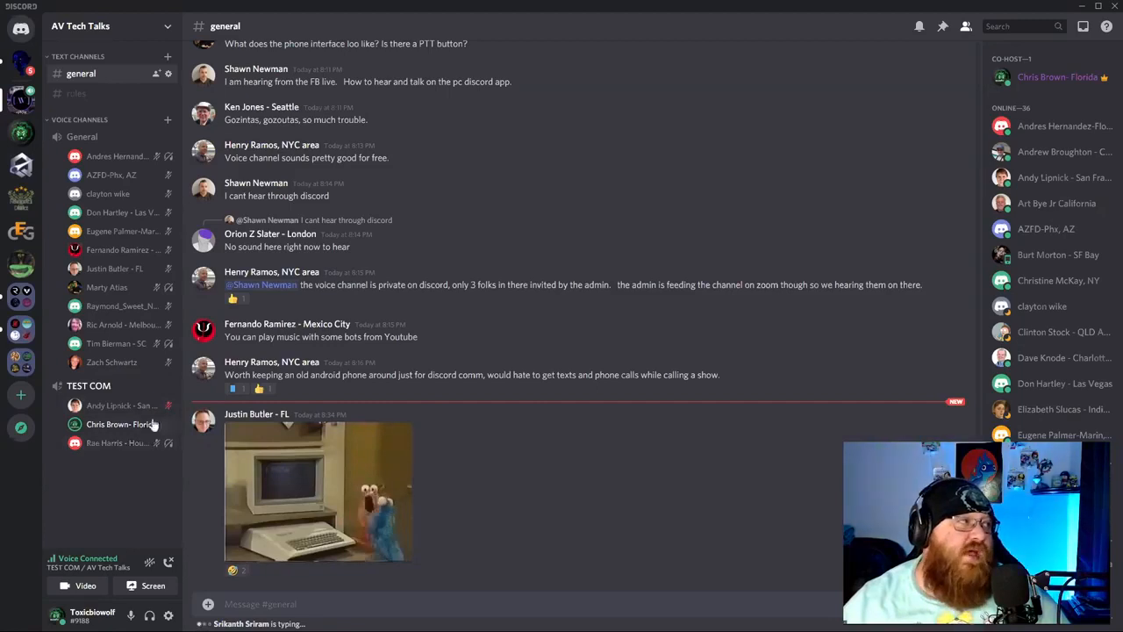
pyautogui.rightClick(151, 405)
pyautogui.click(182, 506)
pyautogui.click(119, 485)
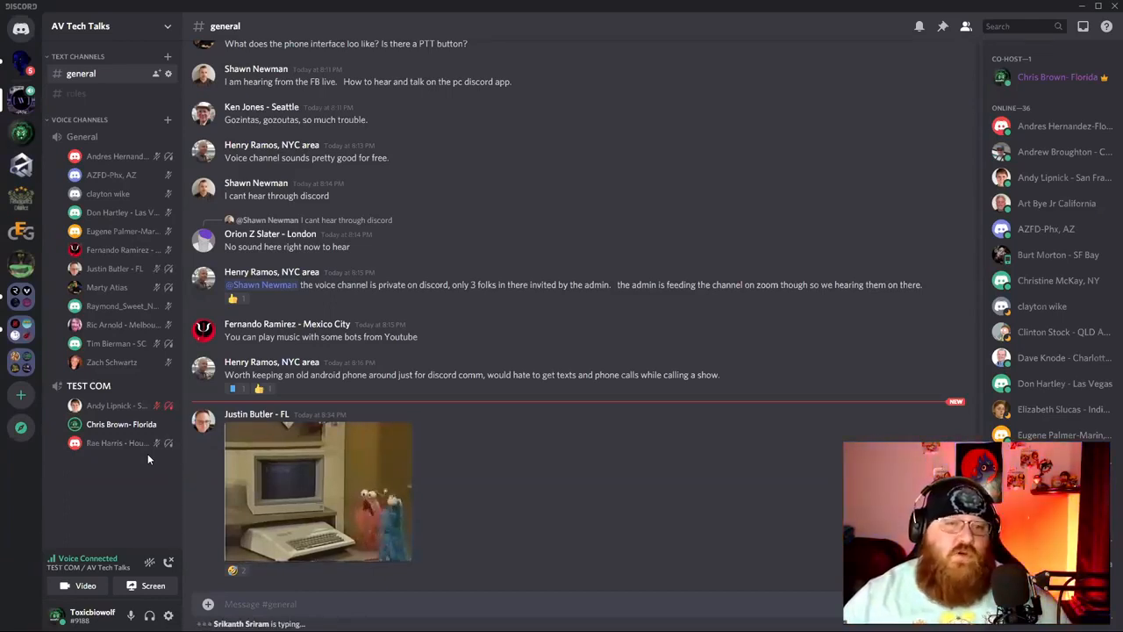
pyautogui.rightClick(150, 409)
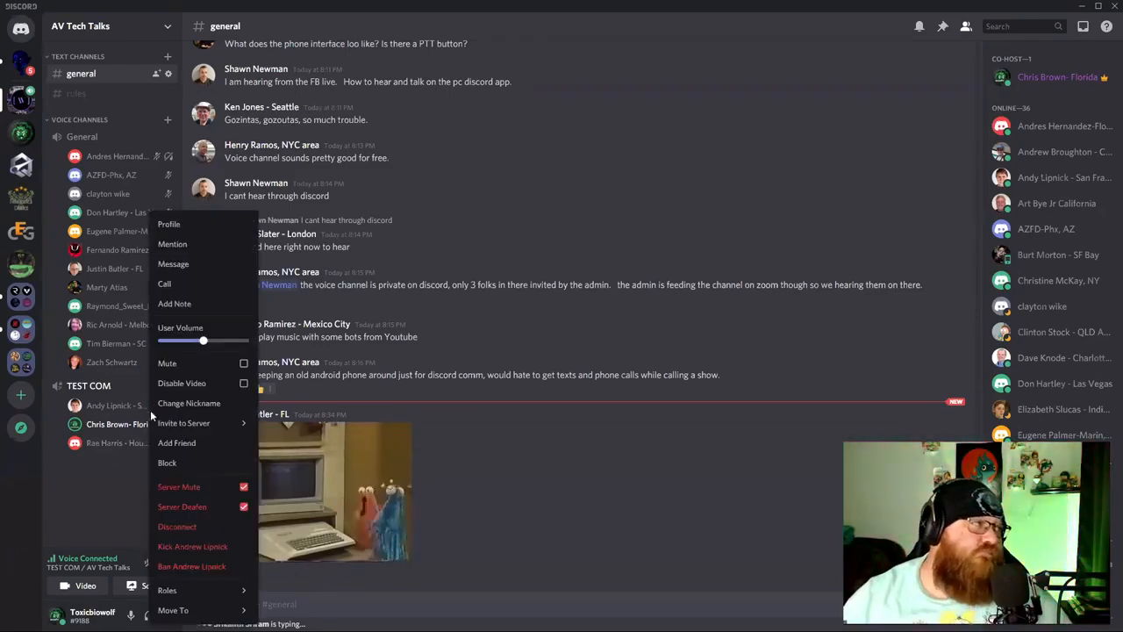
pyautogui.click(236, 486)
pyautogui.click(235, 506)
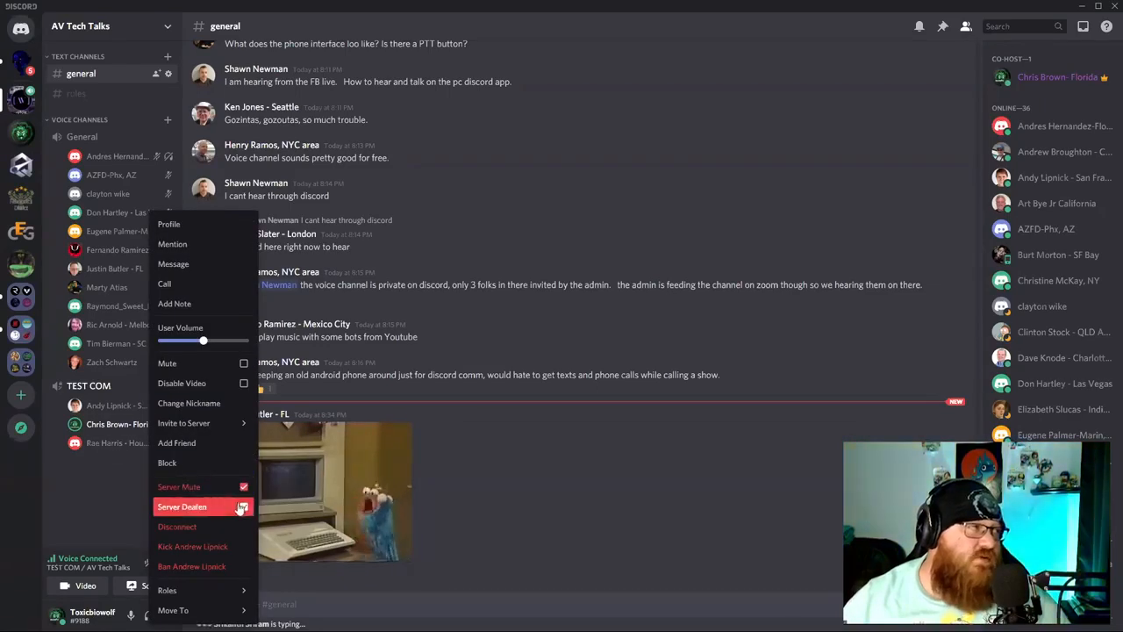
pyautogui.click(72, 497)
pyautogui.rightClick(155, 405)
pyautogui.click(234, 506)
pyautogui.click(233, 487)
pyautogui.click(80, 500)
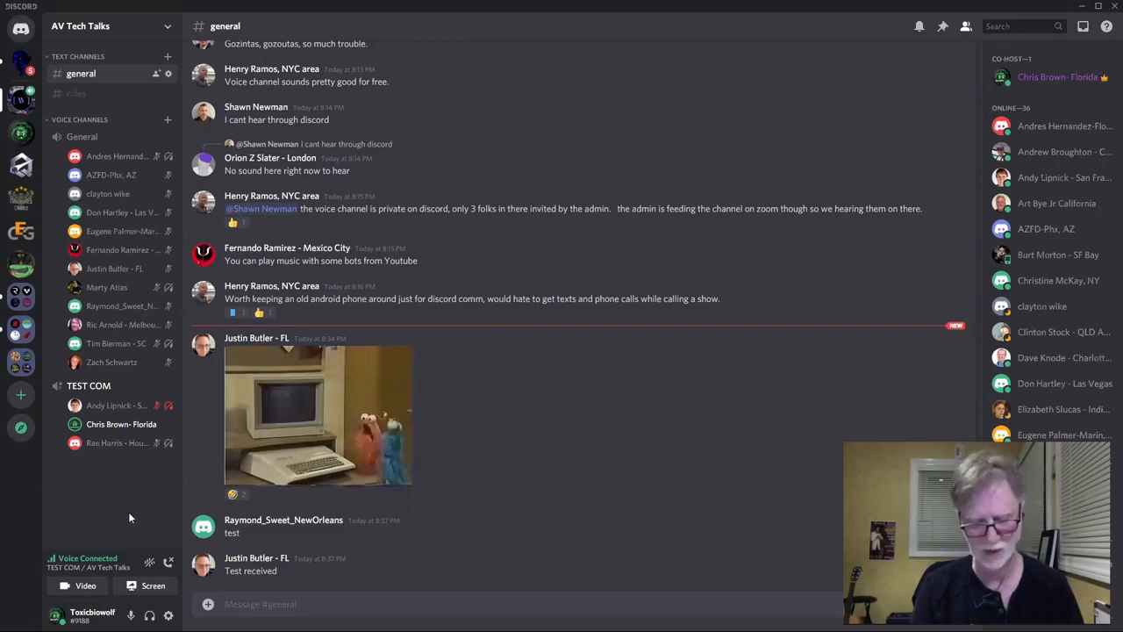
# Uncheck Server Mute for the first TEST COM member, leaving them only server-deafened.
pyautogui.rightClick(129, 407)
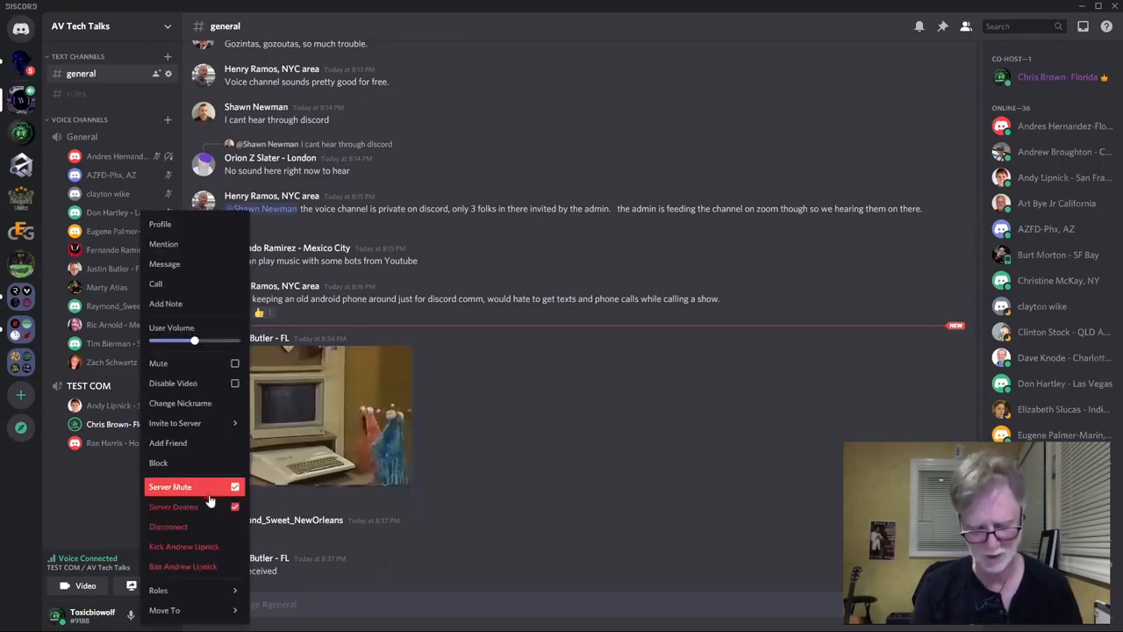
pyautogui.click(184, 489)
pyautogui.rightClick(132, 405)
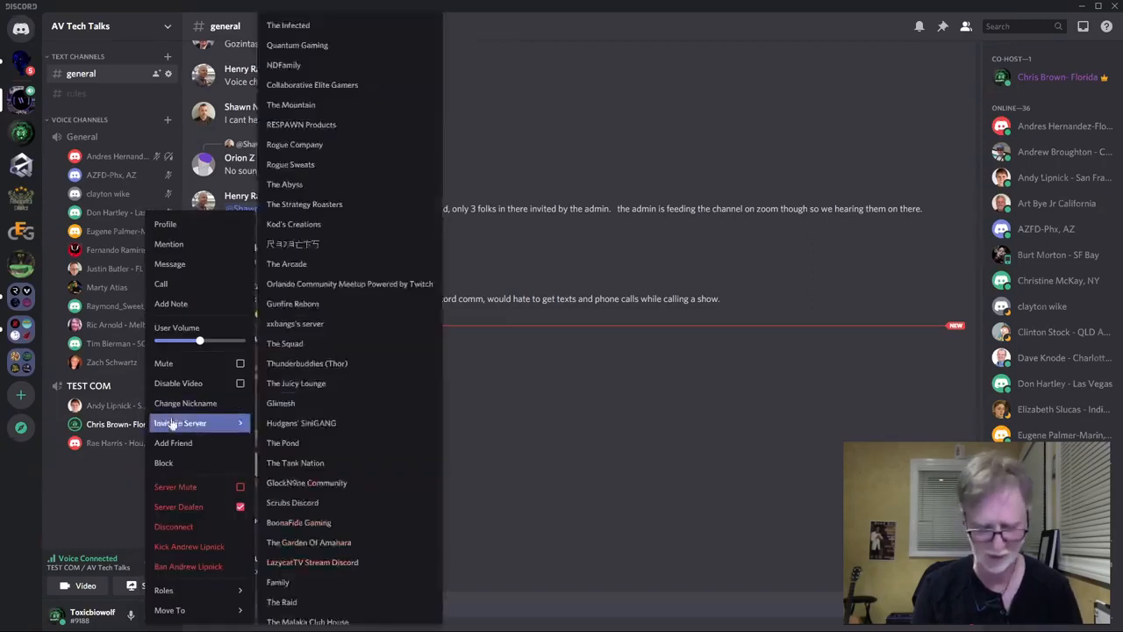
pyautogui.click(102, 509)
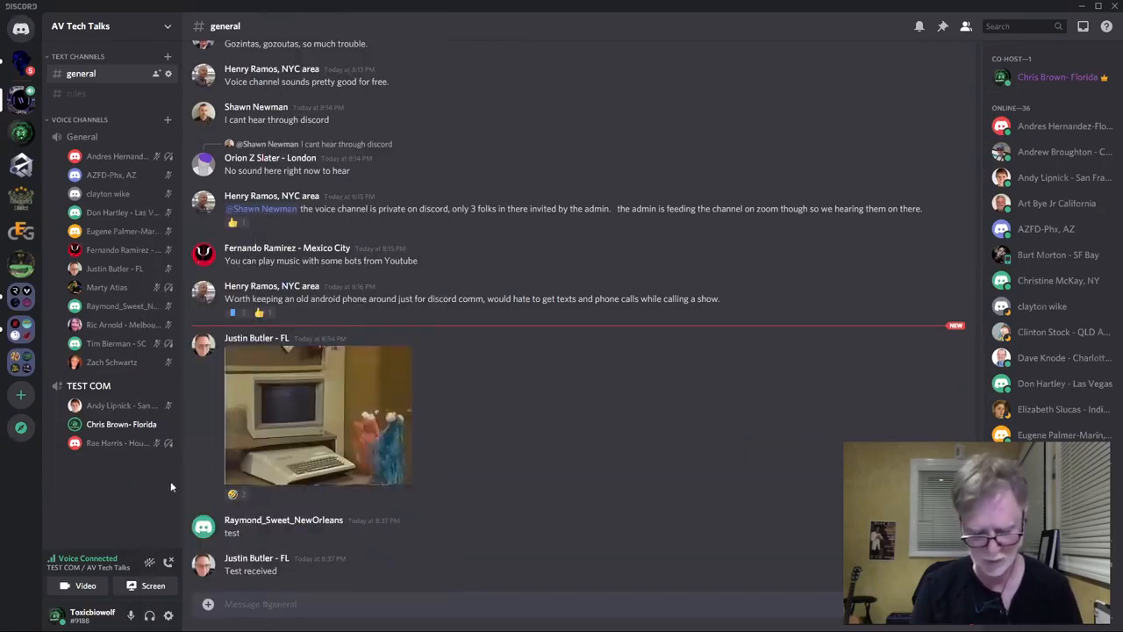
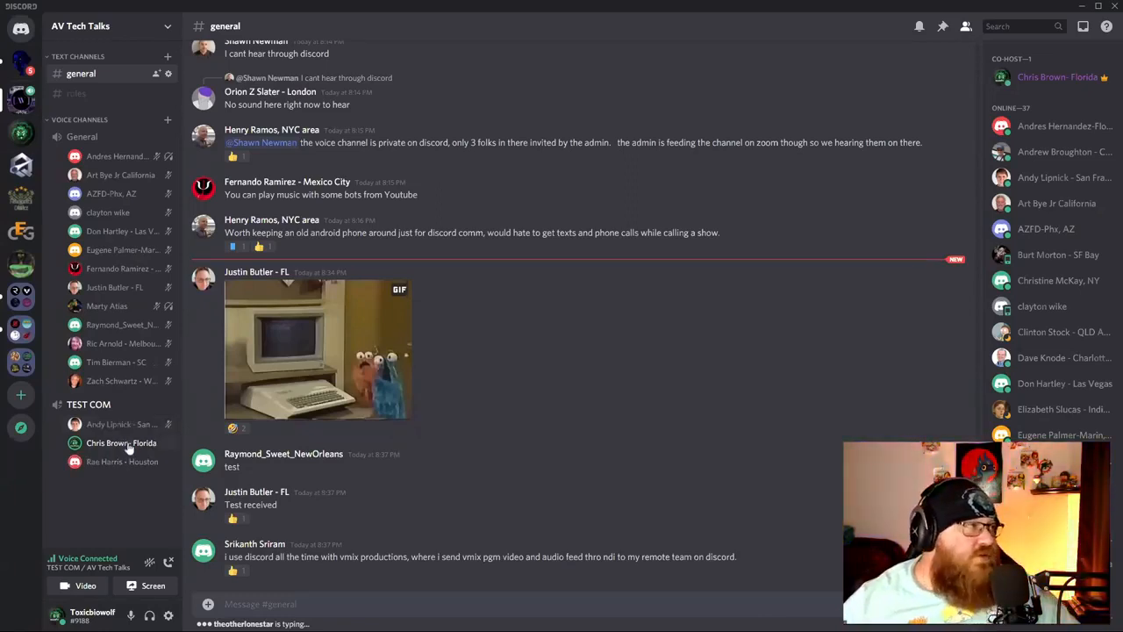
pyautogui.rightClick(131, 443)
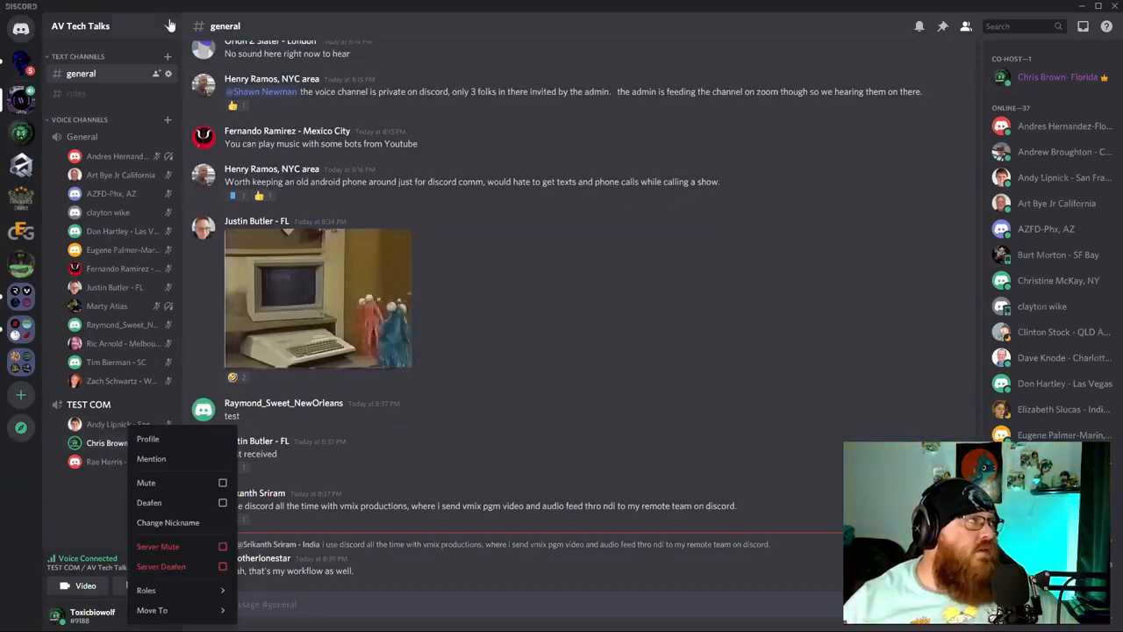
pyautogui.click(141, 25)
pyautogui.click(99, 103)
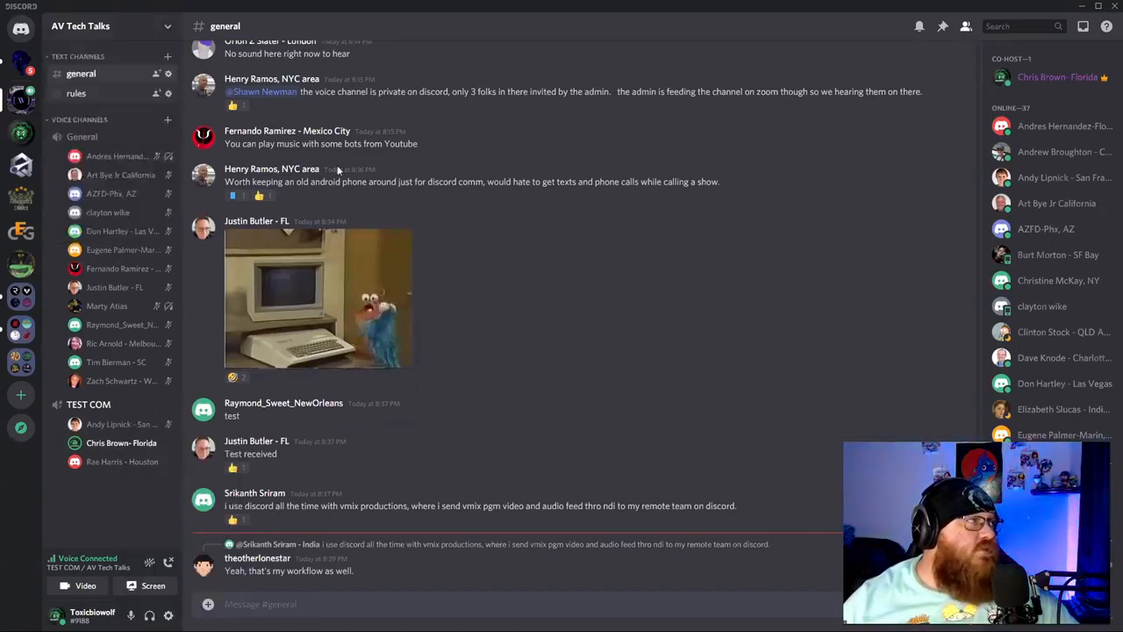
pyautogui.click(287, 88)
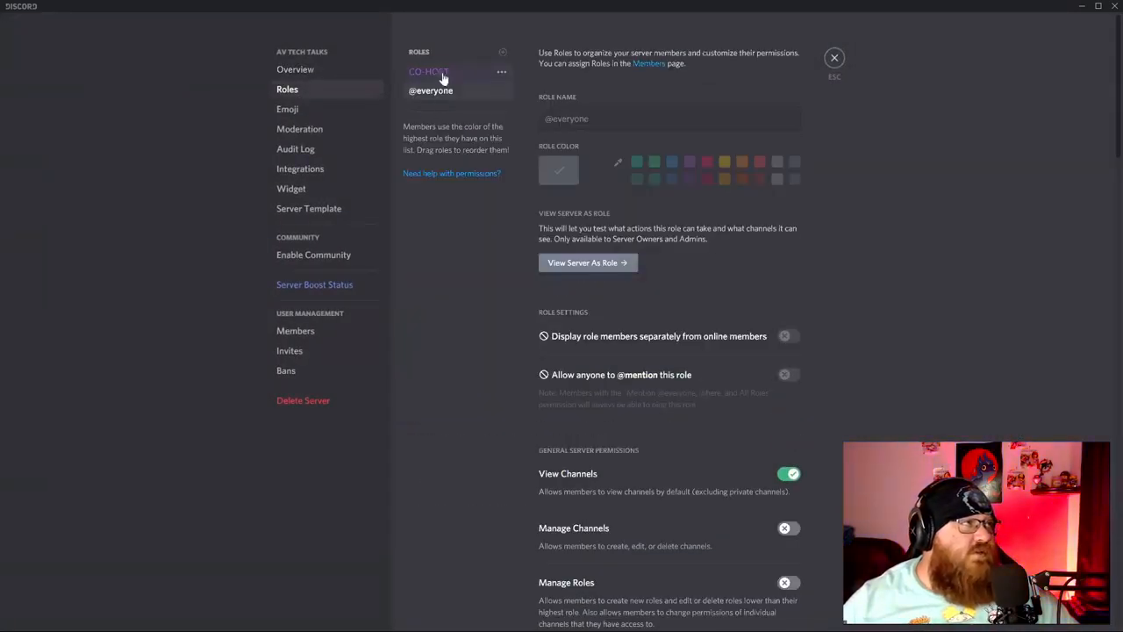
# Scroll through the CO-HOST role's permission toggles, then exit settings back to #general.
pyautogui.click(440, 73)
pyautogui.scroll(-7, 721, 382)
pyautogui.scroll(-7, 724, 377)
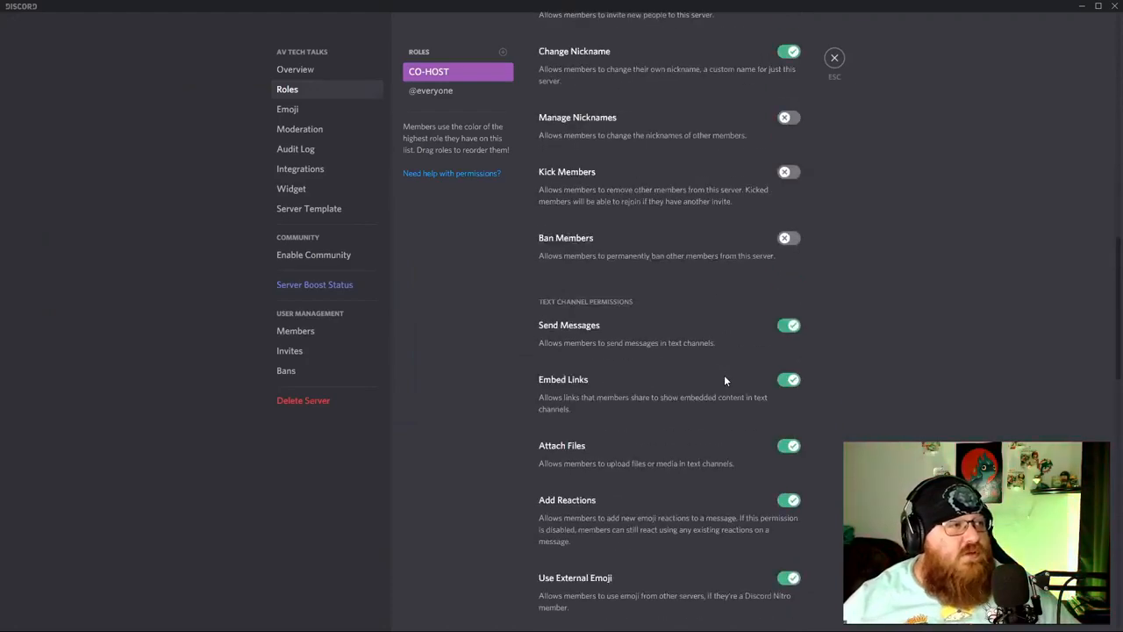
pyautogui.scroll(-5, 621, 365)
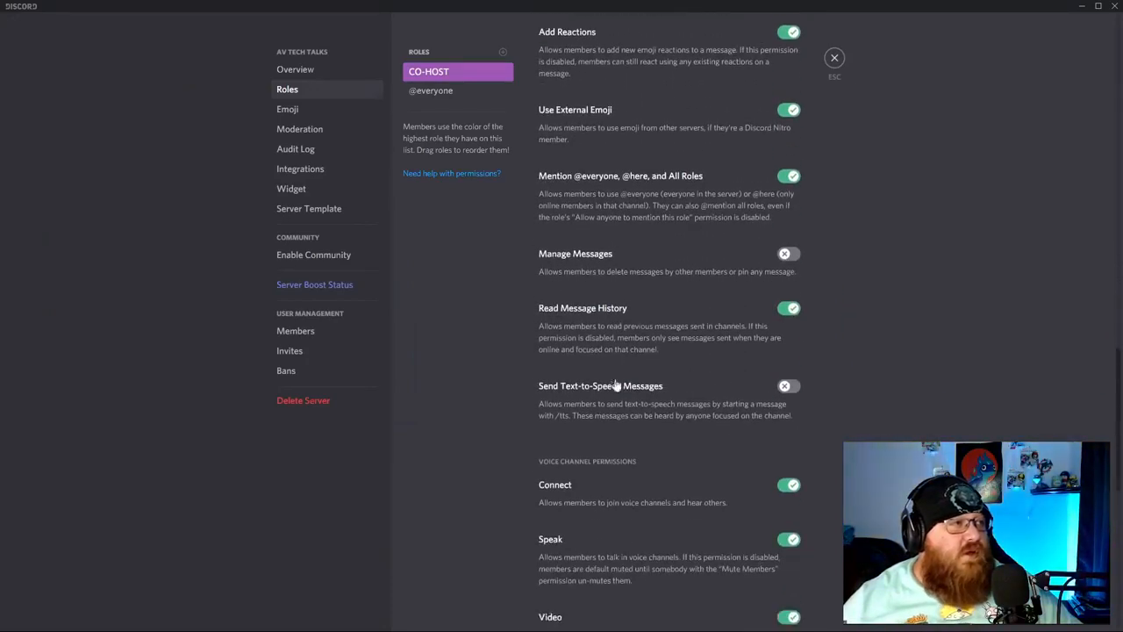
pyautogui.scroll(-2, 615, 439)
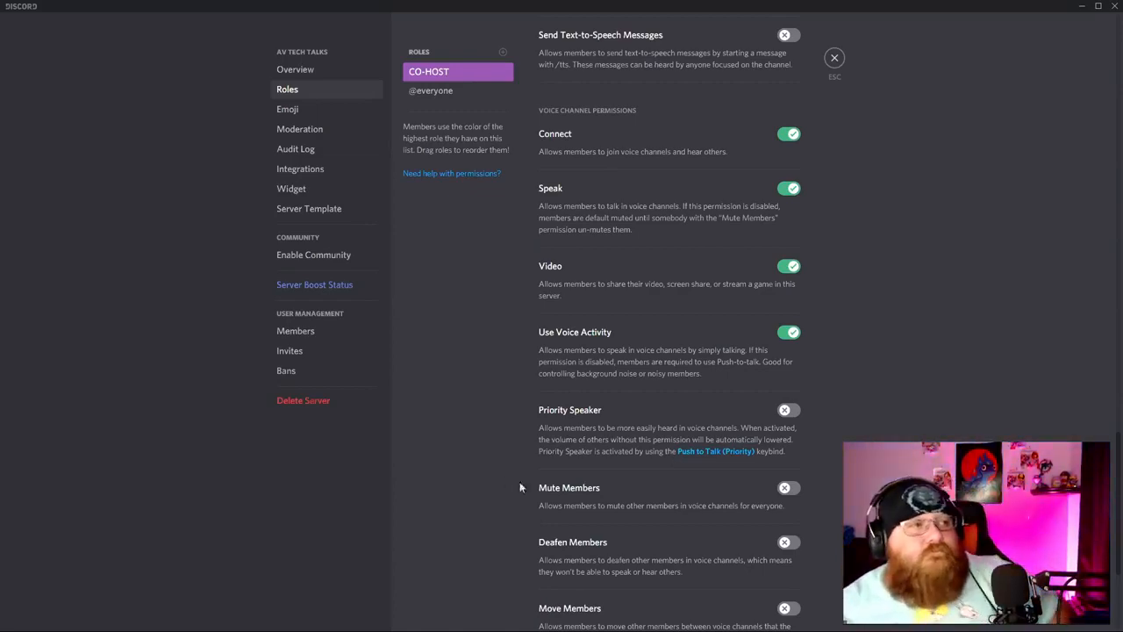
pyautogui.click(834, 58)
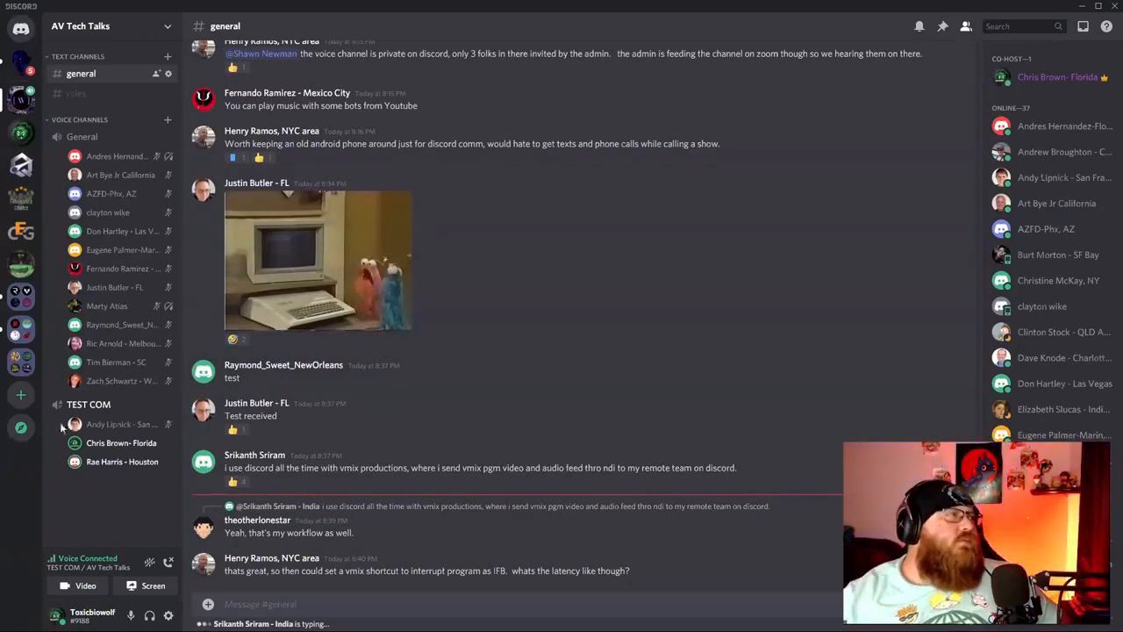
# Bring up the mute, deafen, disconnect, kick and ban menu for a TEST COM member.
pyautogui.rightClick(122, 463)
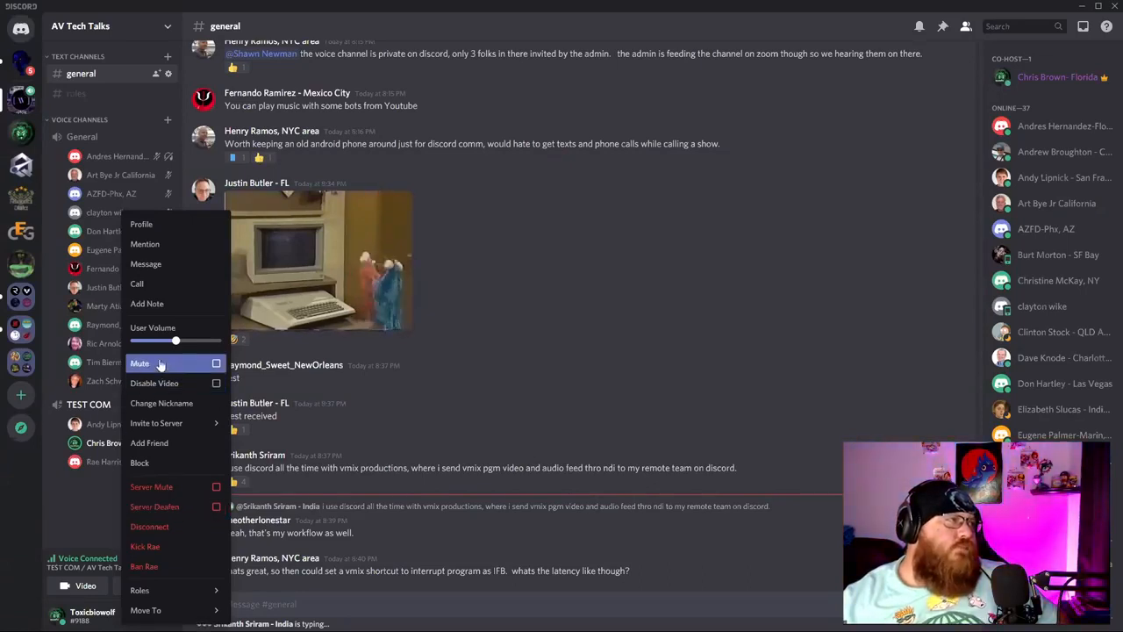
# Mute the TEST COM member for yourself only and close their options menu.
pyautogui.click(181, 371)
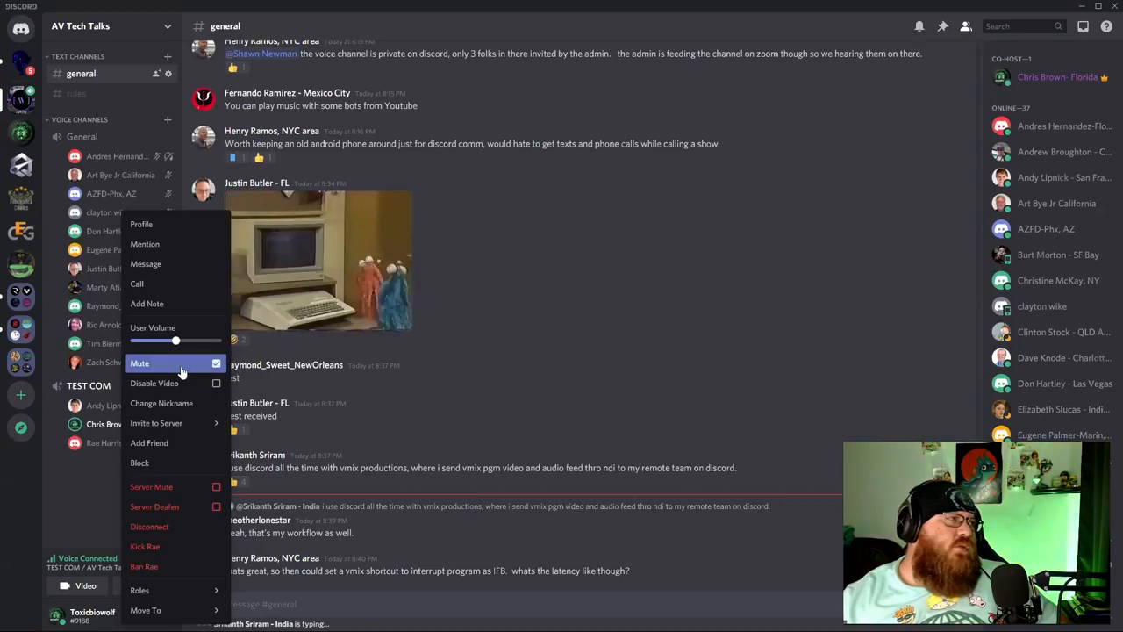
pyautogui.click(128, 461)
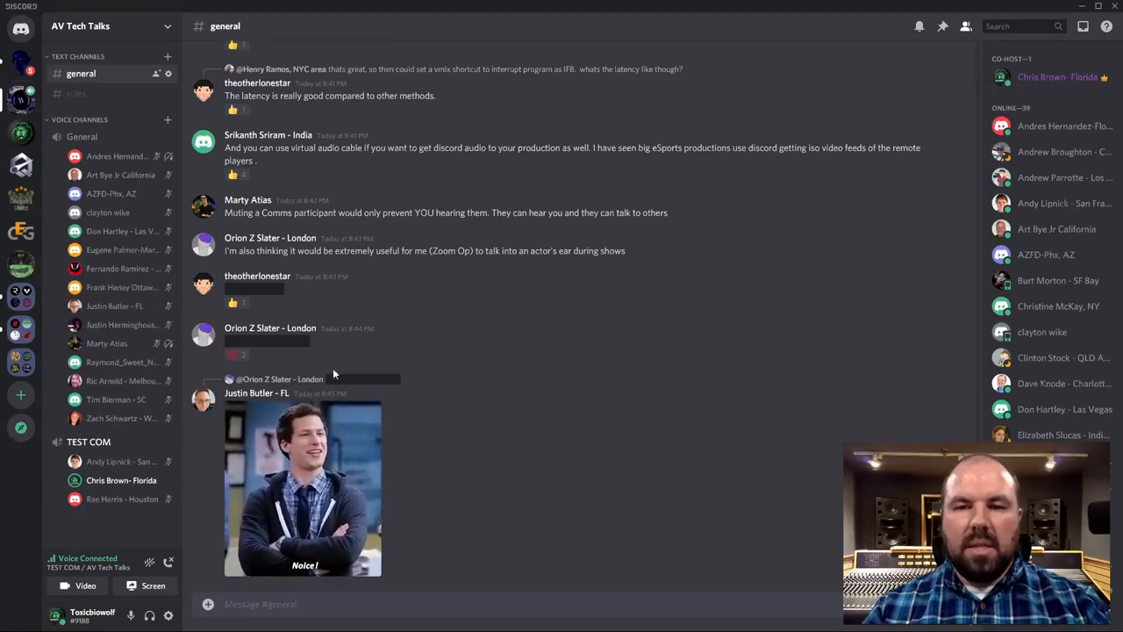
# Reveal the two blacked-out spoilers in #general, including 'This is a spoiler'.
pyautogui.click(268, 341)
pyautogui.click(255, 289)
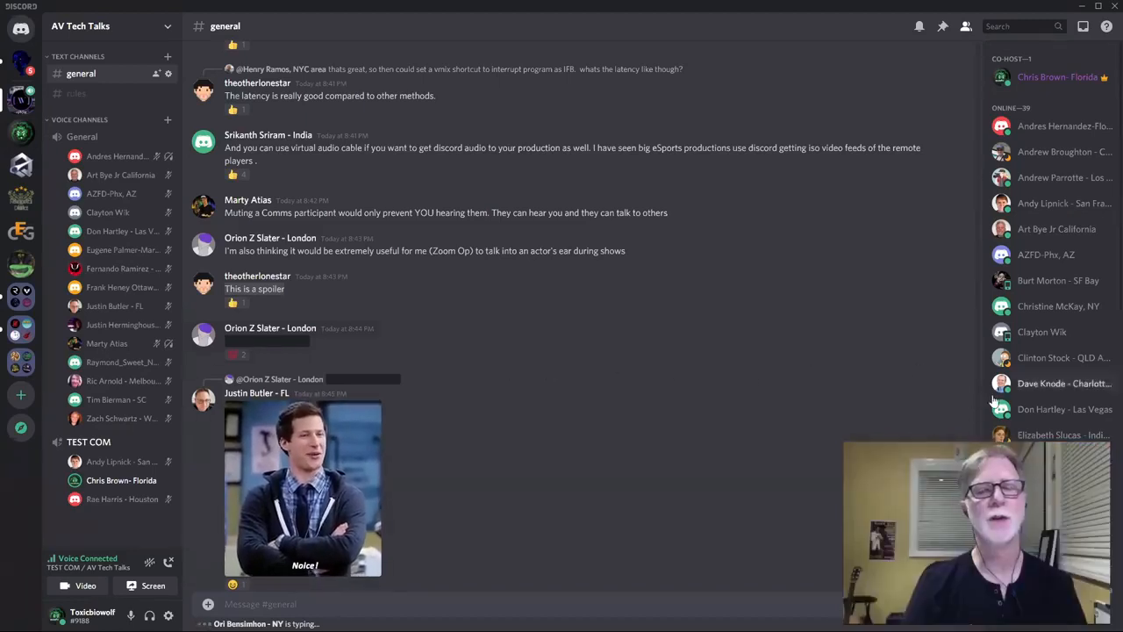
pyautogui.rightClick(364, 371)
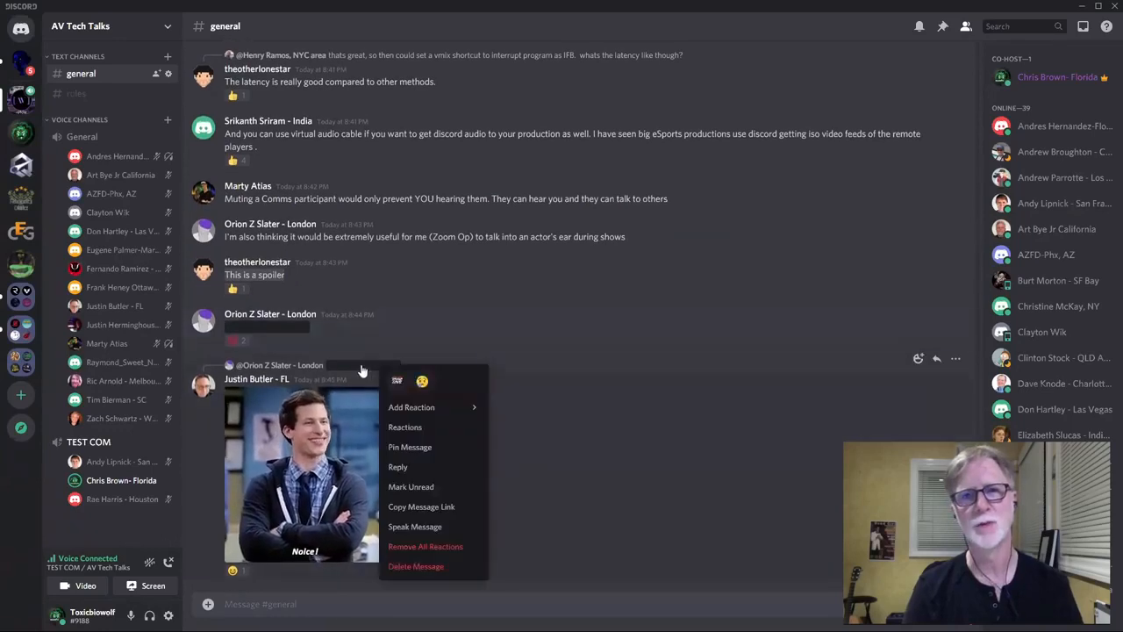
pyautogui.click(364, 370)
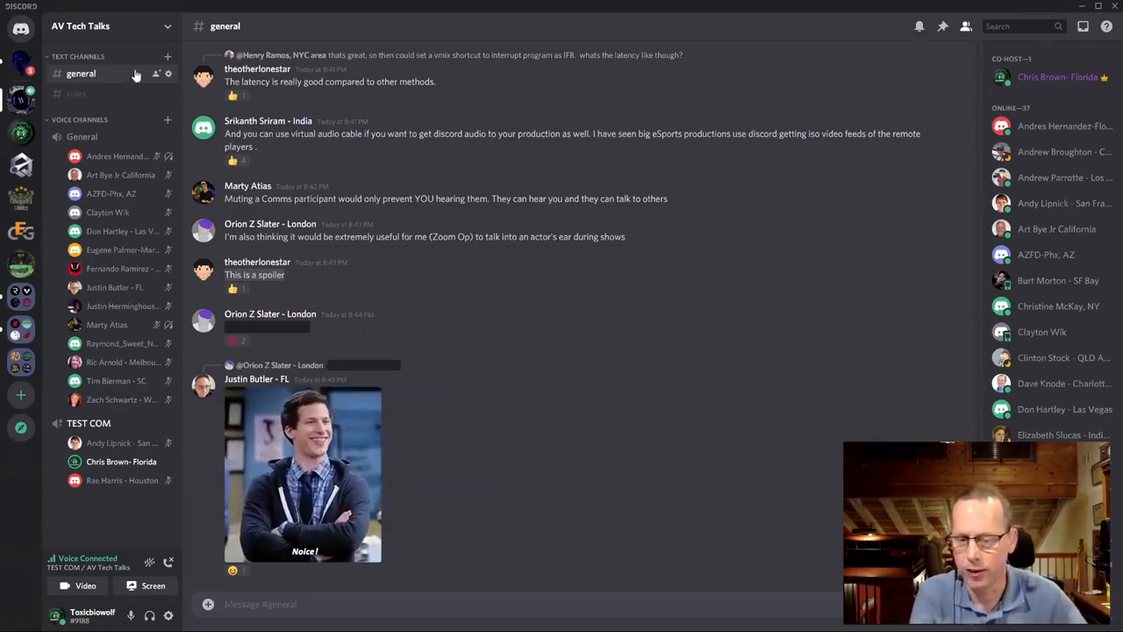
pyautogui.click(167, 26)
pyautogui.click(108, 59)
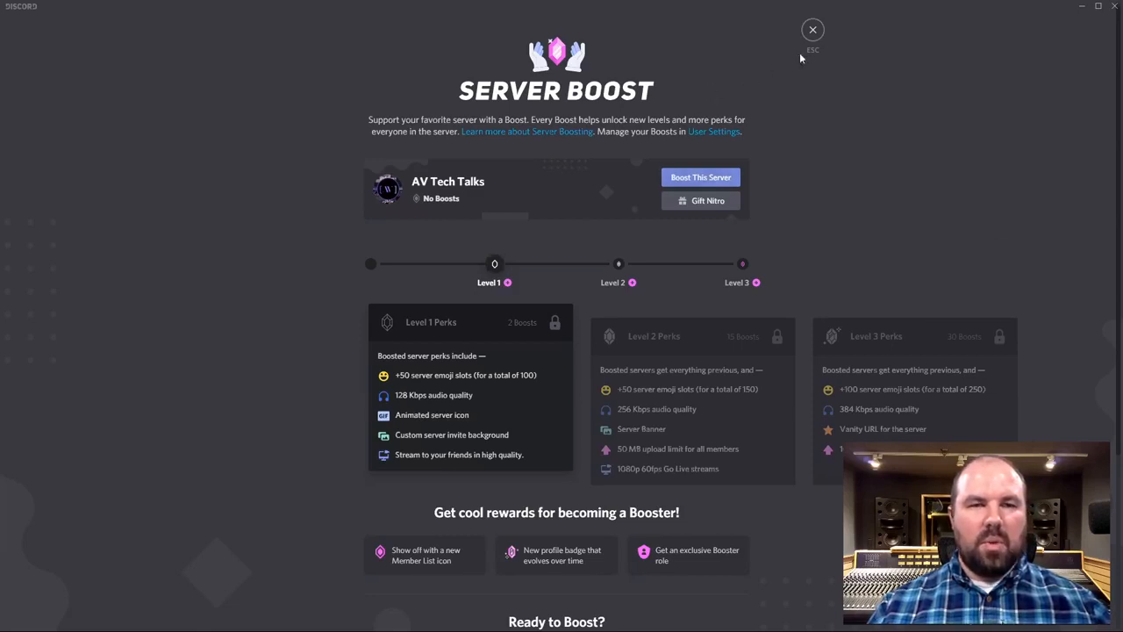
pyautogui.press('Escape')
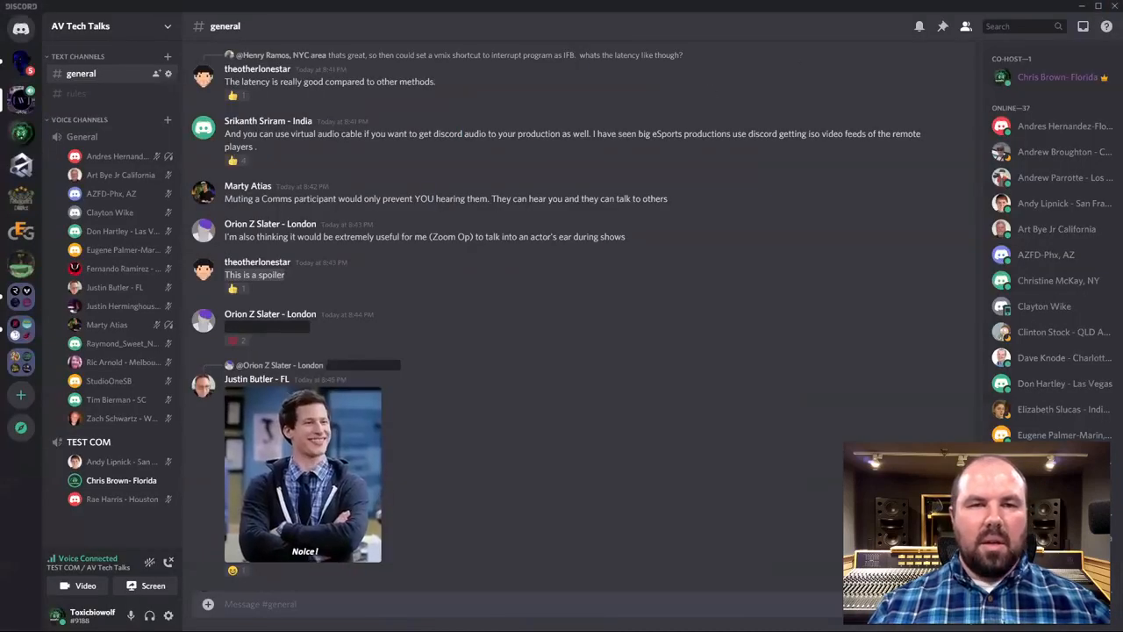